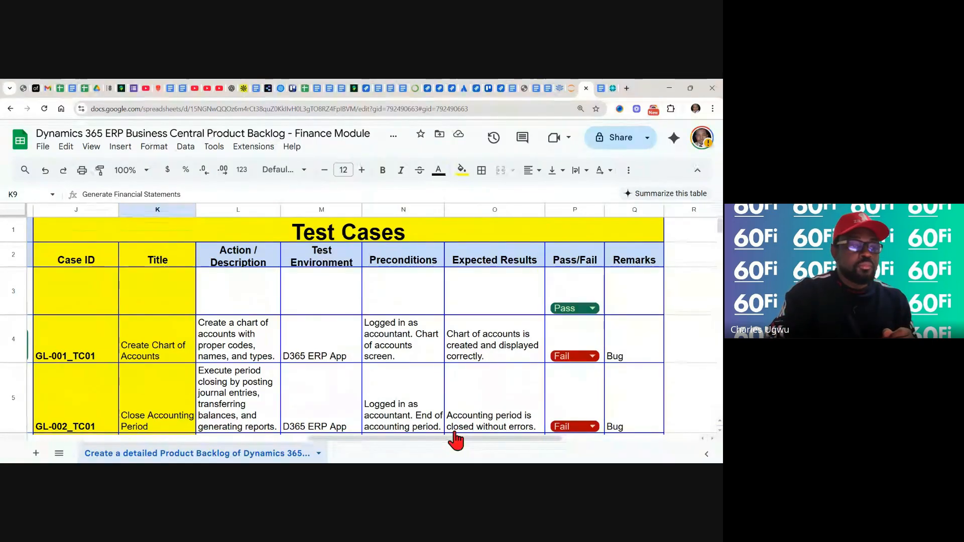
Reset the Pass/Fail value to Select for row 3 and for test case GL-001_TC01
left_click_drag(455, 439, 176, 440)
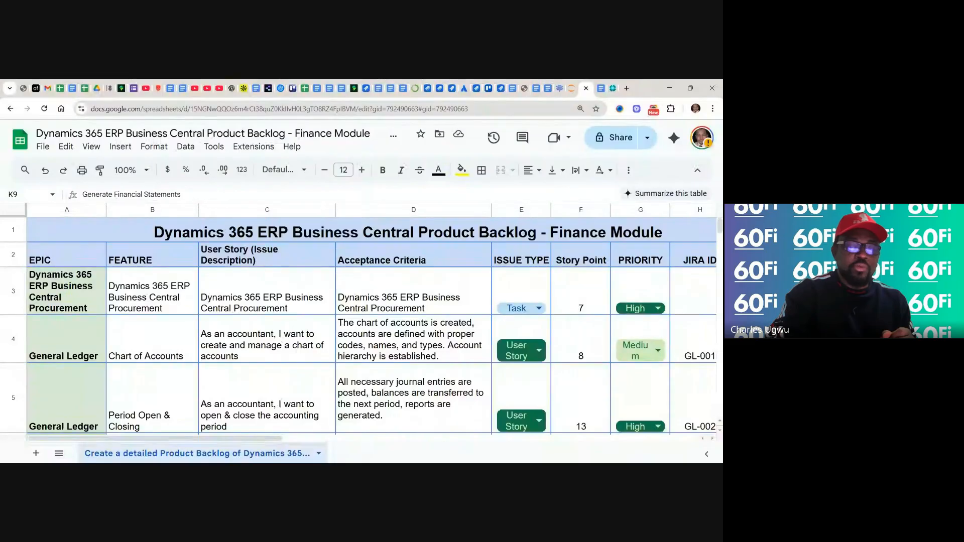
scroll(372, 327, "right", 4)
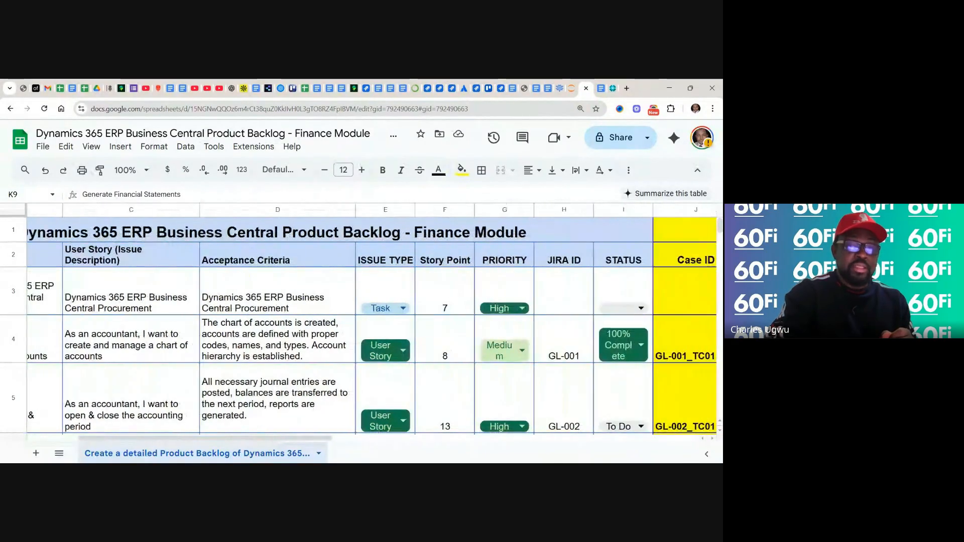
scroll(371, 326, "right", 1)
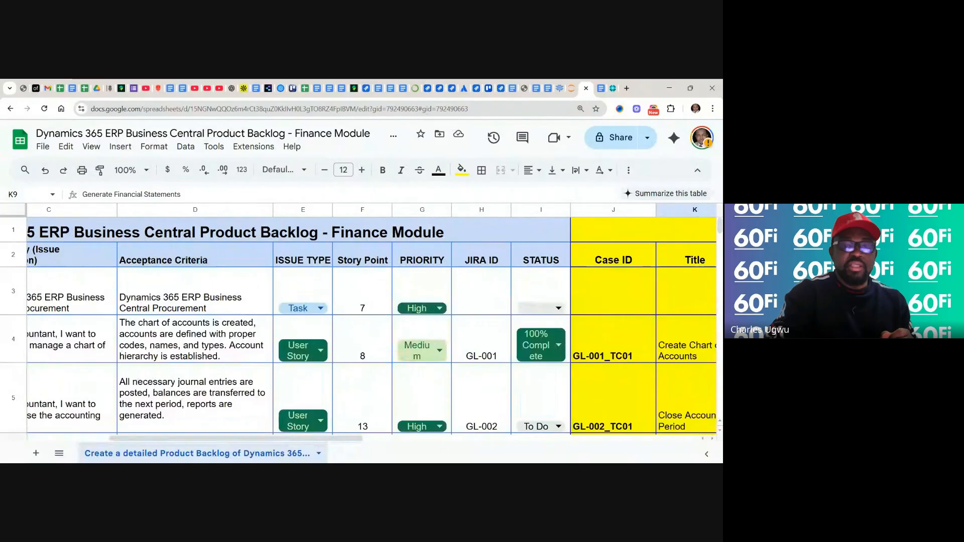
scroll(372, 326, "right", 5)
scroll(371, 327, "right", 5)
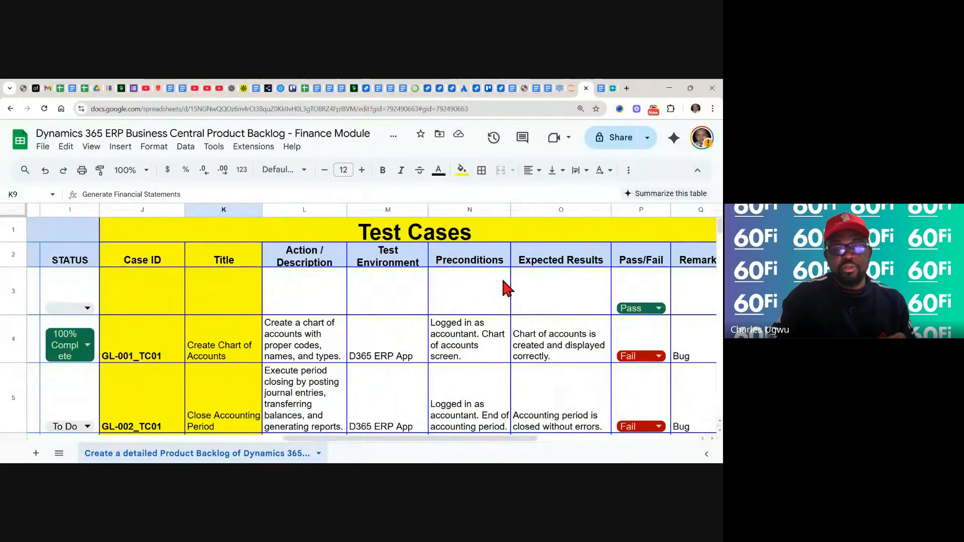
left_click(659, 308)
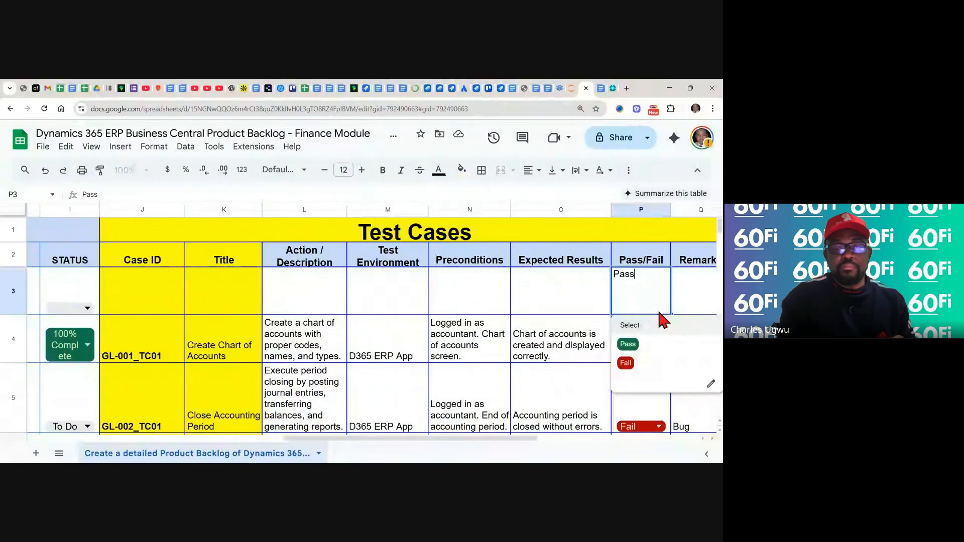
left_click(651, 326)
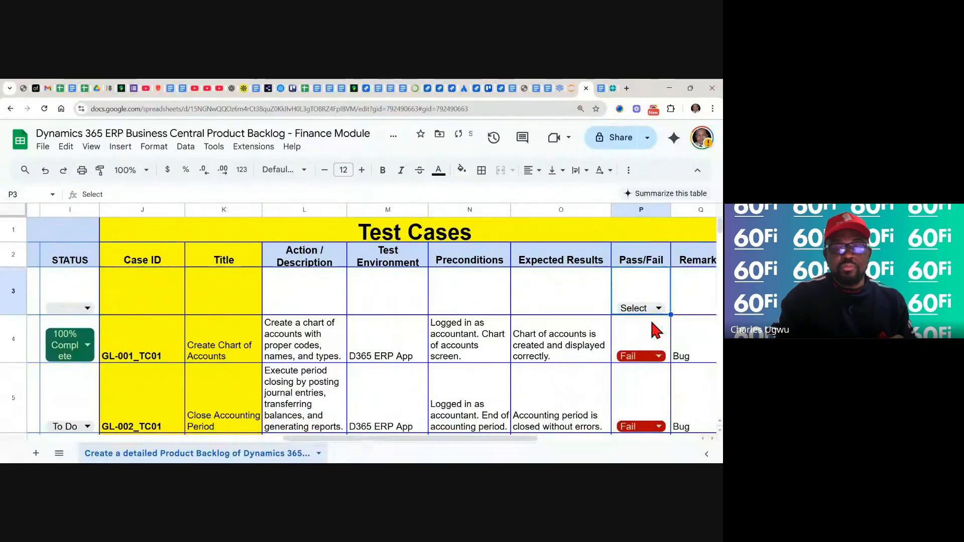
left_click(658, 356)
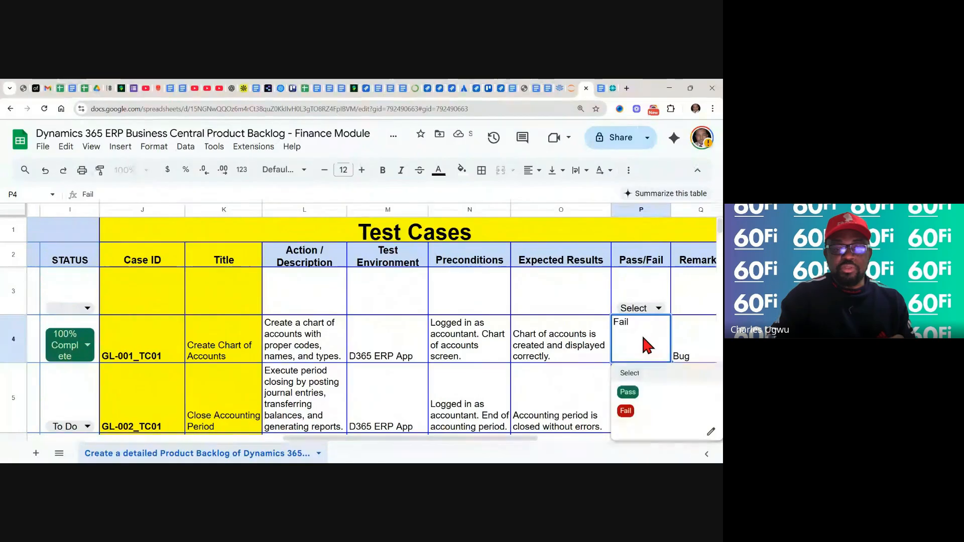
left_click(642, 371)
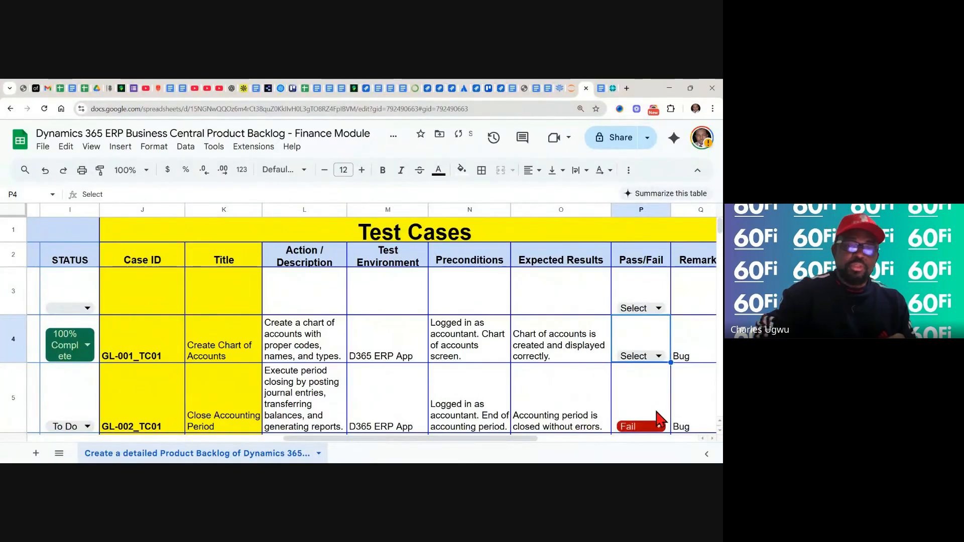
Reset the Pass/Fail value to Select for test cases GL-002_TC01 and AR-001_TC01
scroll(658, 411, "down", 1)
scroll(658, 352, "down", 2)
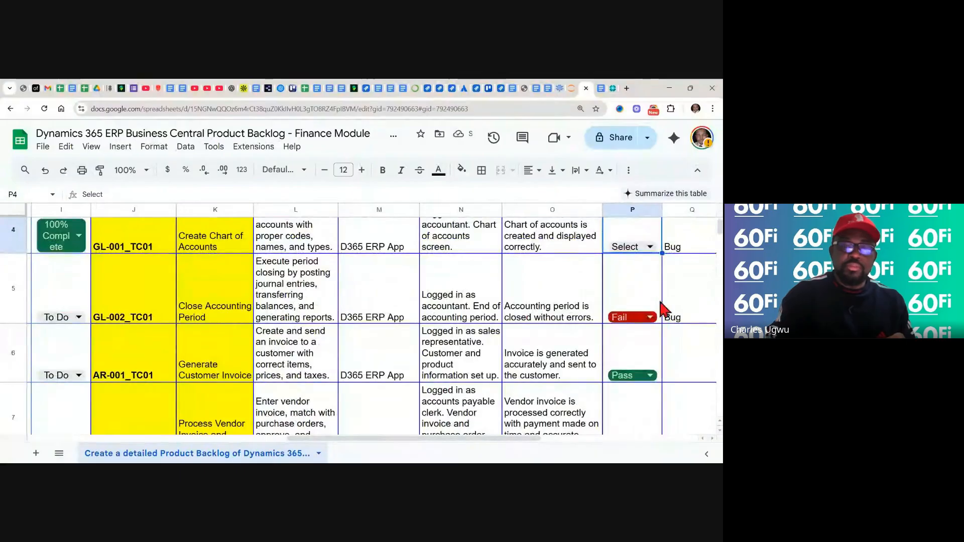
left_click(651, 318)
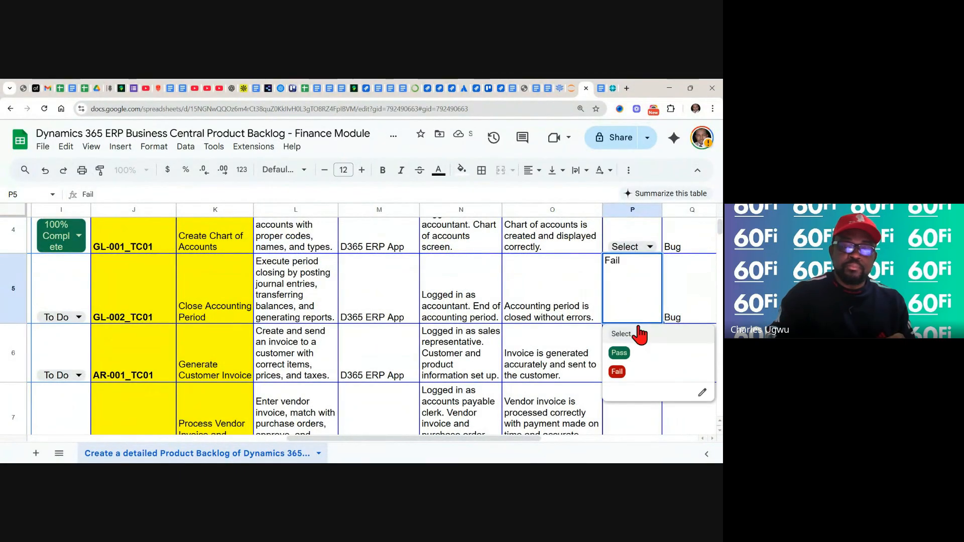
left_click(636, 335)
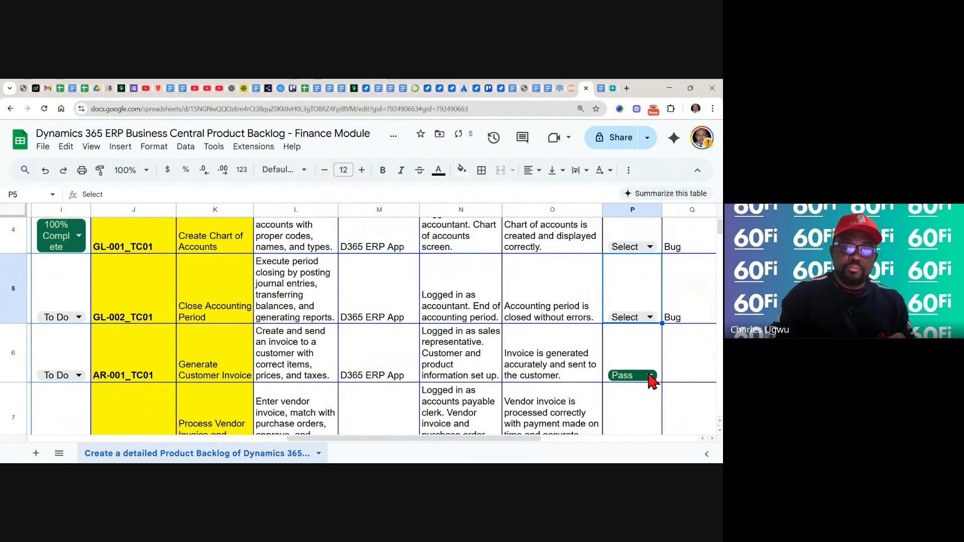
left_click(650, 377)
left_click(628, 394)
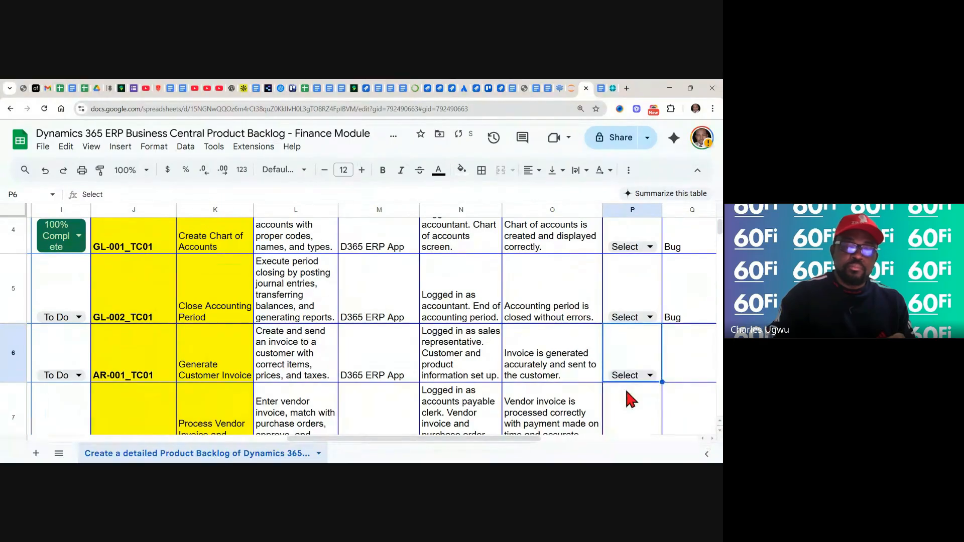
Reset the Pass/Fail value to Select for the vendor invoice test case AP-001_TC01
scroll(631, 399, "down", 2)
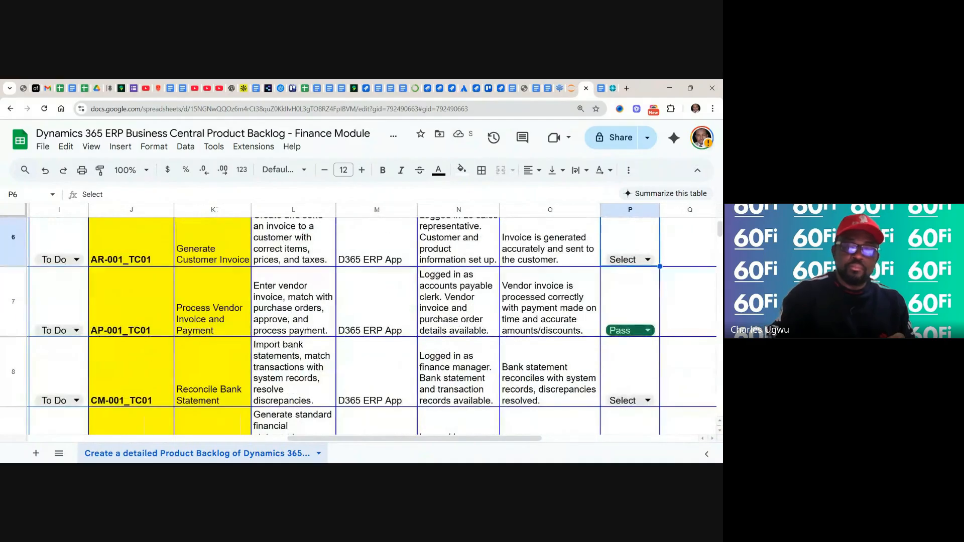
left_click(647, 331)
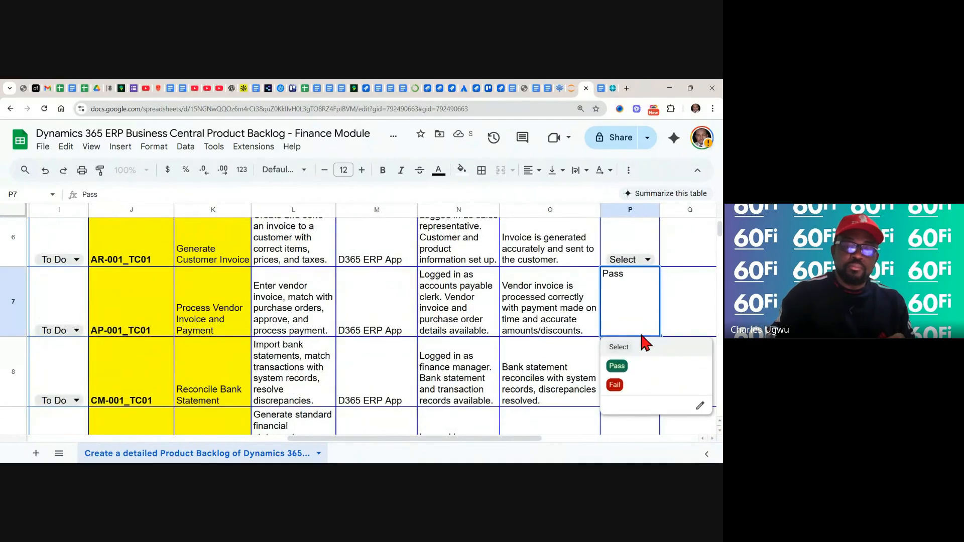
left_click(626, 353)
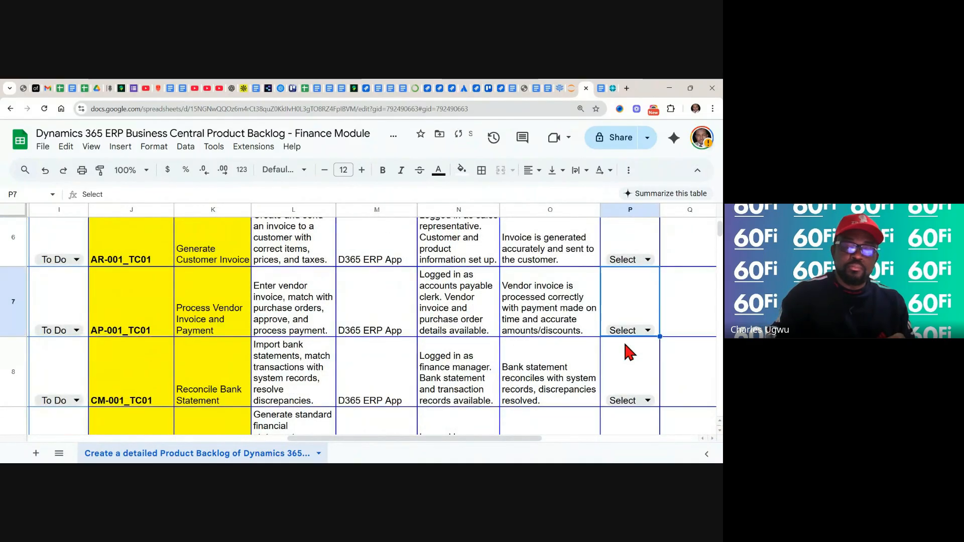
Check the Pass/Fail values of the remaining test cases and review the sheet's columns from Remarks back to Epic
left_click(538, 378)
scroll(538, 377, "down", 2)
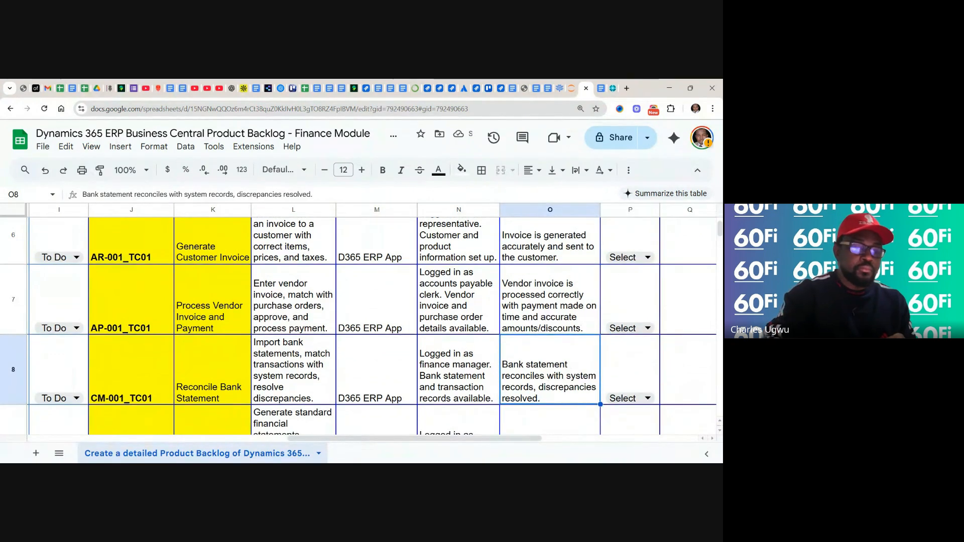
scroll(538, 378, "down", 1)
left_click_drag(577, 281, 577, 326)
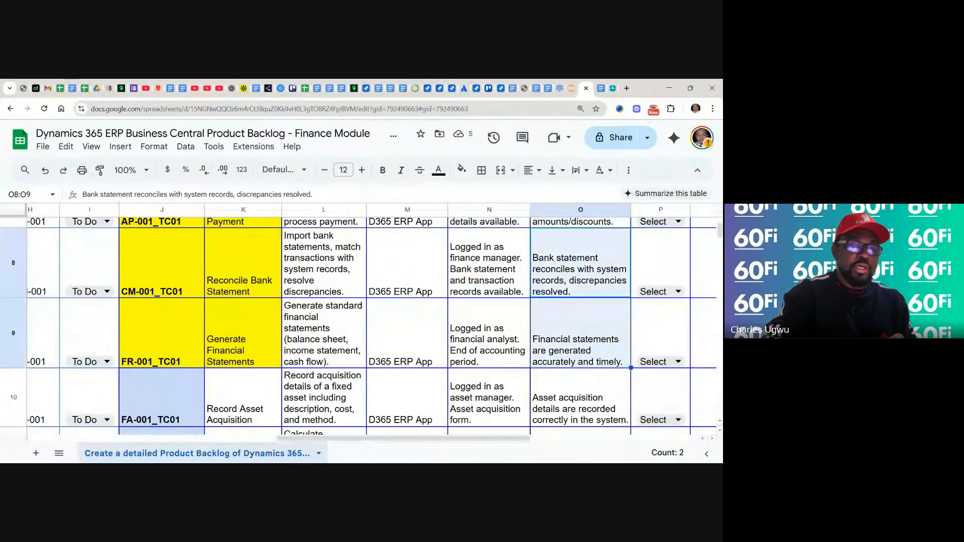
scroll(371, 321, "up", 5)
scroll(371, 321, "right", 1)
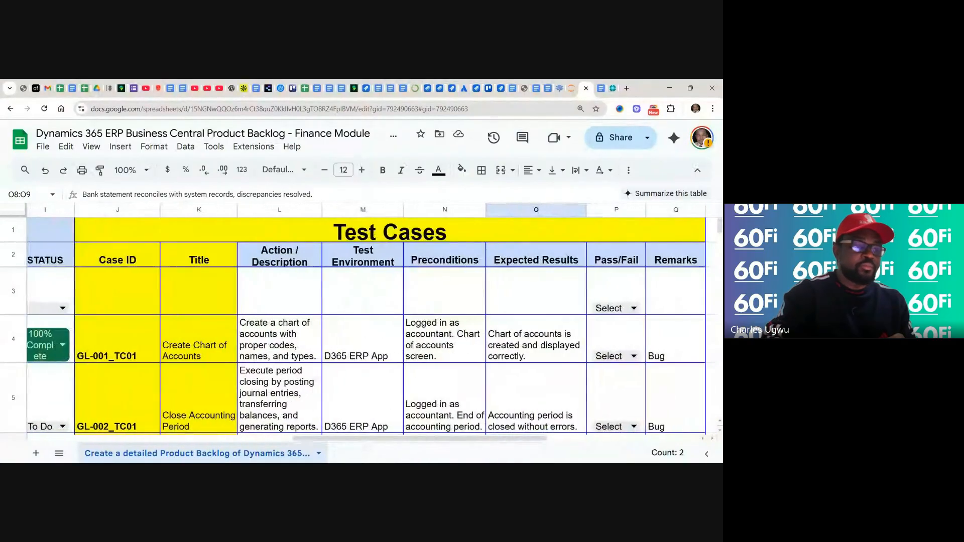
scroll(366, 321, "right", 2)
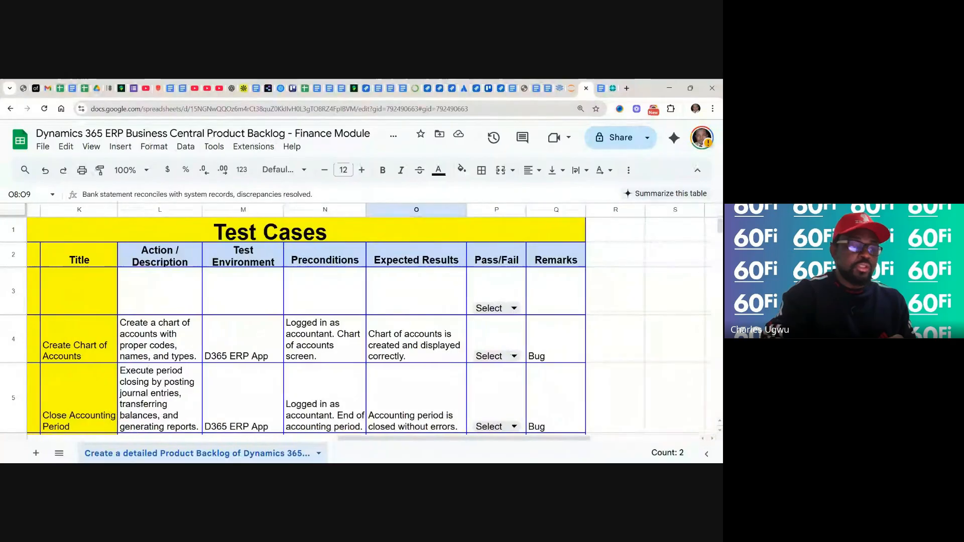
scroll(372, 321, "left", 1)
scroll(371, 322, "left", 1)
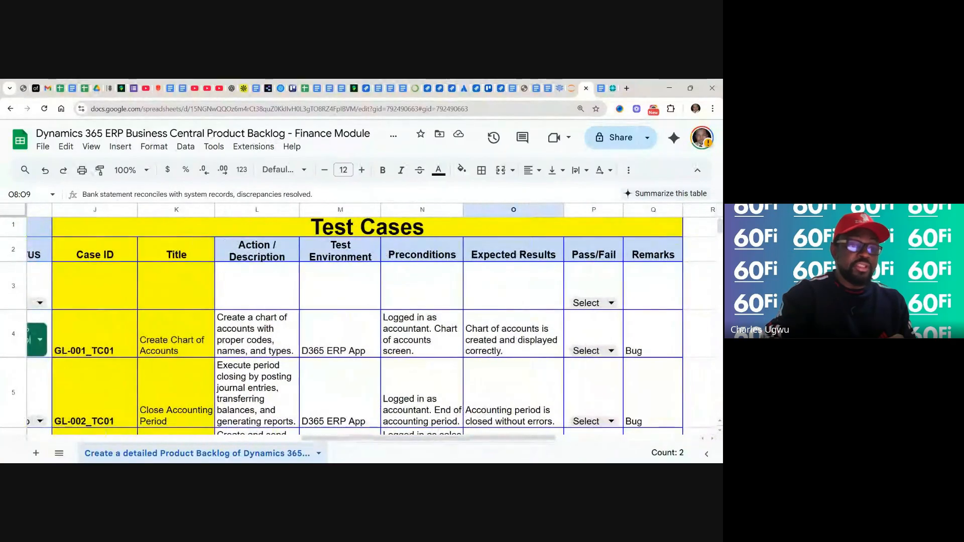
scroll(372, 321, "left", 1)
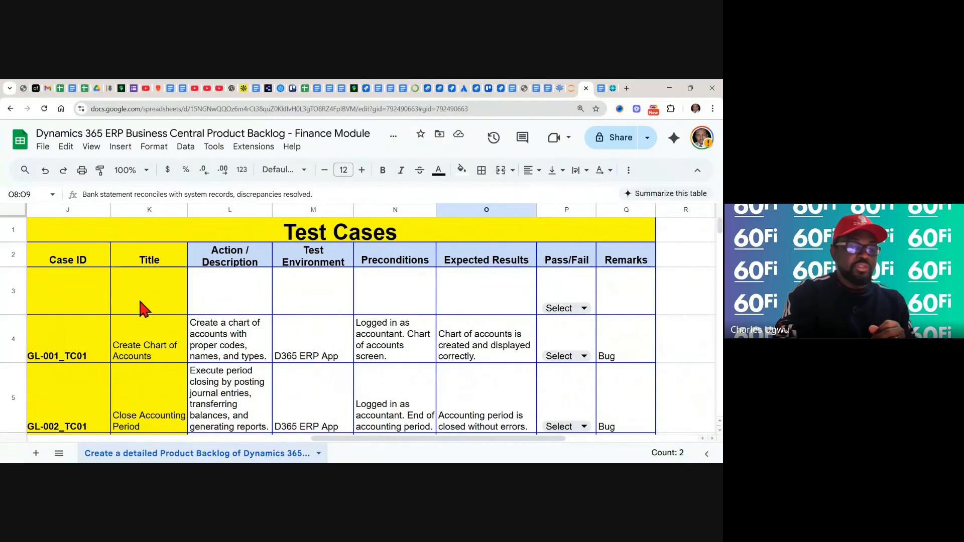
scroll(142, 309, "left", 10)
scroll(351, 326, "left", 6)
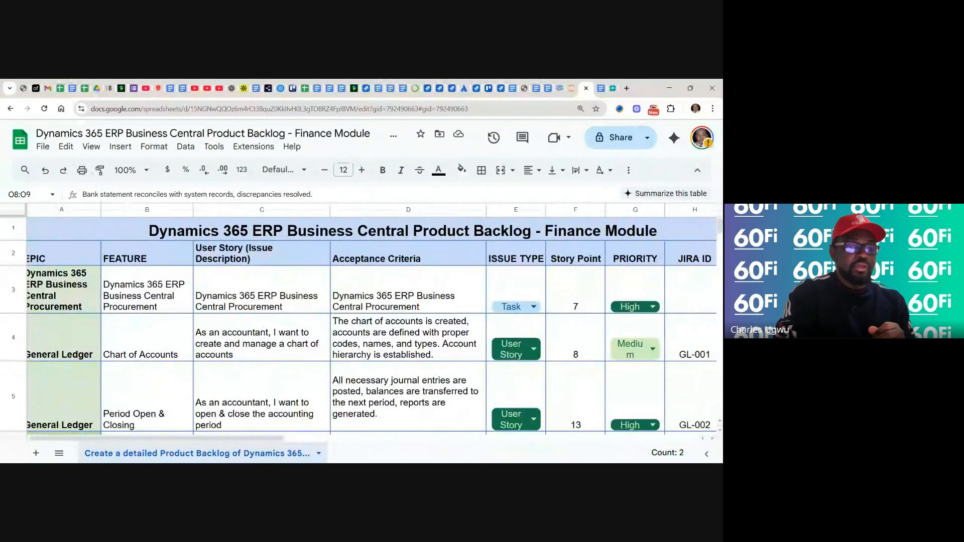
Set the Pass/Fail value of row 3 in the Test Cases section to Pass
scroll(359, 321, "right", 5)
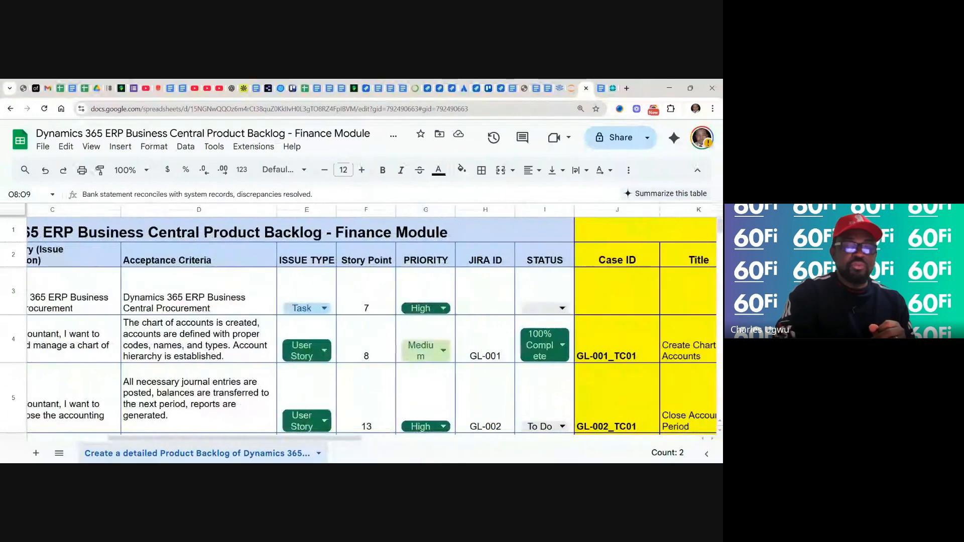
scroll(372, 326, "right", 6)
scroll(359, 322, "right", 5)
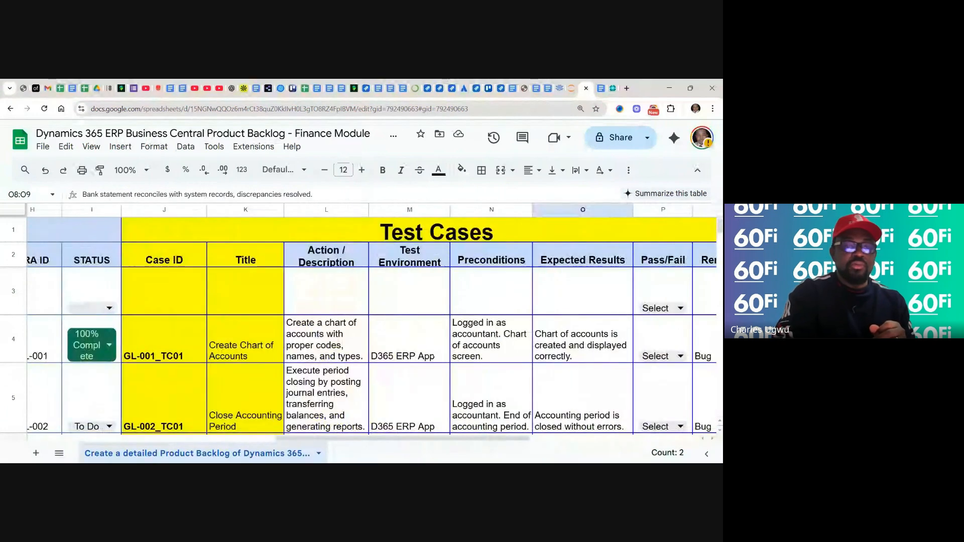
scroll(359, 322, "right", 3)
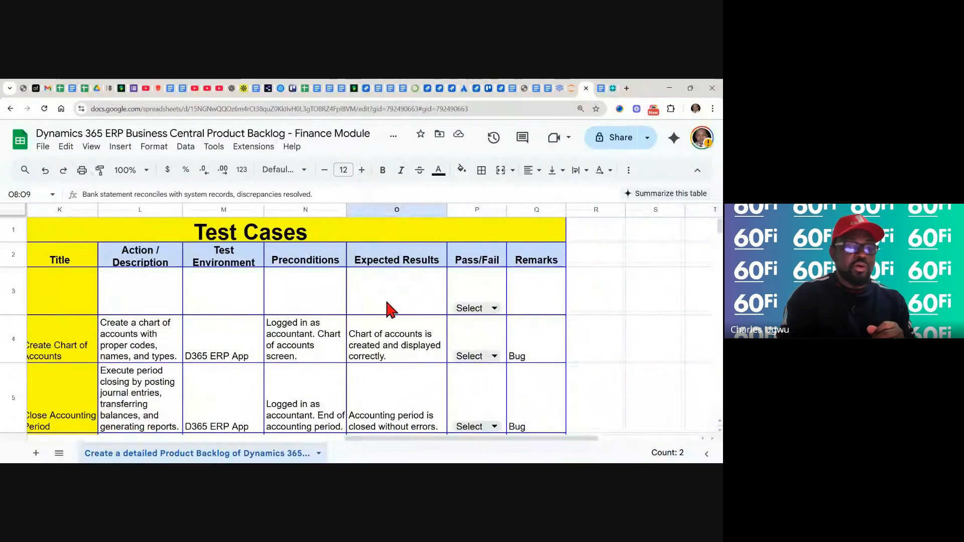
left_click(495, 309)
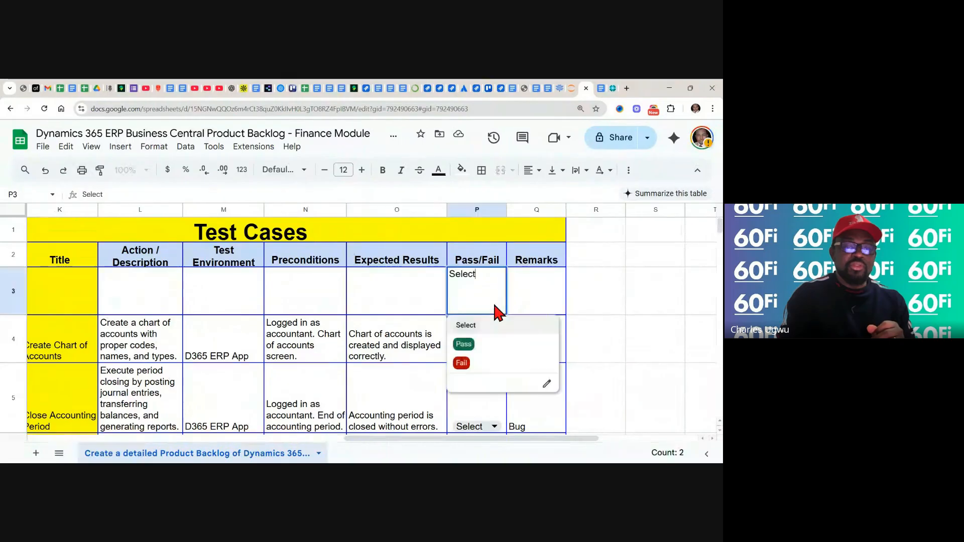
left_click(472, 344)
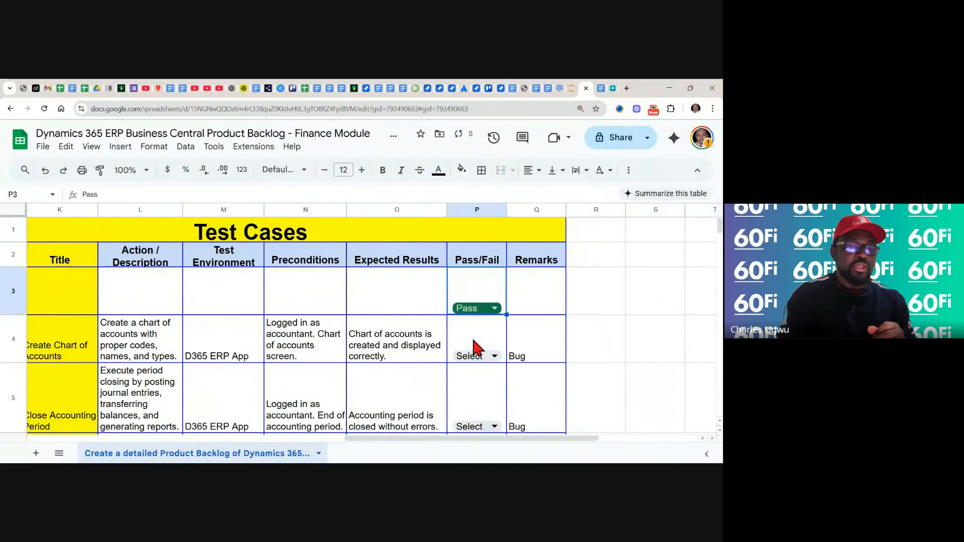
Examine the titles, descriptions, preconditions and expected results of test cases GL-001_TC01 through CM-001_TC01
left_click(380, 349)
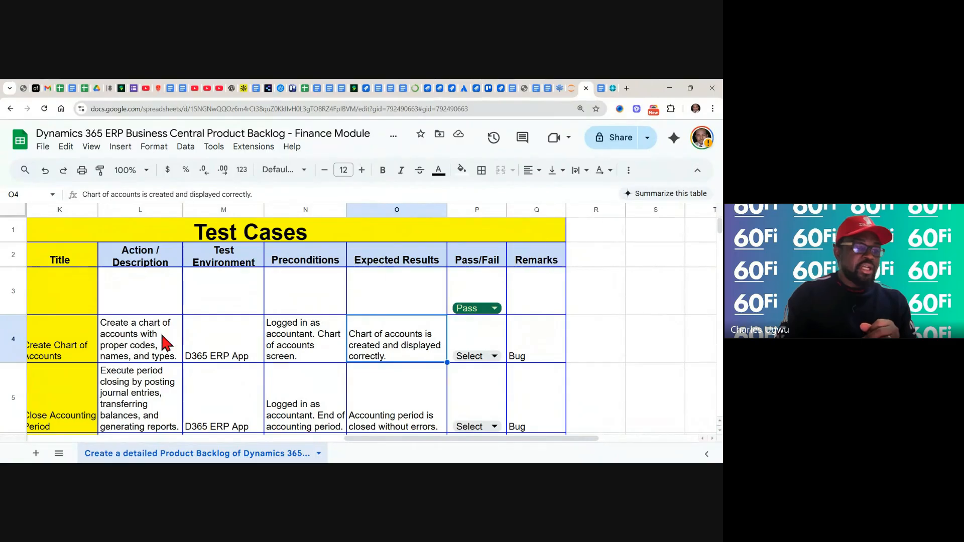
scroll(165, 343, "left", 3)
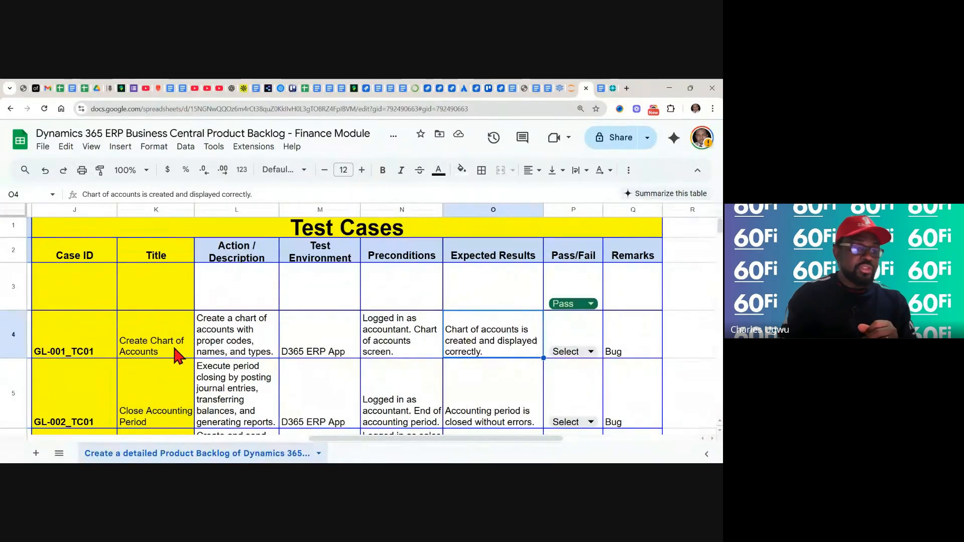
scroll(172, 343, "down", 2)
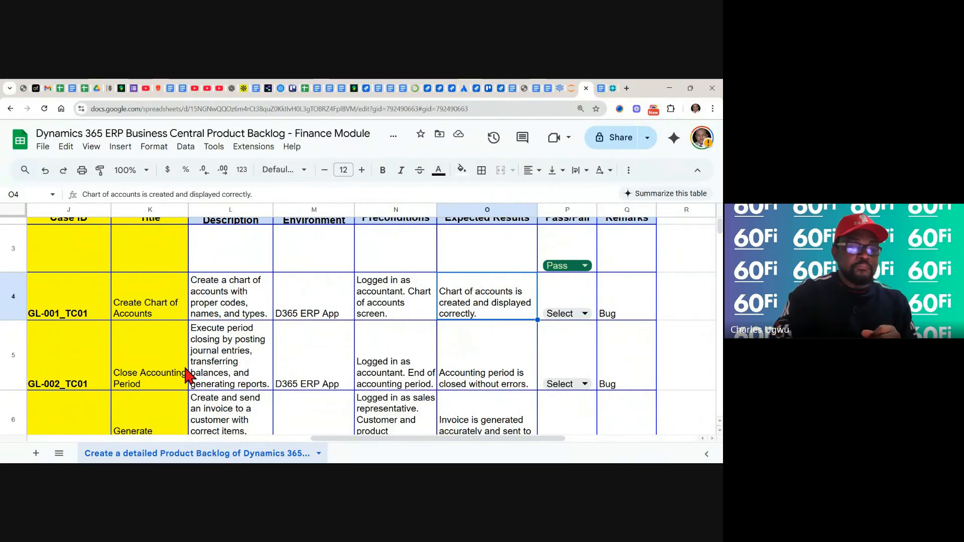
scroll(187, 374, "down", 2)
scroll(186, 374, "left", 1)
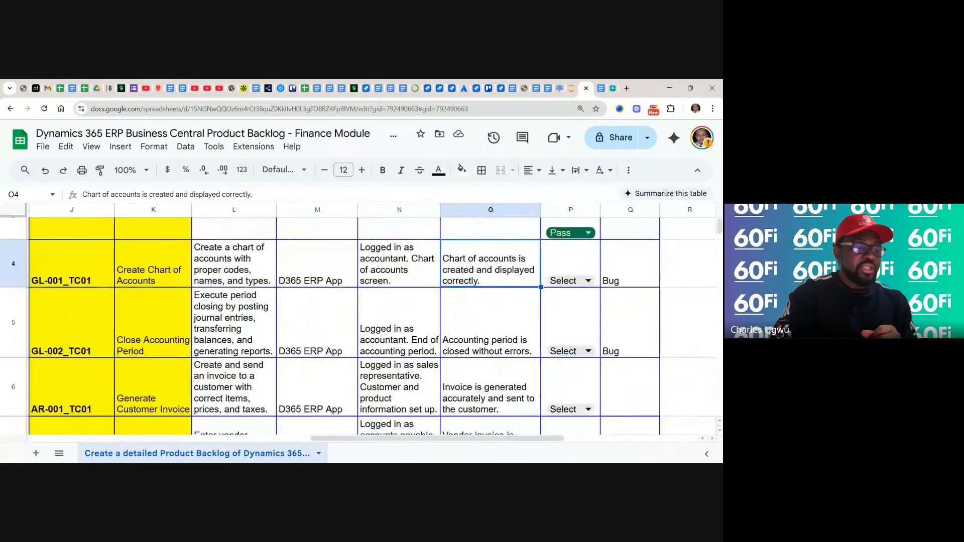
scroll(177, 357, "down", 1)
scroll(178, 357, "right", 1)
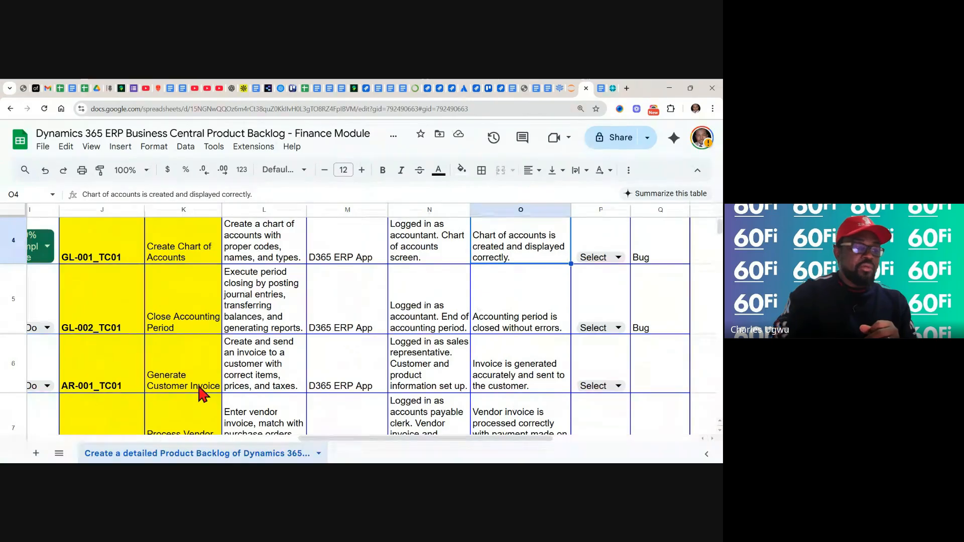
scroll(178, 359, "down", 1)
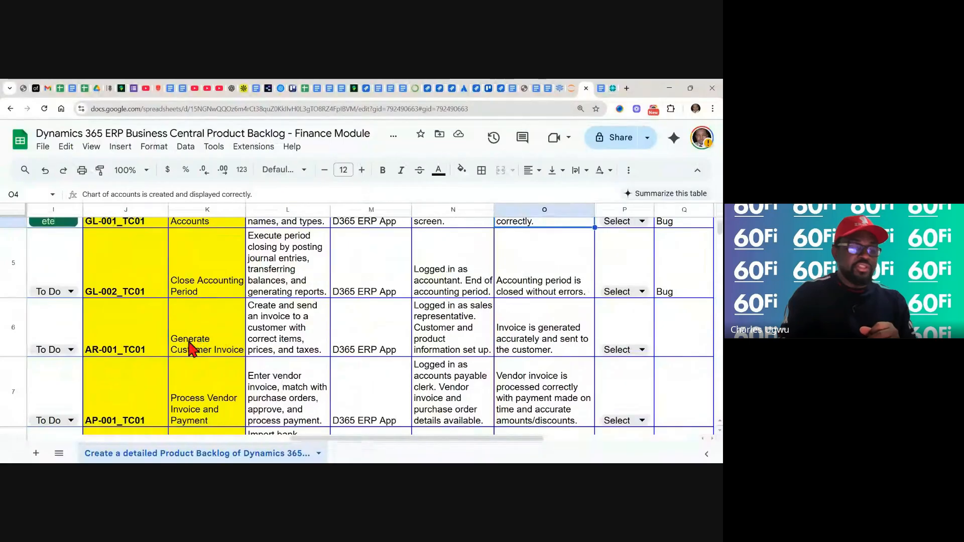
scroll(203, 350, "down", 2)
scroll(204, 349, "right", 1)
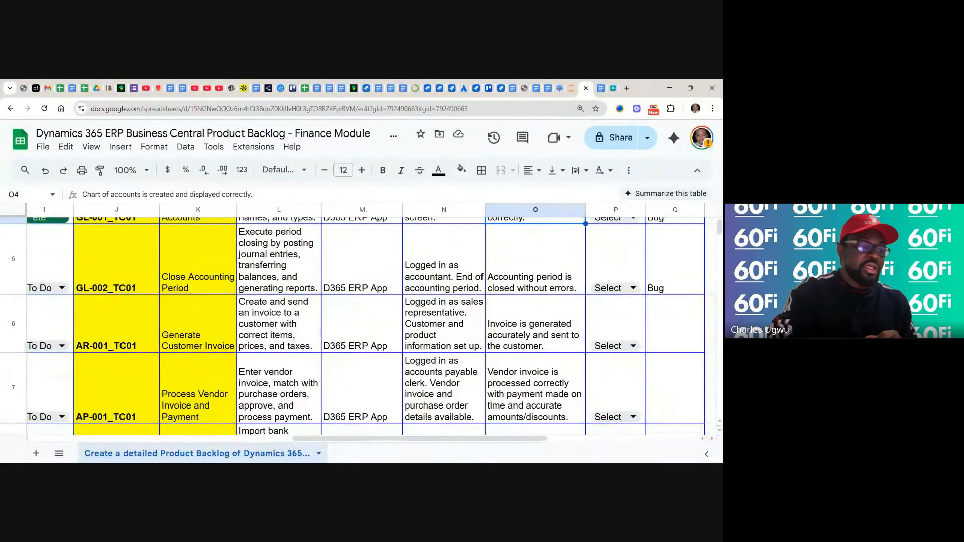
scroll(190, 351, "up", 1)
scroll(190, 351, "left", 1)
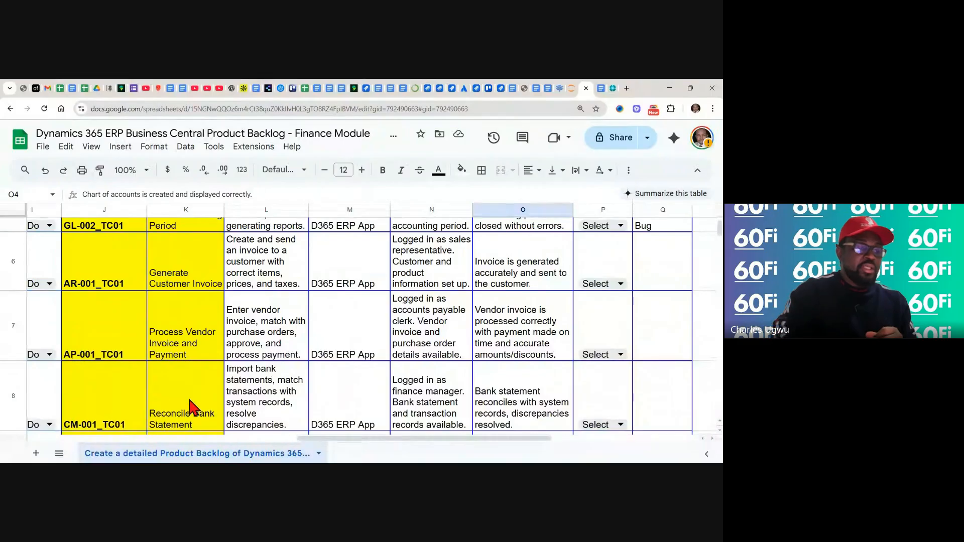
Examine test cases AP-001_TC01 through FA-001_TC01, and return to the Test Cases header row to review all its columns
scroll(188, 395, "down", 1)
scroll(358, 319, "down", 1)
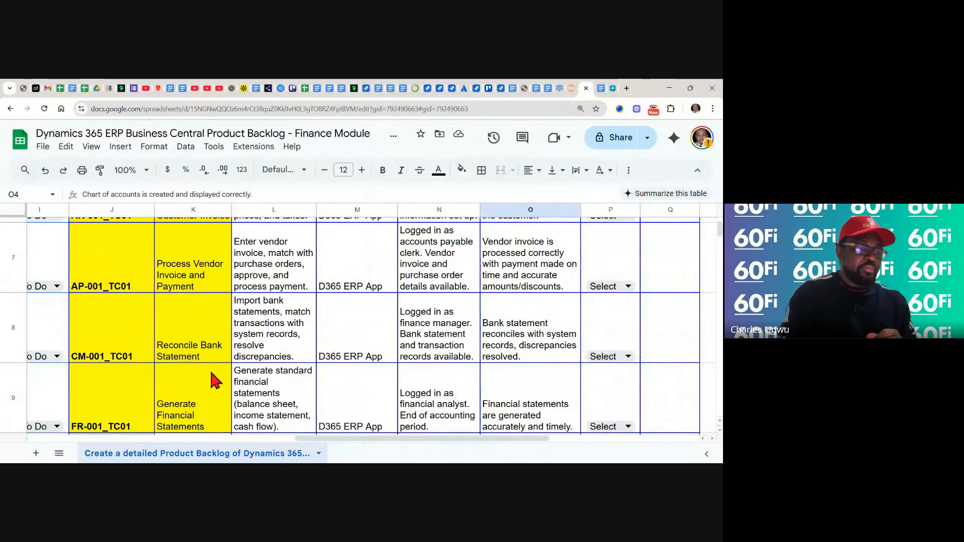
scroll(215, 382, "down", 2)
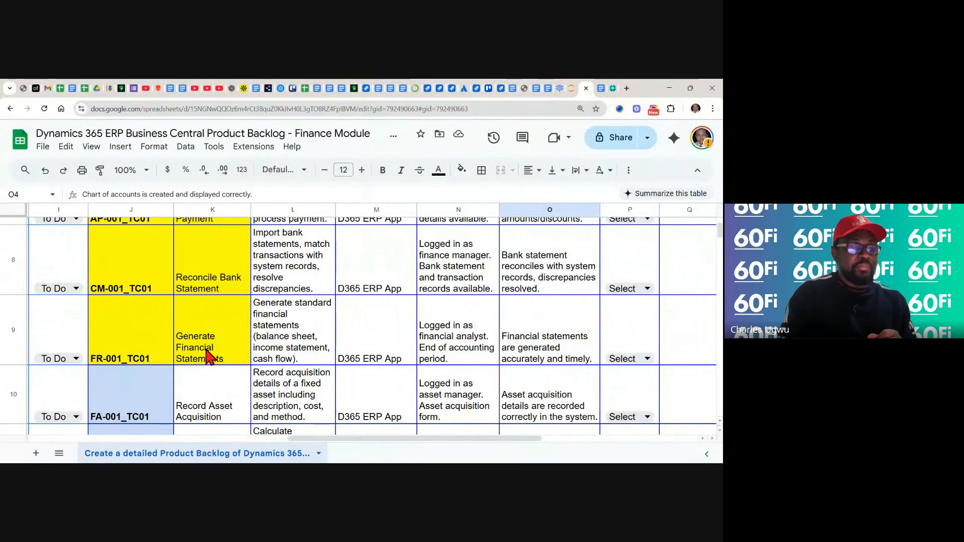
scroll(244, 354, "up", 5)
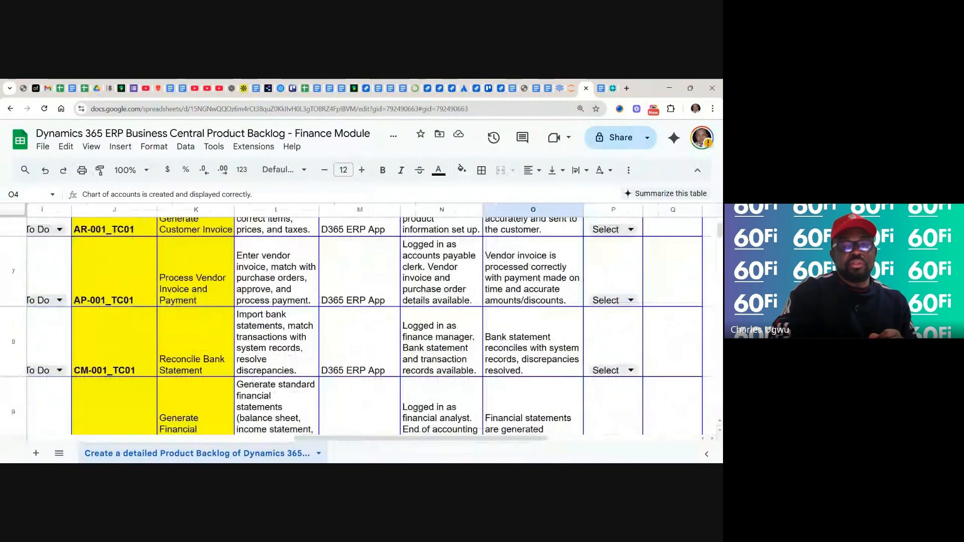
scroll(244, 353, "right", 1)
scroll(359, 321, "up", 2)
scroll(359, 322, "right", 1)
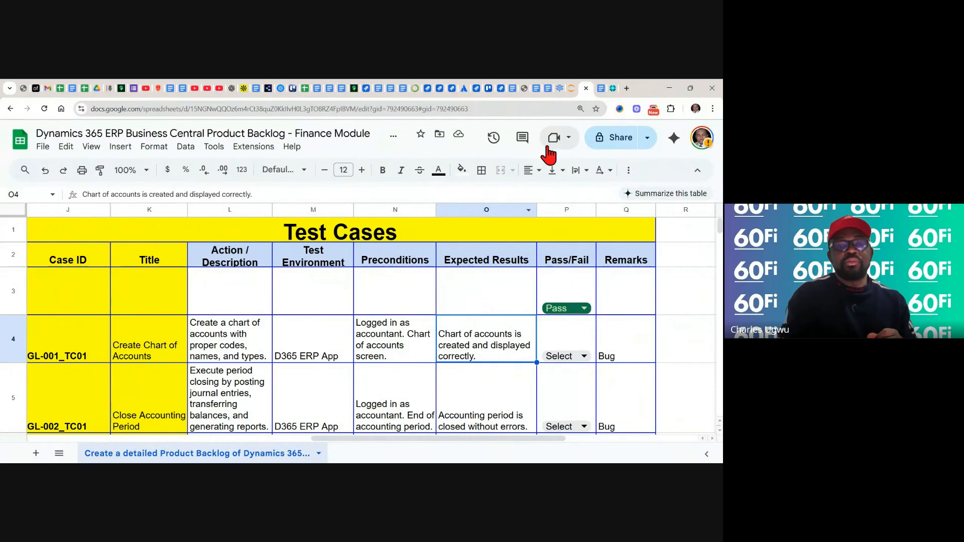
Switch to the D356 ERP Business Central Training Note document and read the steps for creating a Chart of Accounts under G/L
left_click(613, 89)
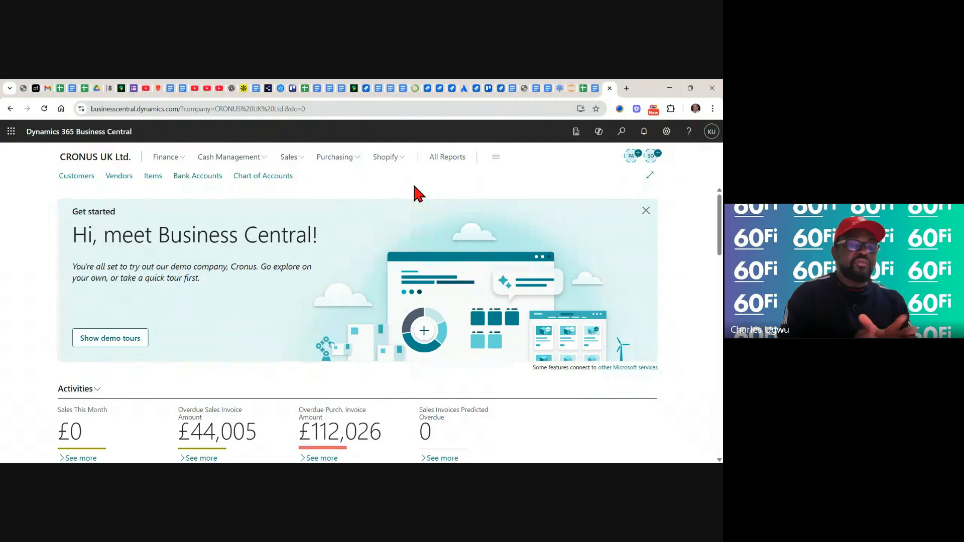
left_click(595, 88)
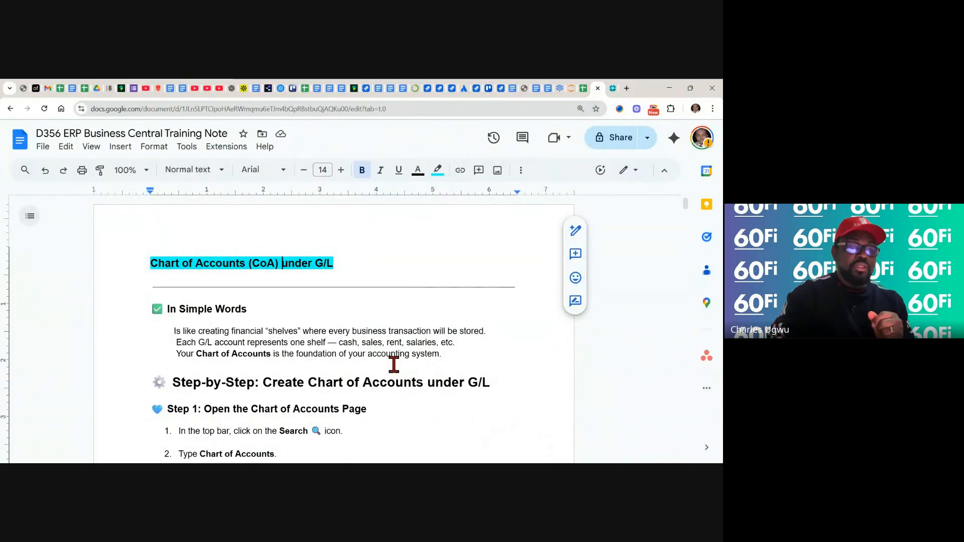
scroll(393, 365, "down", 2)
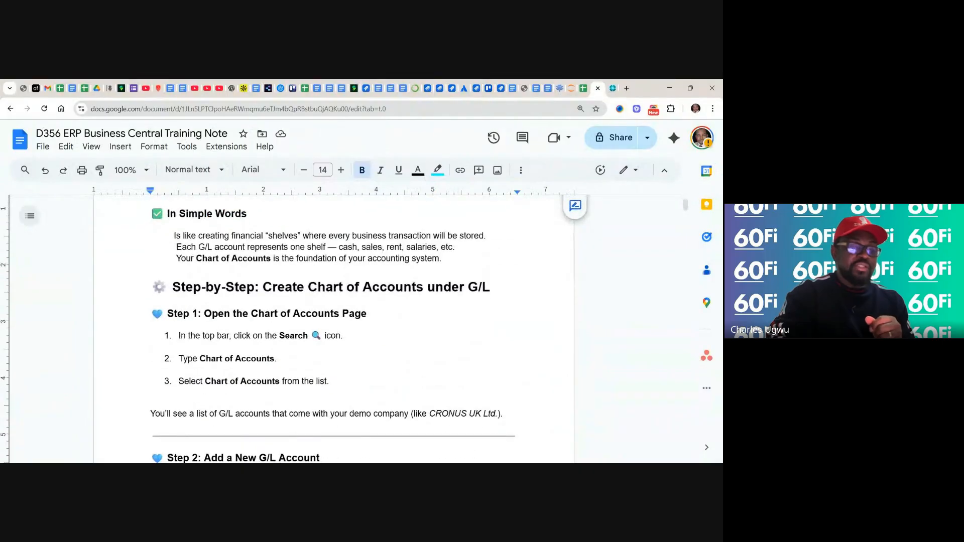
scroll(331, 329, "down", 2)
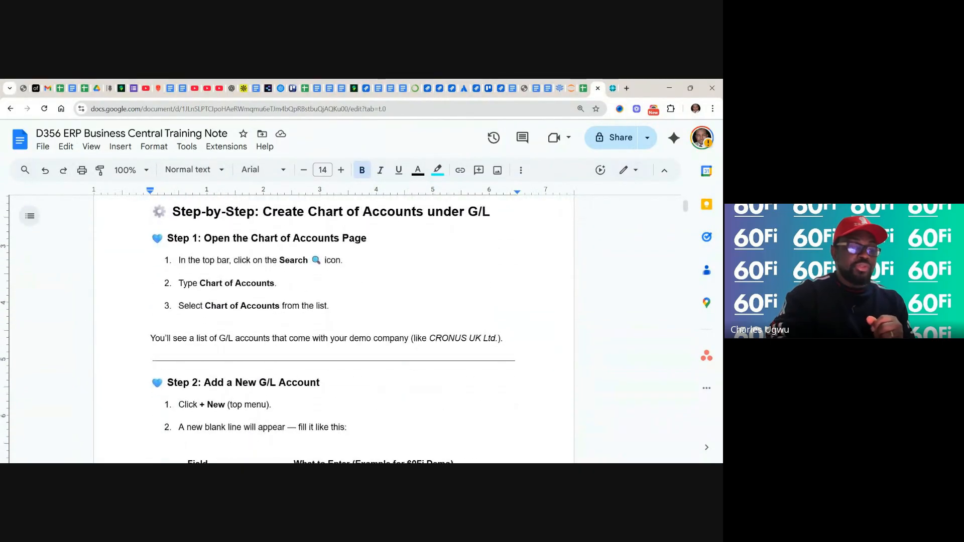
scroll(331, 328, "down", 2)
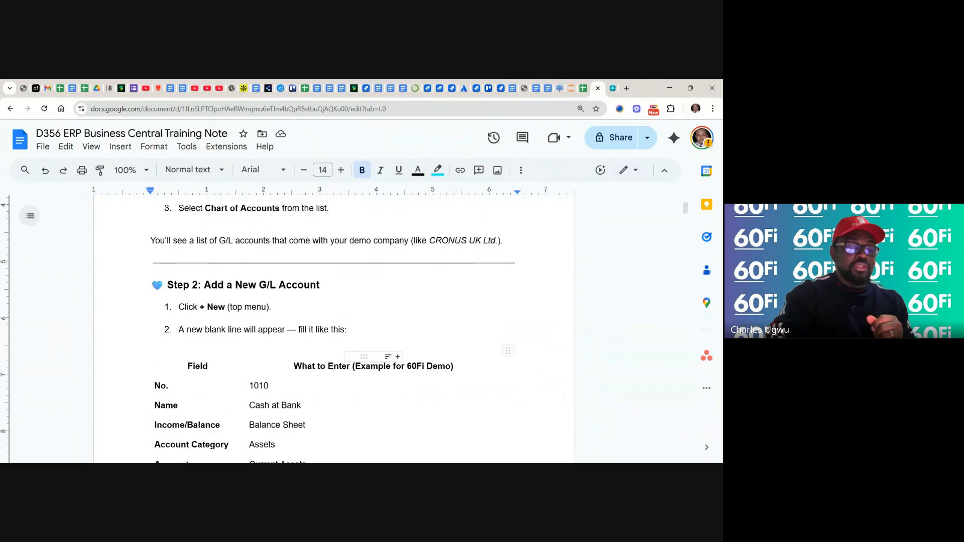
scroll(437, 258, "up", 2)
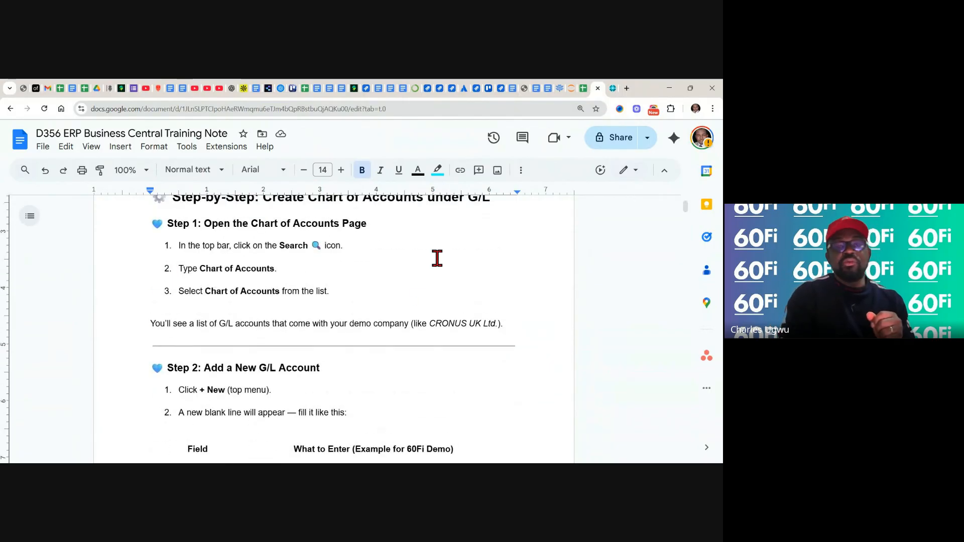
Switch to Dynamics 365 Business Central, view the Chart of Accounts and the Finance pages, and return to the CRONUS UK Ltd. home page
left_click(611, 88)
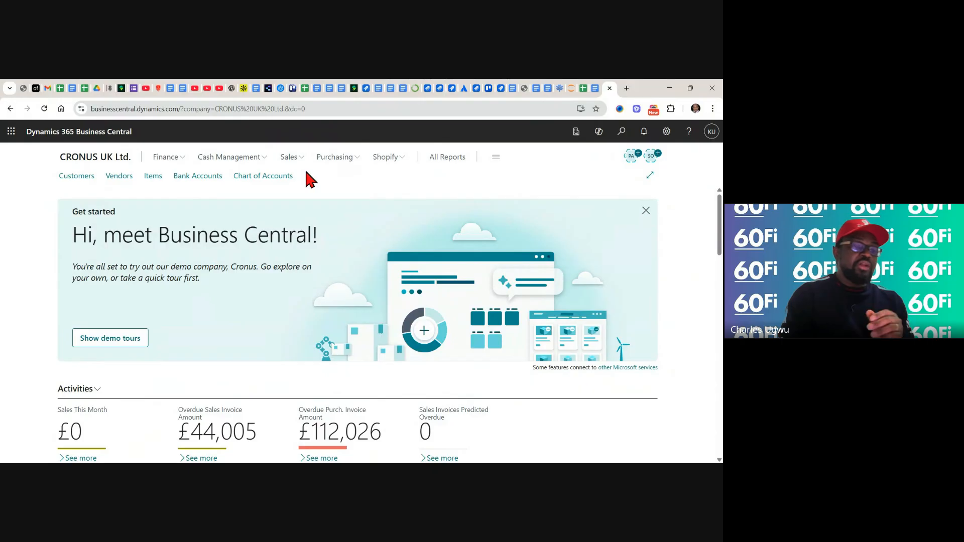
left_click(264, 176)
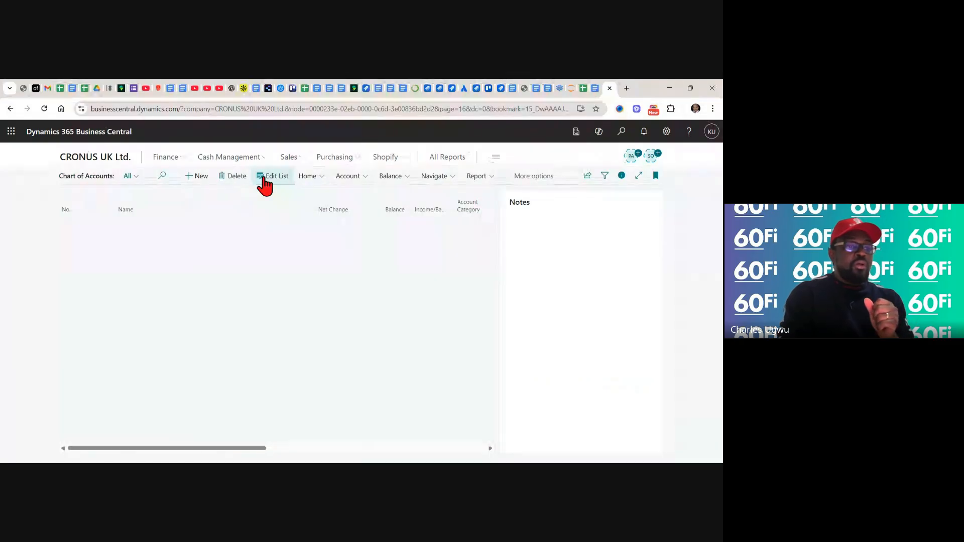
left_click(177, 158)
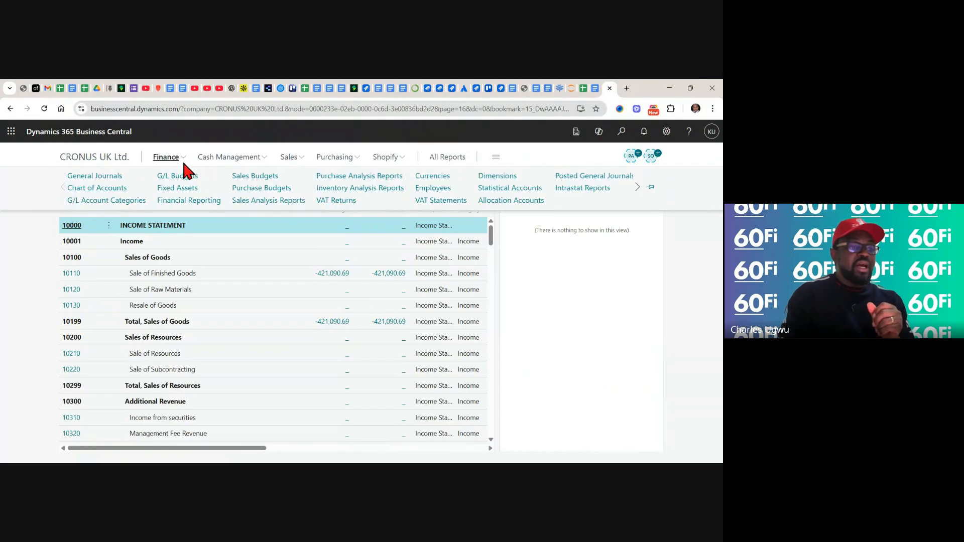
left_click(111, 158)
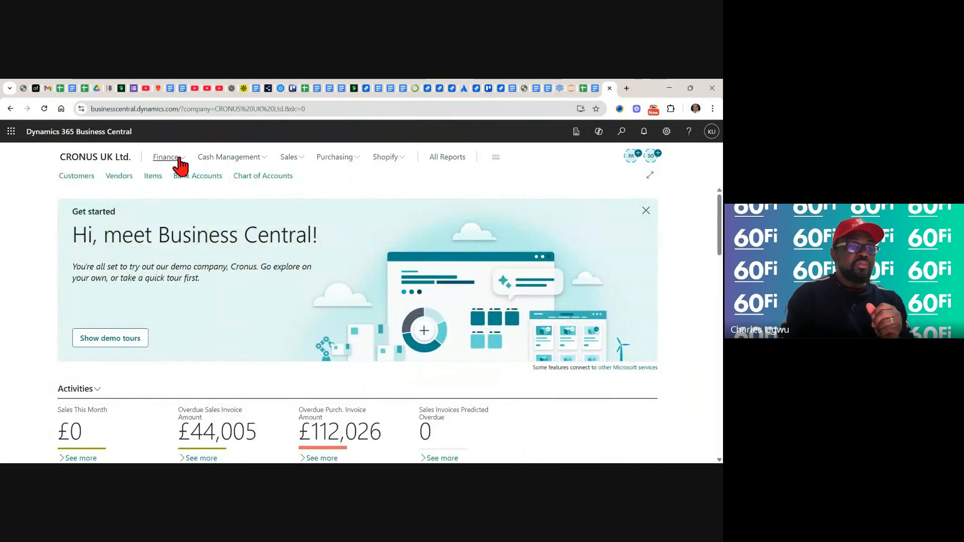
Open G/L Account Categories and collapse the Assets, Liabilities, Equity, Income, Cost of Goods Sold and Expense groups
left_click(179, 158)
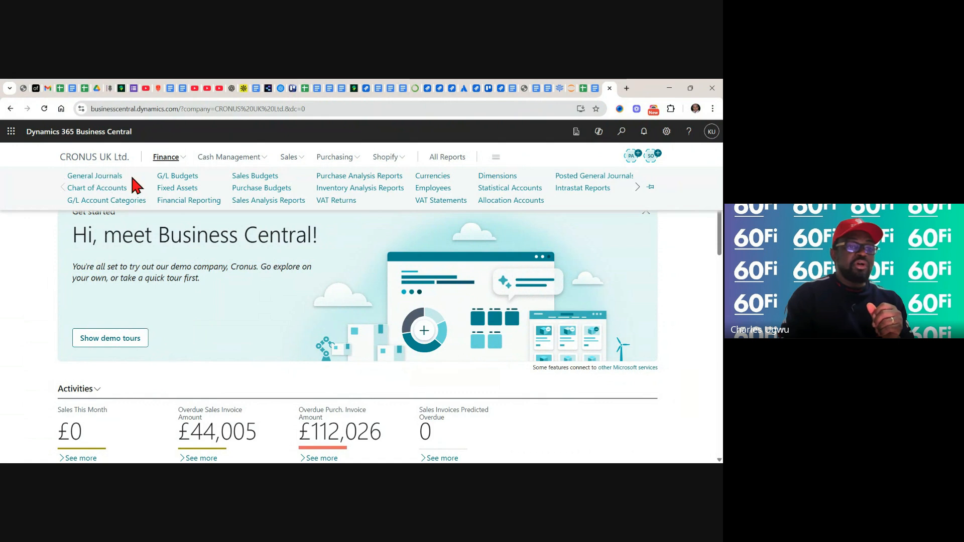
left_click(94, 200)
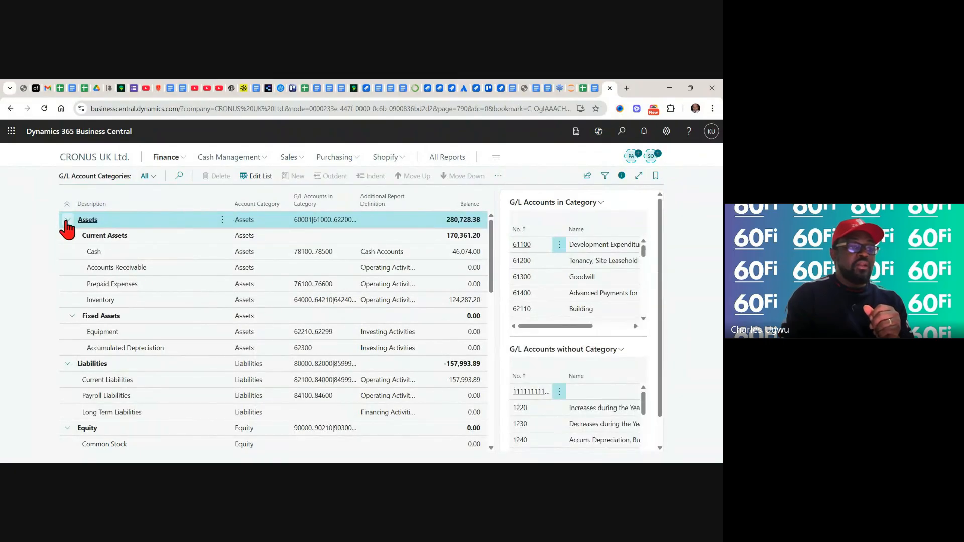
left_click(67, 221)
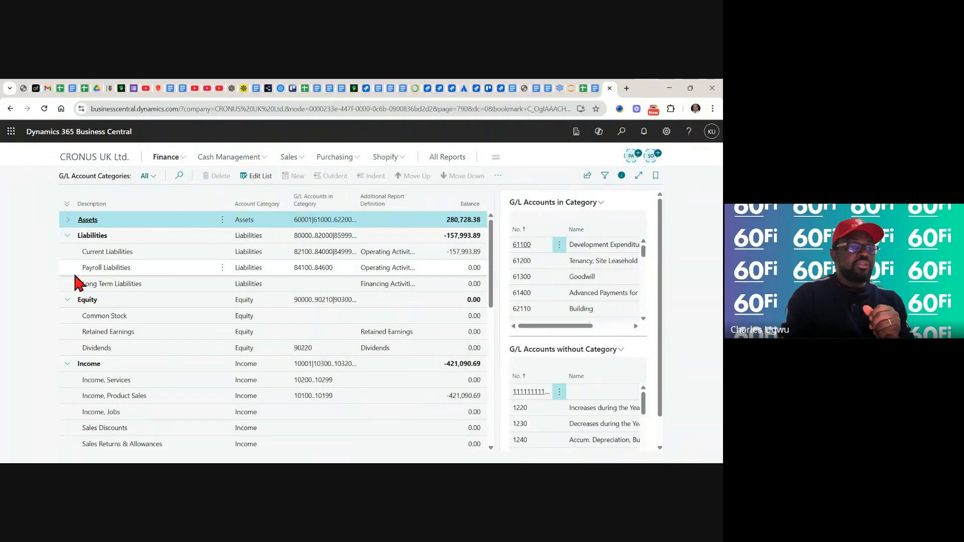
left_click(68, 236)
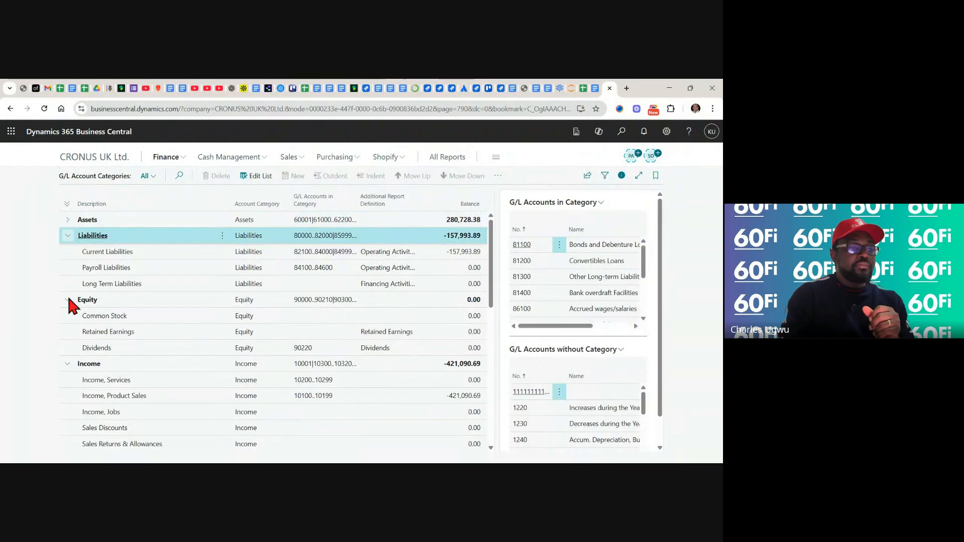
left_click(67, 316)
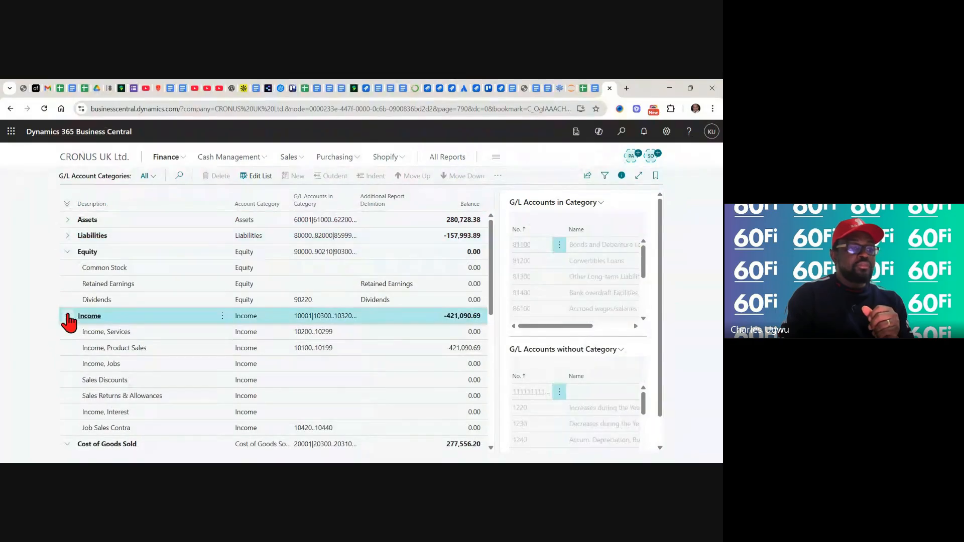
left_click(67, 251)
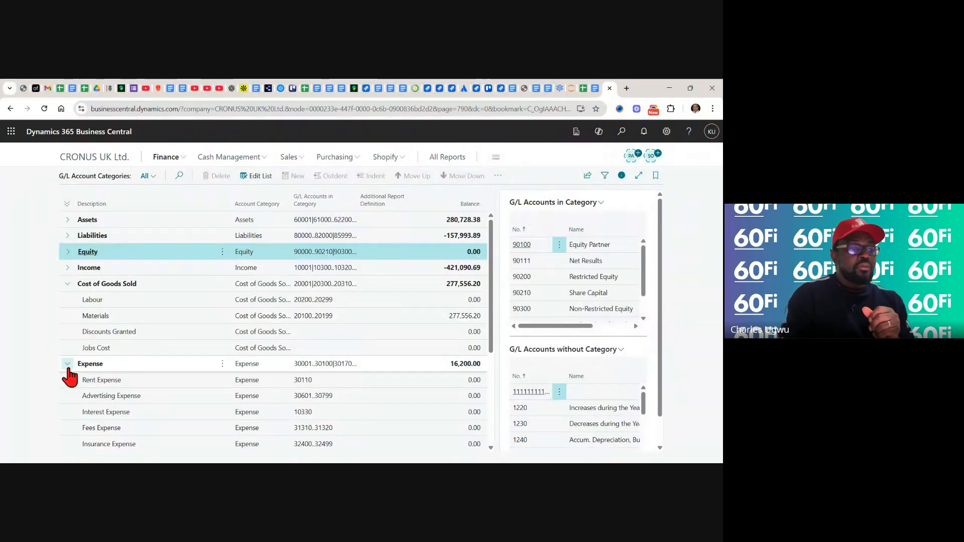
left_click(68, 283)
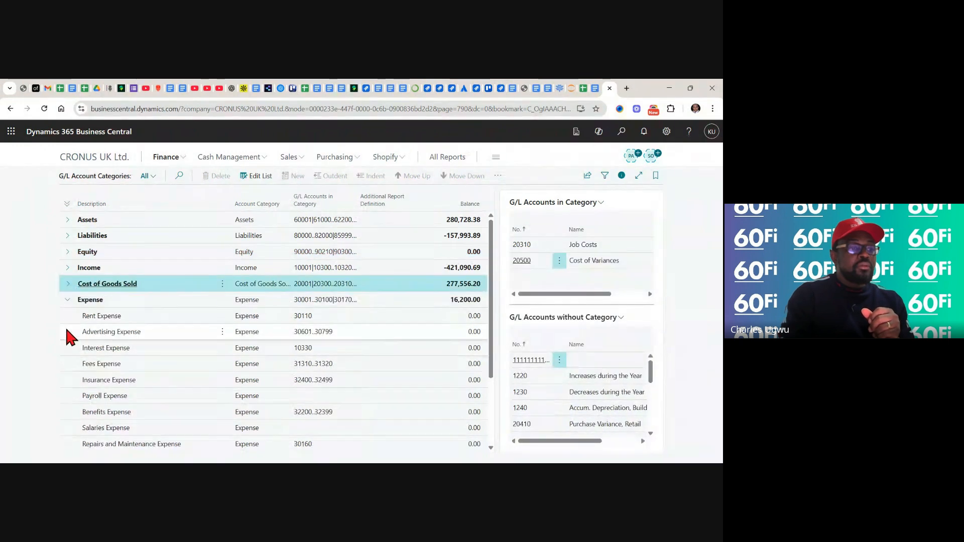
left_click(67, 300)
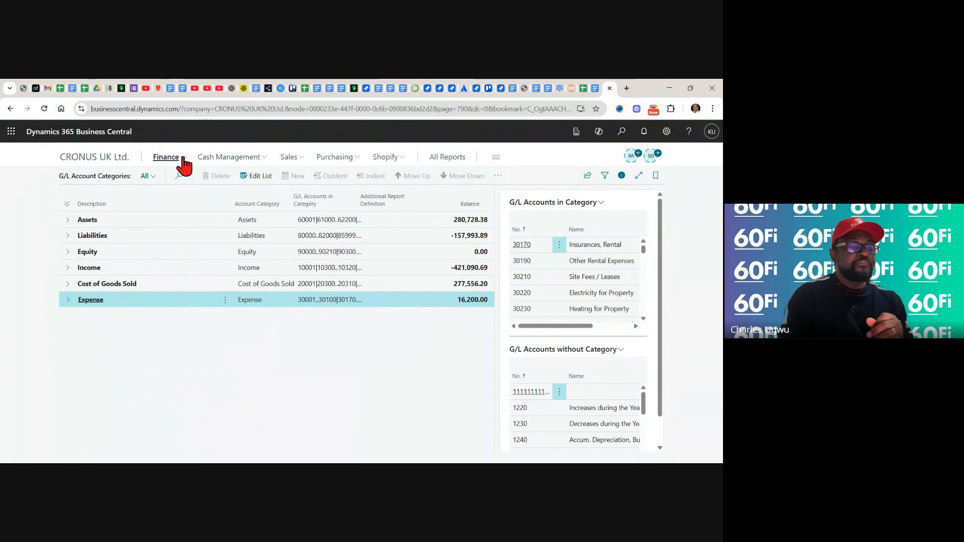
Create a G/L account from the Chart of Accounts with No. 001 and the name Salary Account
left_click(184, 160)
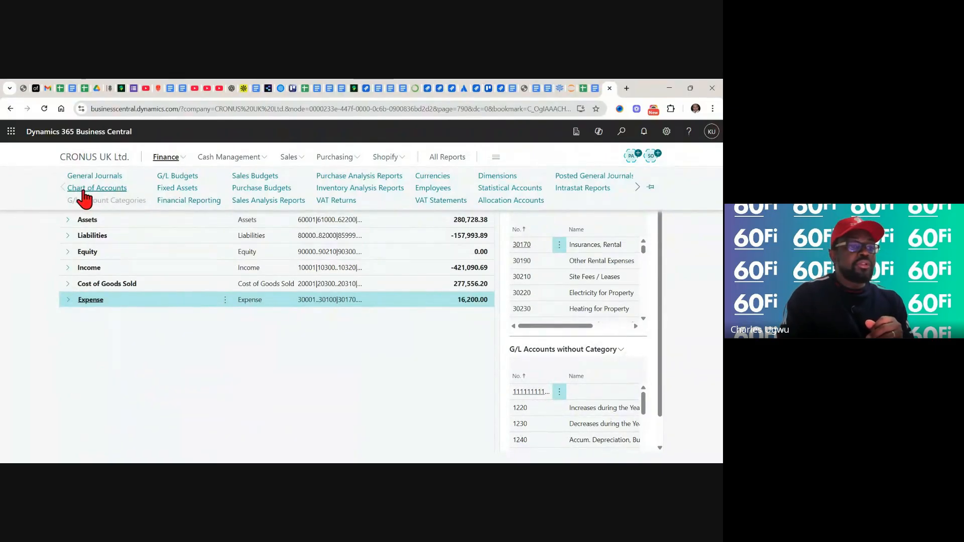
left_click(84, 187)
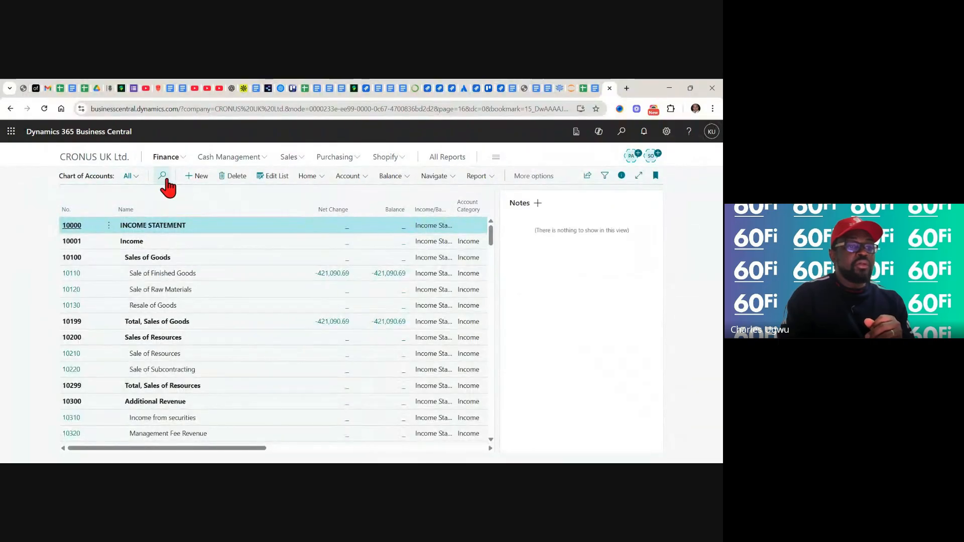
left_click(192, 181)
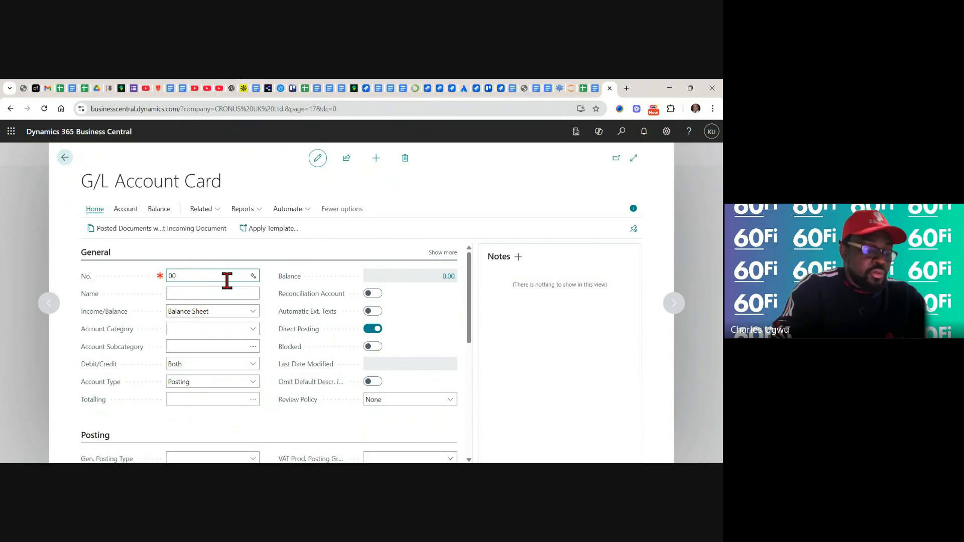
left_click(185, 293)
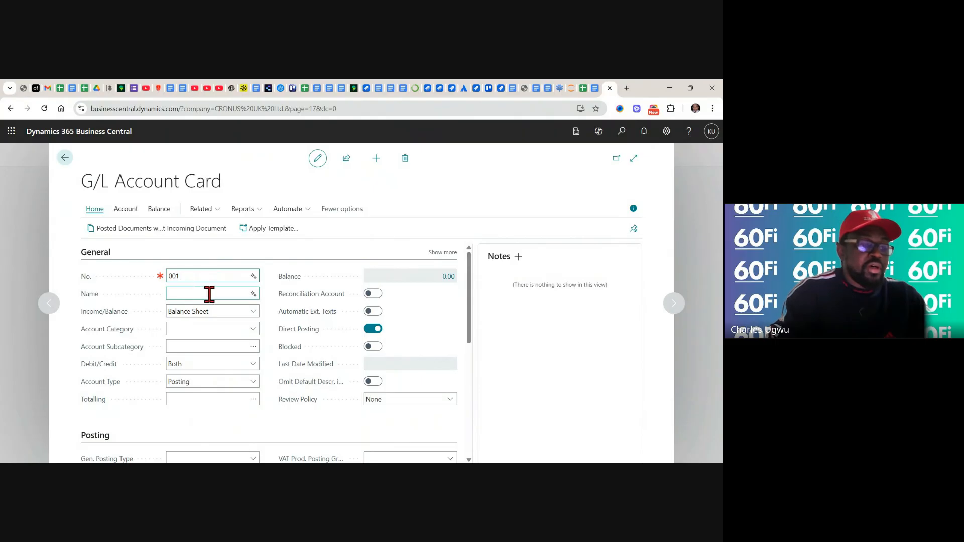
left_click(210, 293)
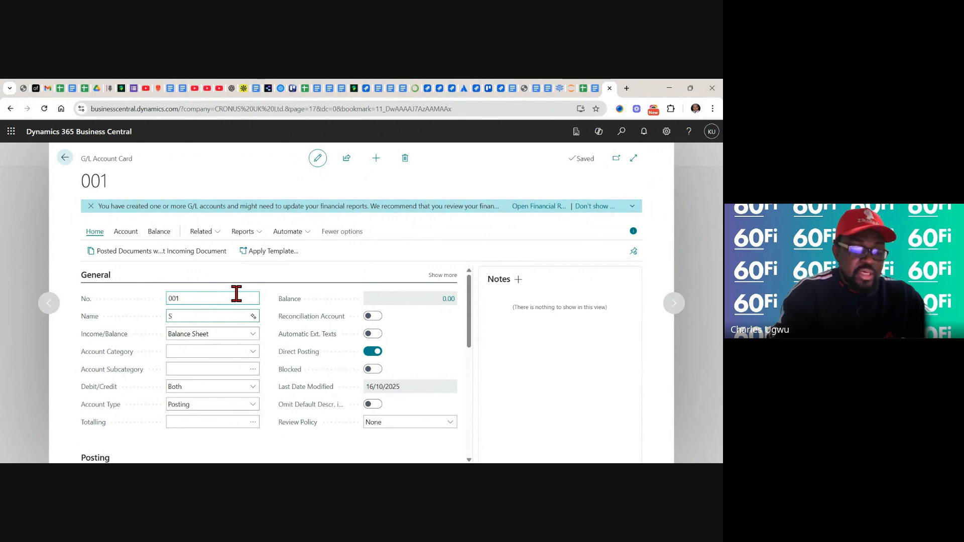
type("ary Account")
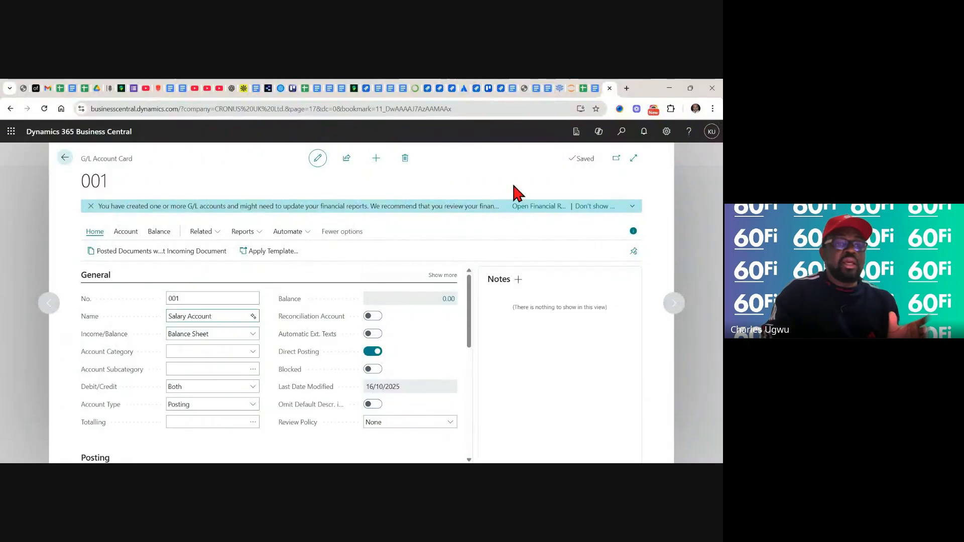
left_click(466, 171)
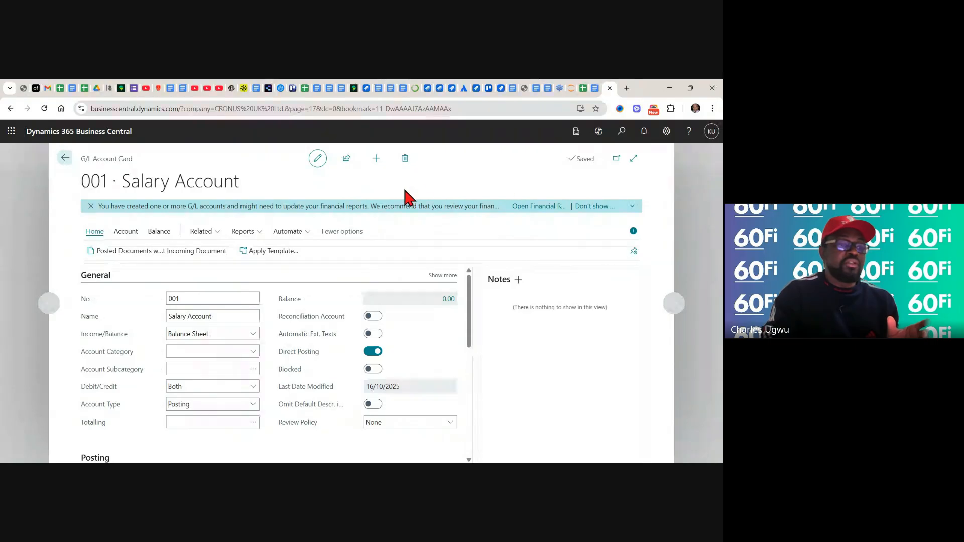
Check the name on the Salary Account card and close the card to return to the Chart of Accounts
left_click(234, 314)
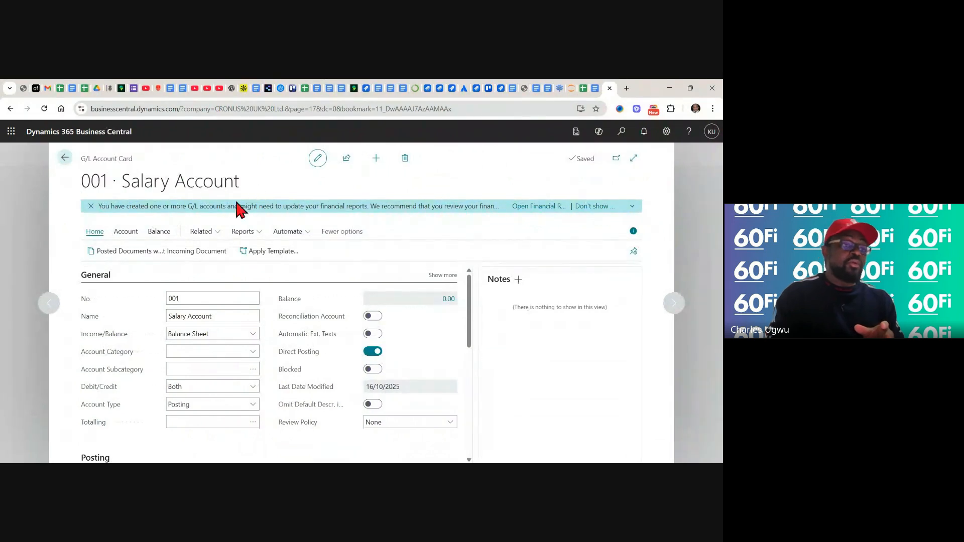
left_click(205, 316)
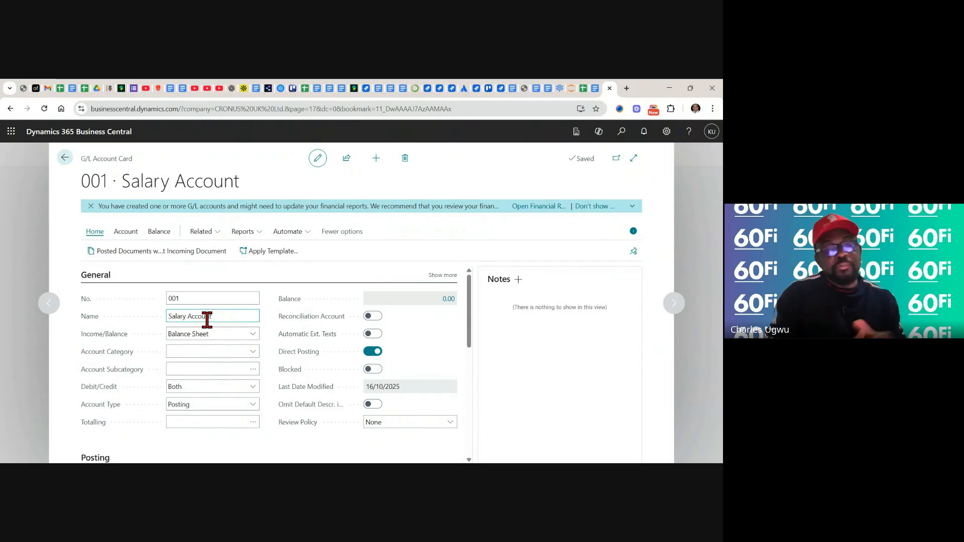
left_click(65, 258)
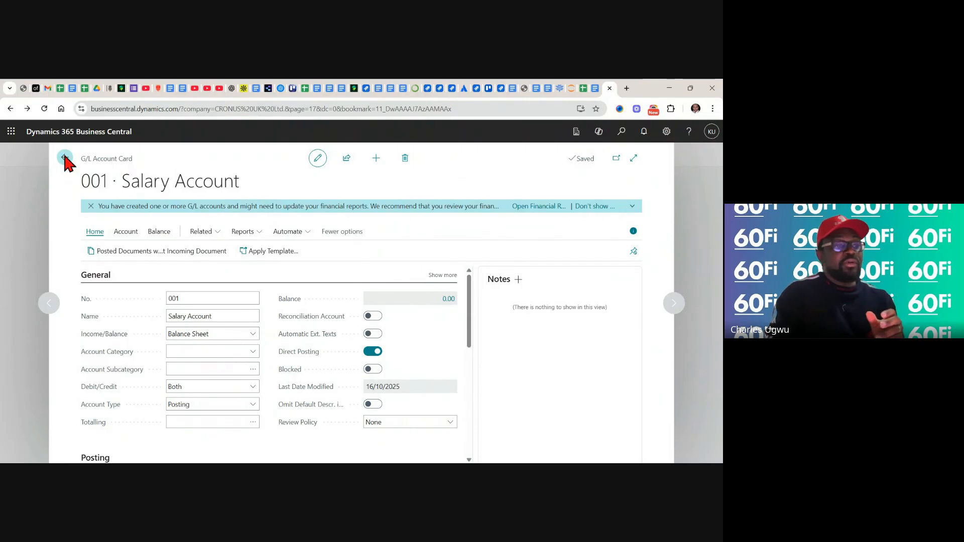
left_click(65, 158)
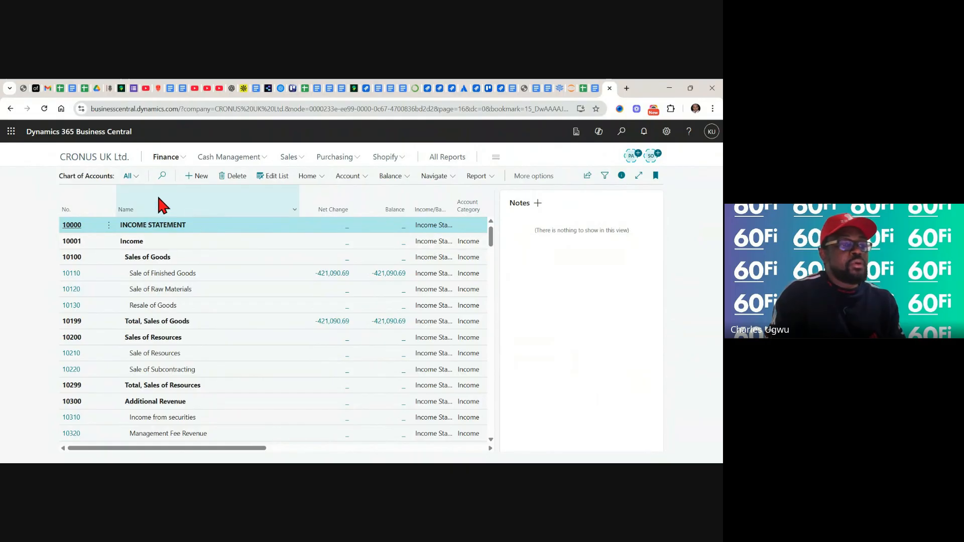
Open G/L Account Categories and check the Salary Account entry and its Income/Balance column under G/L Accounts without Category
left_click(132, 176)
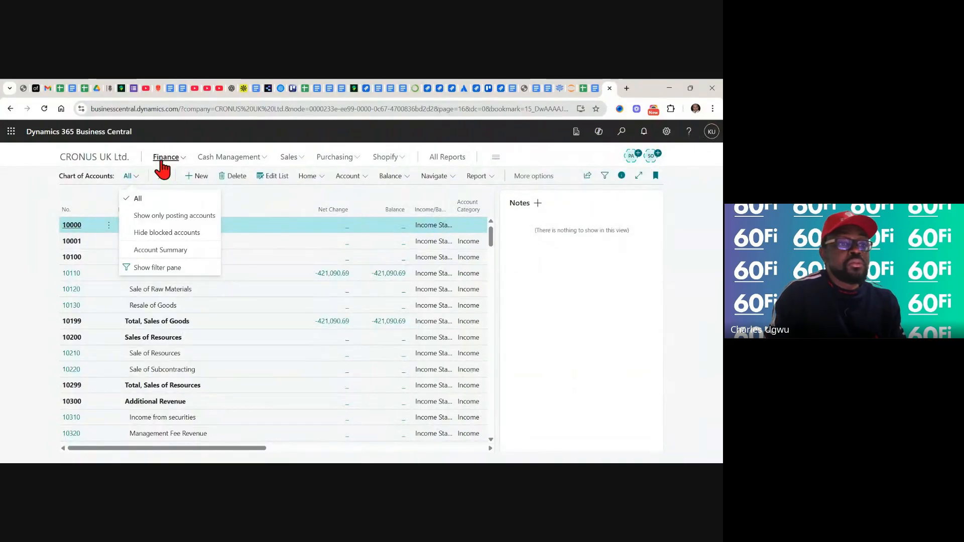
left_click(183, 163)
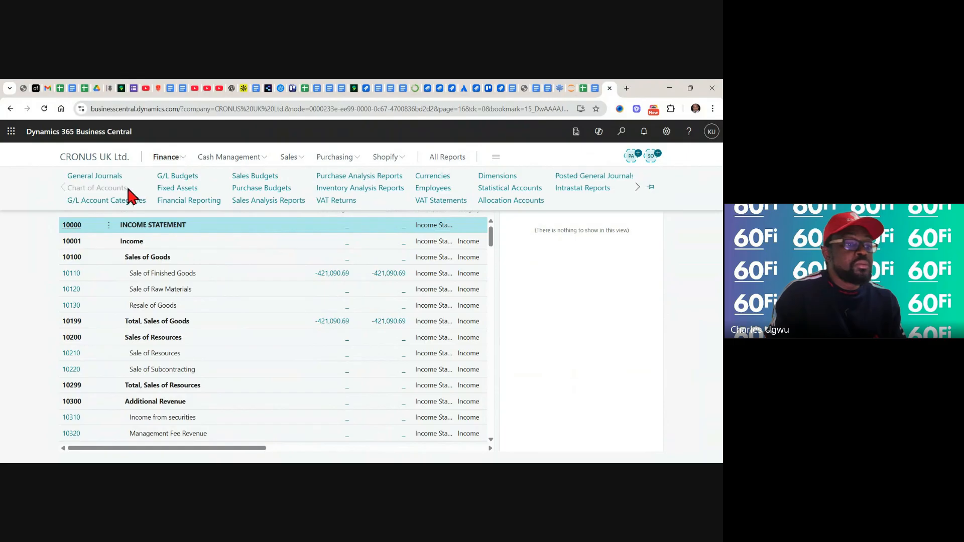
left_click(110, 201)
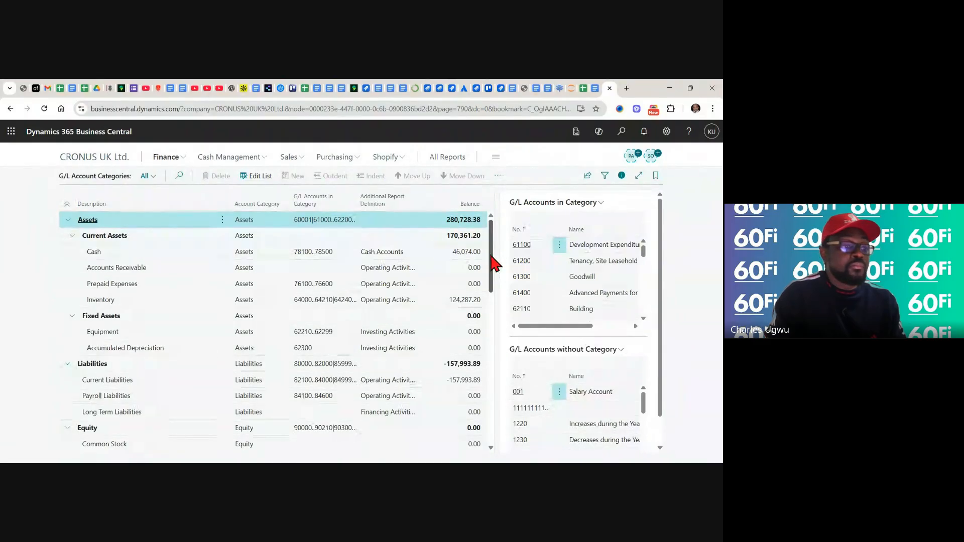
mouse_move(492, 255)
left_mouse_down()
mouse_move(495, 434)
mouse_move(505, 243)
left_mouse_up()
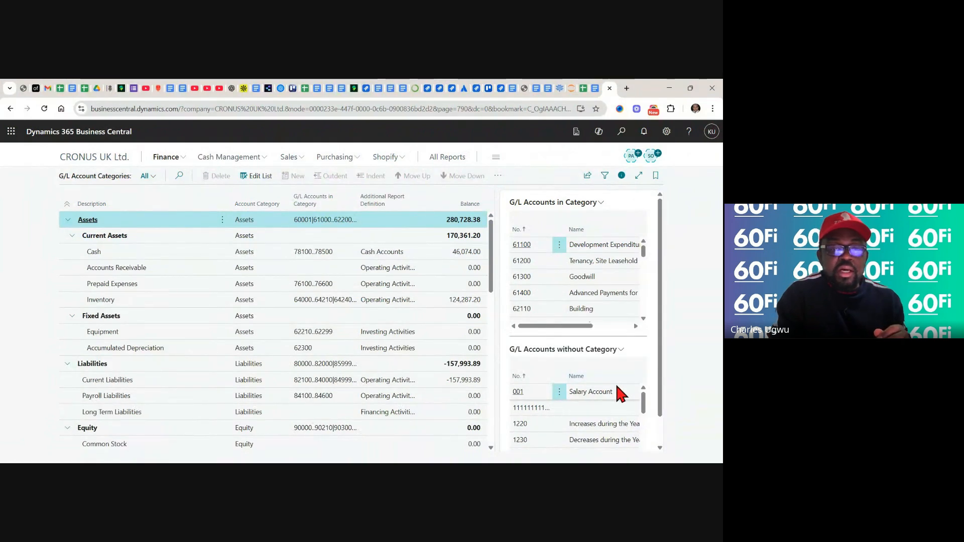
left_click(620, 349)
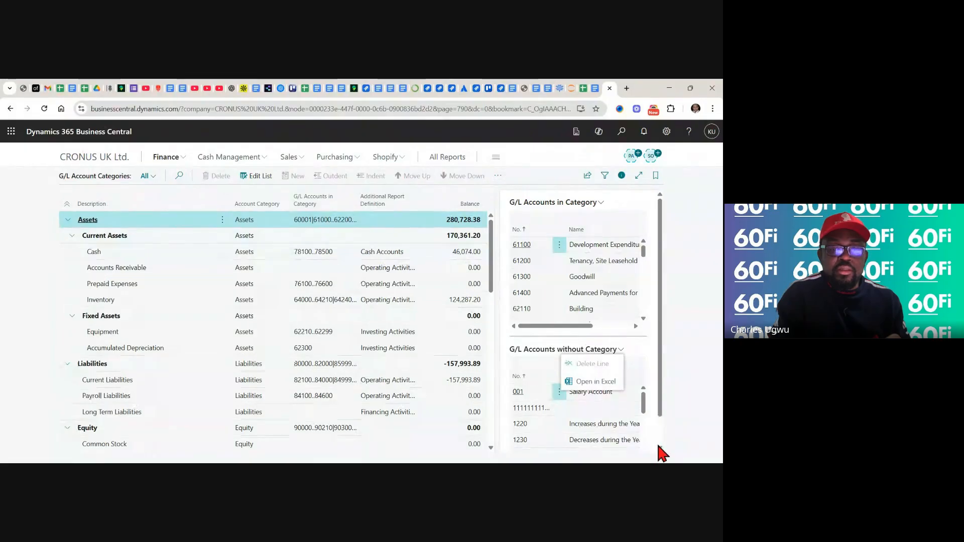
left_click(659, 446)
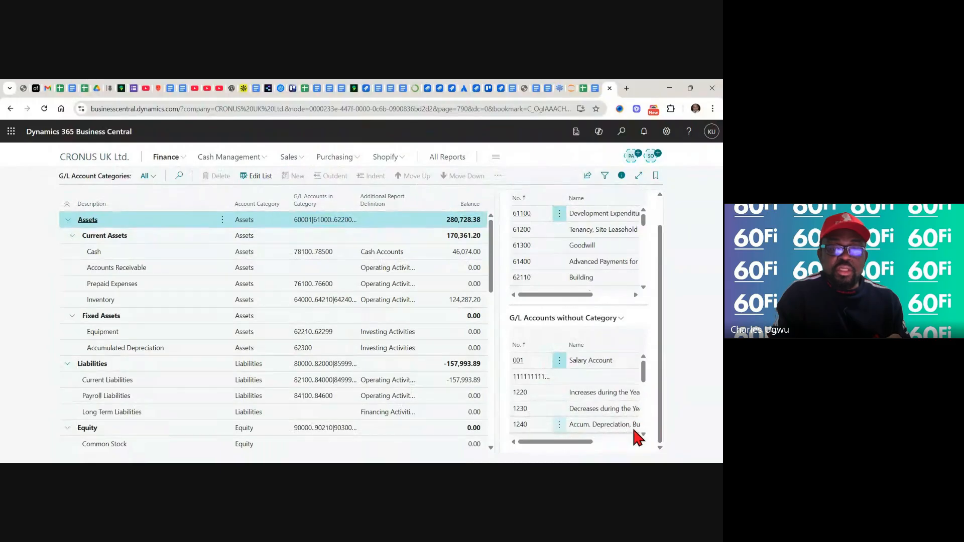
left_click_drag(590, 442, 643, 454)
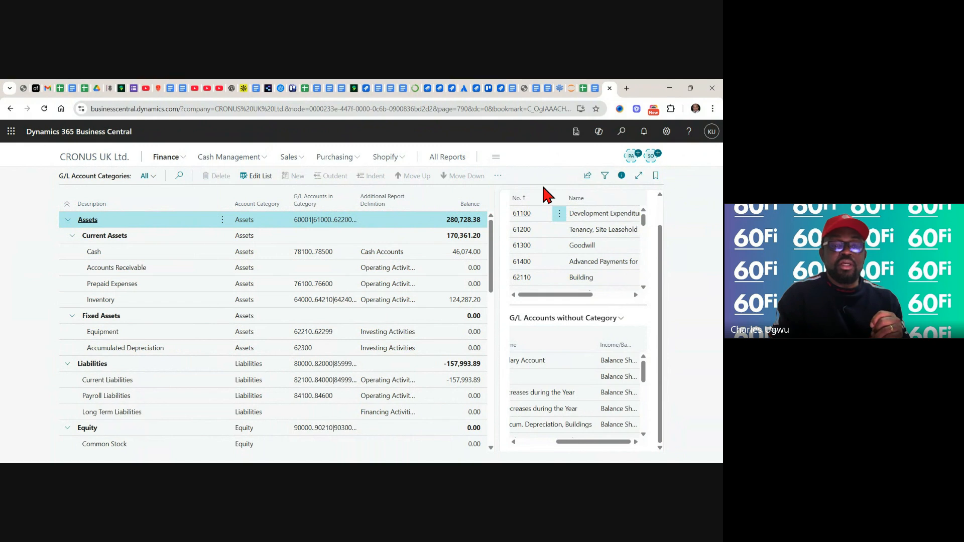
Switch to the finance product backlog in Google Sheets and set the Pass/Fail result of GL-001_TC01 to Pass
left_click(583, 90)
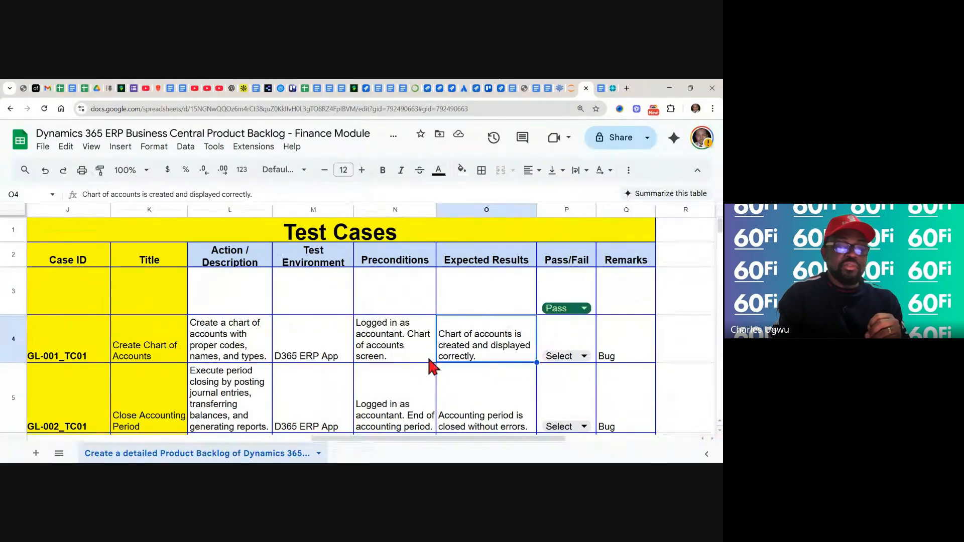
left_click(583, 356)
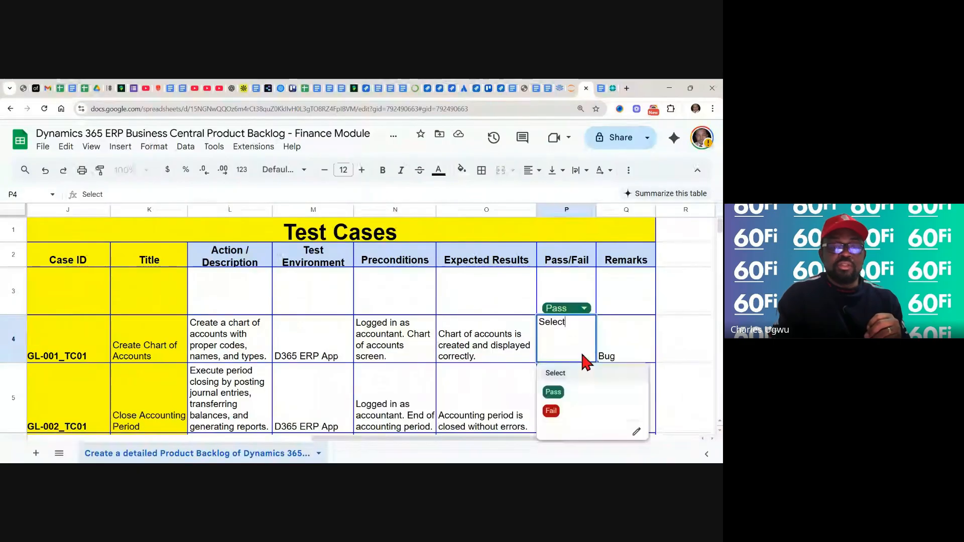
left_click(557, 394)
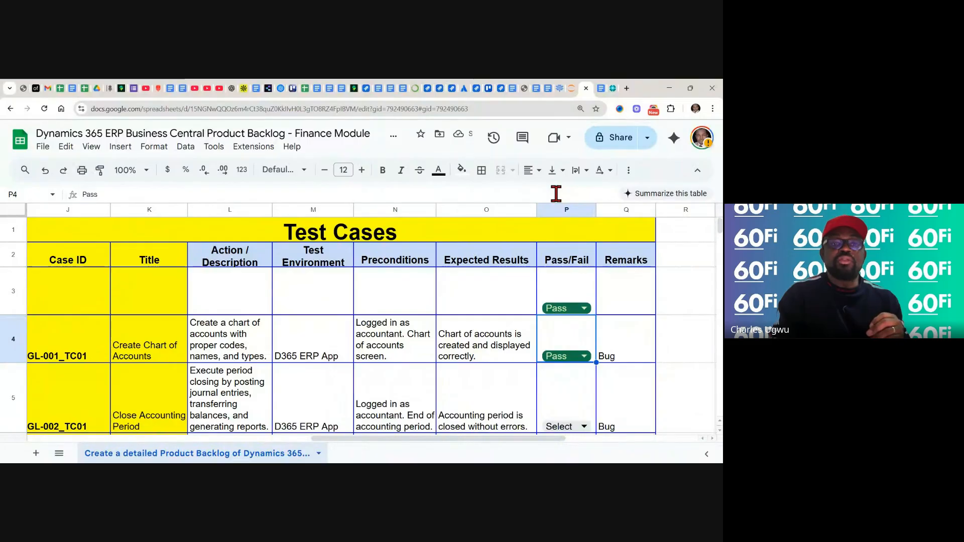
Switch to the training note in Google Docs and review the steps for creating a Chart of Accounts under G/L
left_click(601, 88)
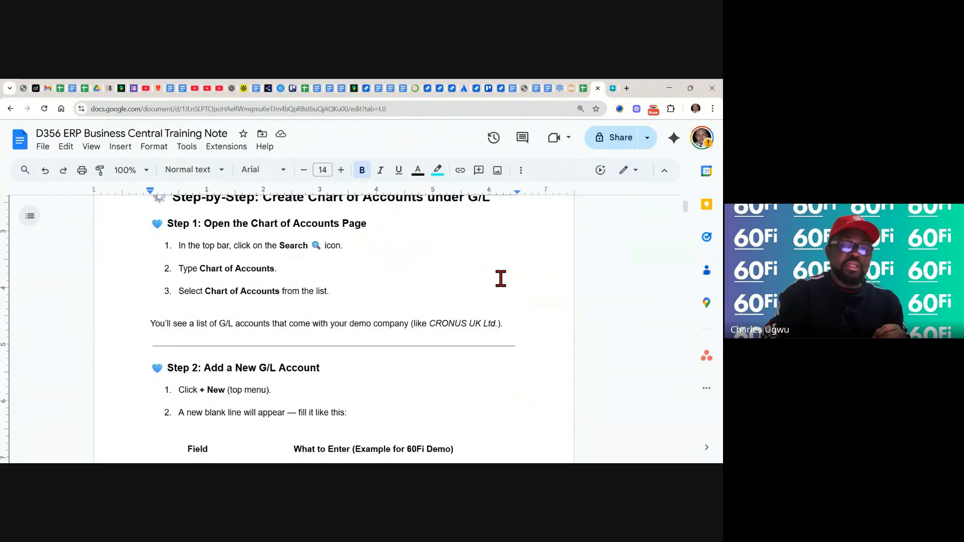
scroll(501, 278, "up", 2)
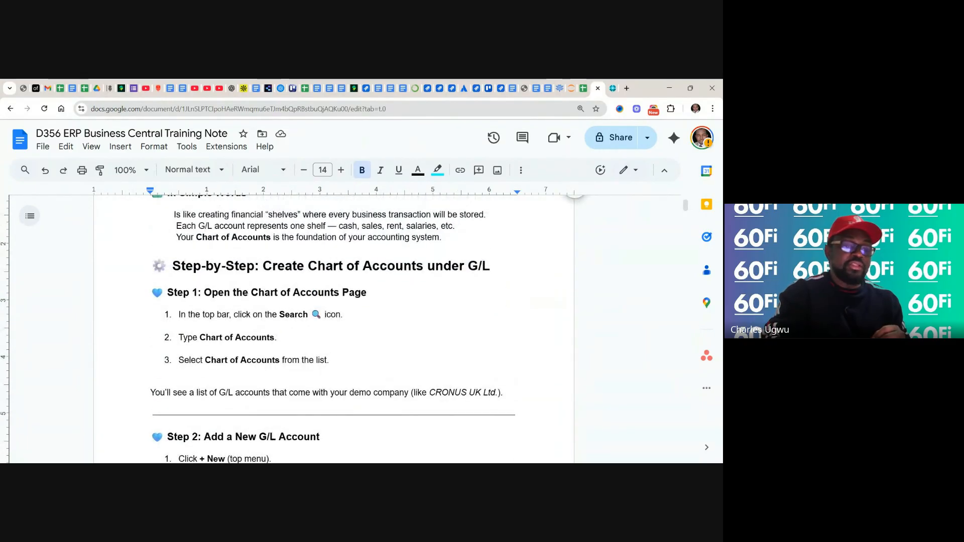
scroll(500, 278, "up", 2)
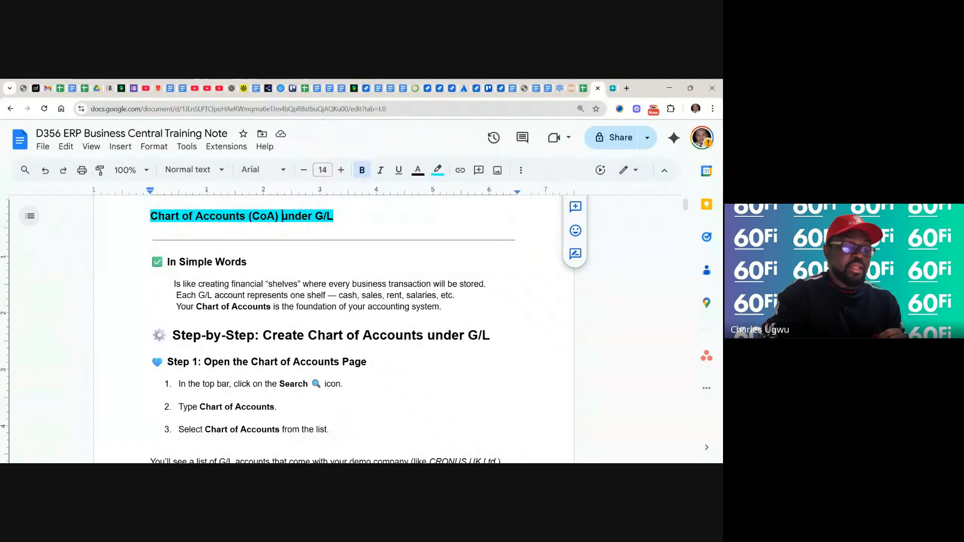
scroll(331, 326, "down", 2)
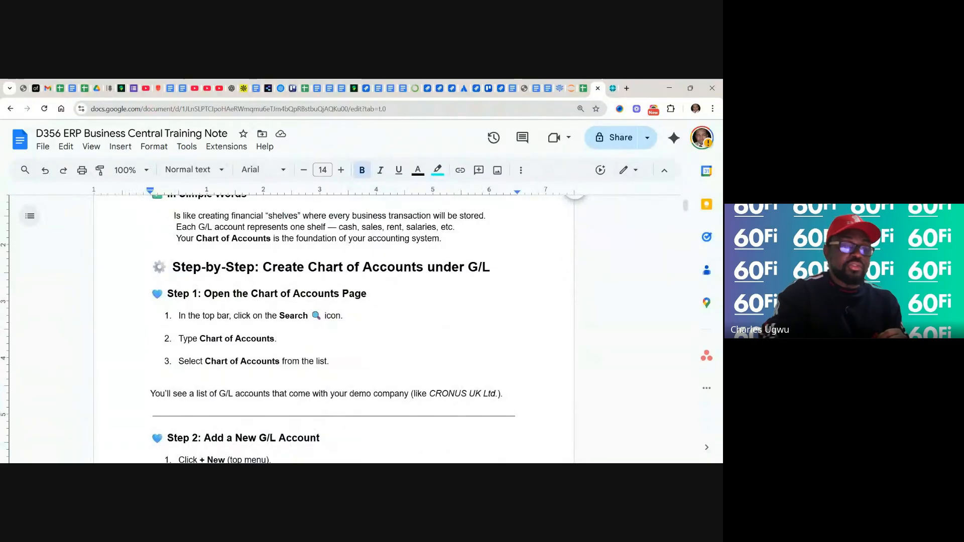
scroll(334, 327, "down", 2)
scroll(333, 326, "down", 2)
scroll(334, 326, "down", 3)
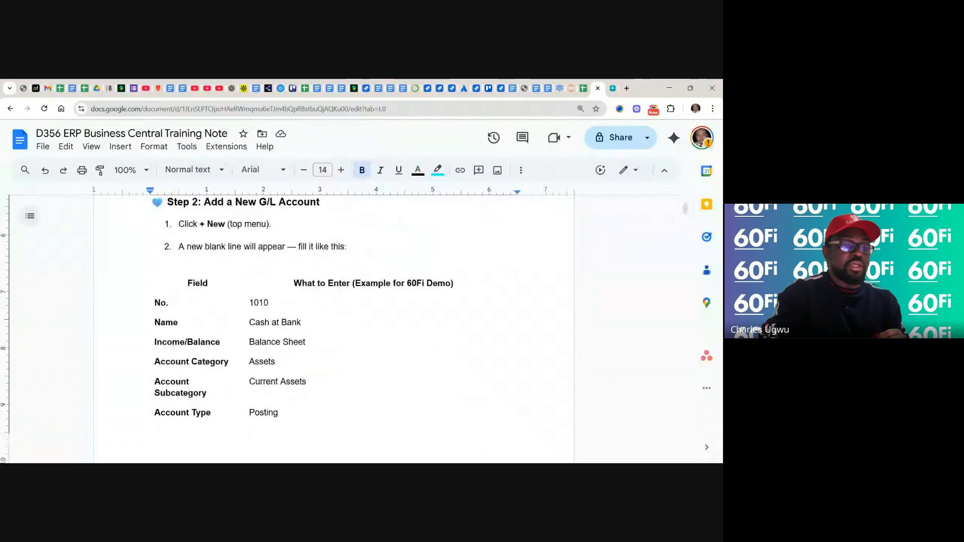
scroll(333, 326, "down", 4)
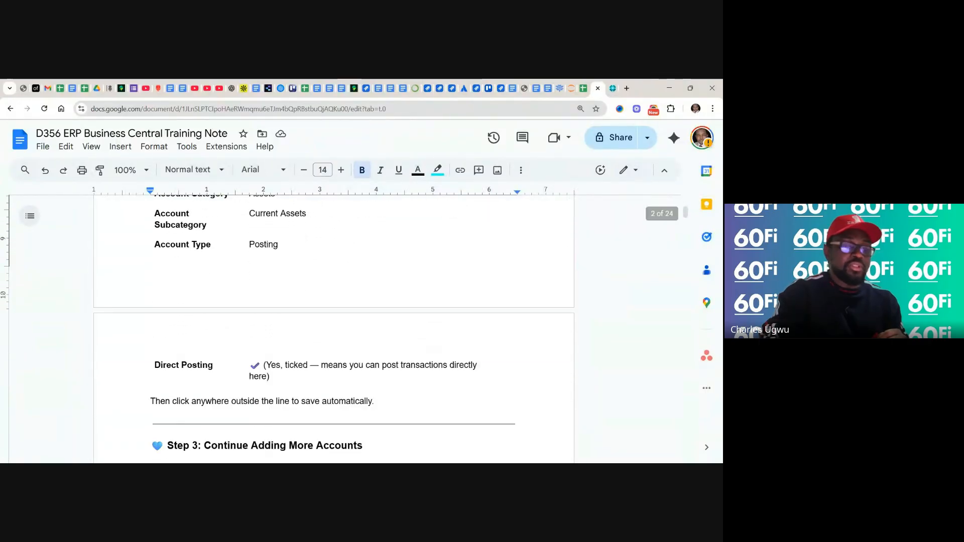
scroll(334, 326, "down", 1)
scroll(334, 326, "down", 1)
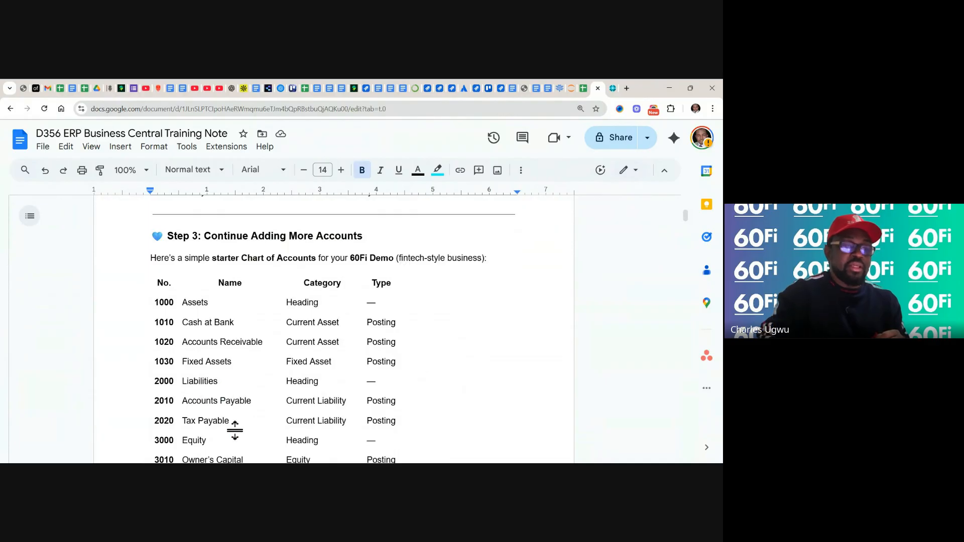
scroll(234, 430, "down", 3)
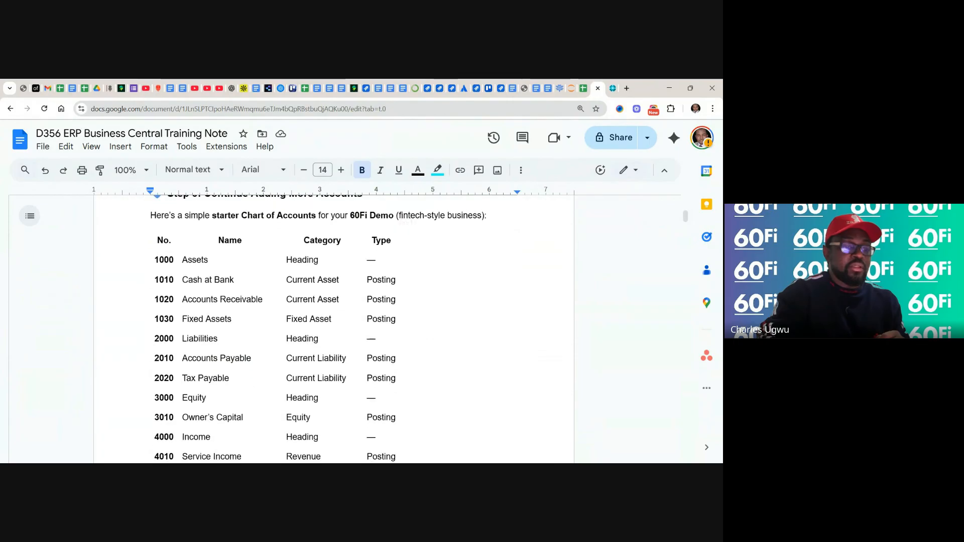
scroll(235, 430, "down", 3)
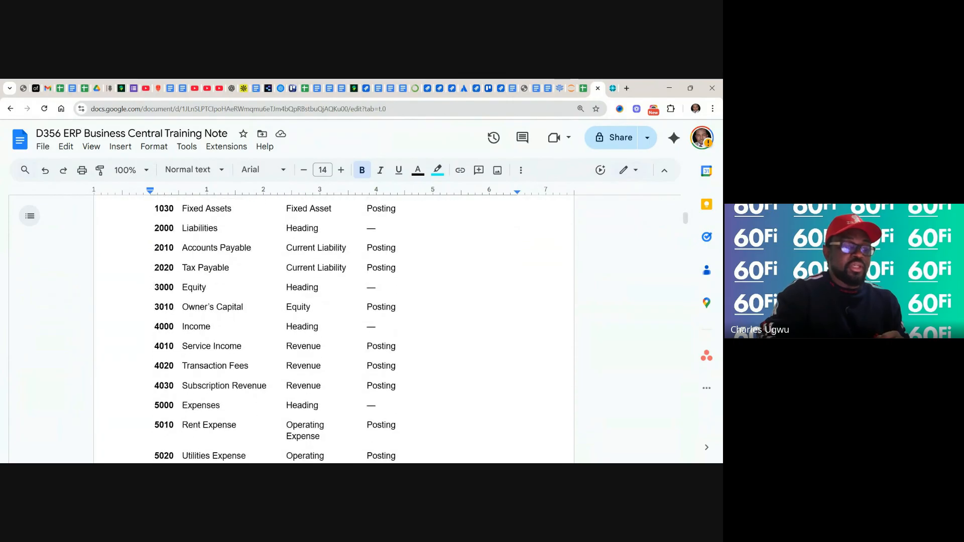
scroll(206, 420, "down", 2)
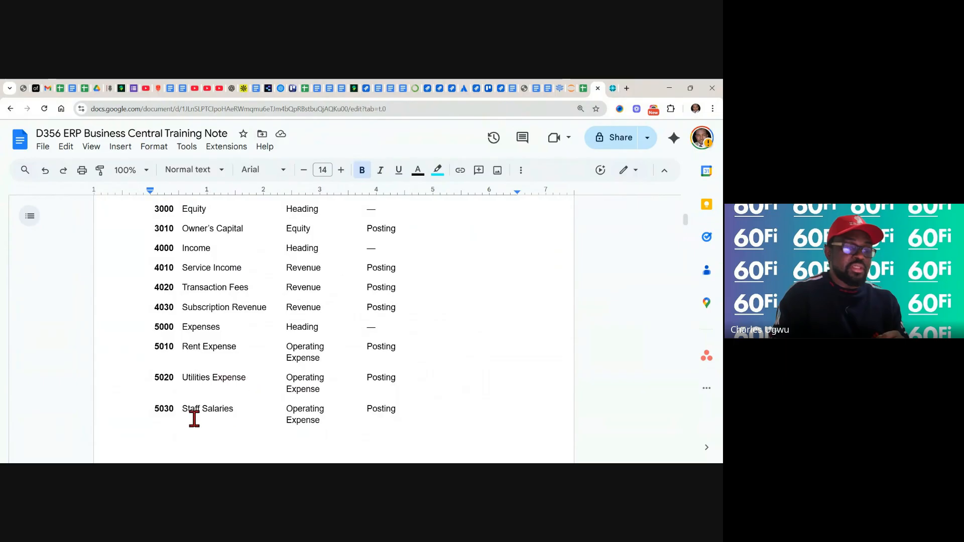
scroll(238, 415, "down", 3)
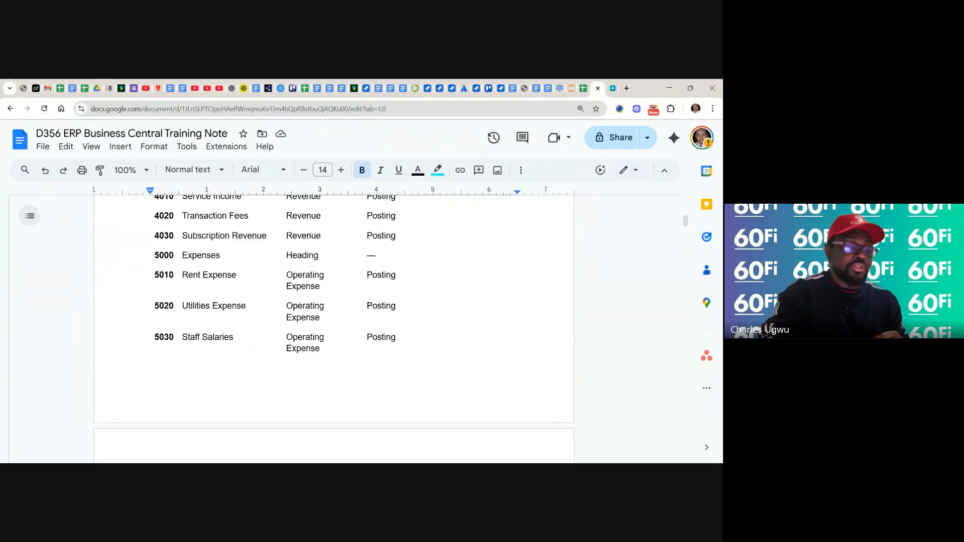
scroll(333, 311, "down", 3)
scroll(334, 326, "down", 3)
scroll(334, 327, "down", 1)
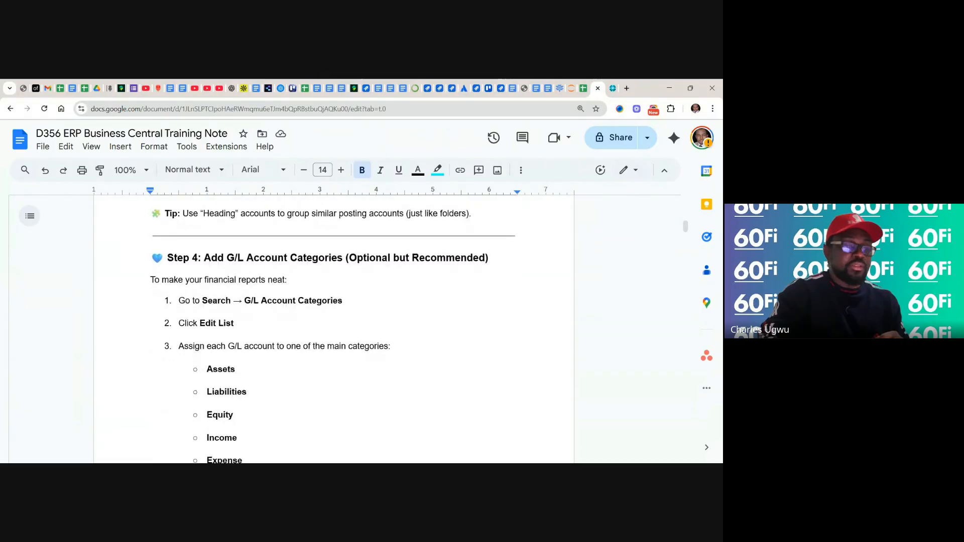
Read the Close Accounting Period section of the training note, including the steps for opening and creating accounting periods
scroll(334, 326, "down", 5)
scroll(334, 326, "down", 6)
scroll(334, 326, "down", 2)
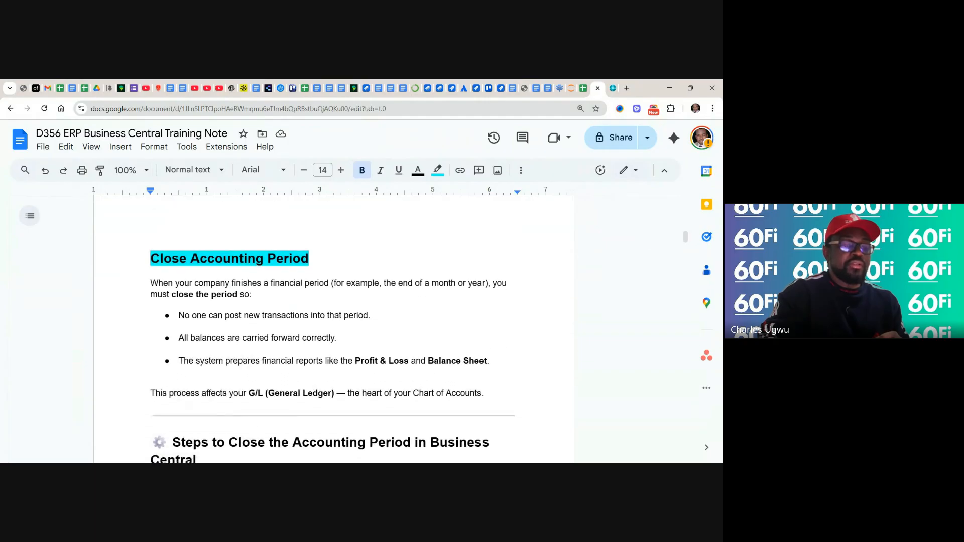
scroll(334, 327, "down", 1)
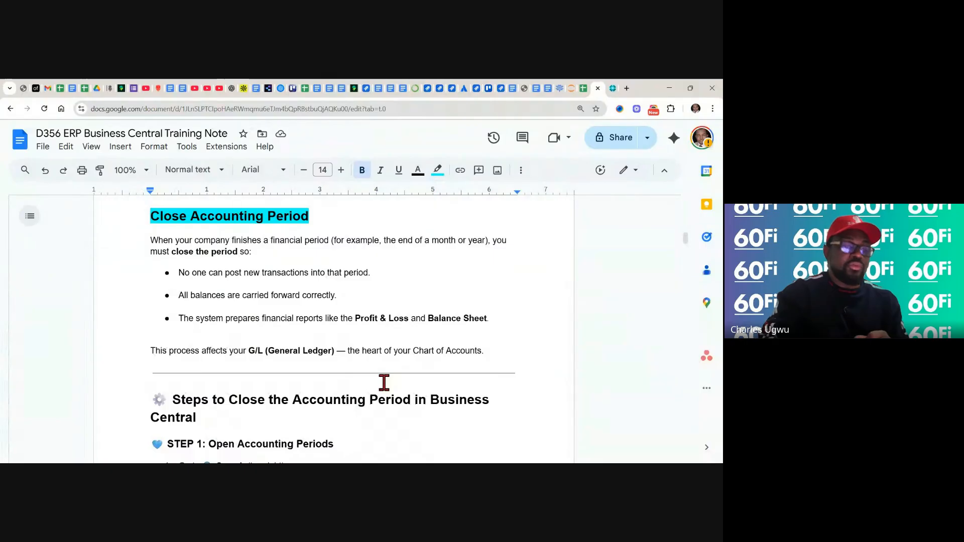
scroll(384, 383, "down", 3)
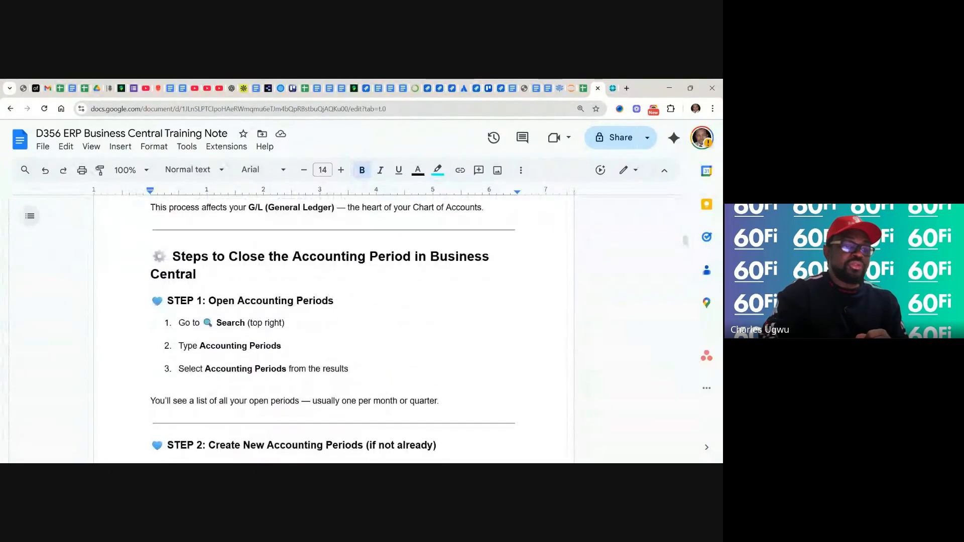
scroll(334, 329, "down", 1)
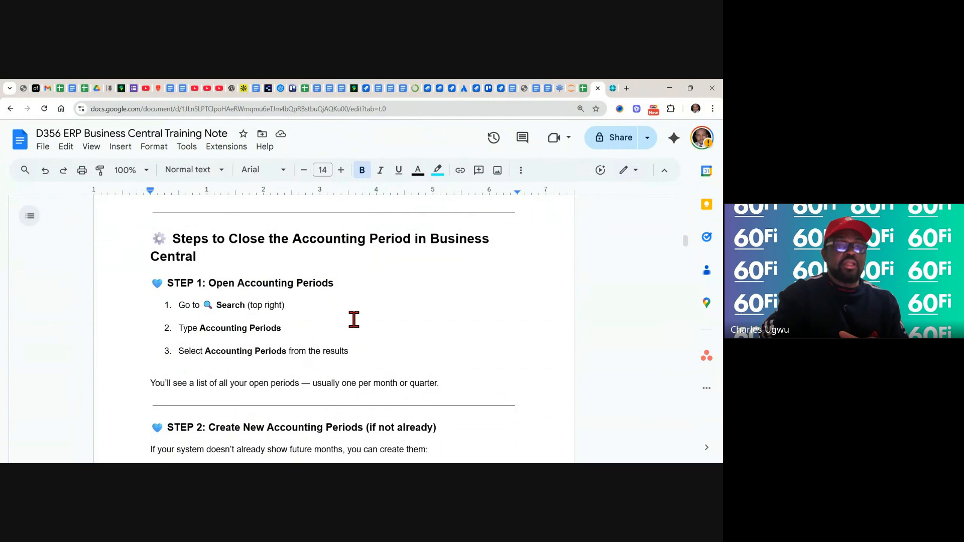
scroll(354, 320, "down", 1)
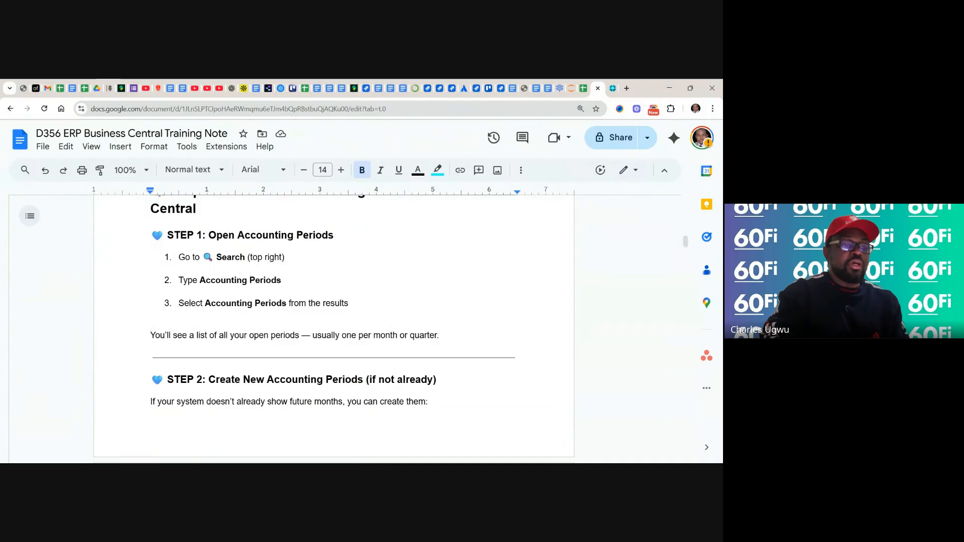
scroll(334, 329, "down", 1)
scroll(334, 329, "down", 1)
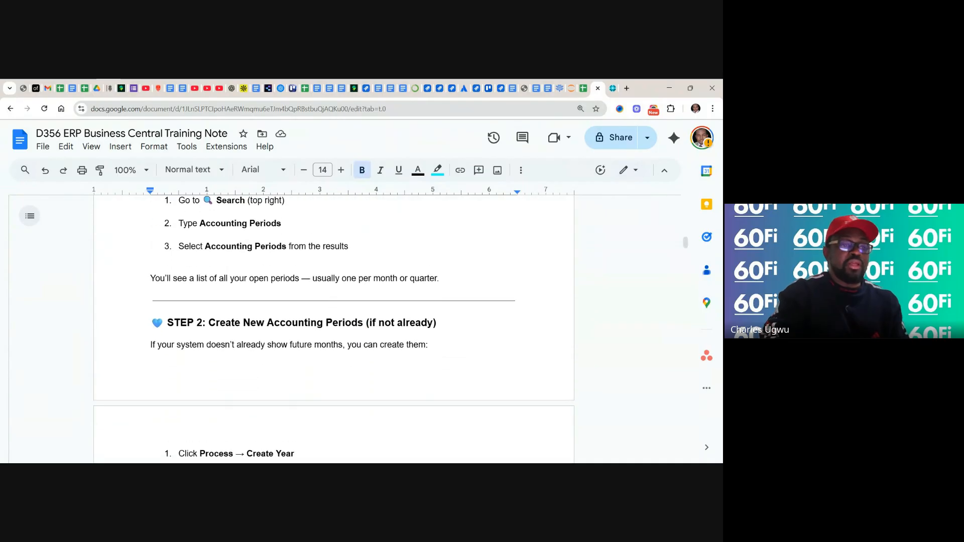
scroll(333, 329, "up", 1)
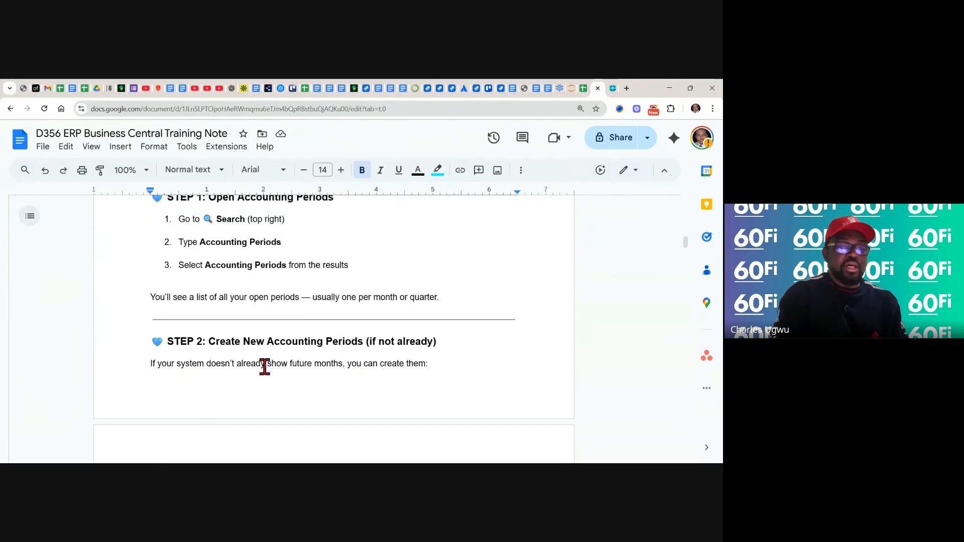
Select the search term Accounting Periods in item 2 of the note's Step 1: Open Accounting Periods
left_click(287, 243)
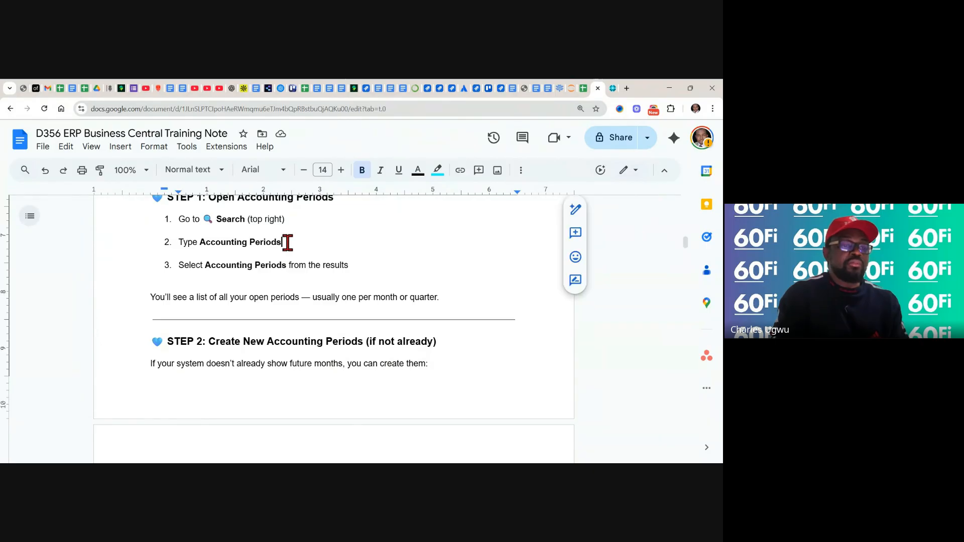
double_click(288, 242)
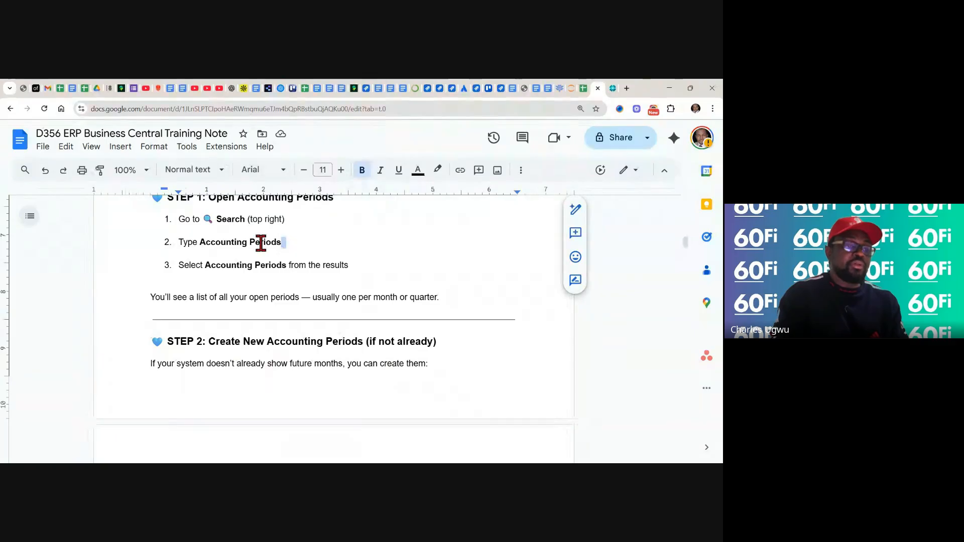
left_click_drag(261, 243, 201, 242)
key("ctrl+c")
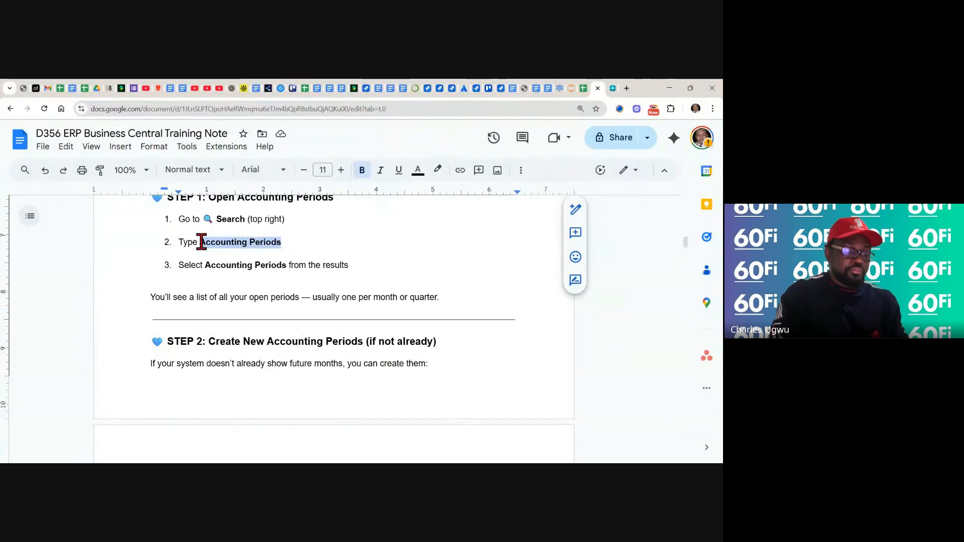
Switch to Dynamics 365 Business Central, return to the CRONUS UK Ltd. home page and open the Accounting Periods page by searching for it
left_click(612, 89)
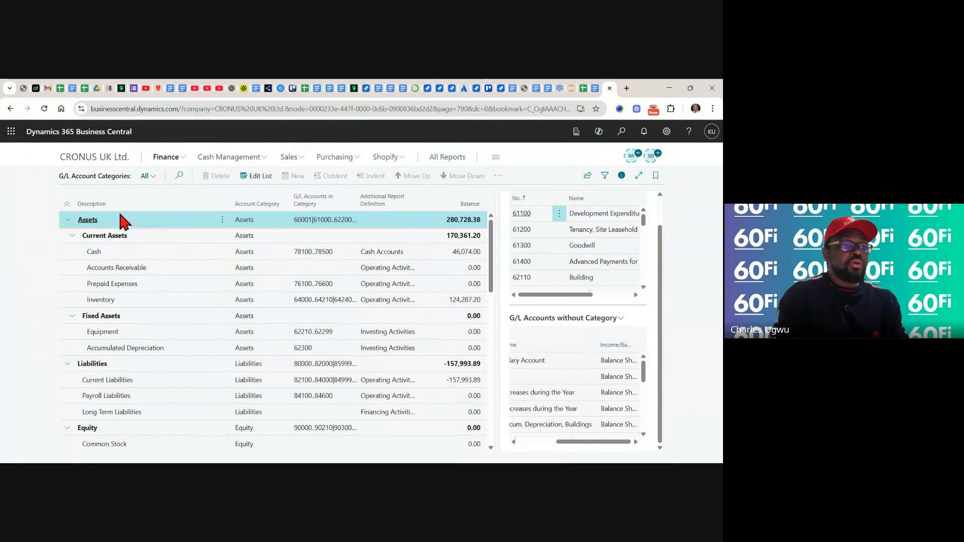
left_click(108, 160)
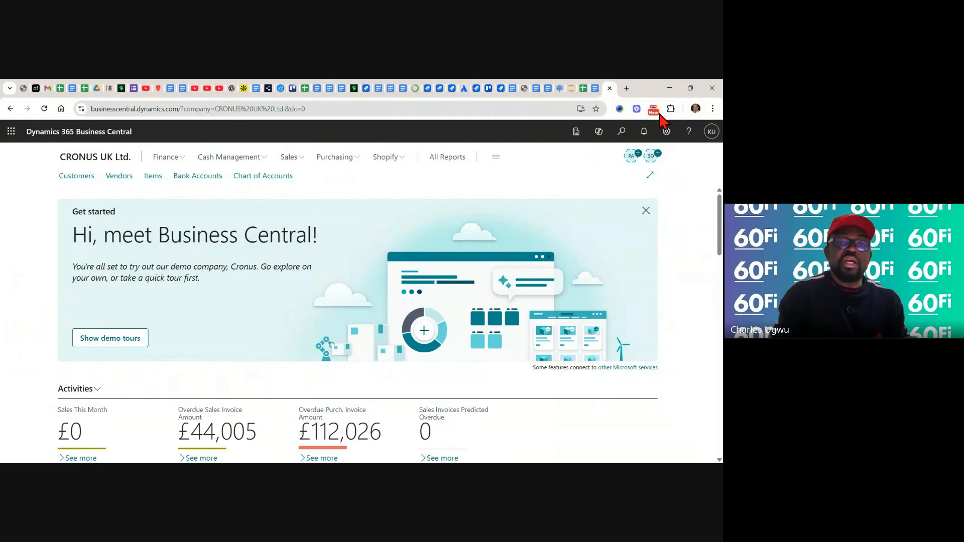
left_click(622, 132)
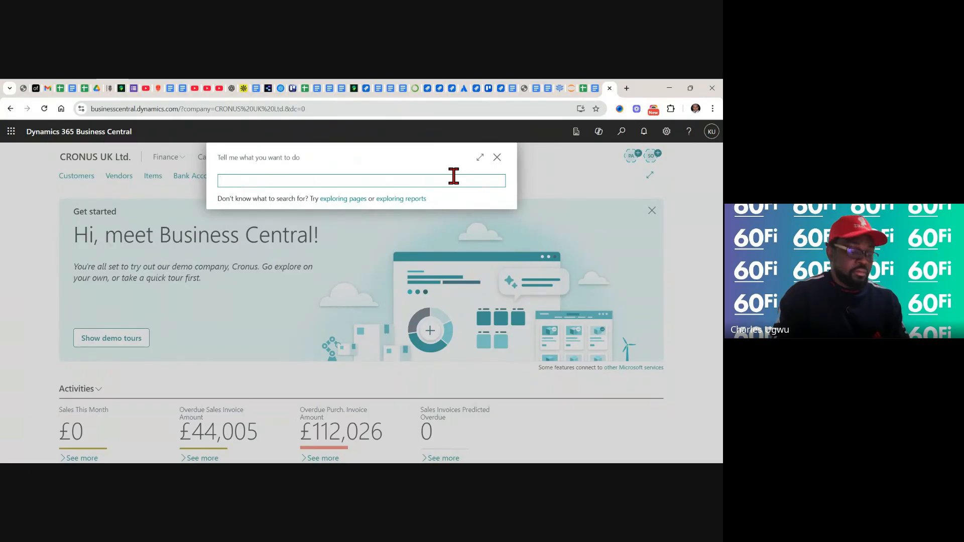
key("ctrl+v")
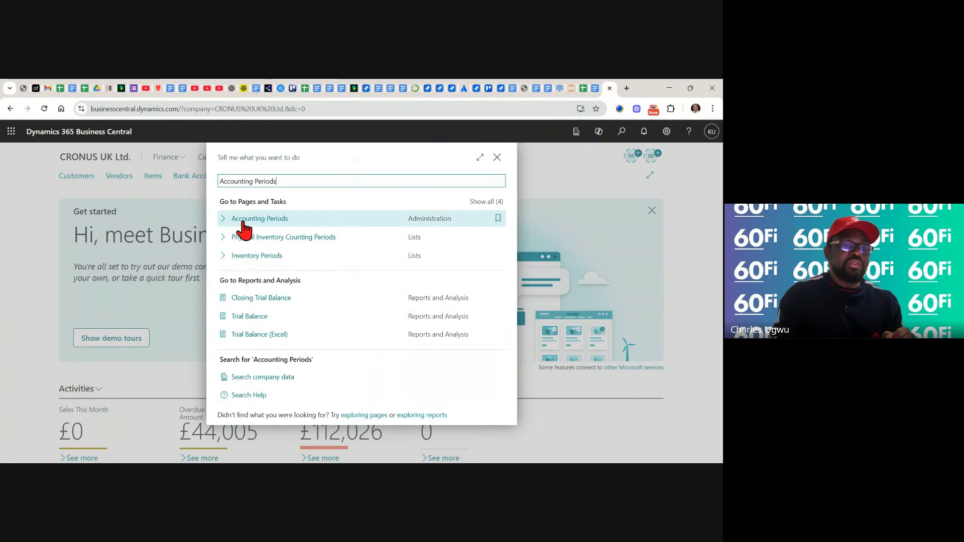
left_click(268, 220)
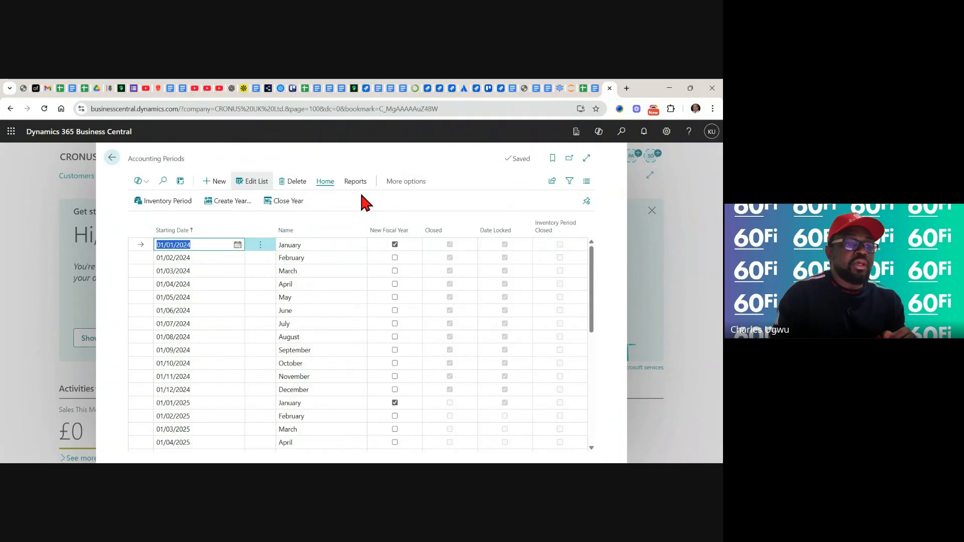
Start creating a fiscal year from the accounting periods list and set its starting date to 01/11/2025
left_click(230, 203)
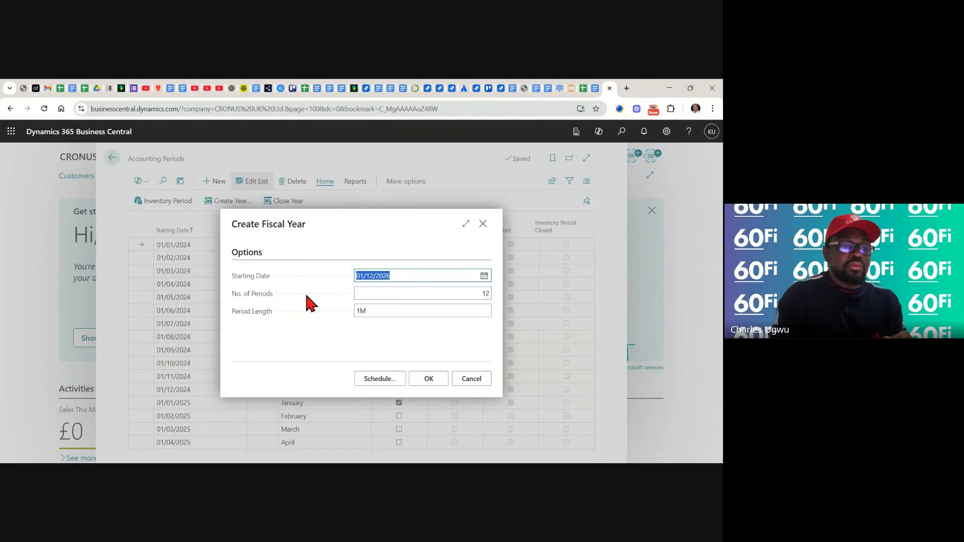
left_click(484, 280)
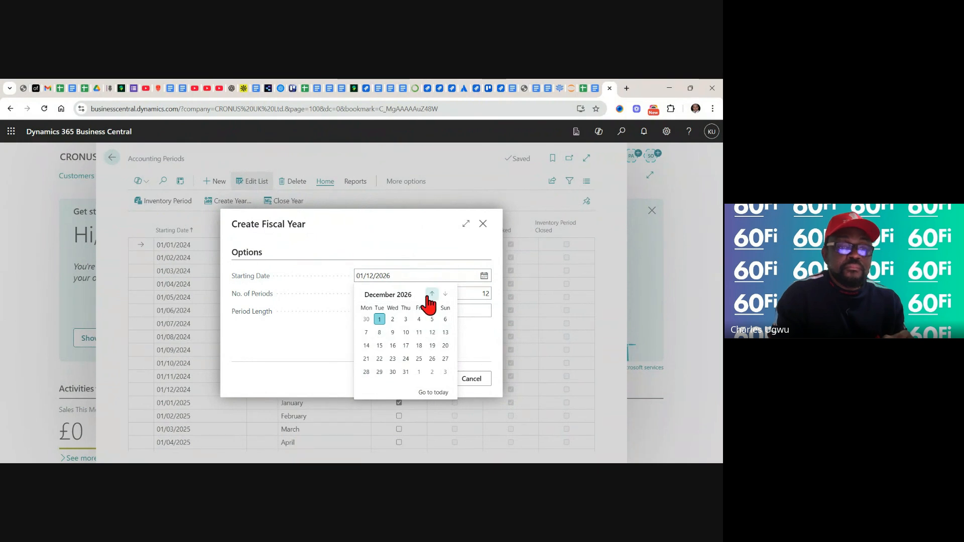
left_click(432, 294)
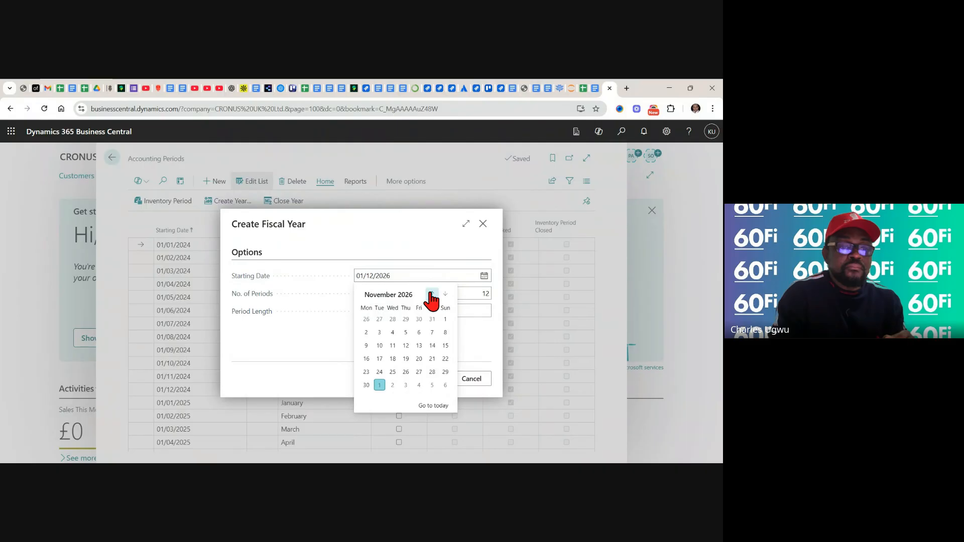
left_click(432, 295)
left_click(432, 294)
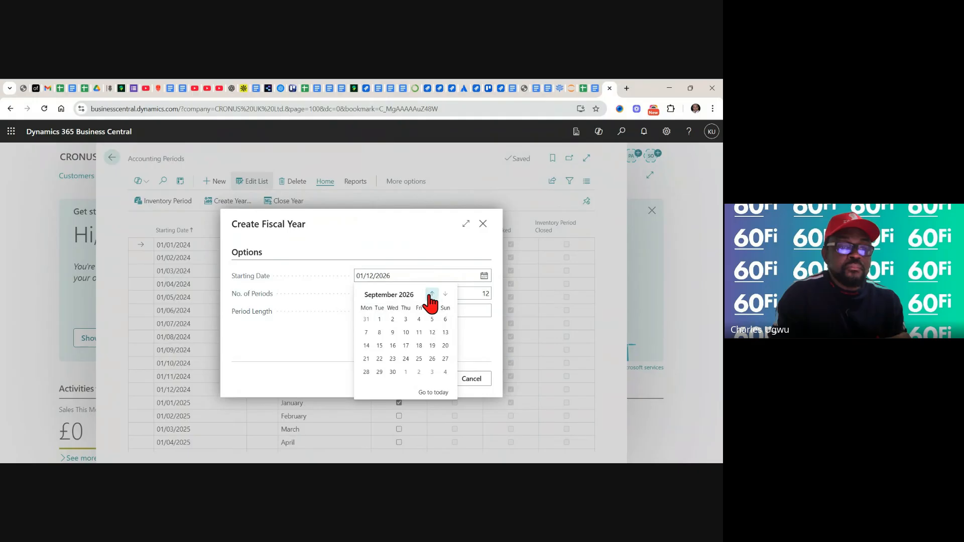
left_click(431, 294)
left_click(432, 294)
left_click(431, 294)
left_click(432, 294)
left_click(432, 294)
left_click(432, 294)
left_click(432, 294)
left_click(432, 294)
left_click(432, 294)
left_click(431, 294)
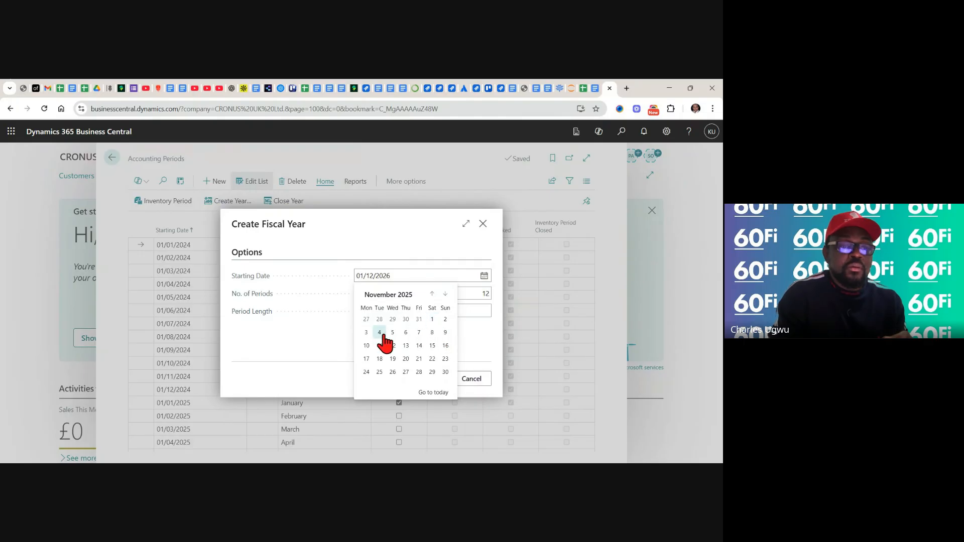
left_click(432, 320)
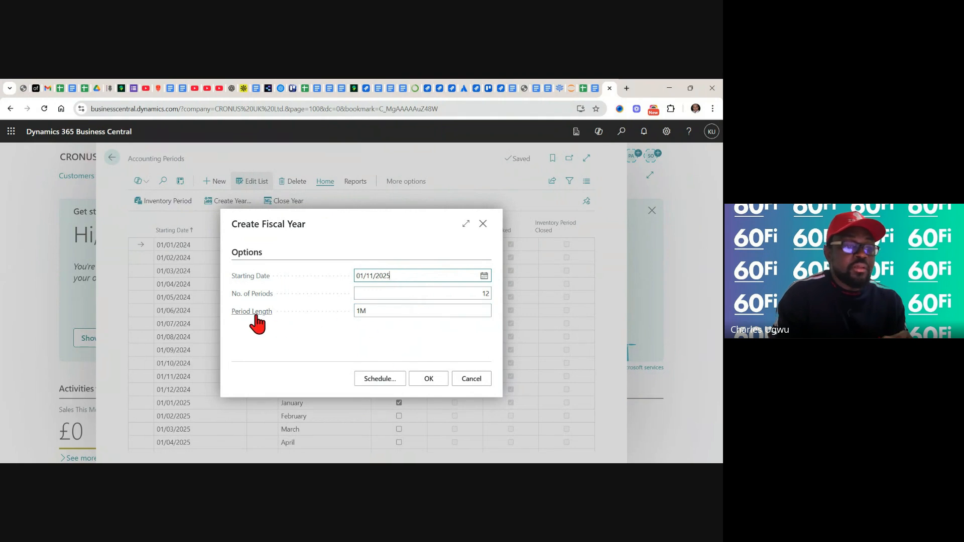
Check the period length of 1M and the 12 periods, and confirm the fiscal year creation
left_click(384, 313)
left_click(390, 294)
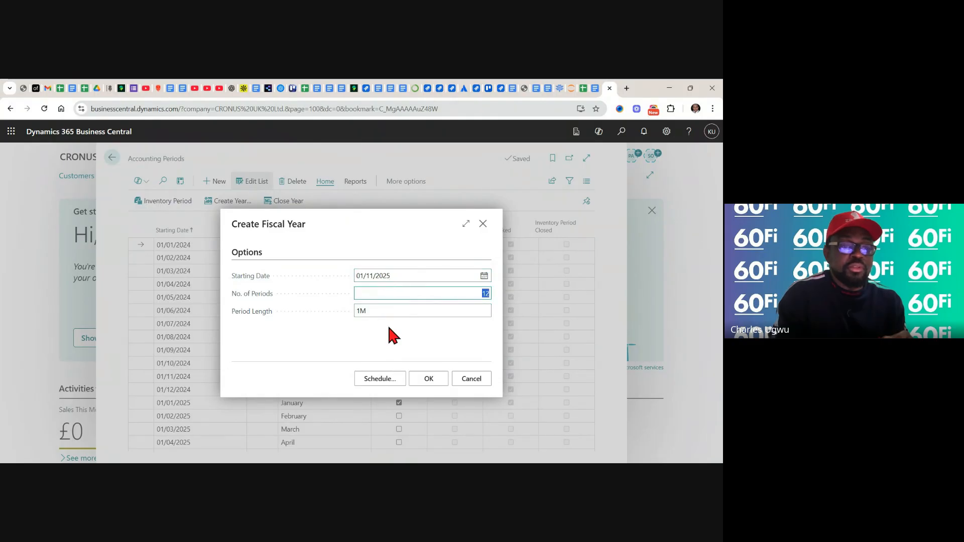
left_click(429, 380)
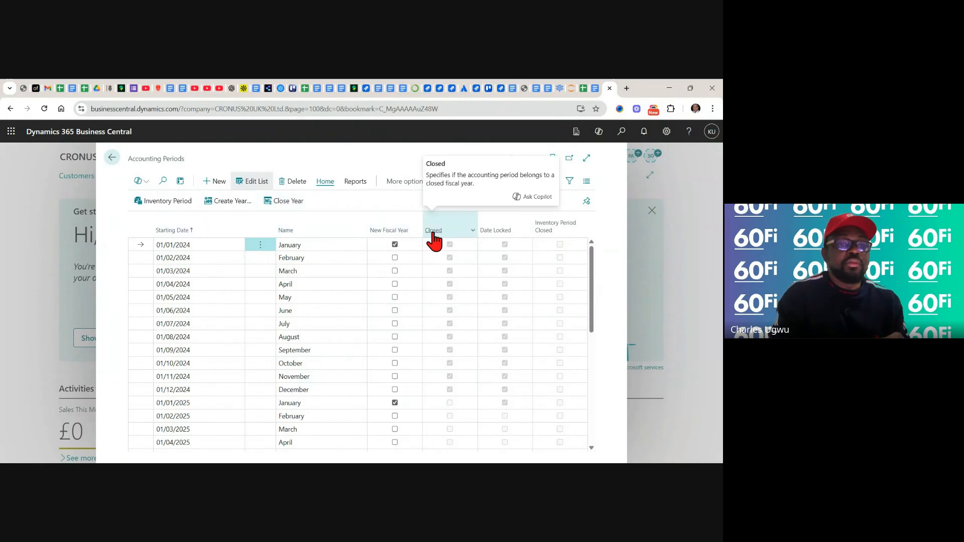
Switch to the training note in Google Docs and read Steps 2 to 4 on creating, reviewing and closing accounting periods
left_click(595, 87)
left_click(516, 350)
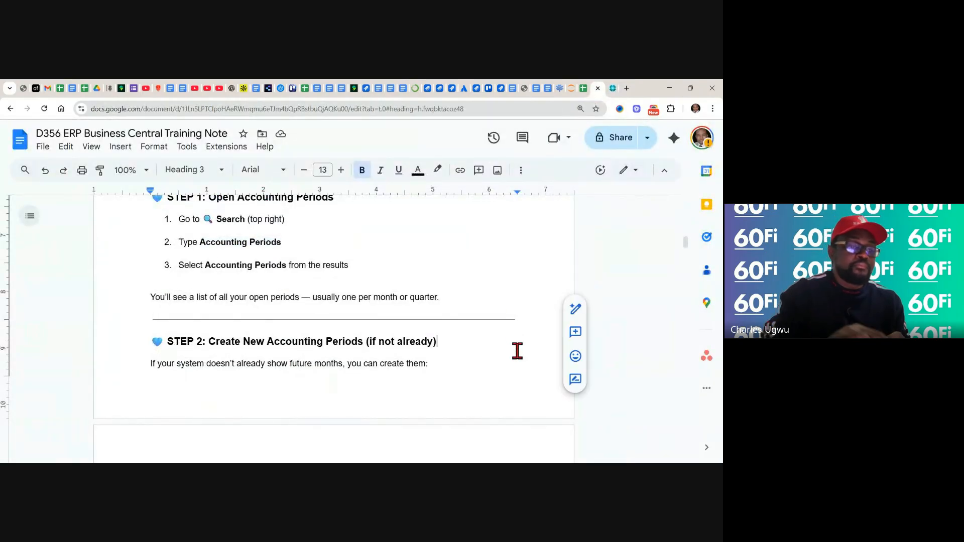
scroll(339, 328, "down", 5)
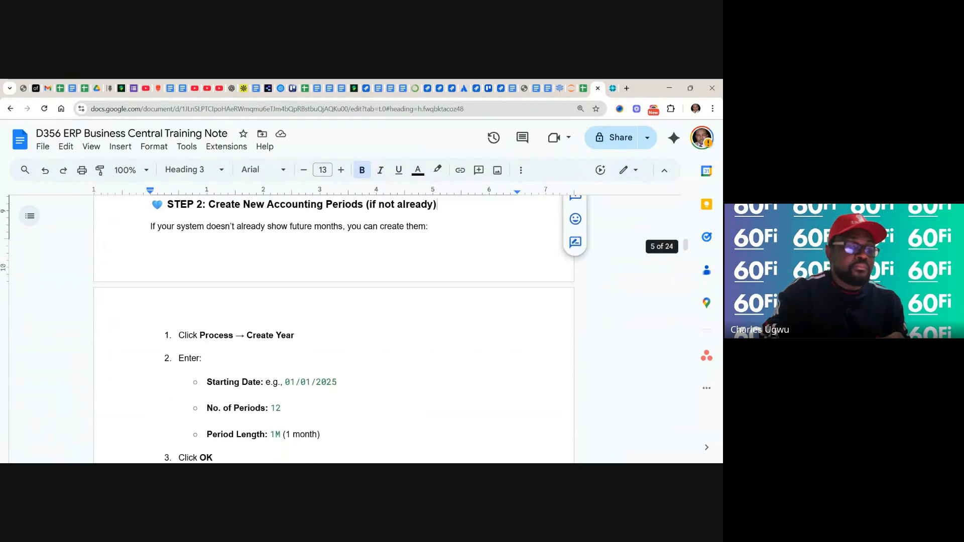
scroll(334, 327, "down", 1)
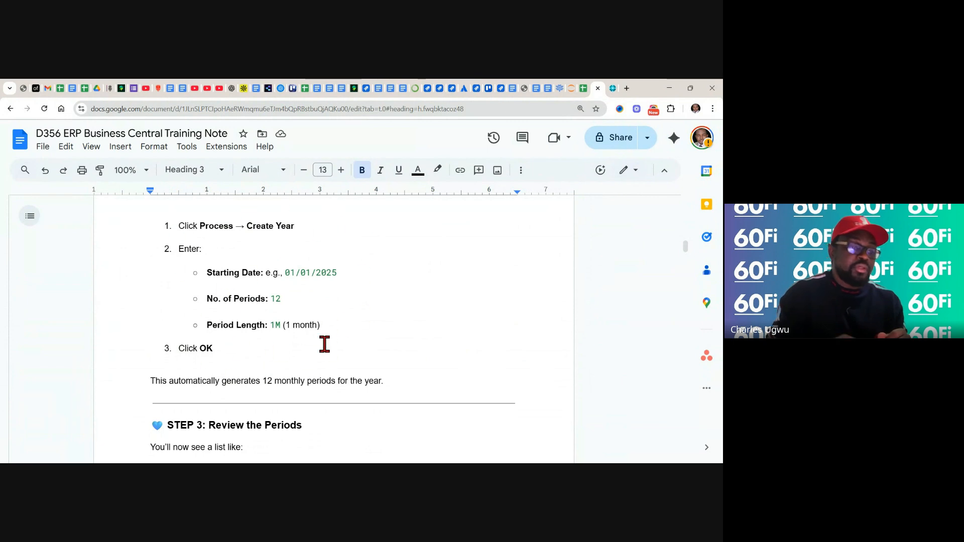
scroll(324, 344, "down", 3)
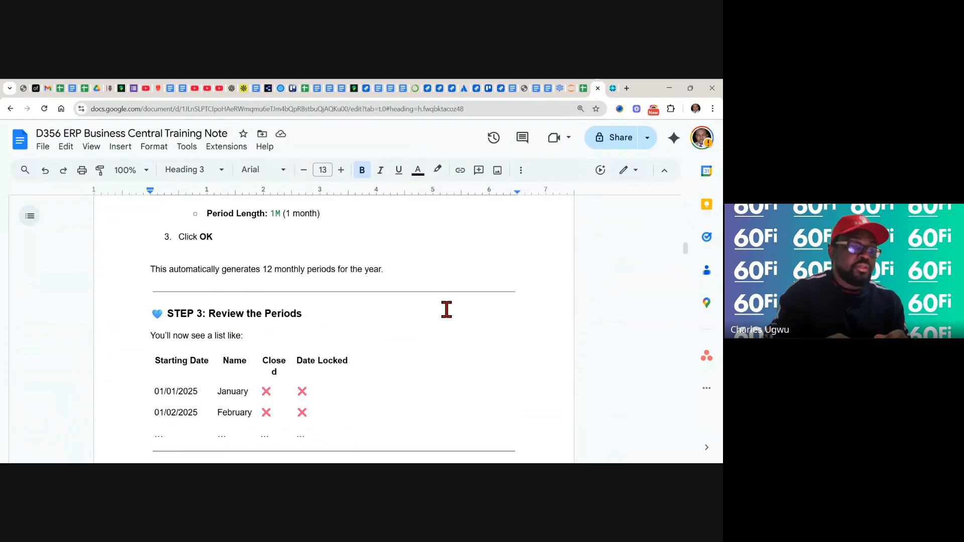
scroll(447, 309, "down", 3)
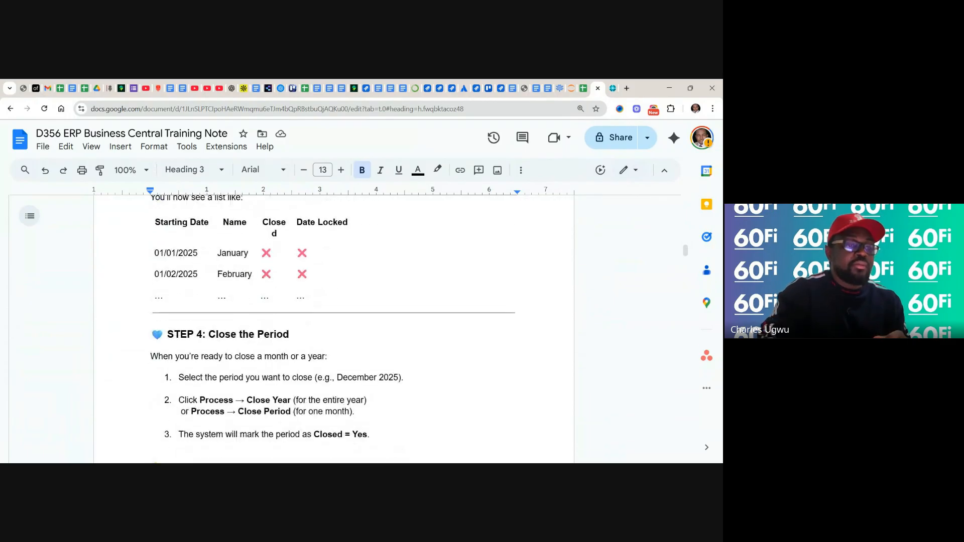
scroll(333, 328, "down", 2)
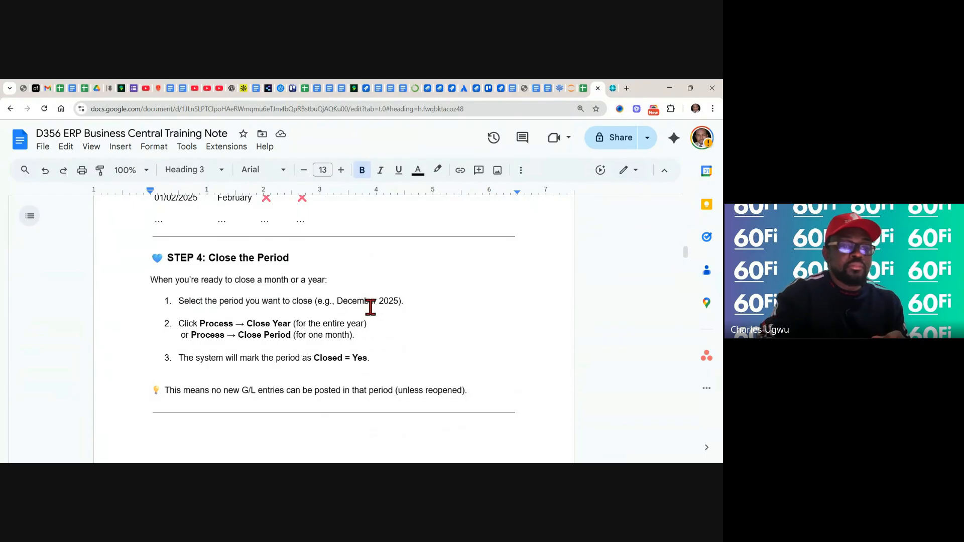
scroll(334, 329, "down", 1)
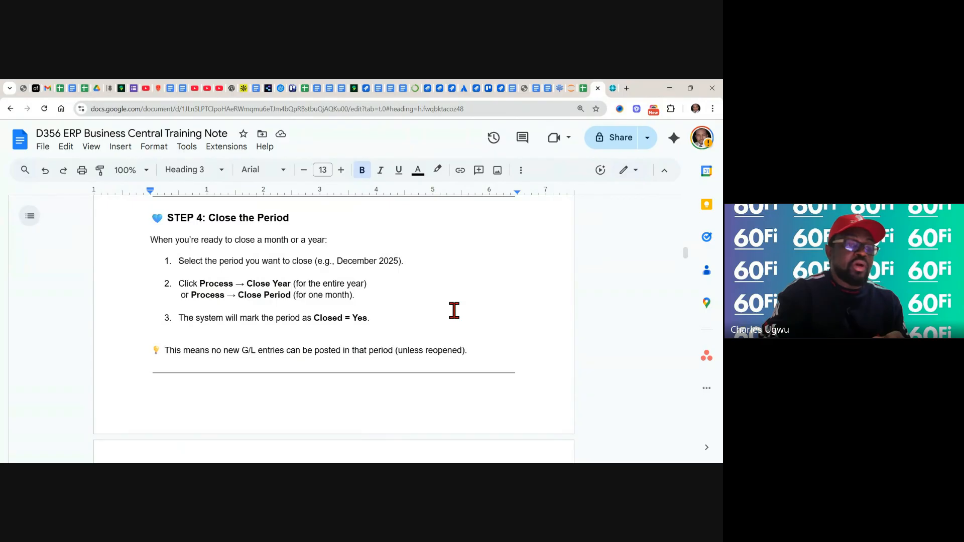
scroll(454, 311, "down", 2)
scroll(333, 328, "up", 3)
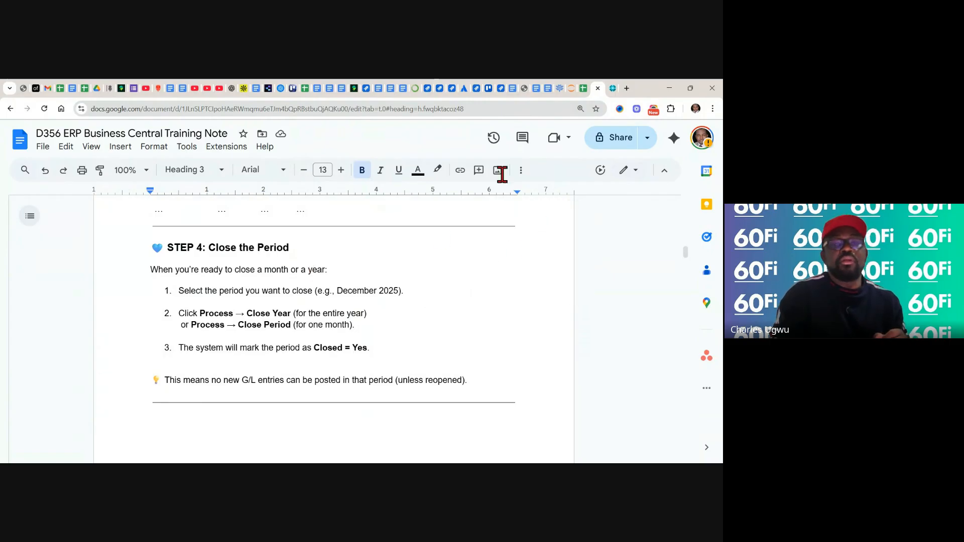
Switch back to Business Central and close the fiscal year running from 01/01/25 to 31/12/25
left_click(611, 88)
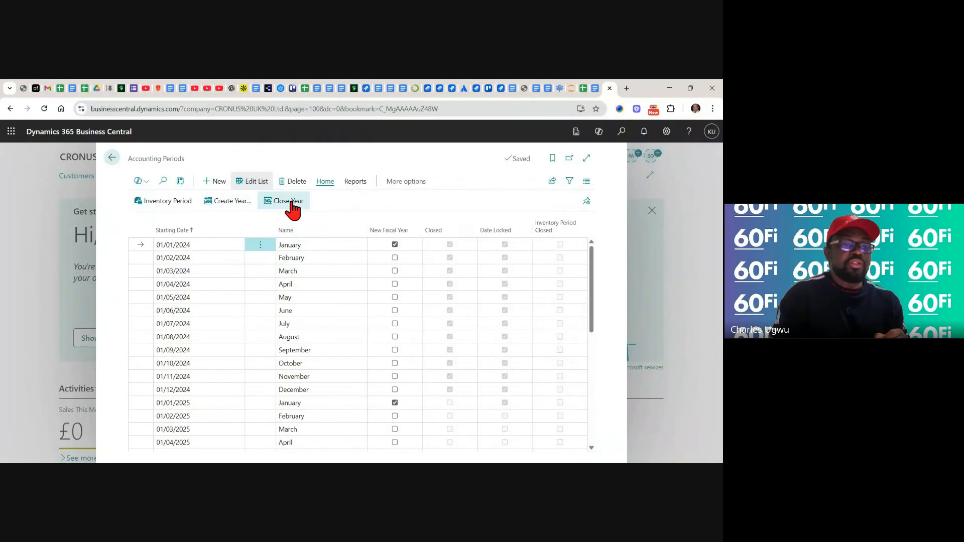
left_click(290, 204)
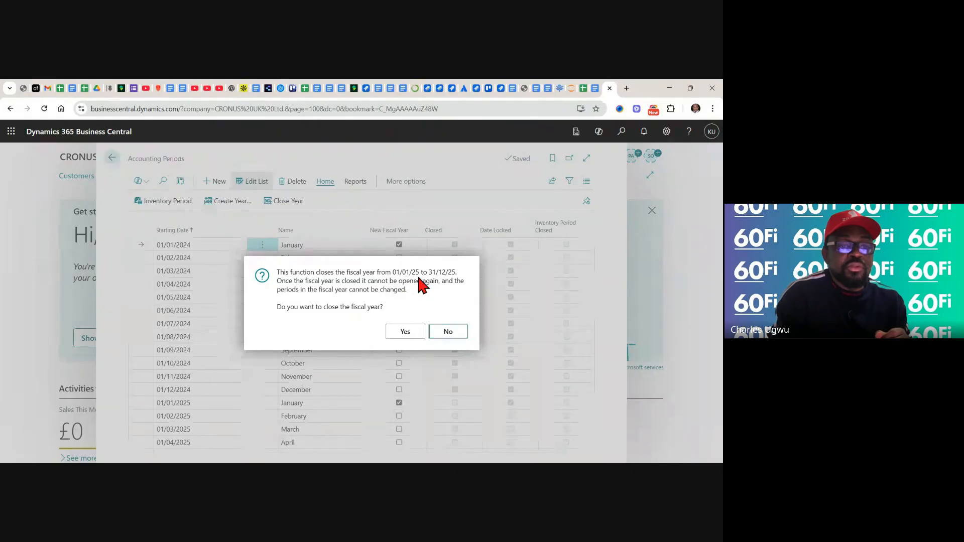
left_click(406, 332)
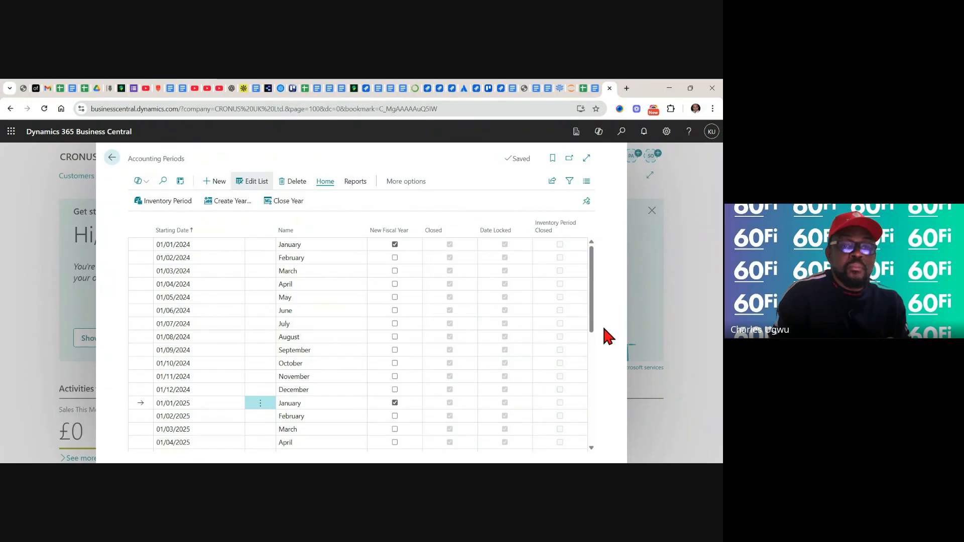
Review the 2025 and 2026 accounting periods, select the one starting 01/11/2025 and try to close the year from it
left_click_drag(590, 320, 598, 442)
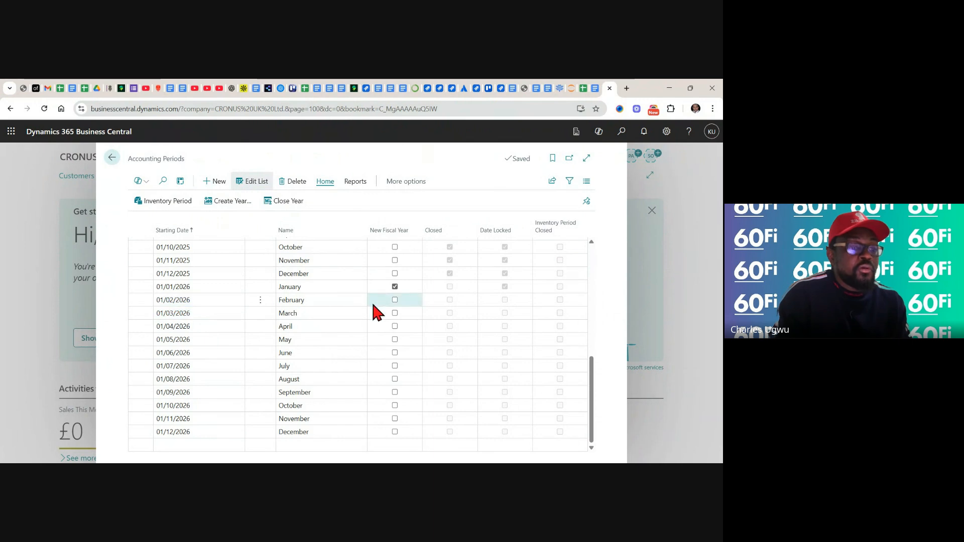
left_click(174, 259)
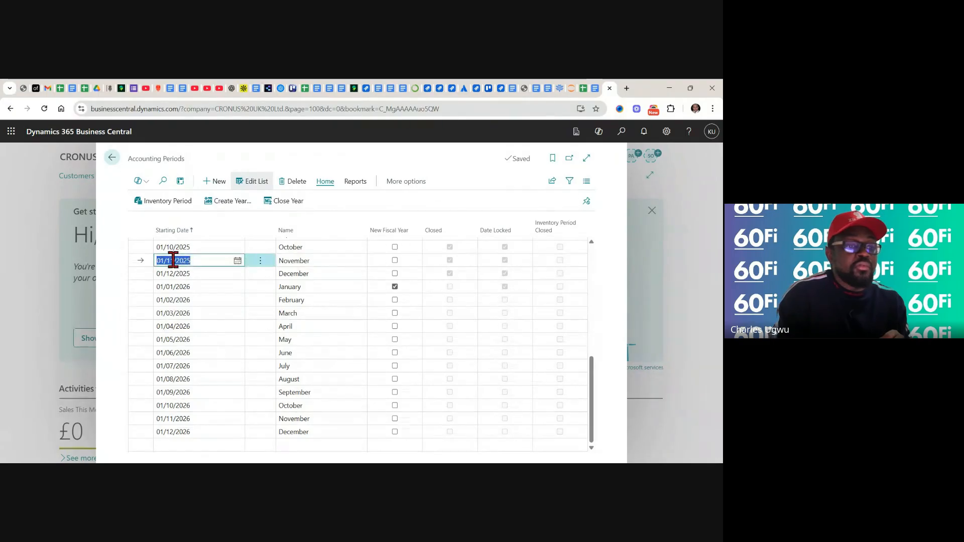
left_click(203, 261)
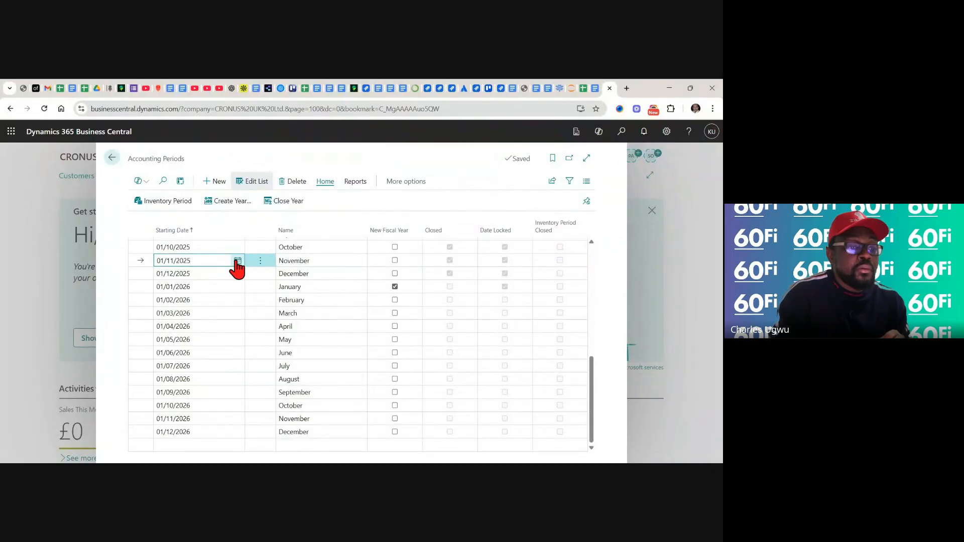
left_click(237, 261)
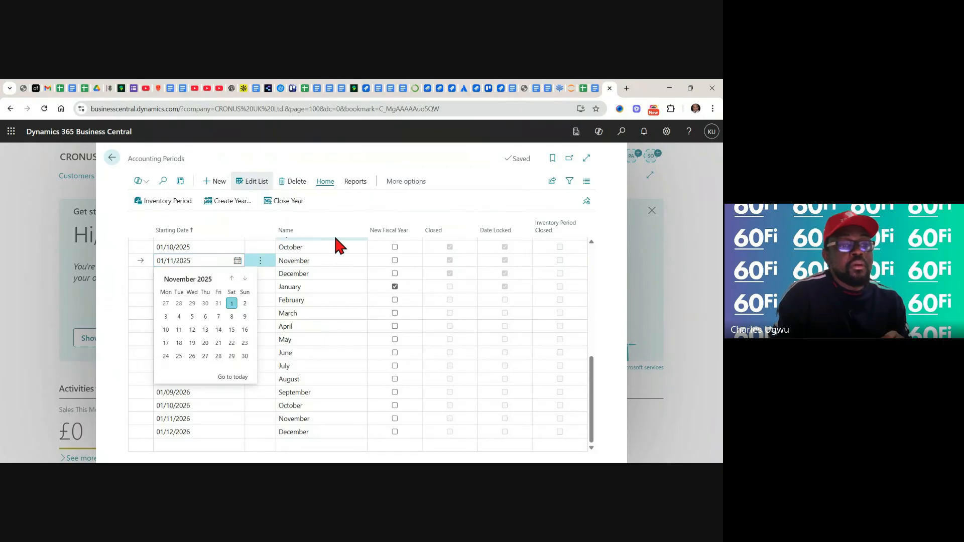
left_click(288, 203)
left_click(289, 202)
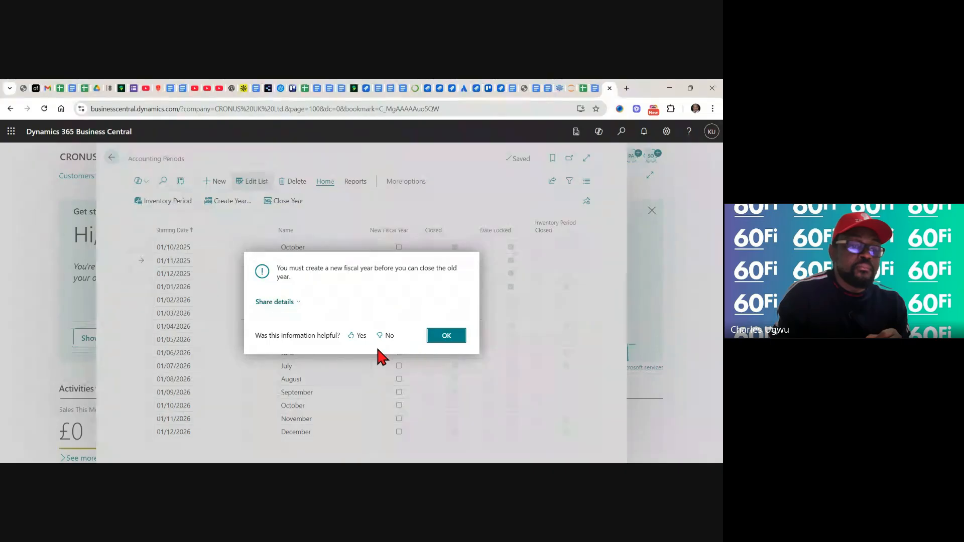
left_click(459, 338)
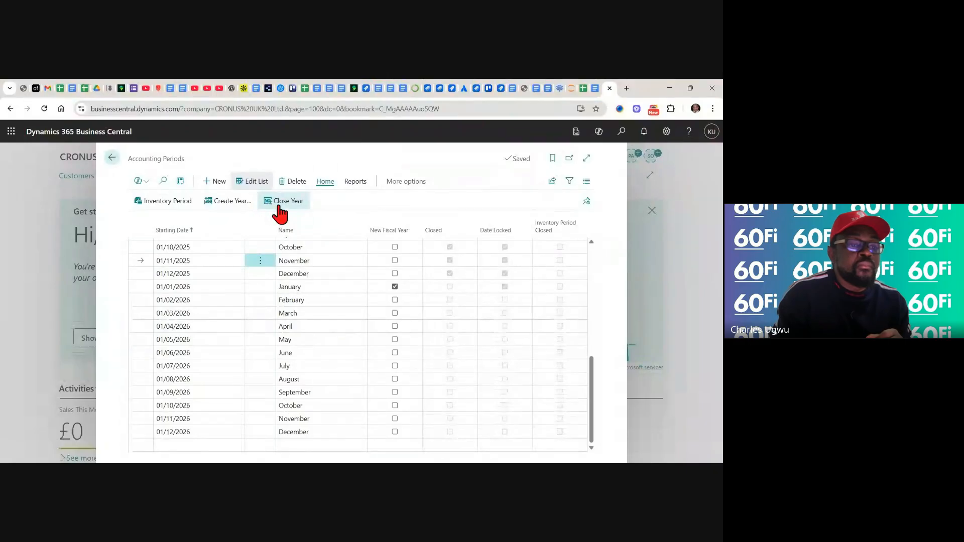
Retry closing the year, look at the options for sharing the message details, dismiss it and return to the 2024 periods
left_click(278, 205)
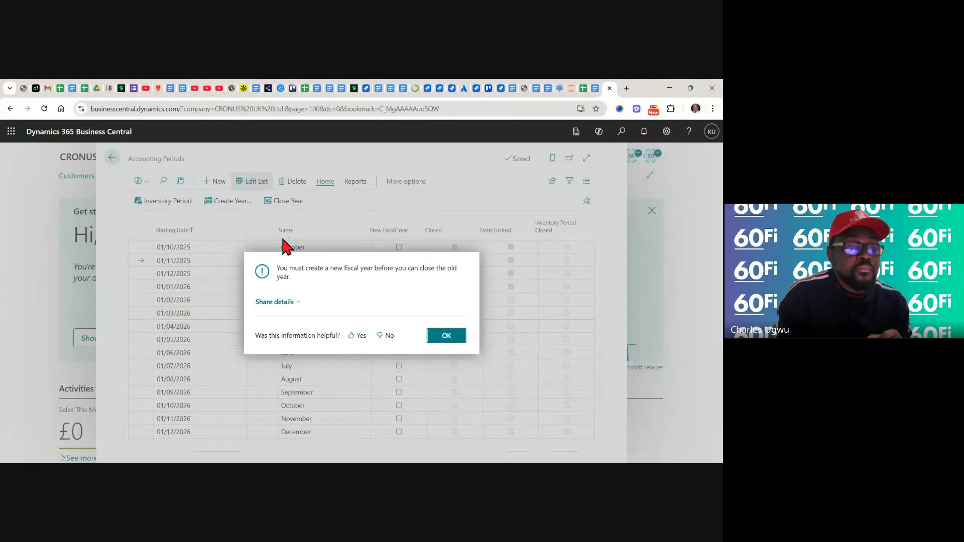
left_click(297, 308)
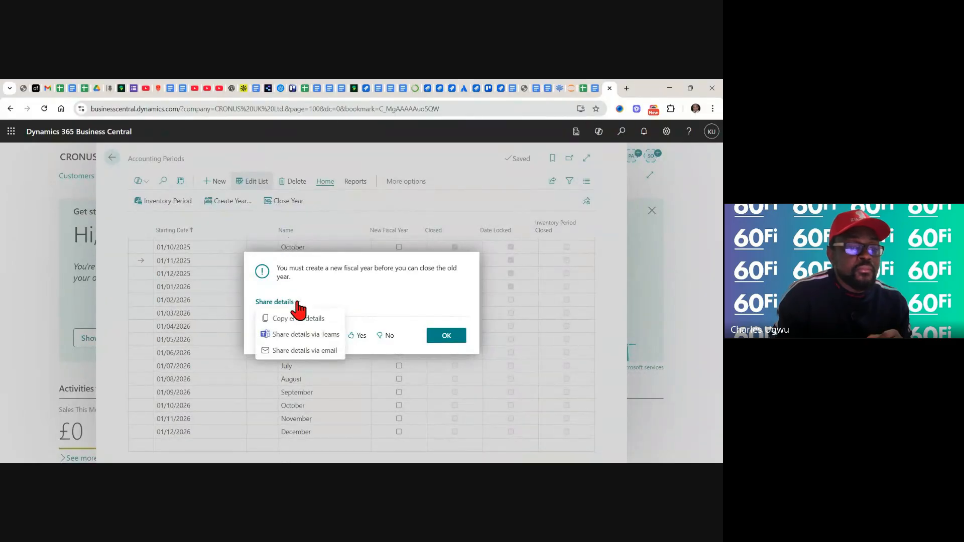
left_click(350, 213)
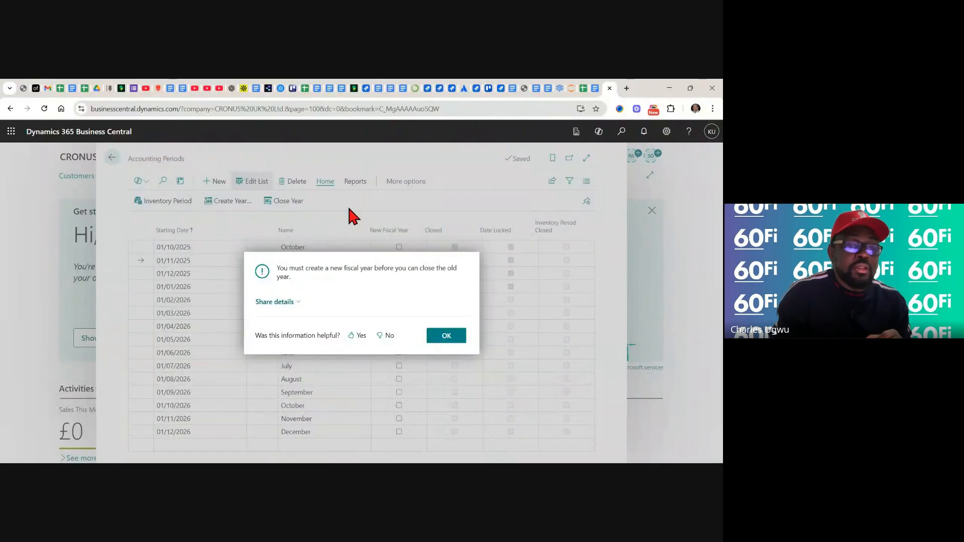
left_click(450, 336)
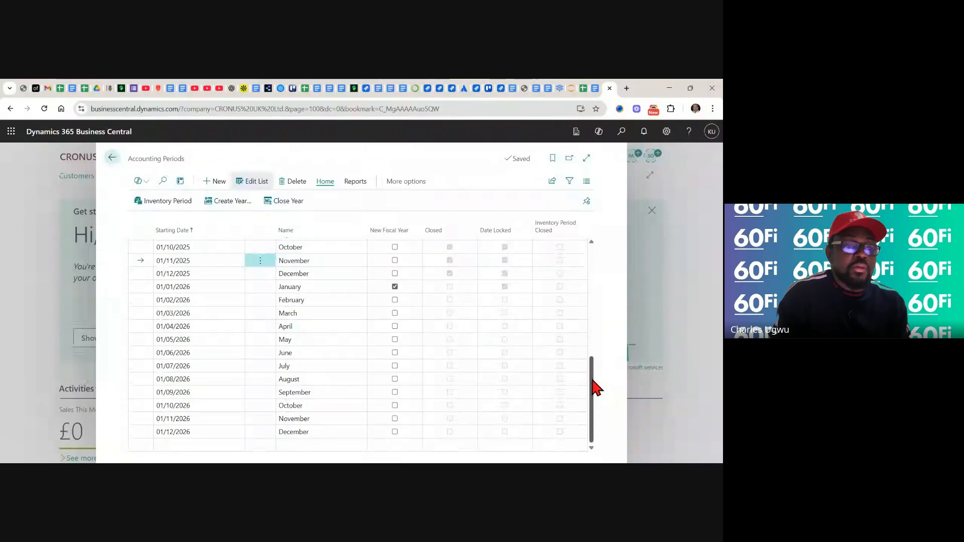
left_click_drag(593, 381, 593, 249)
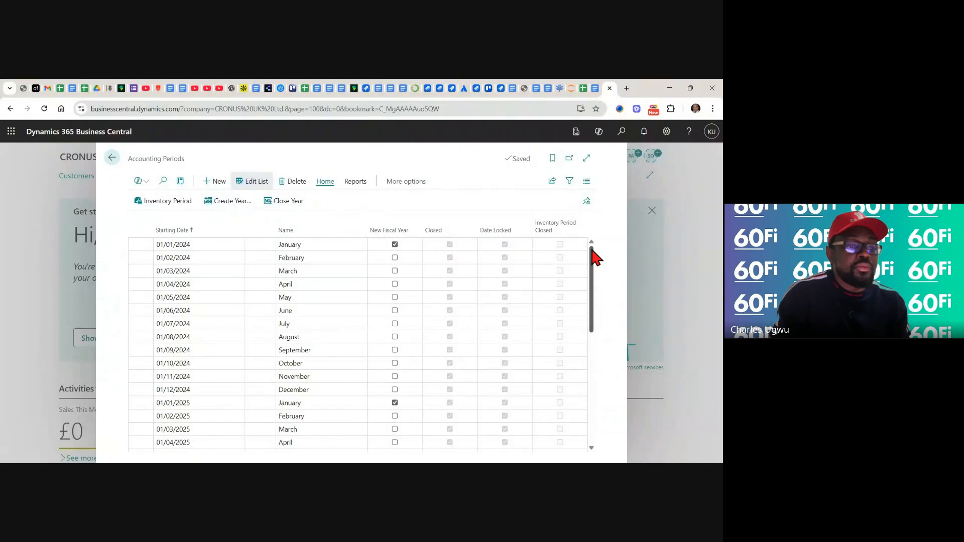
Try to mark the period starting 01/12/2025 as a new fiscal year, and leave the accounting periods discarding the unsaved changes
left_click_drag(592, 269, 596, 327)
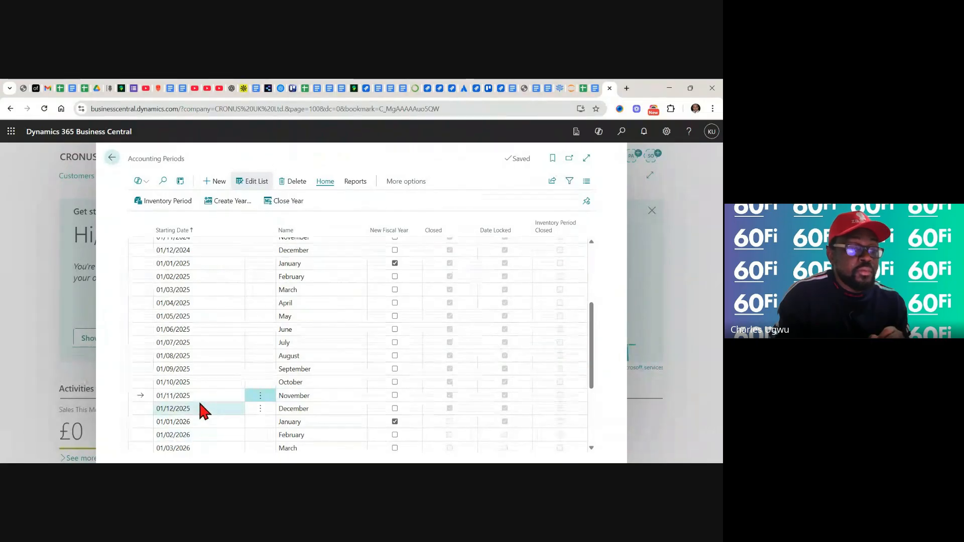
left_click(394, 409)
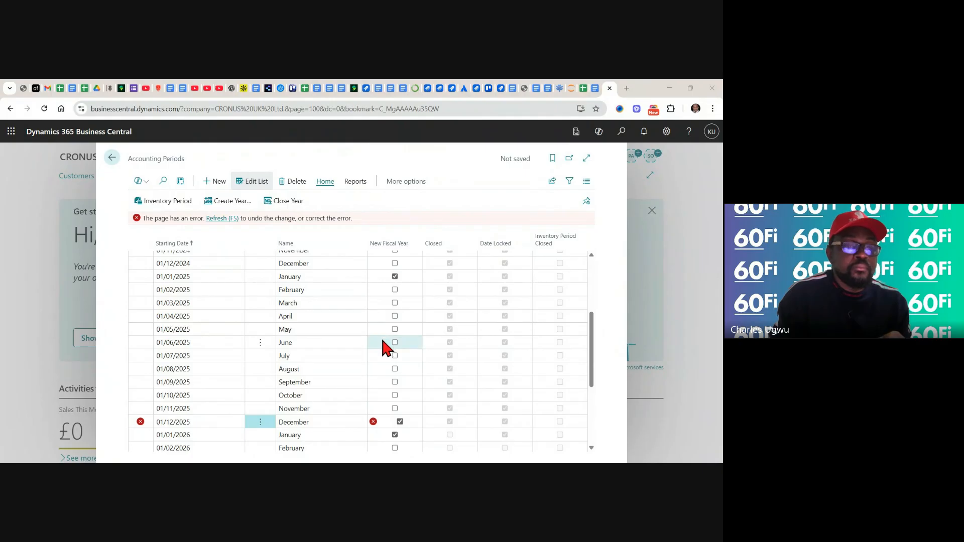
left_click(400, 422)
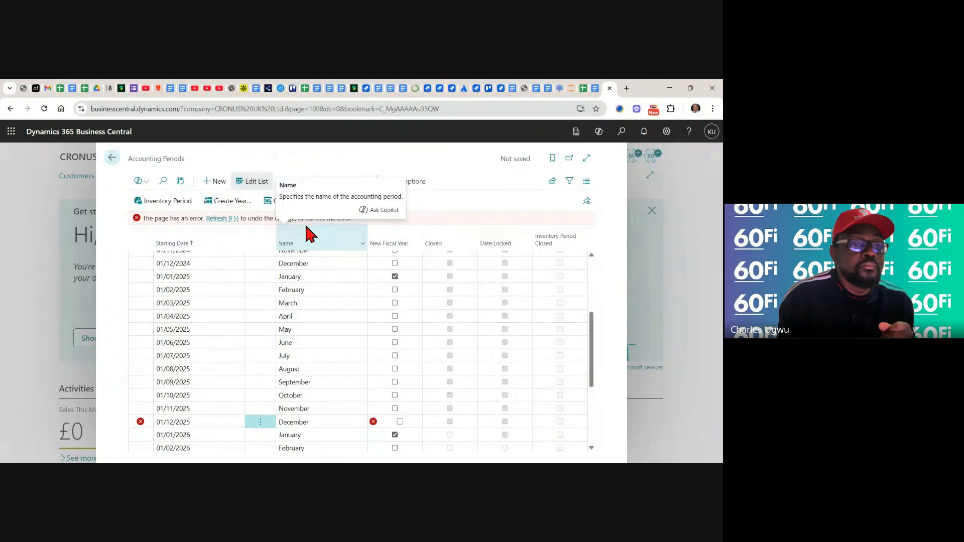
left_click(112, 157)
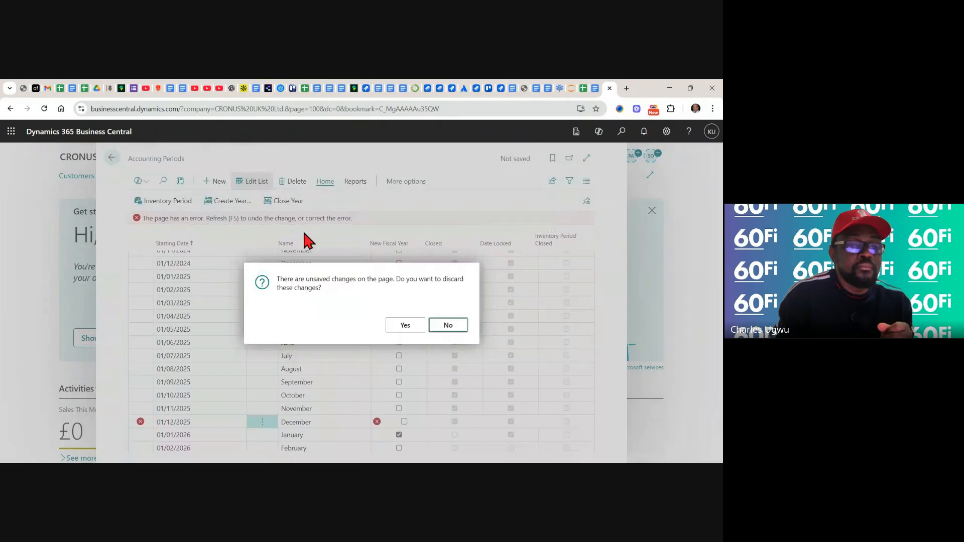
left_click(409, 329)
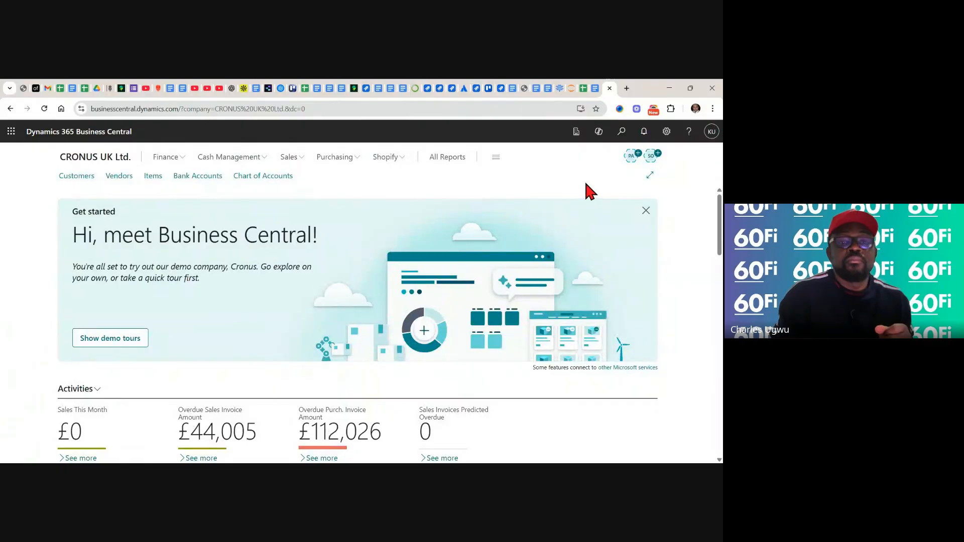
Search for Accounting Periods, open the list again and try to close the year
left_click(622, 132)
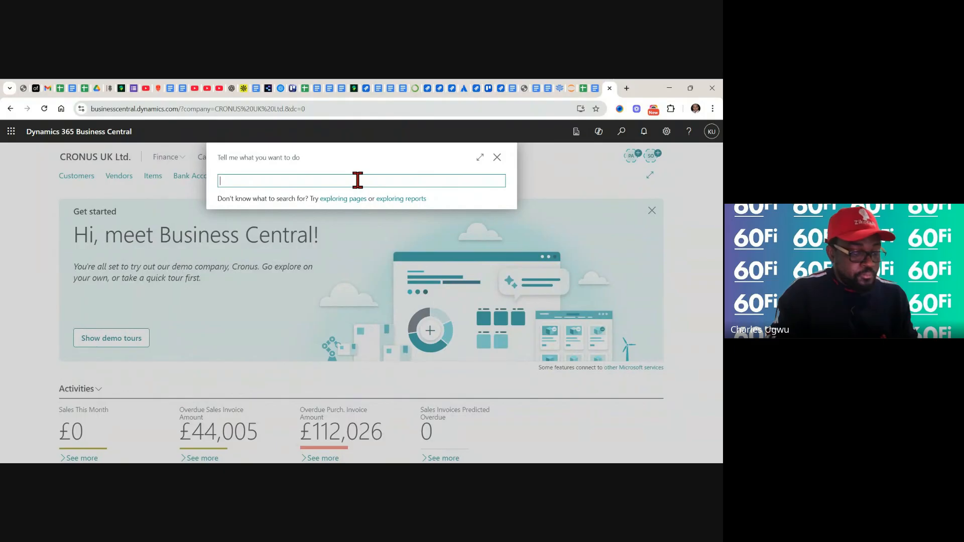
type("Accounting Periods")
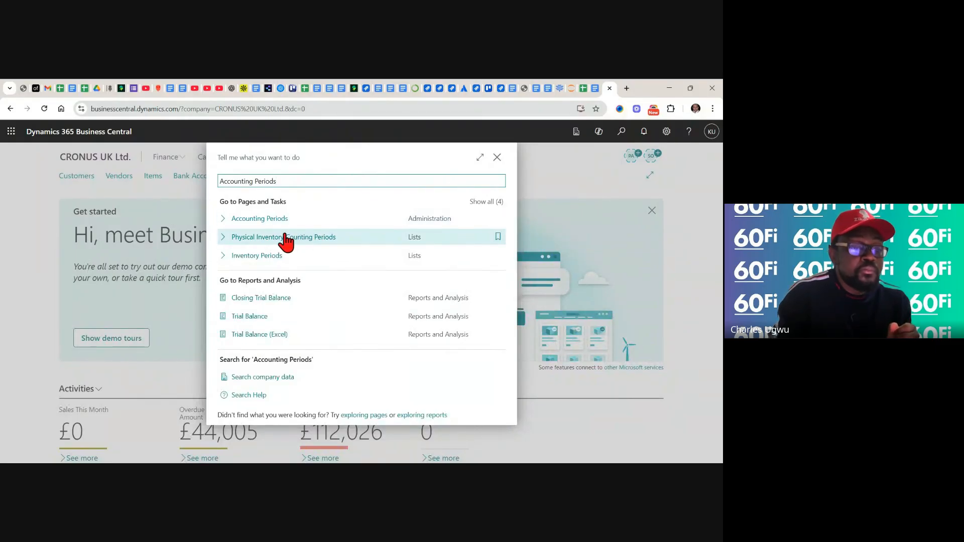
left_click(276, 219)
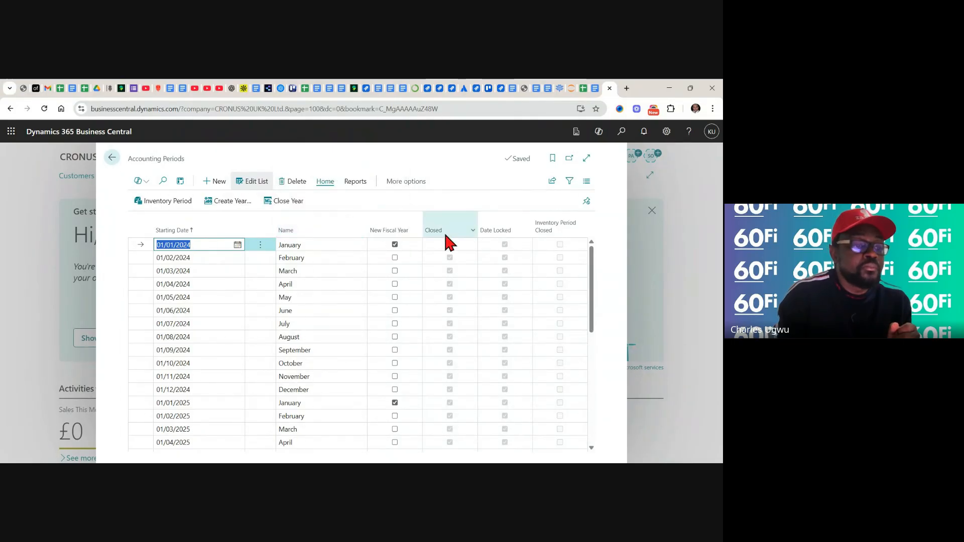
left_click(291, 203)
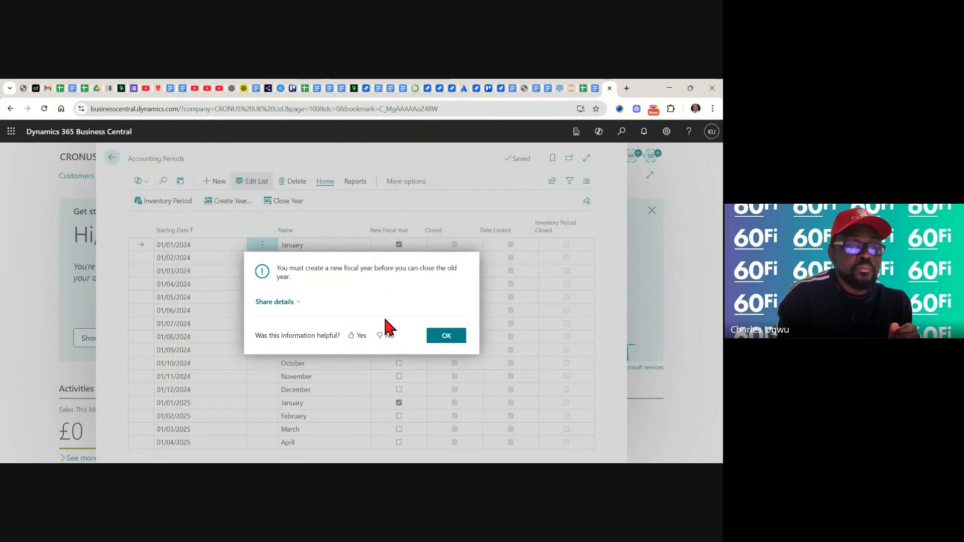
left_click(442, 337)
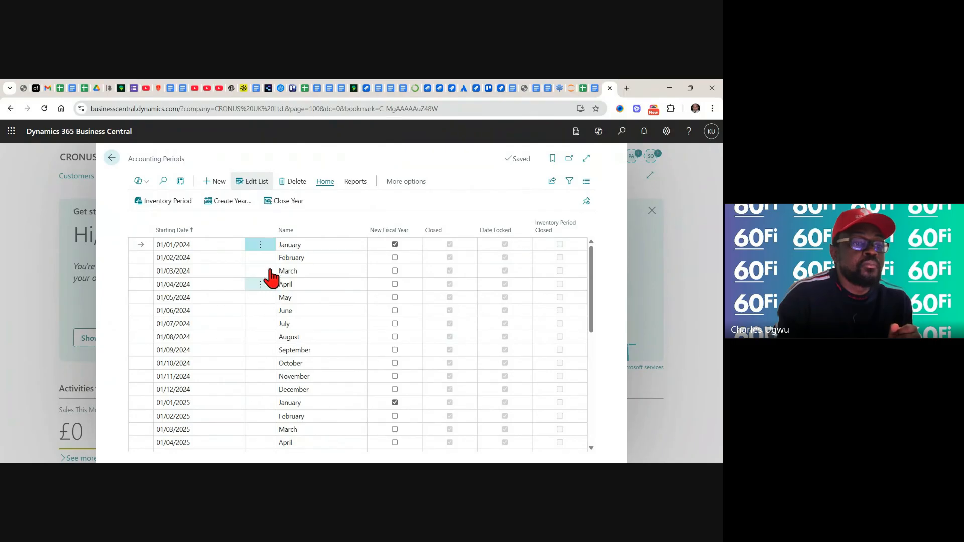
Create a fiscal year starting 01/12/2026 with 12 periods of length 1M, and close the fiscal year from 01/01/26 to 30/11/27
left_click(223, 203)
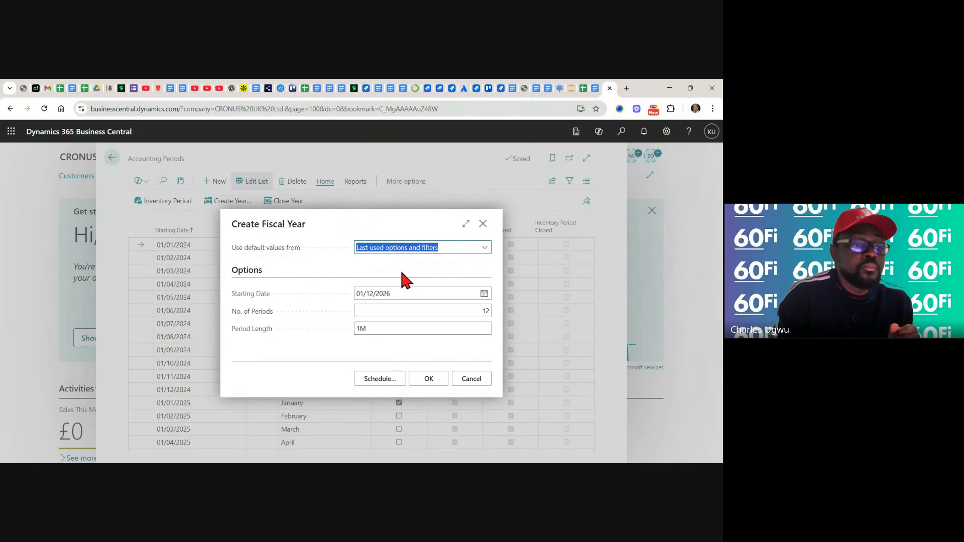
left_click(401, 274)
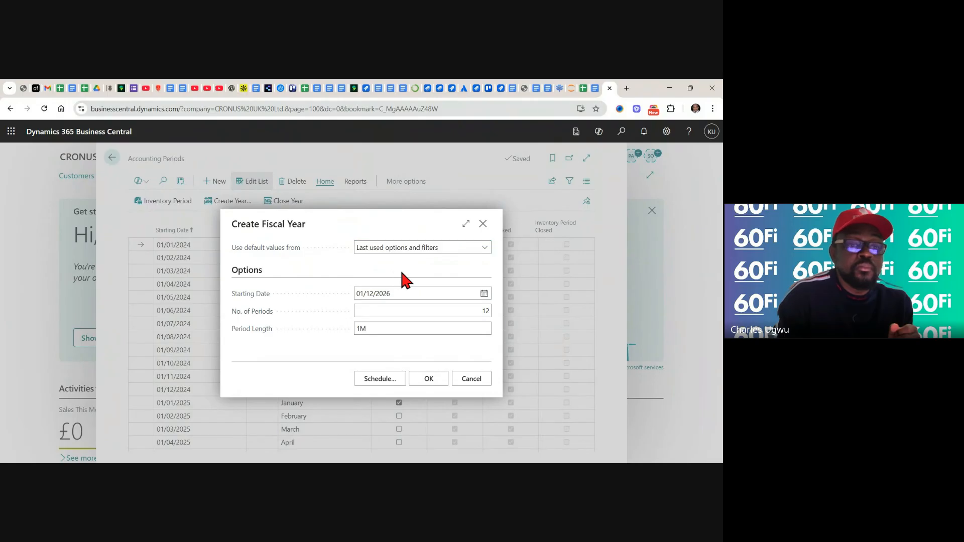
left_click(484, 247)
left_click(485, 251)
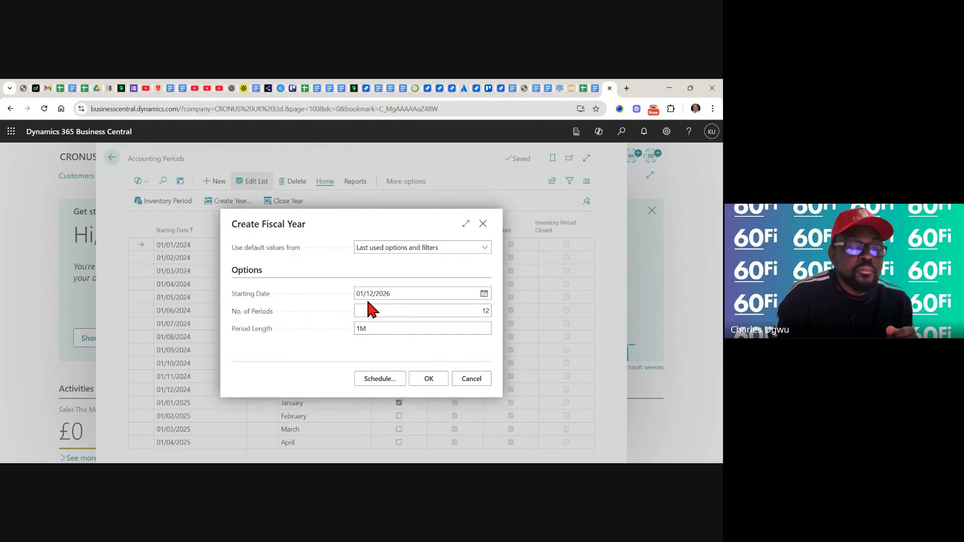
left_click(429, 385)
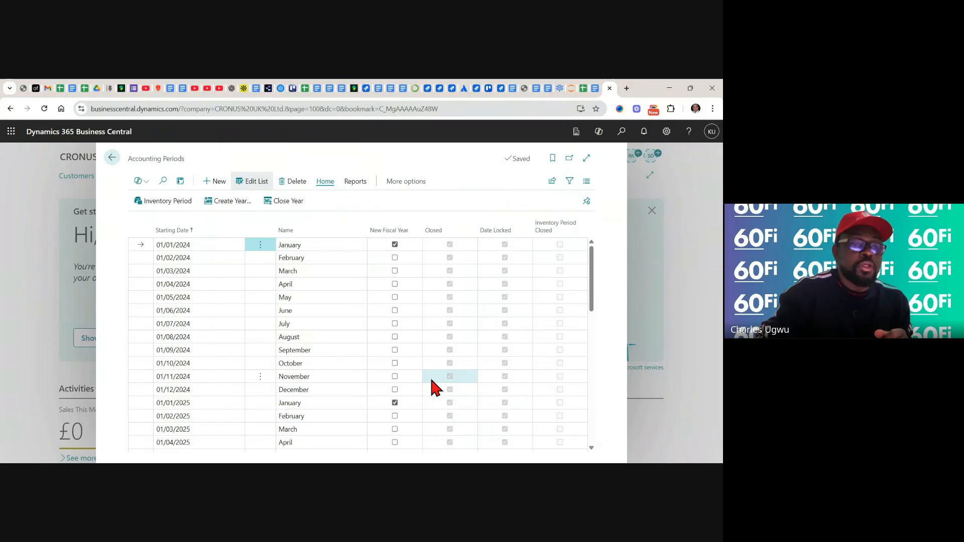
left_click(294, 201)
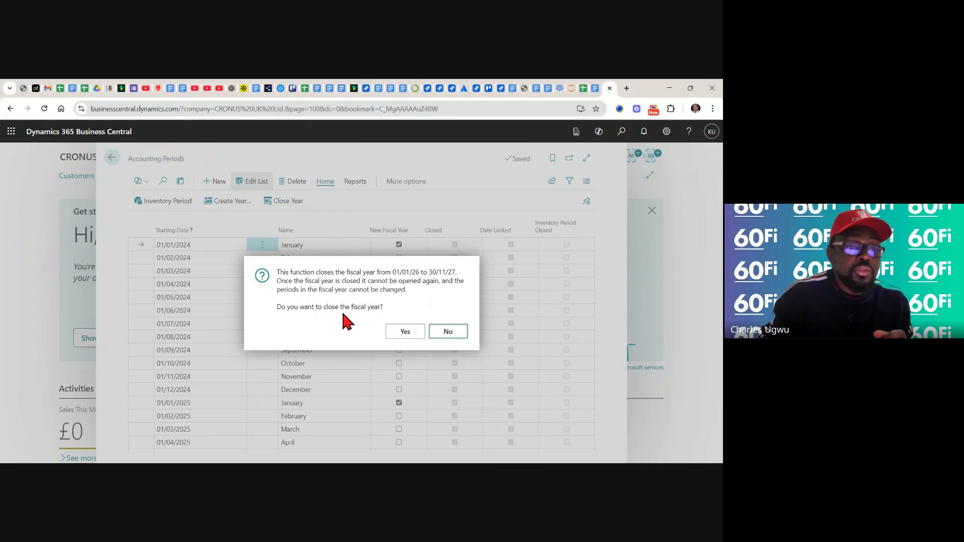
left_click(405, 334)
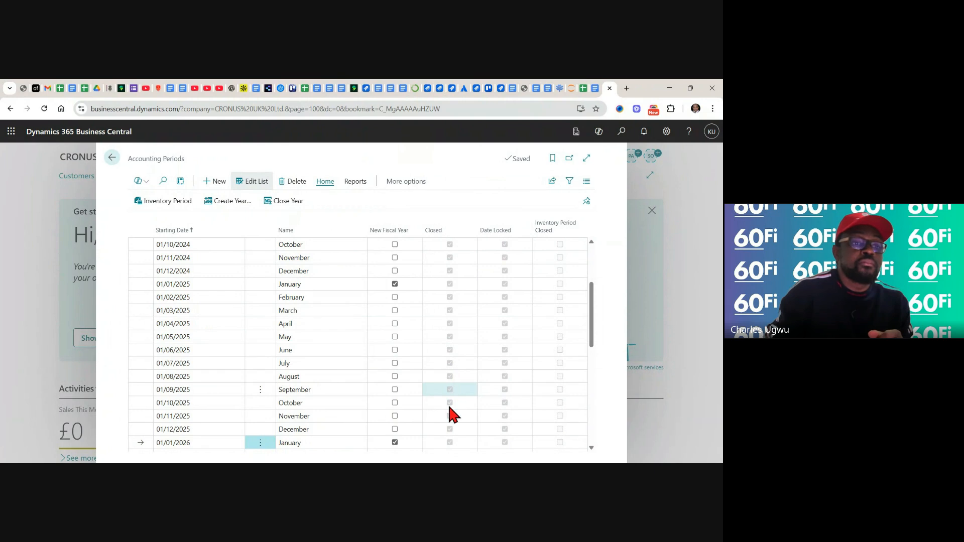
Open the Fiscal Year Balance report request from the accounting periods and dismiss its introductory tip
left_click(358, 187)
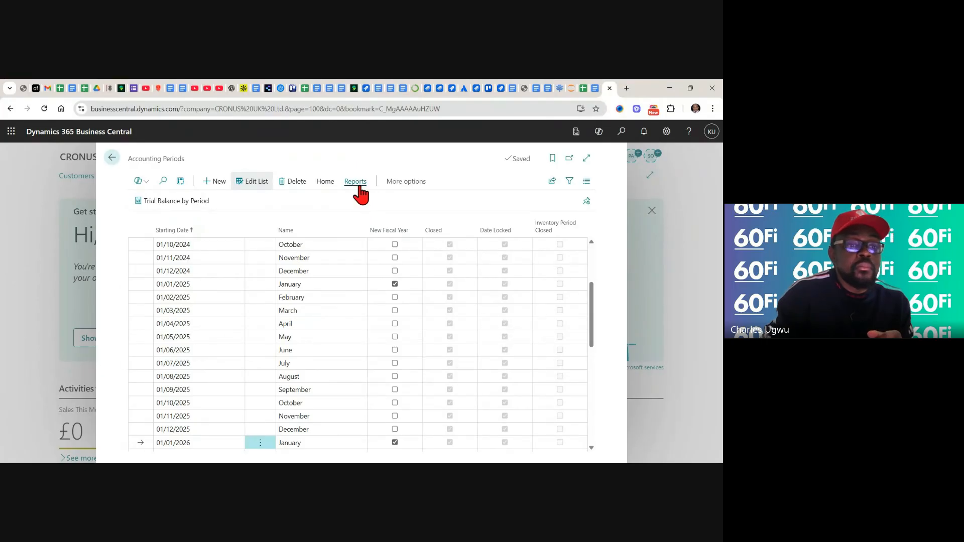
left_click(413, 186)
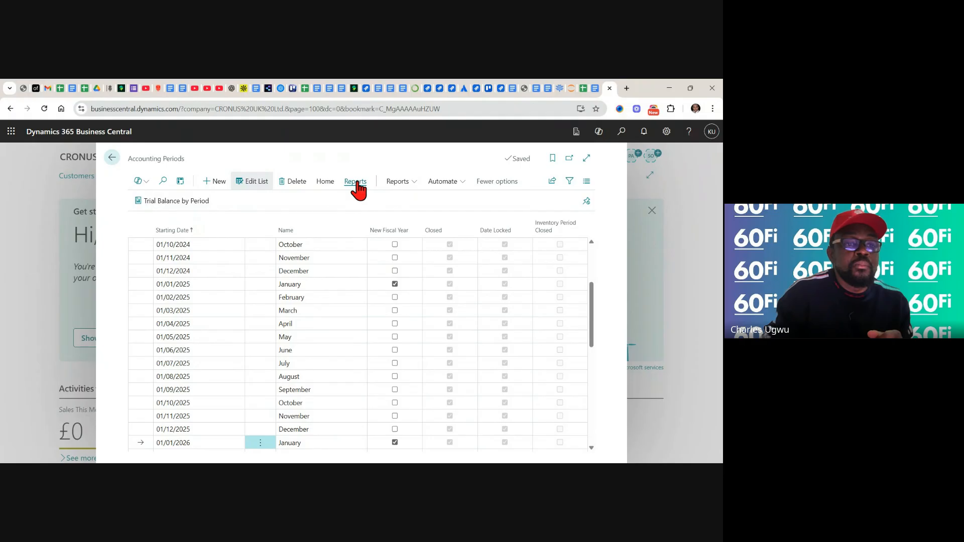
left_click(416, 183)
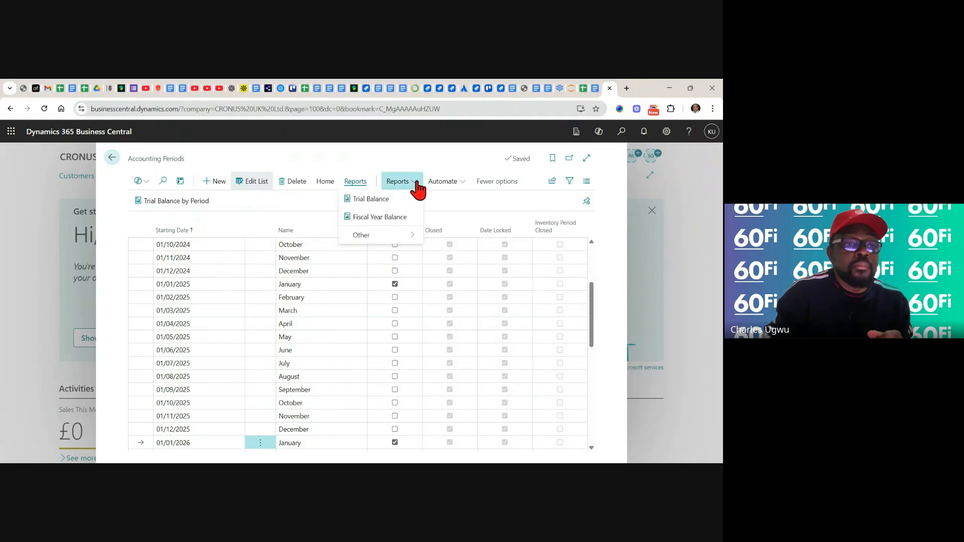
left_click(379, 218)
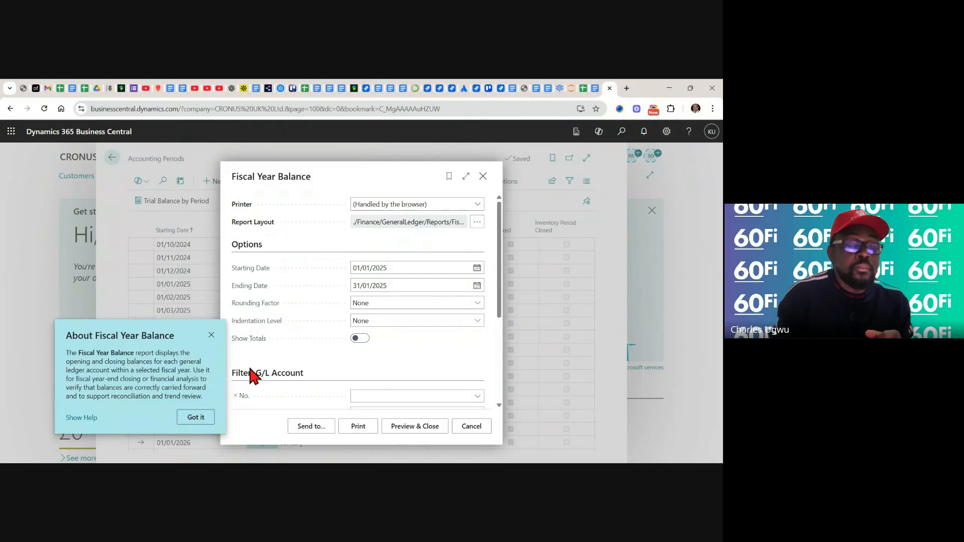
left_click(196, 417)
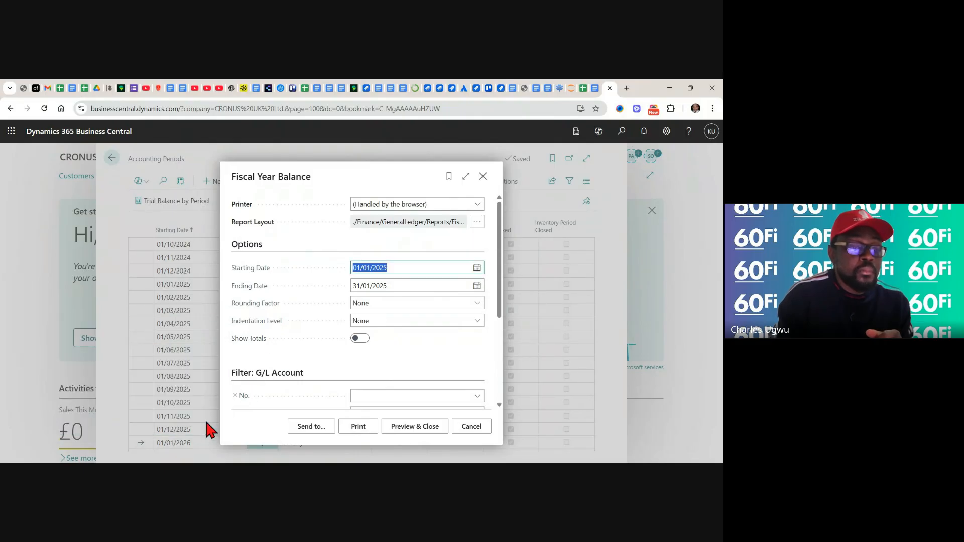
left_click(367, 369)
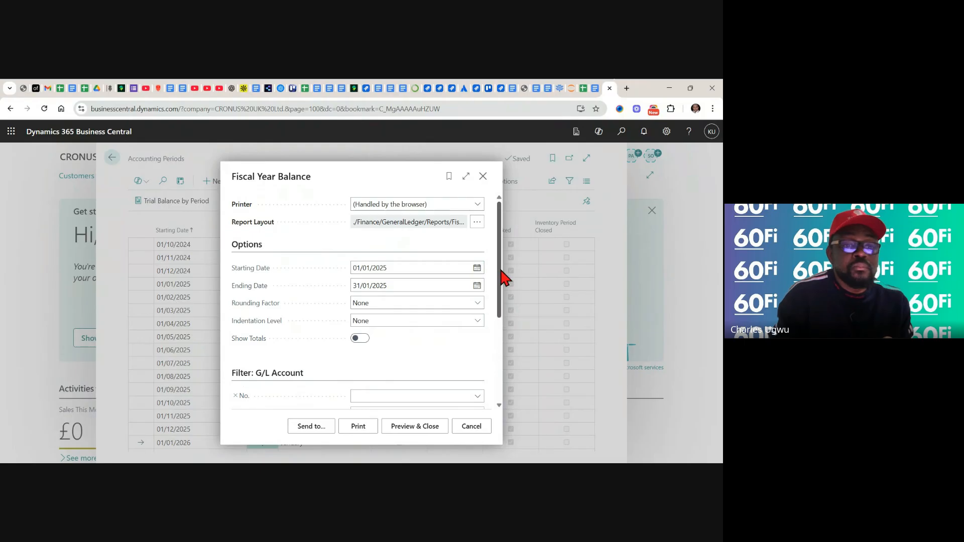
Examine the Fiscal Year Balance report's date, rounding and indentation options, its G/L account filters and its totals filters
left_click_drag(501, 272, 498, 356)
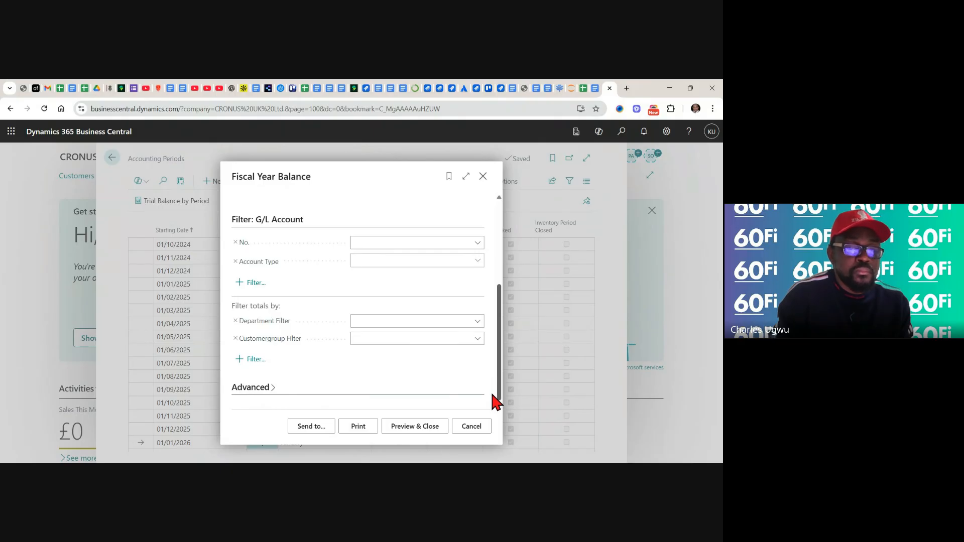
left_click_drag(492, 390, 493, 239)
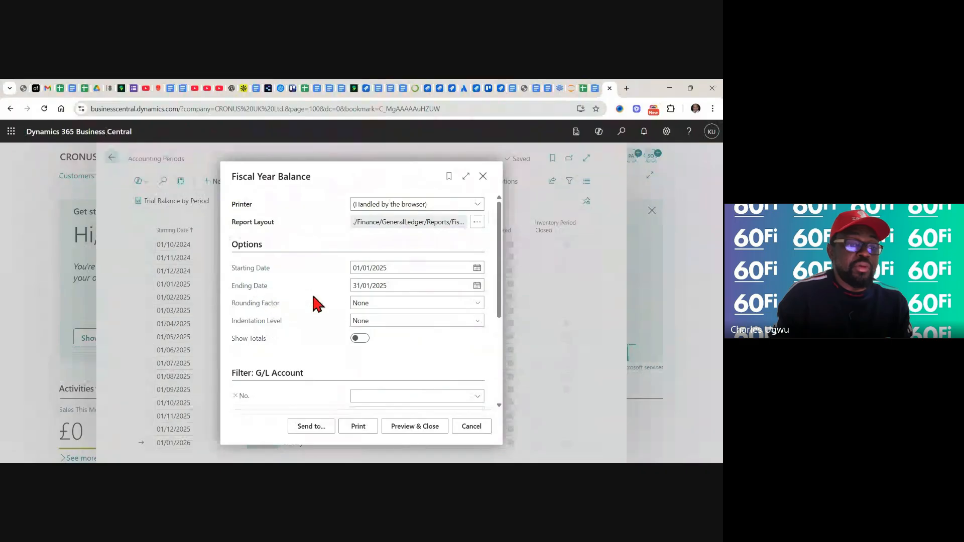
mouse_move(266, 308)
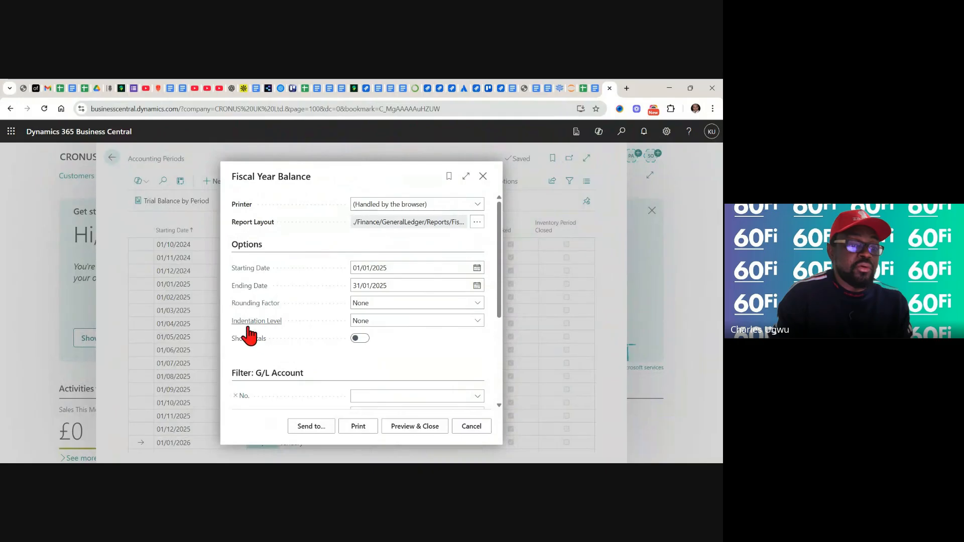
mouse_move(292, 330)
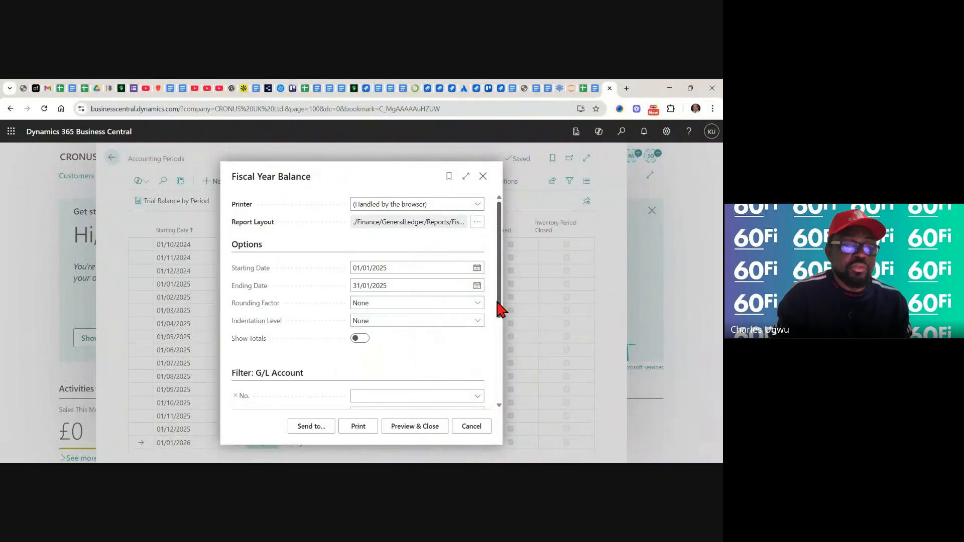
left_click_drag(497, 301, 494, 394)
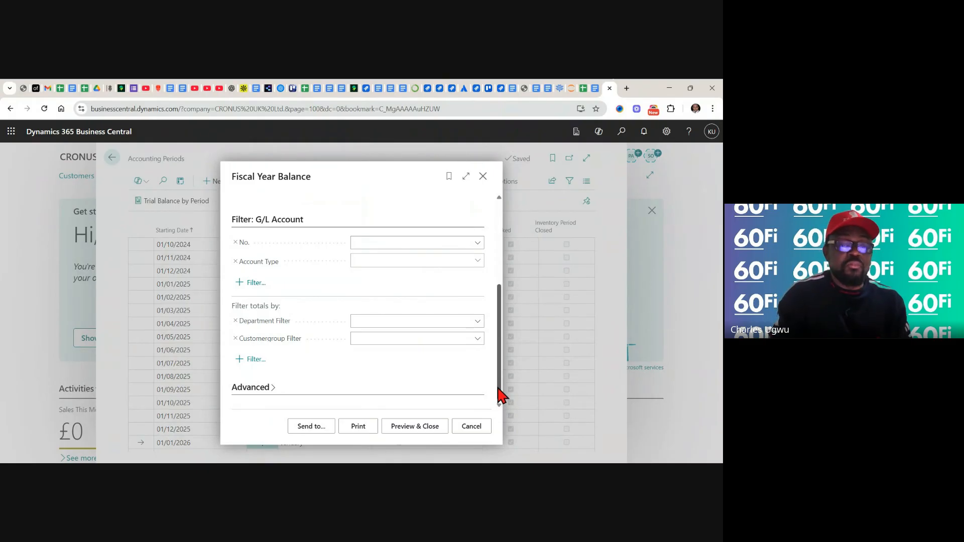
left_click_drag(498, 387, 503, 303)
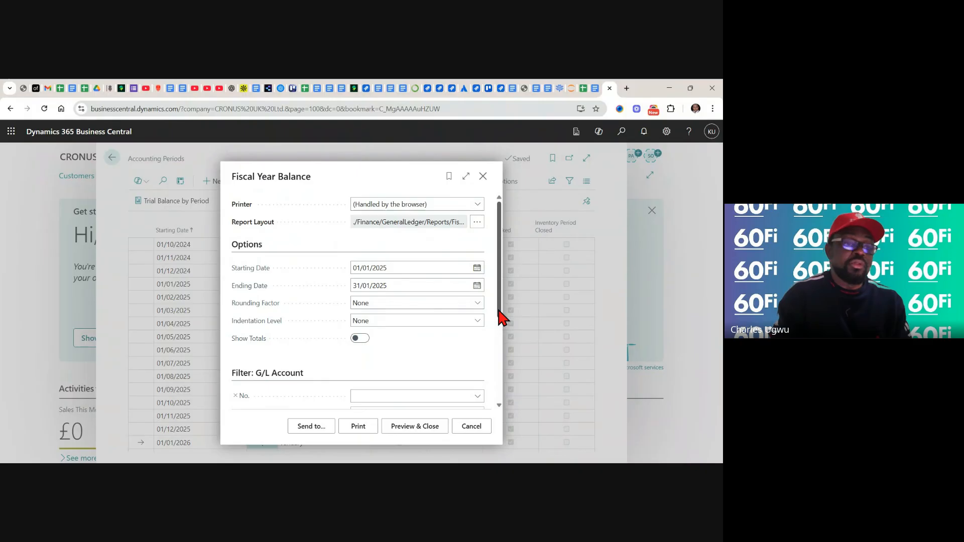
left_click_drag(498, 310, 499, 417)
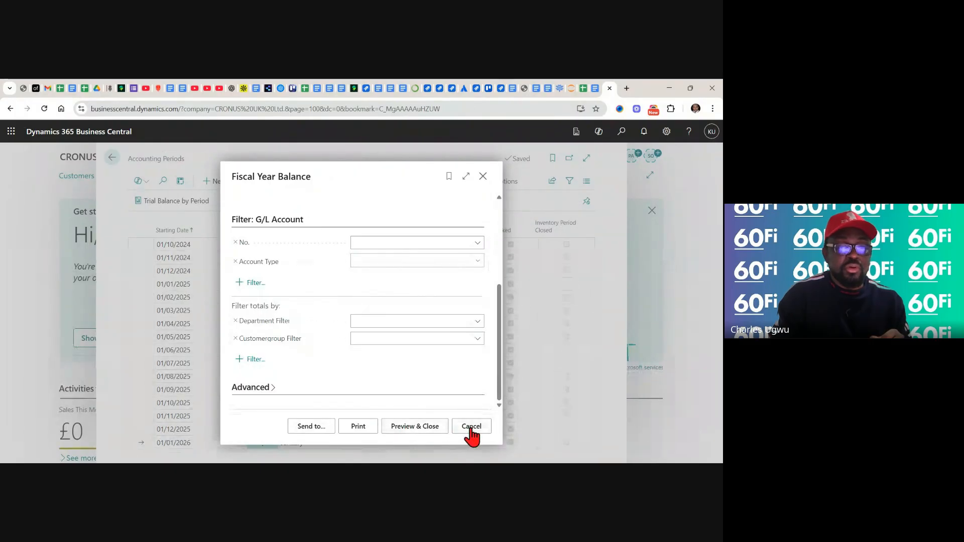
Preview the Fiscal Year Balance report for 01/01/2025 to 31/01/2025, turn on text selection and close the preview
left_click(404, 427)
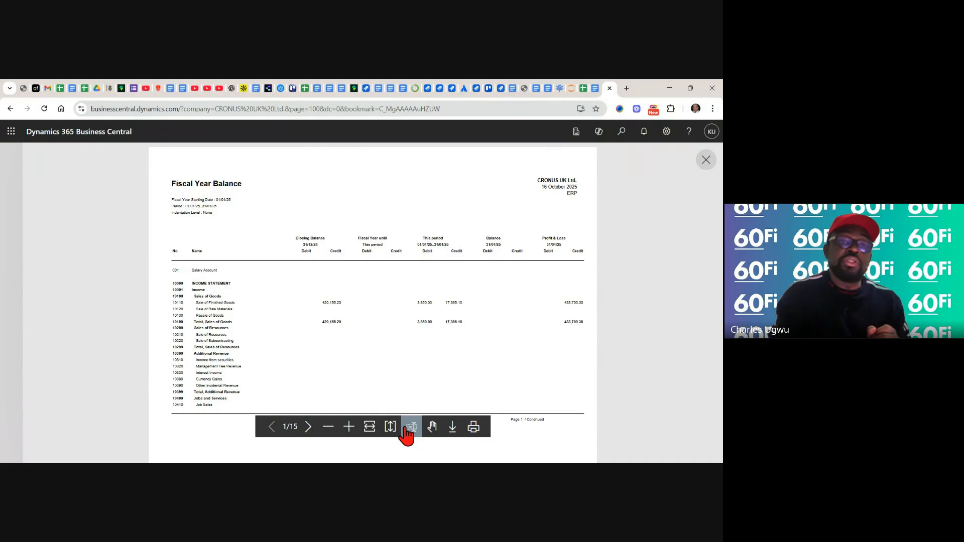
left_click(405, 427)
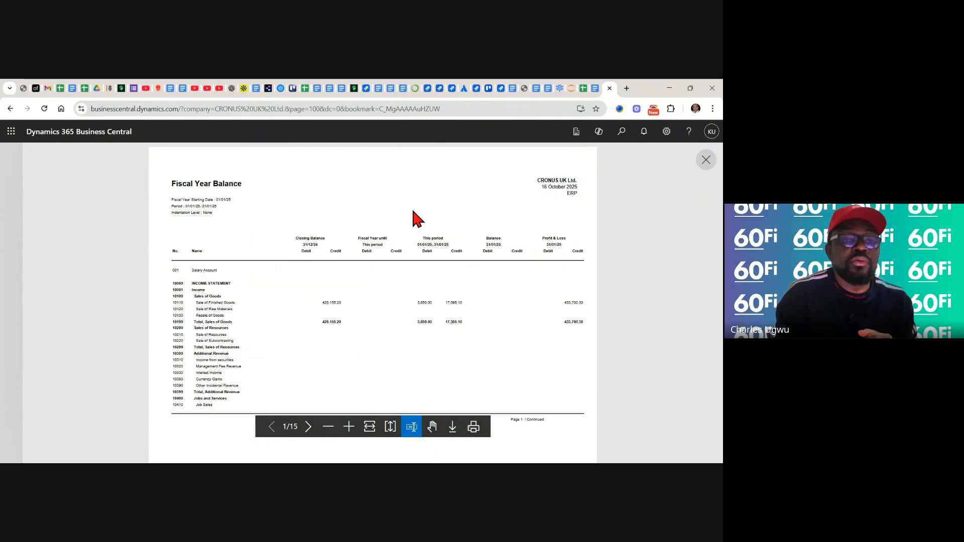
left_click(706, 159)
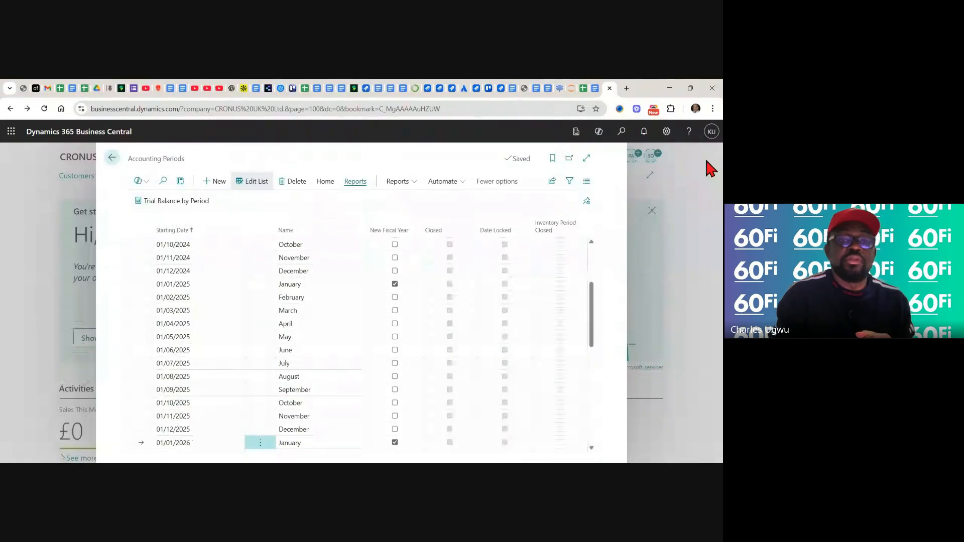
Leave the accounting periods and switch to the finance backlog in Google Sheets to review the GL-002_TC01 Close Accounting Period test case
left_click(112, 158)
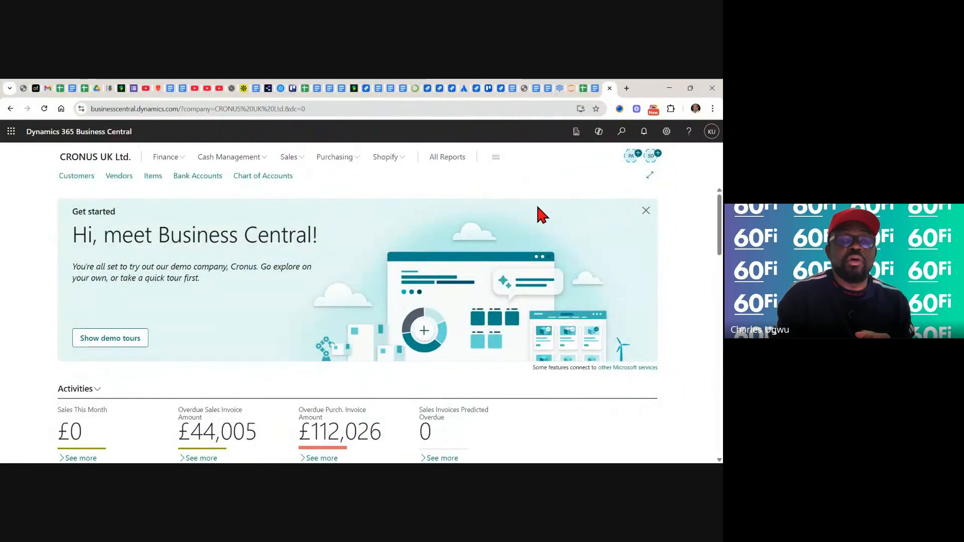
left_click(582, 87)
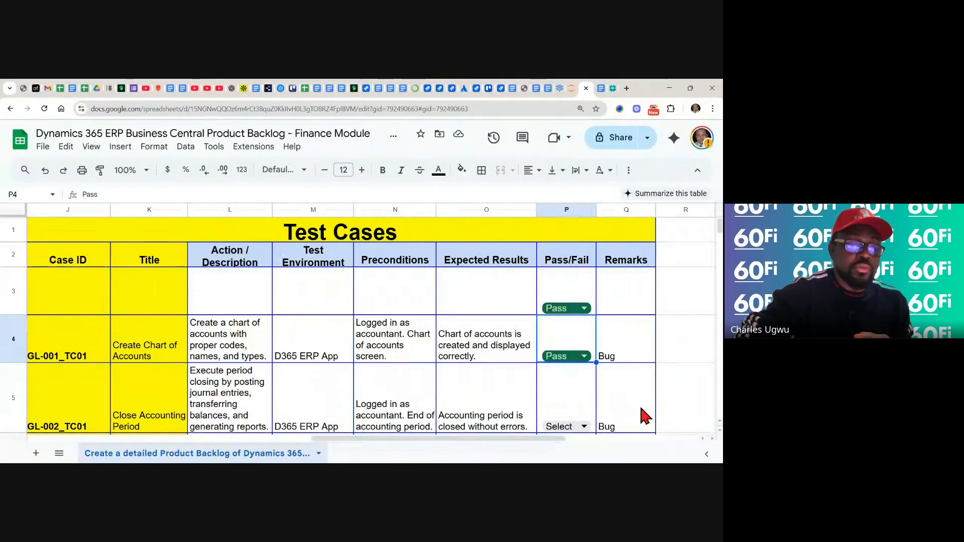
scroll(641, 410, "down", 3)
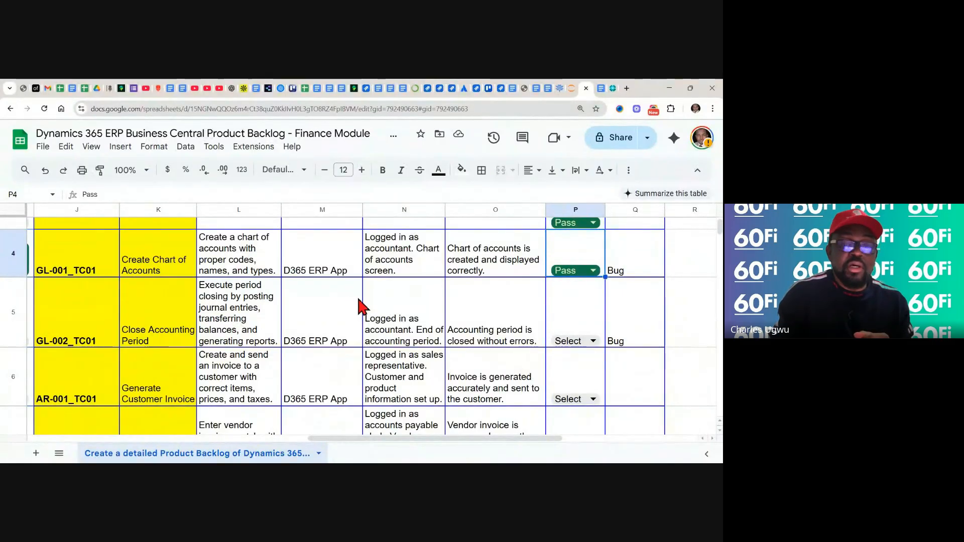
Clear the Bug entries for GL-001_TC01 and GL-002_TC01, and set the status of GL-002_TC01 to Pass
left_click(638, 263)
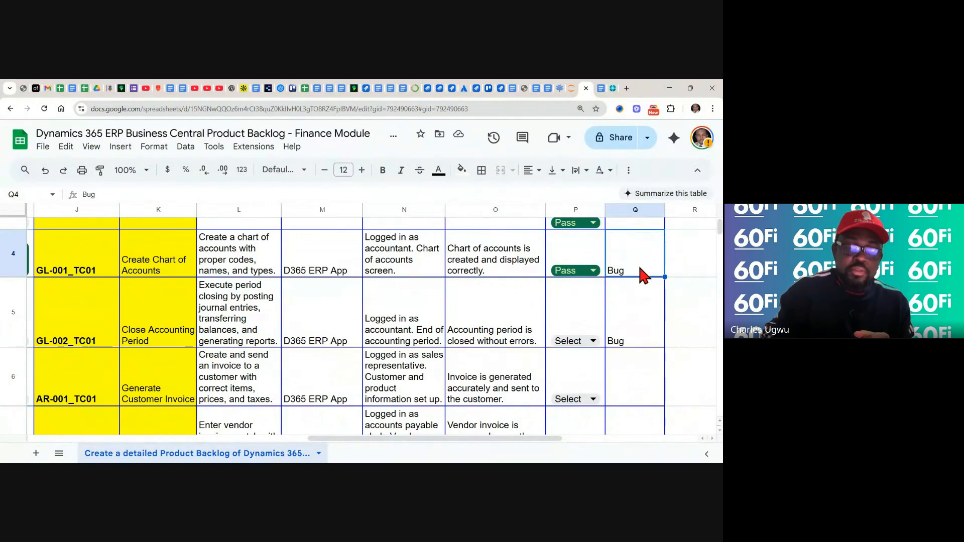
left_click_drag(645, 276, 642, 337)
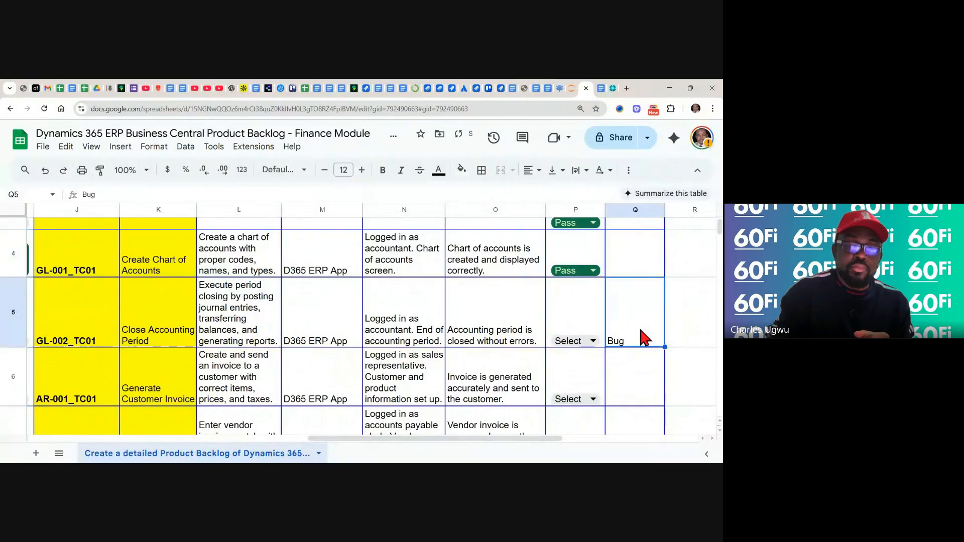
key("Delete")
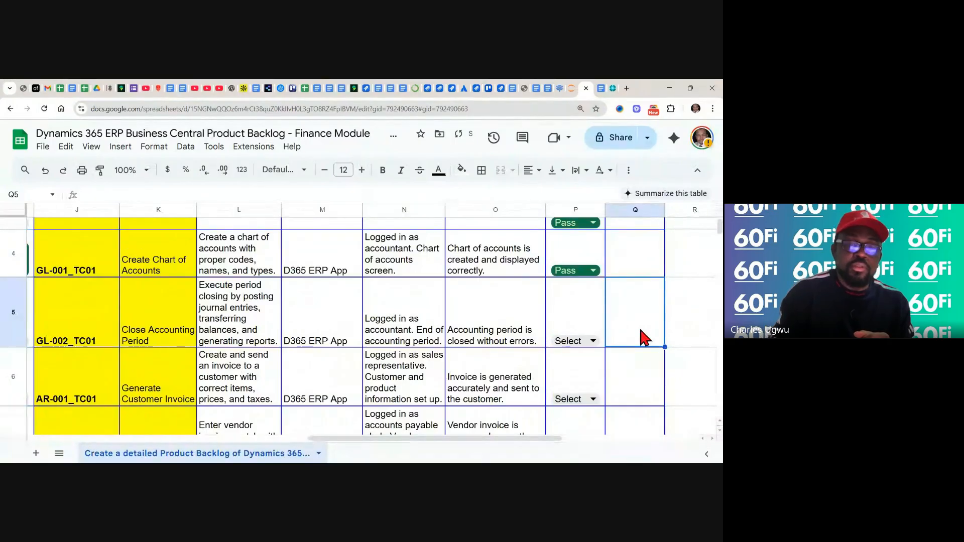
left_click(594, 340)
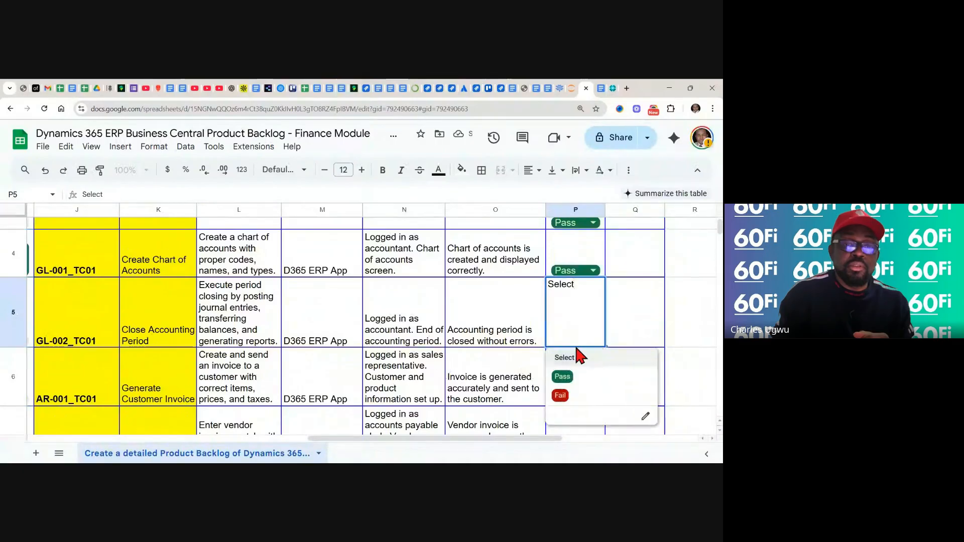
left_click(563, 379)
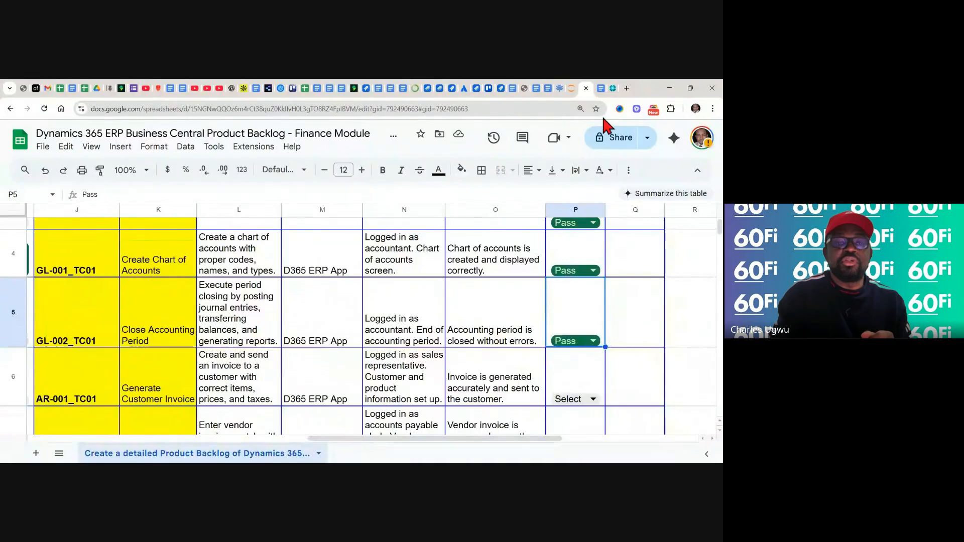
Switch to the Business Central training note in Google Docs and find the step-by-step section on creating a customer invoice
left_click(601, 89)
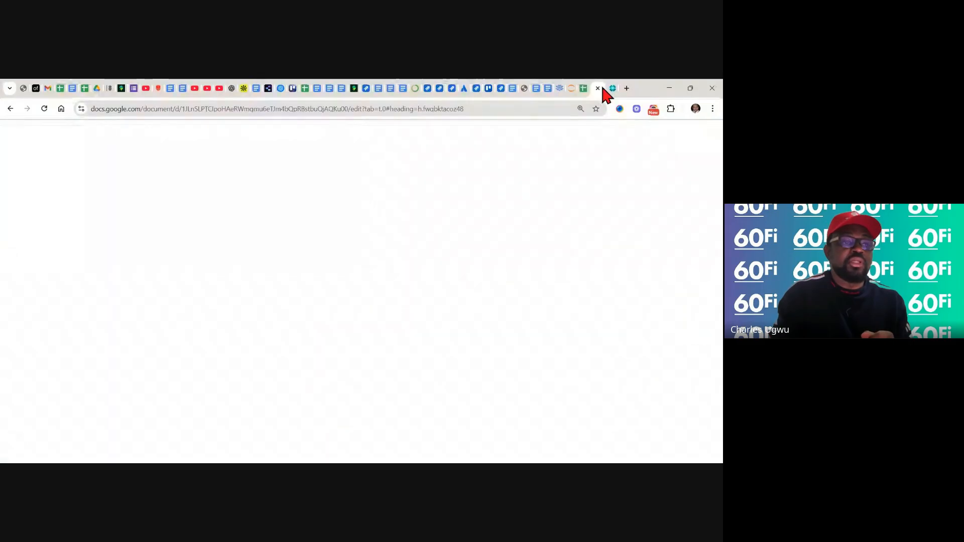
left_click(434, 302)
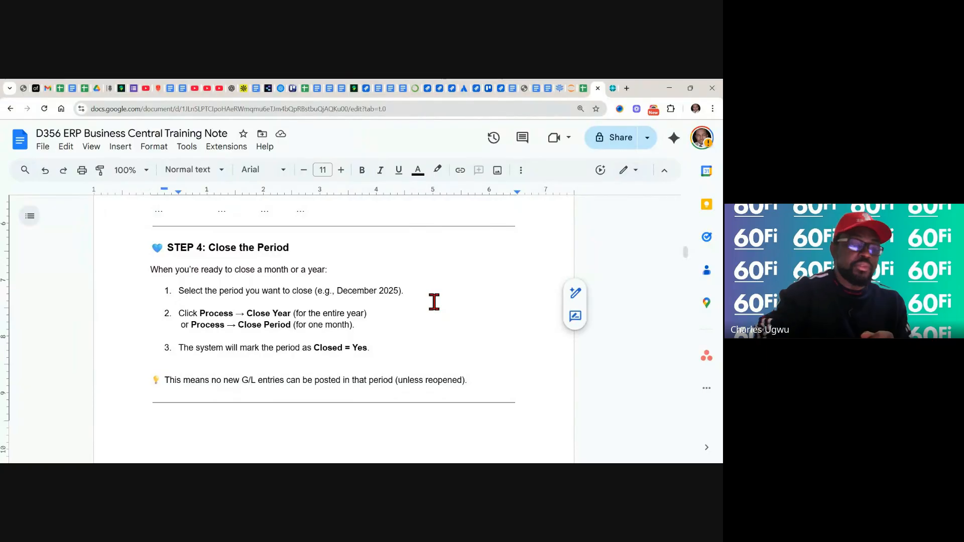
scroll(434, 303, "down", 4)
scroll(333, 326, "down", 3)
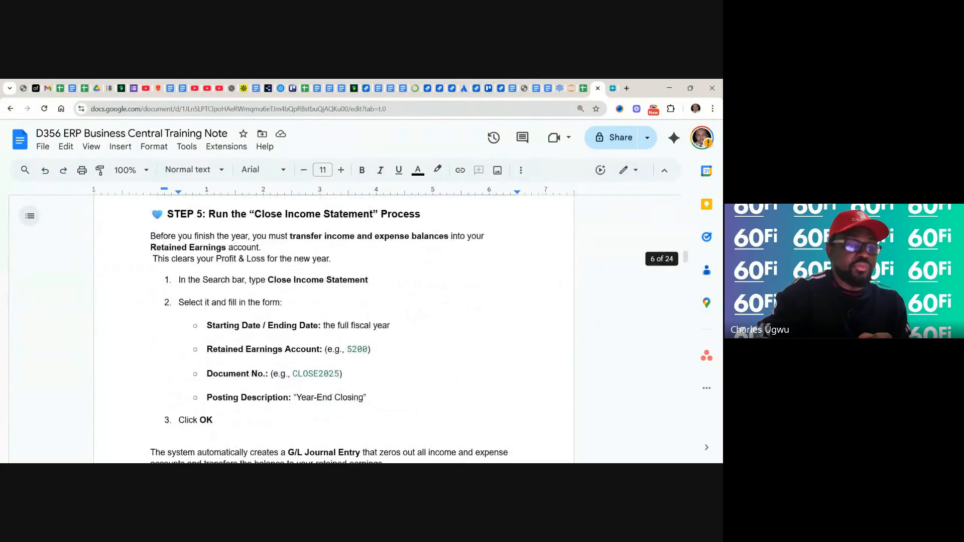
scroll(334, 326, "down", 10)
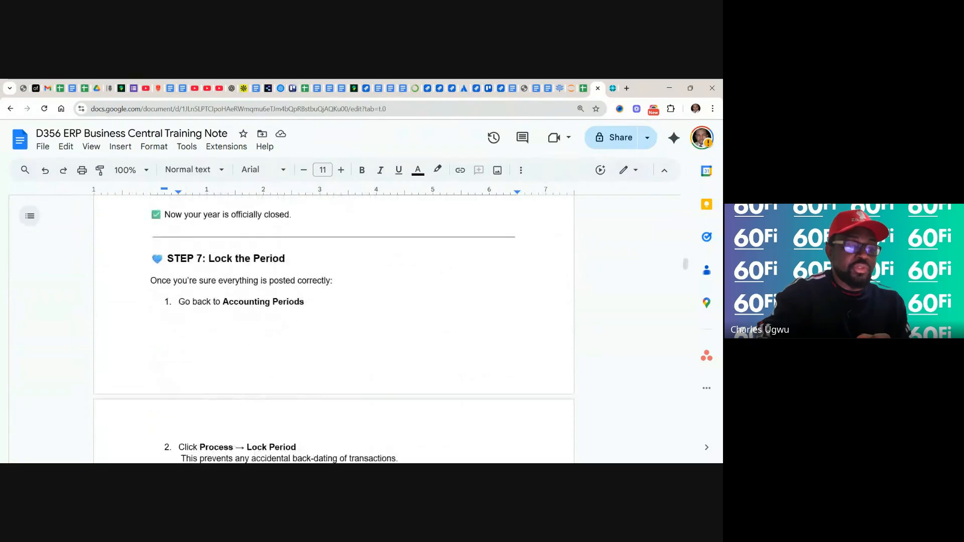
scroll(334, 326, "down", 7)
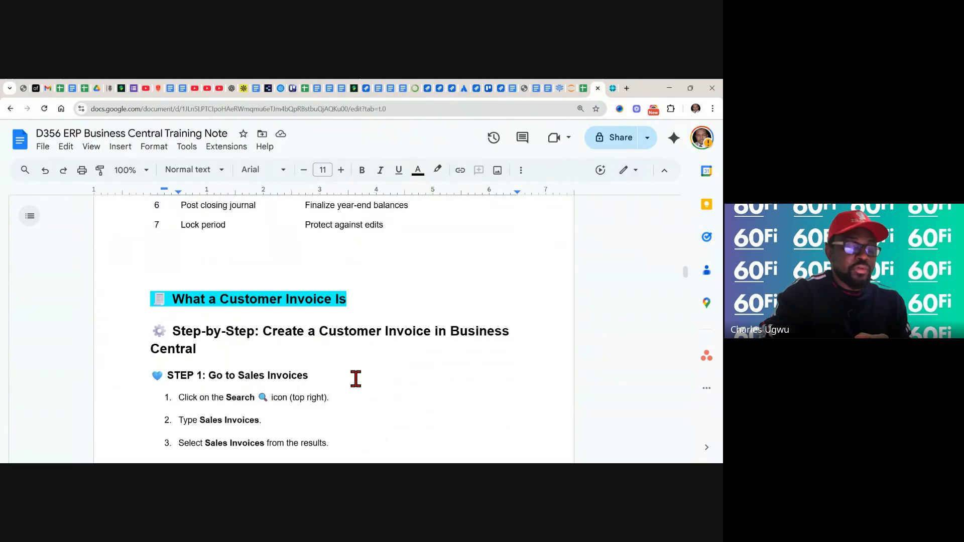
scroll(355, 379, "down", 2)
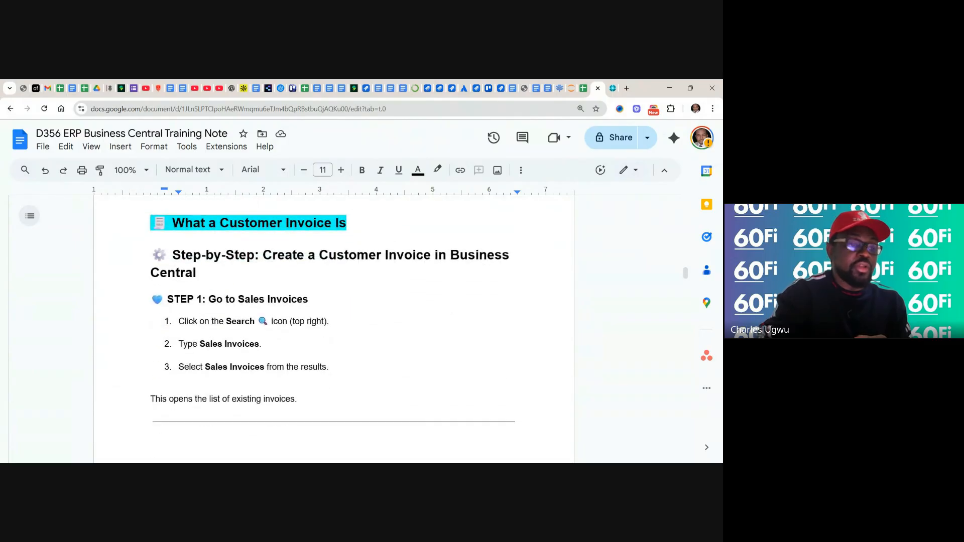
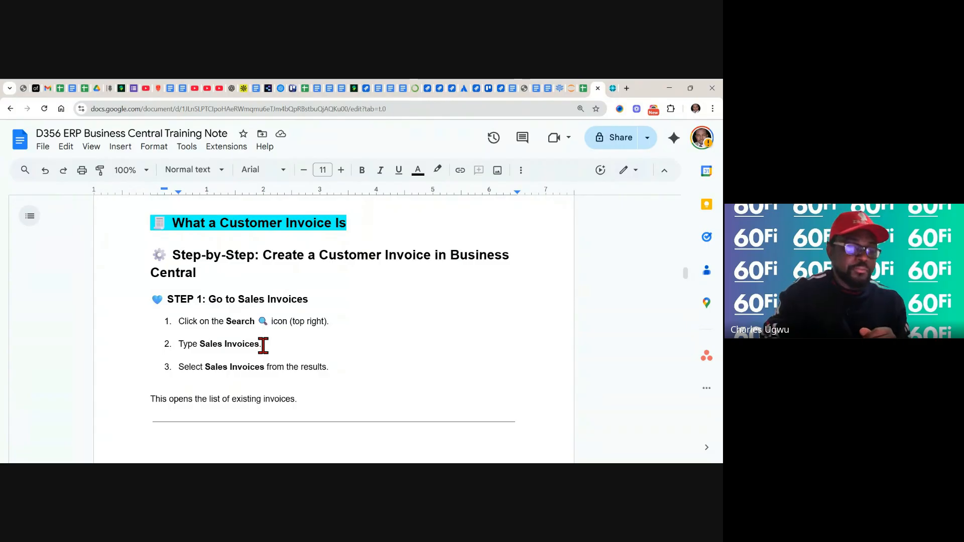
Read the invoice creation steps in the training note, switch to Business Central and open the Sales Invoices list
scroll(263, 345, "down", 3)
scroll(334, 329, "down", 1)
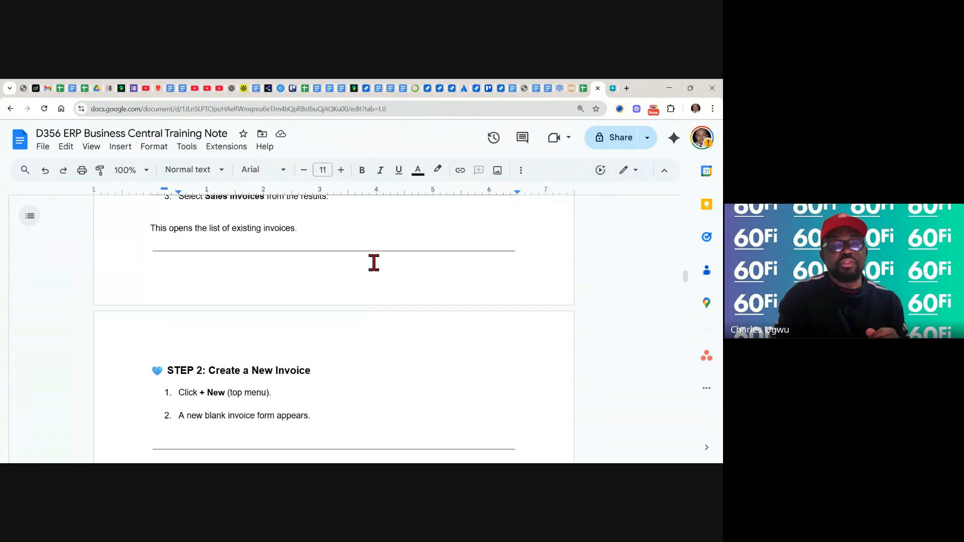
left_click(613, 88)
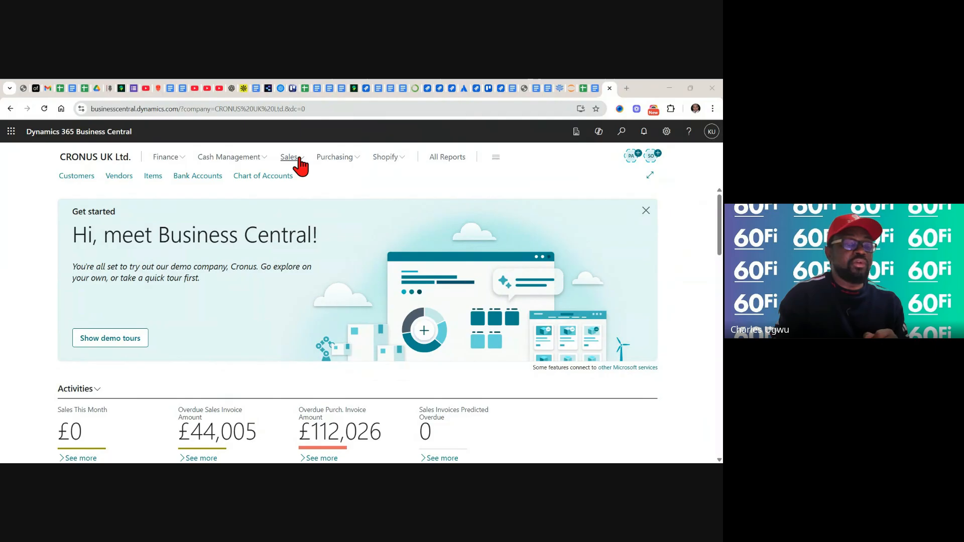
left_click(299, 159)
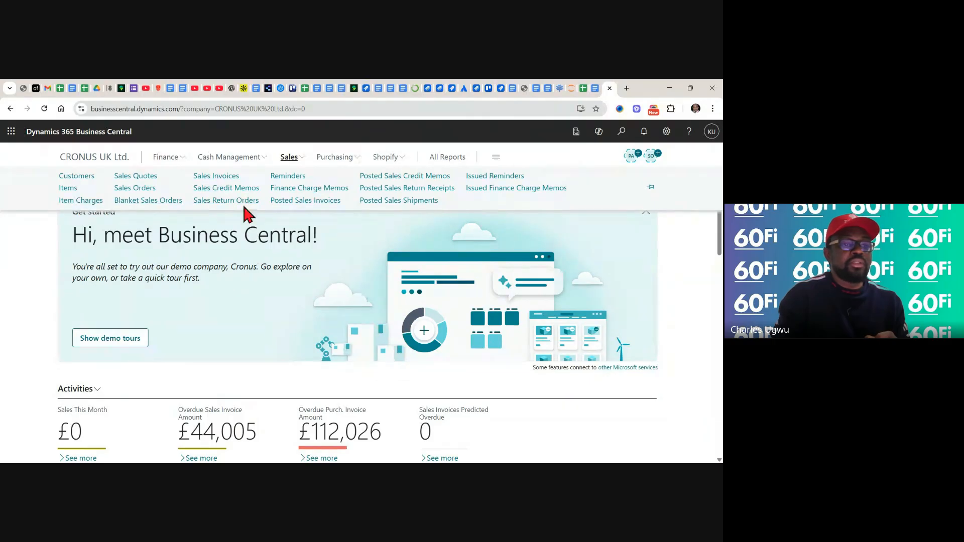
left_click(222, 176)
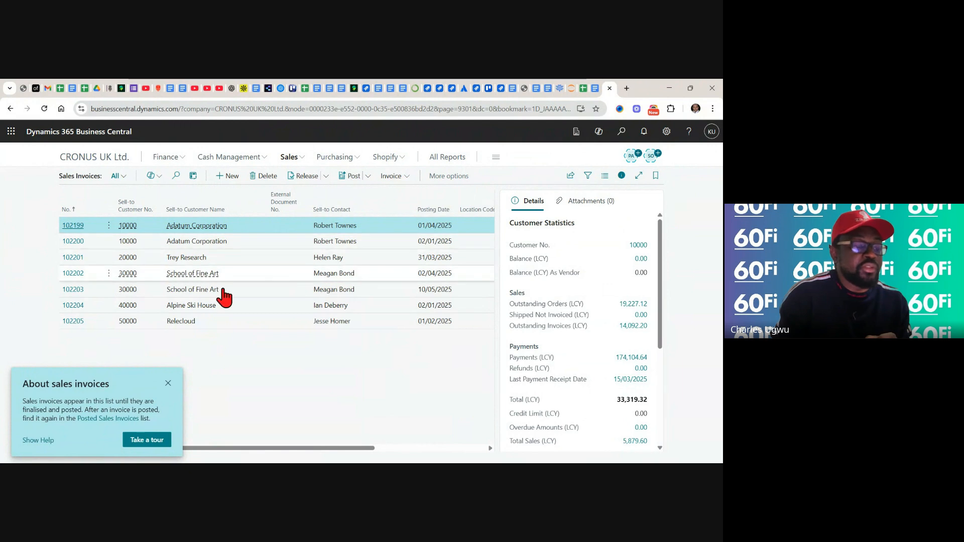
left_click(169, 386)
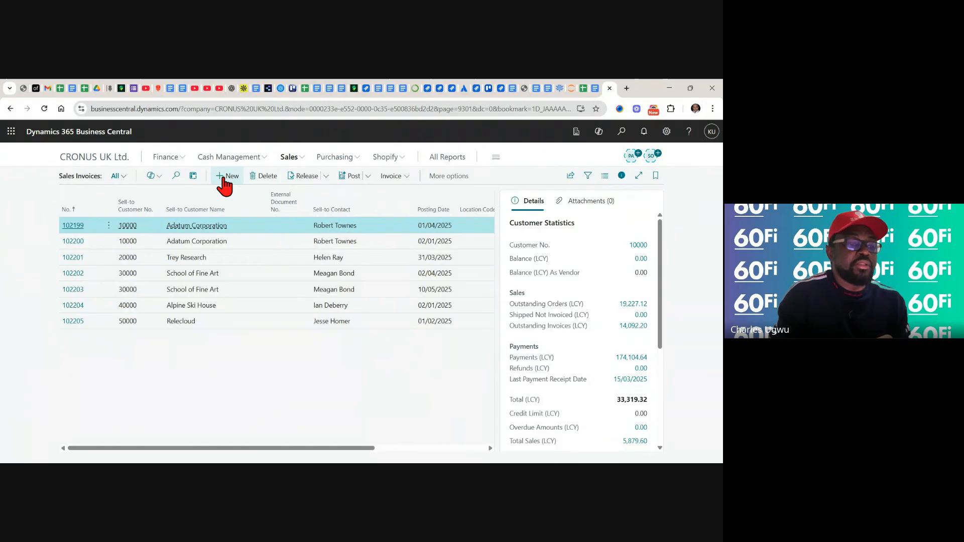
Create a new sales invoice for the customer School of Fine Art
left_click(224, 180)
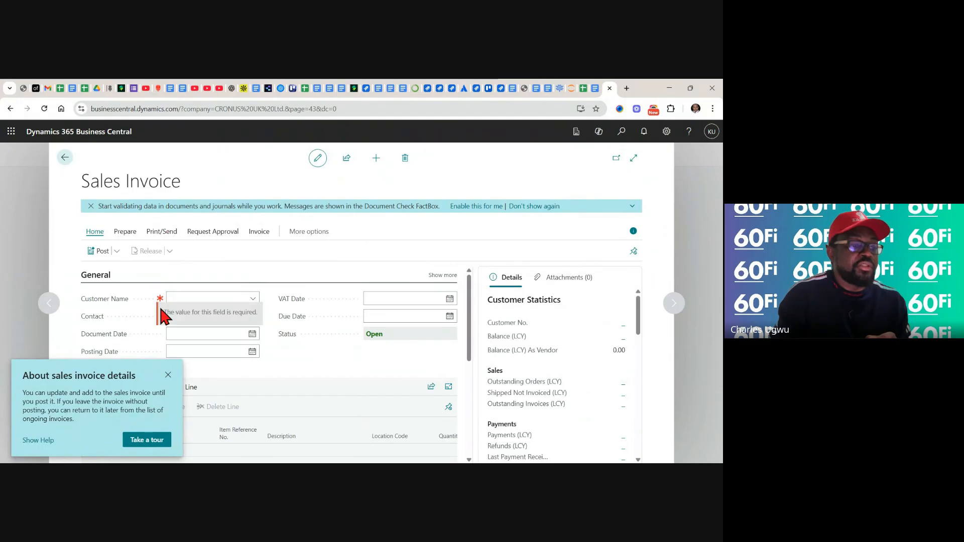
left_click(169, 373)
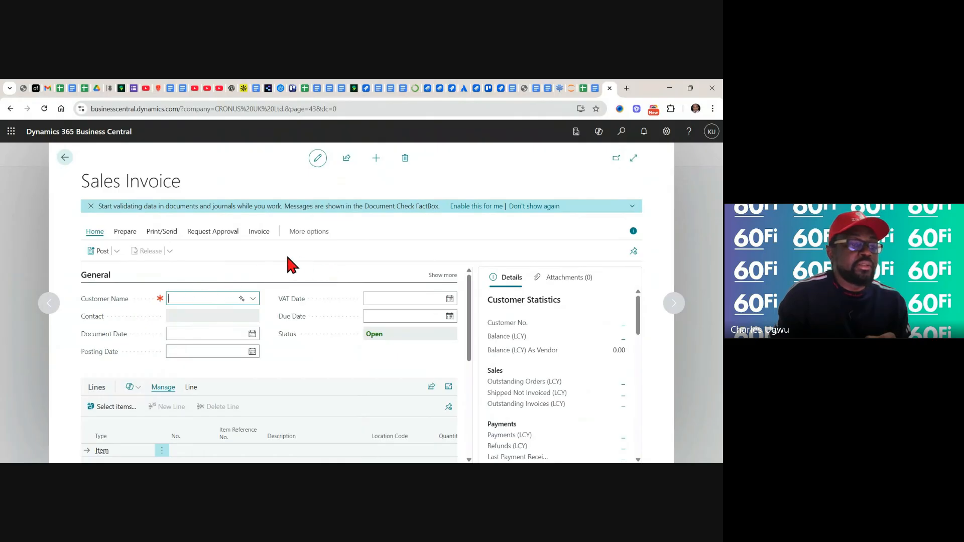
left_click(253, 299)
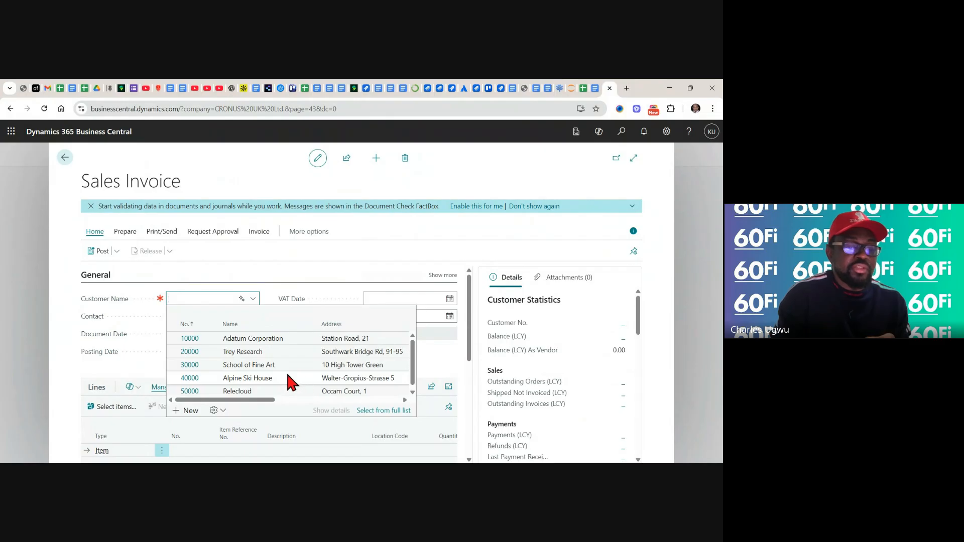
left_click(247, 365)
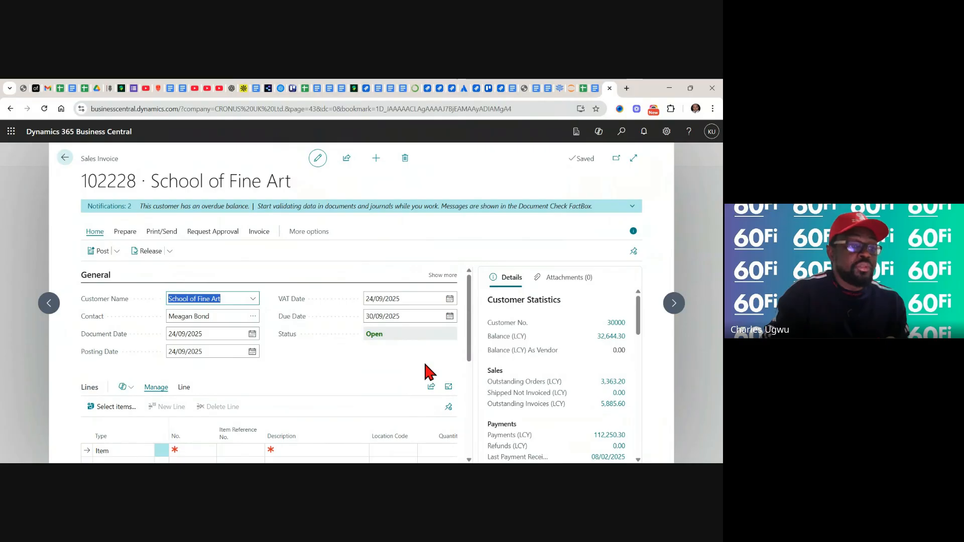
left_click(637, 325)
scroll(638, 324, "down", 3)
scroll(637, 325, "up", 3)
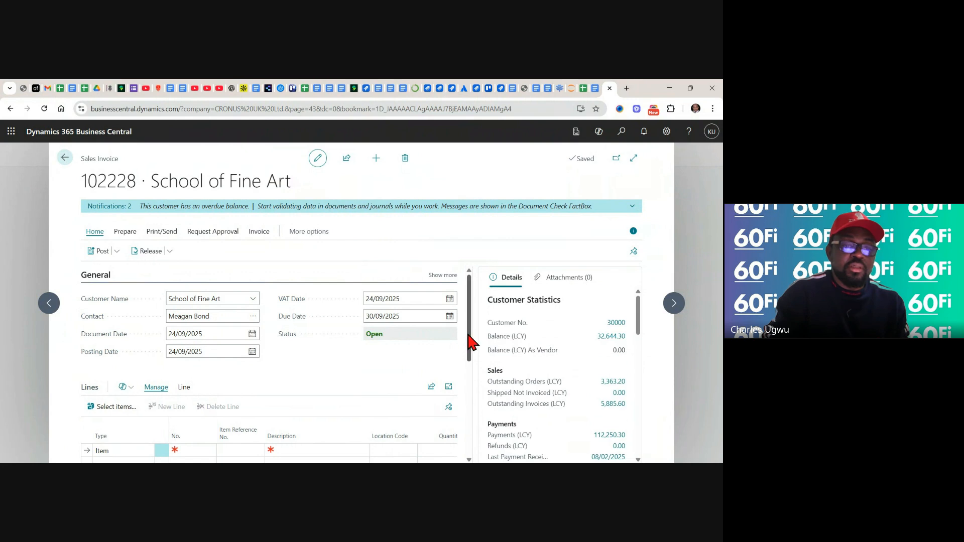
Add an invoice line of type Item for the ATHENS Desk, number 1896-S
left_click_drag(469, 344, 468, 383)
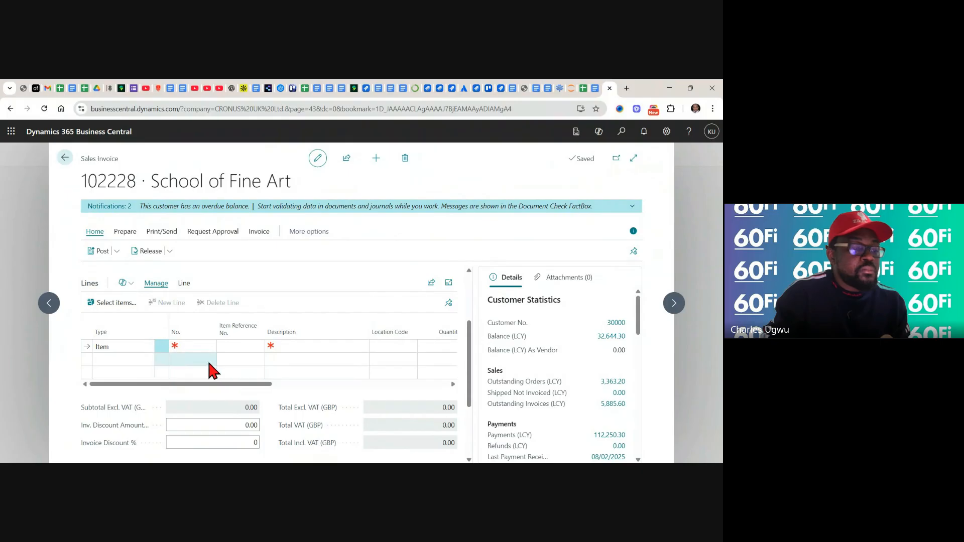
left_click(112, 346)
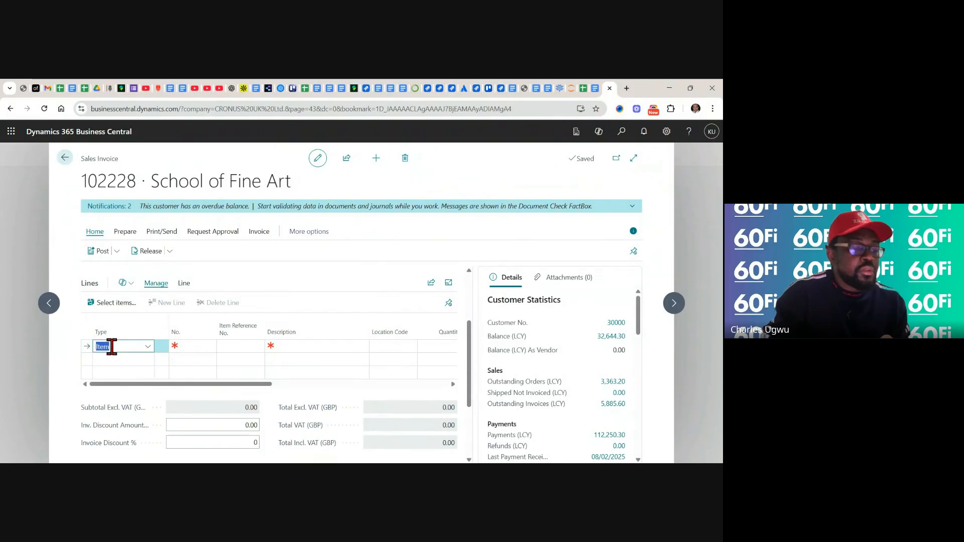
left_click(148, 347)
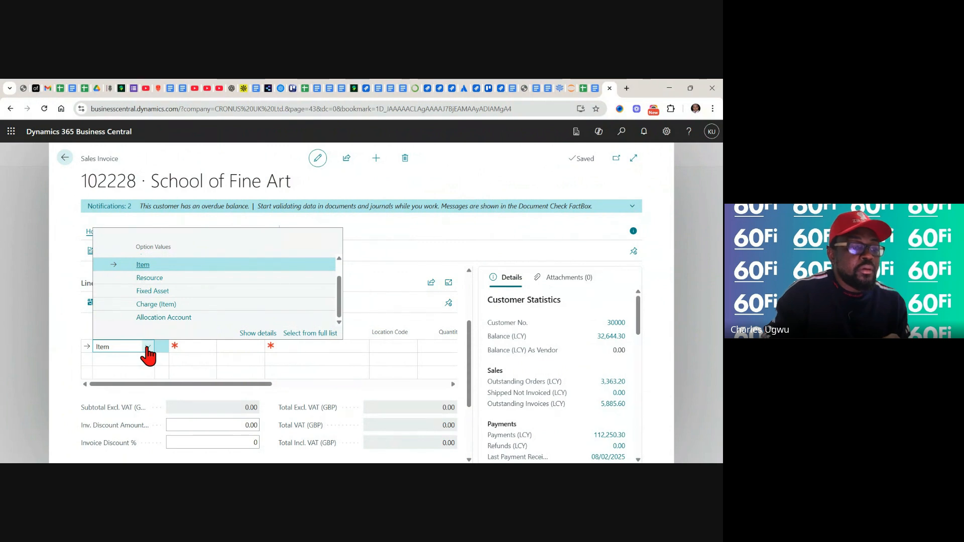
left_click(147, 267)
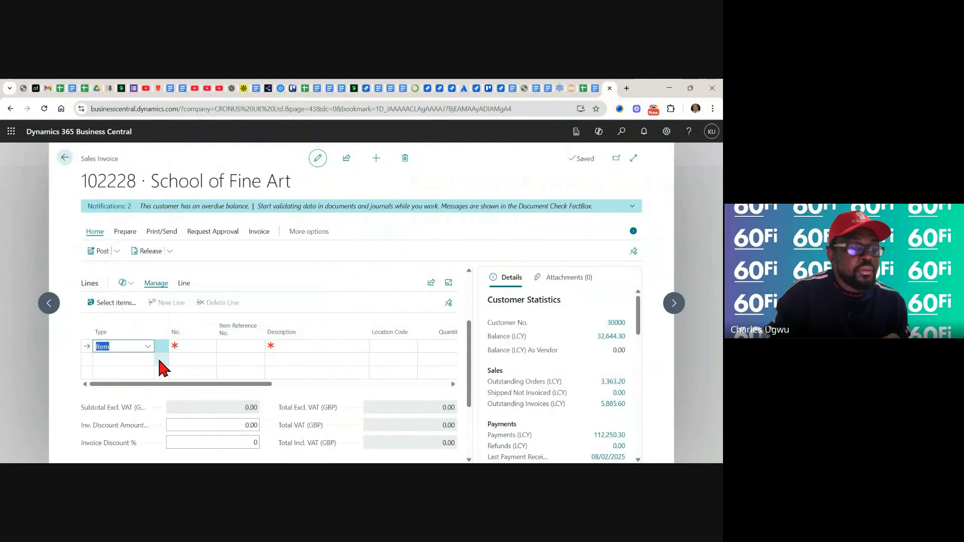
left_click(204, 348)
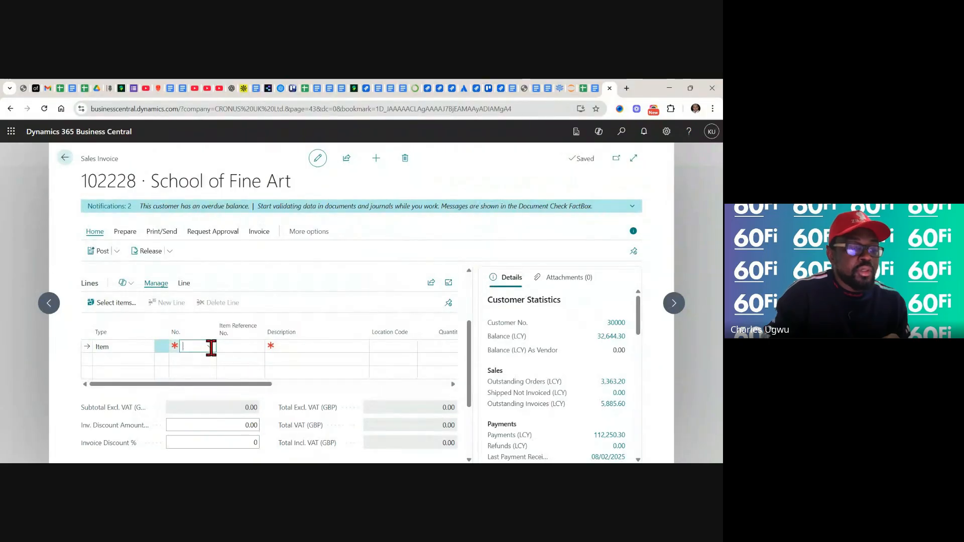
left_click(211, 347)
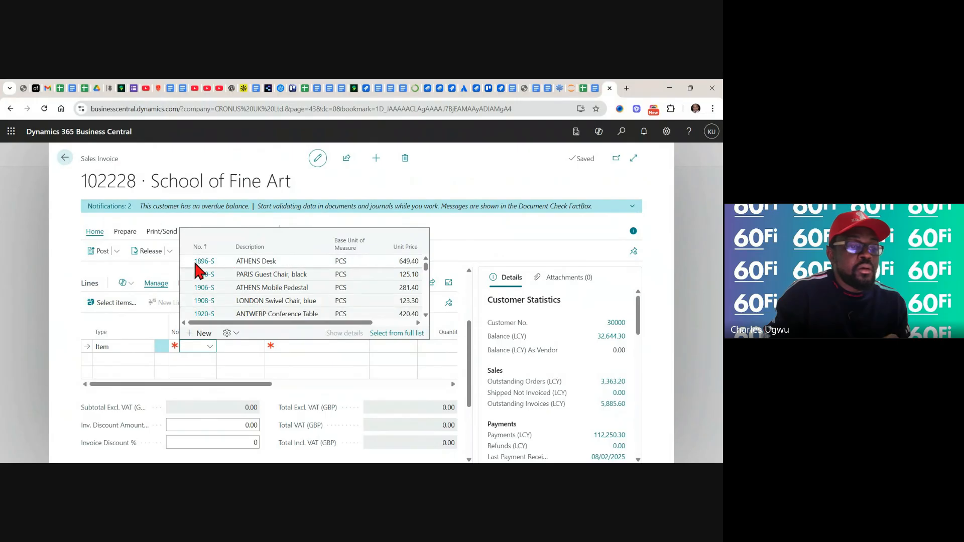
left_click(254, 262)
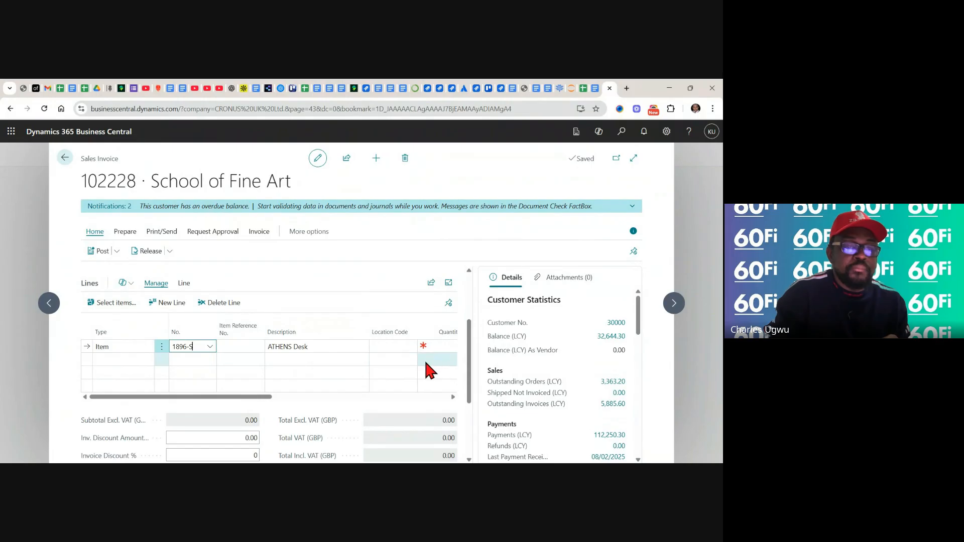
Set the ATHENS Desk line's quantity to 1
left_click(454, 397)
left_click(453, 397)
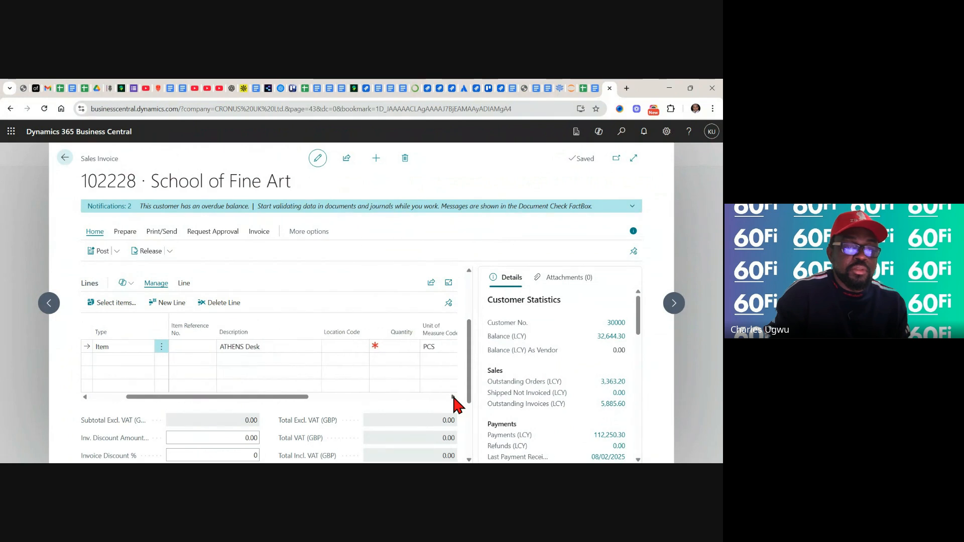
left_click(453, 397)
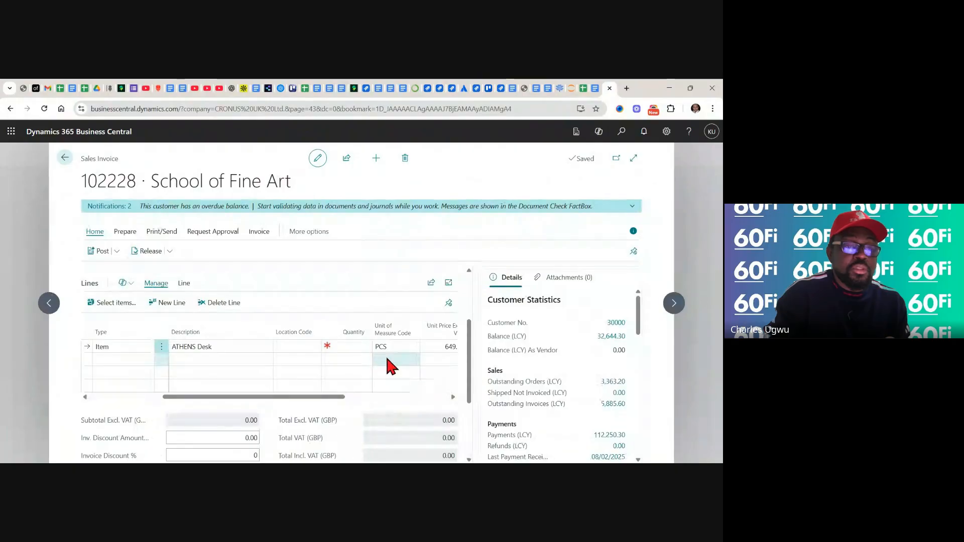
left_click(345, 346)
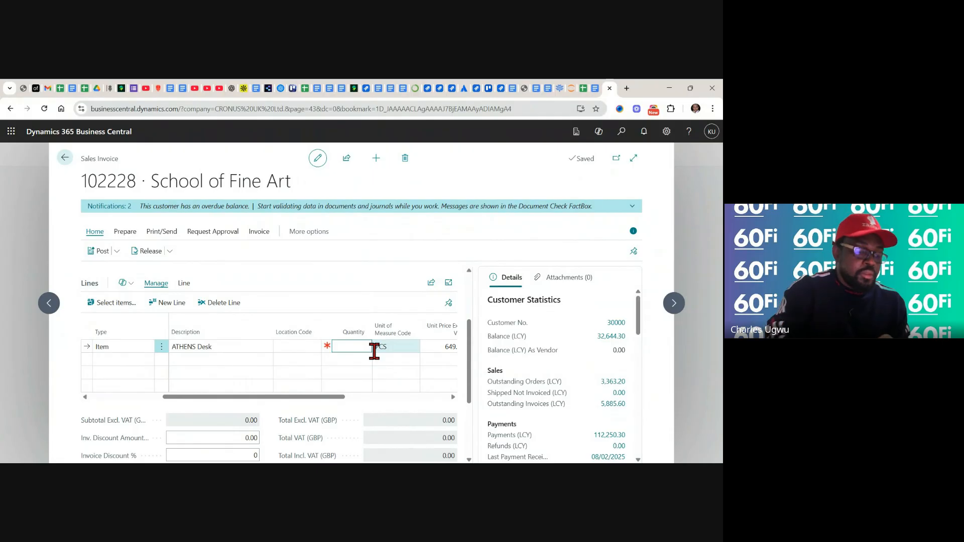
type("1")
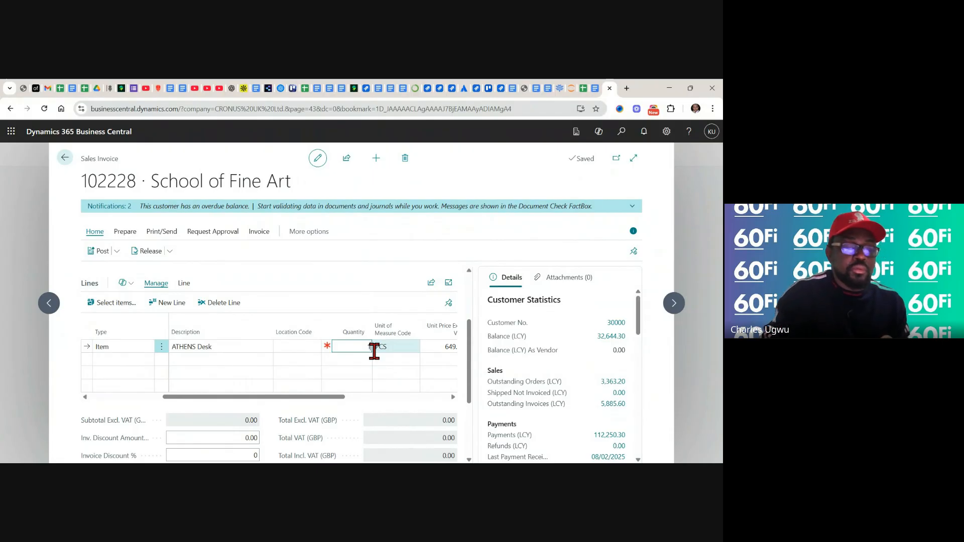
left_click(398, 346)
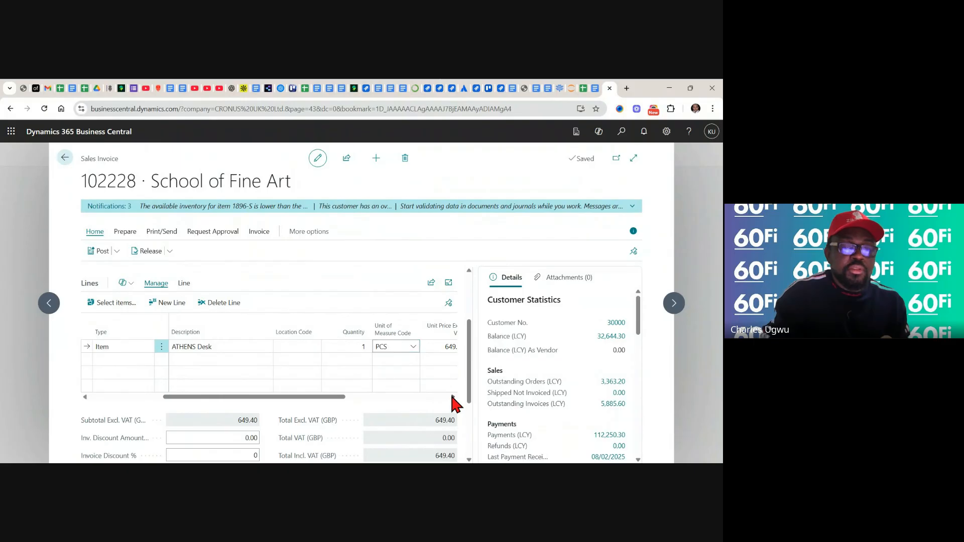
Review the line's price, discount and dimension columns, the invoice totals, and the customer and item details
left_click(453, 397)
left_click(453, 396)
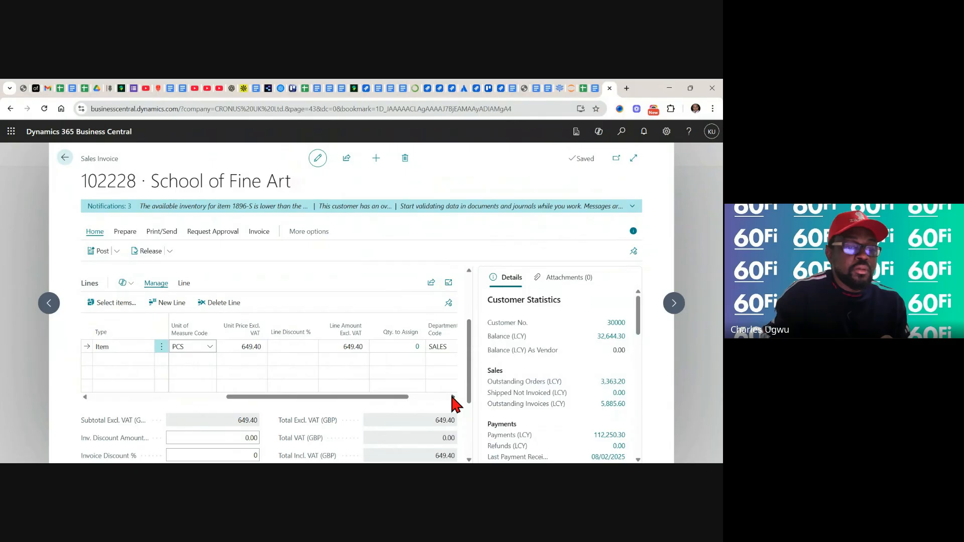
left_click(453, 396)
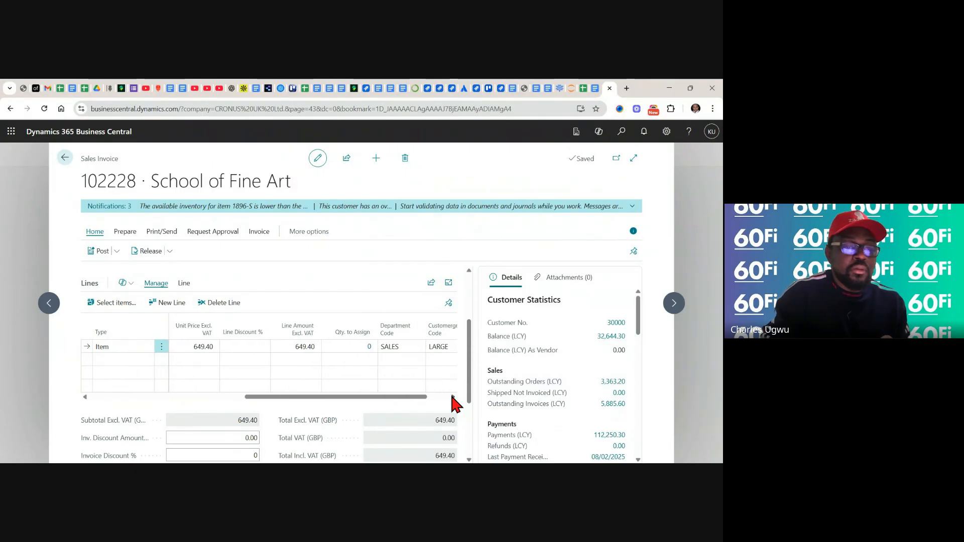
left_click(453, 397)
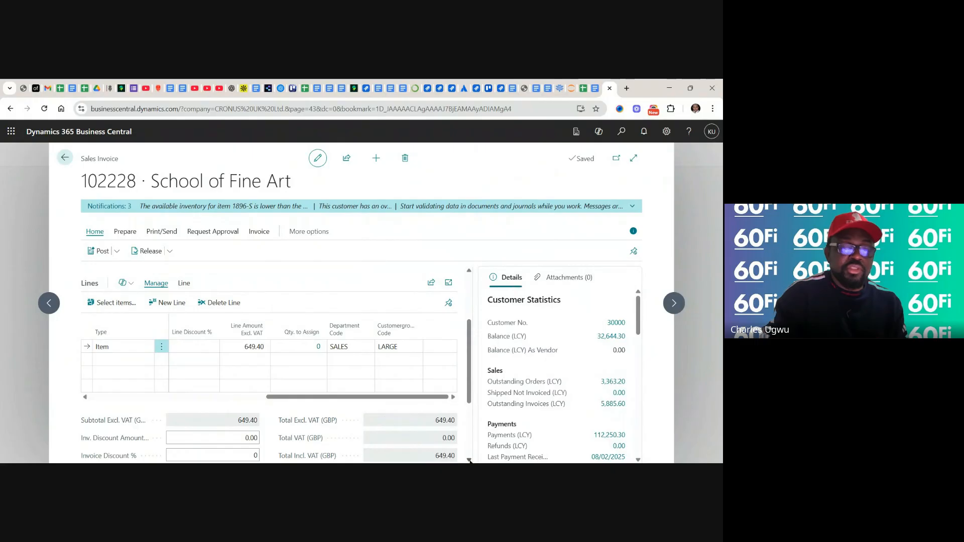
left_click(469, 461)
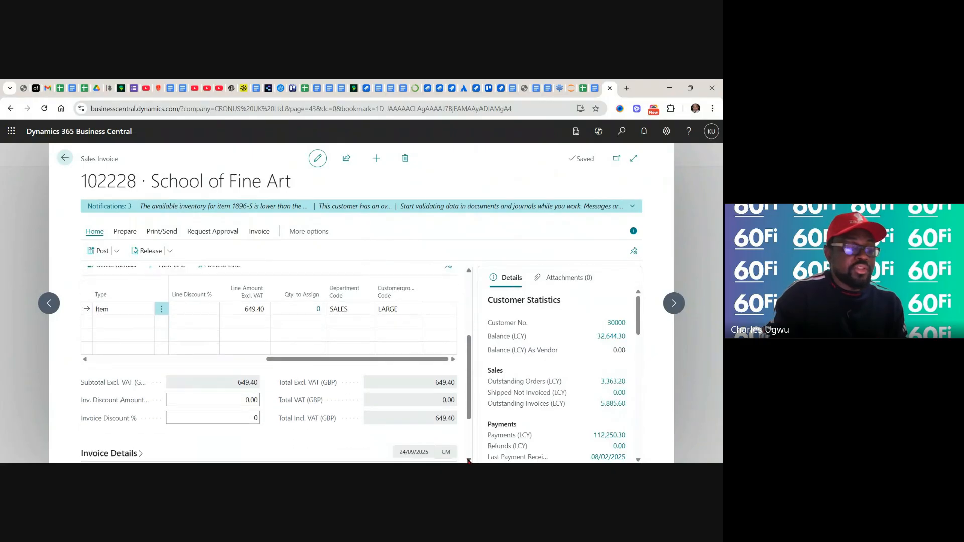
left_click(469, 460)
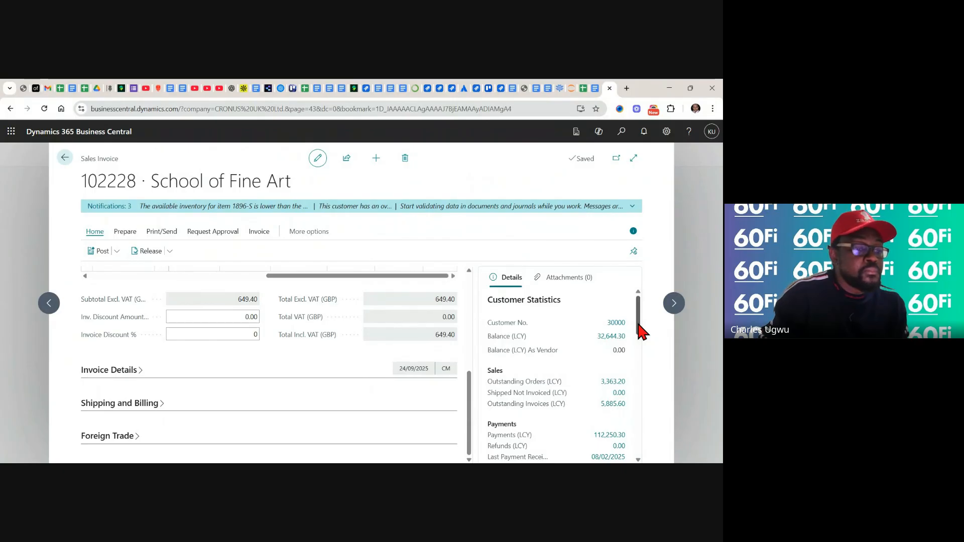
left_click_drag(640, 332, 645, 384)
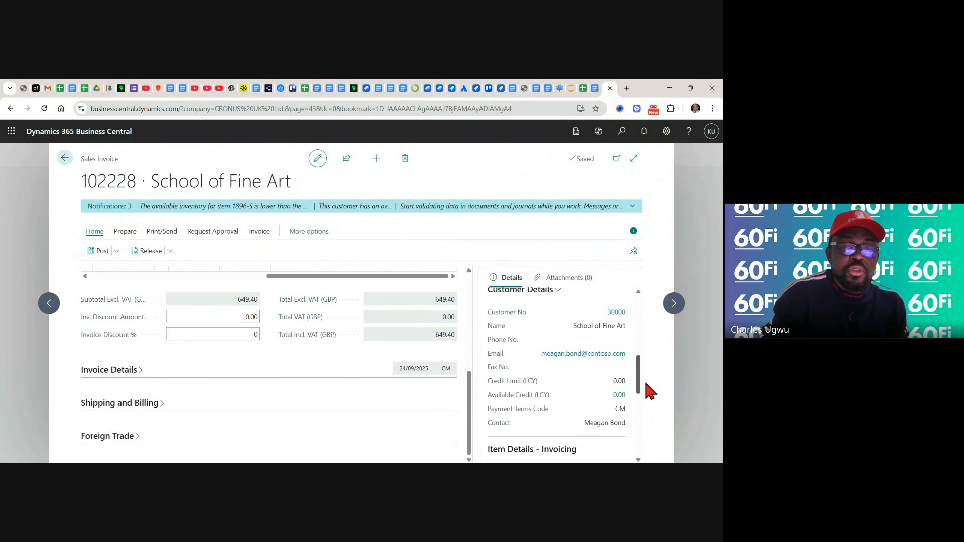
scroll(646, 385, "up", 1)
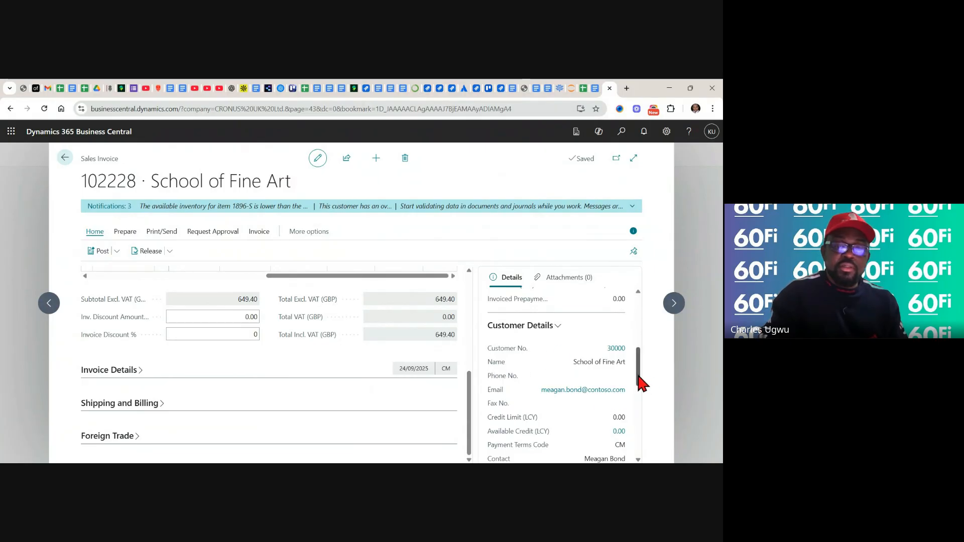
left_click_drag(638, 392, 641, 443)
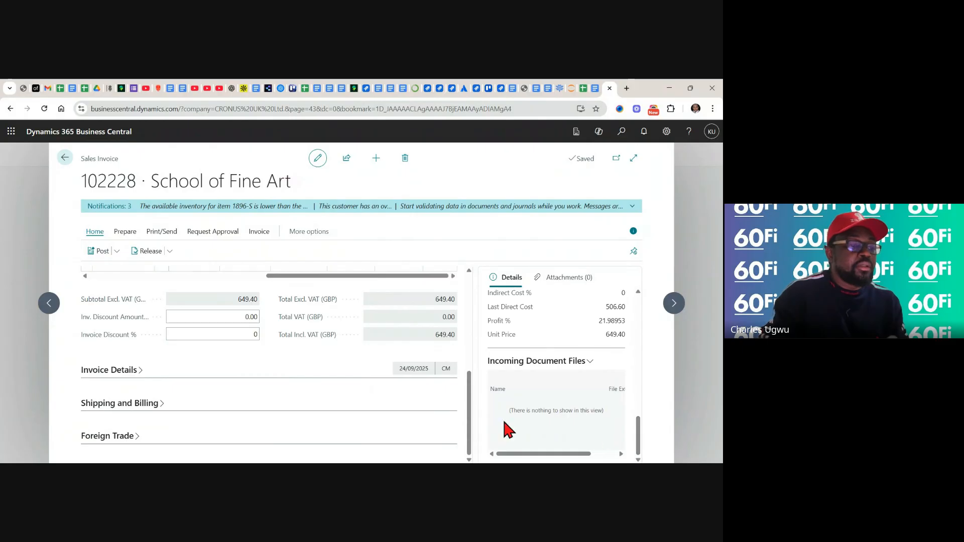
Check the invoice's posting options, and expand the Invoice Details and Shipping and Billing sections
left_click(117, 251)
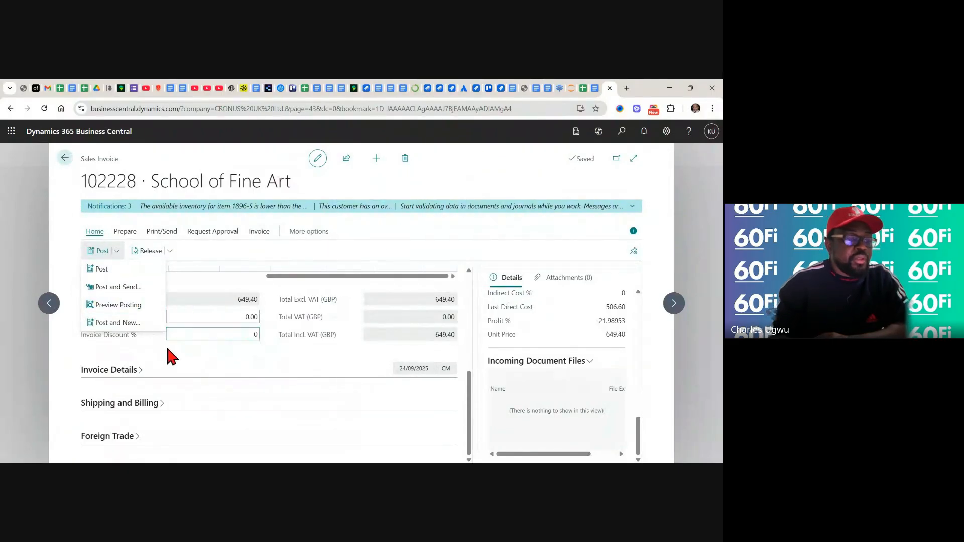
left_click(235, 248)
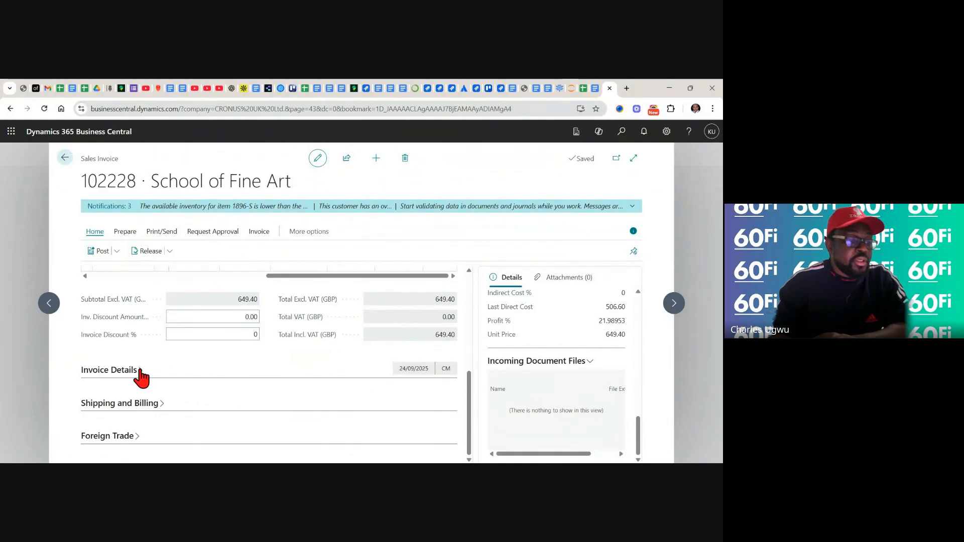
left_click(140, 372)
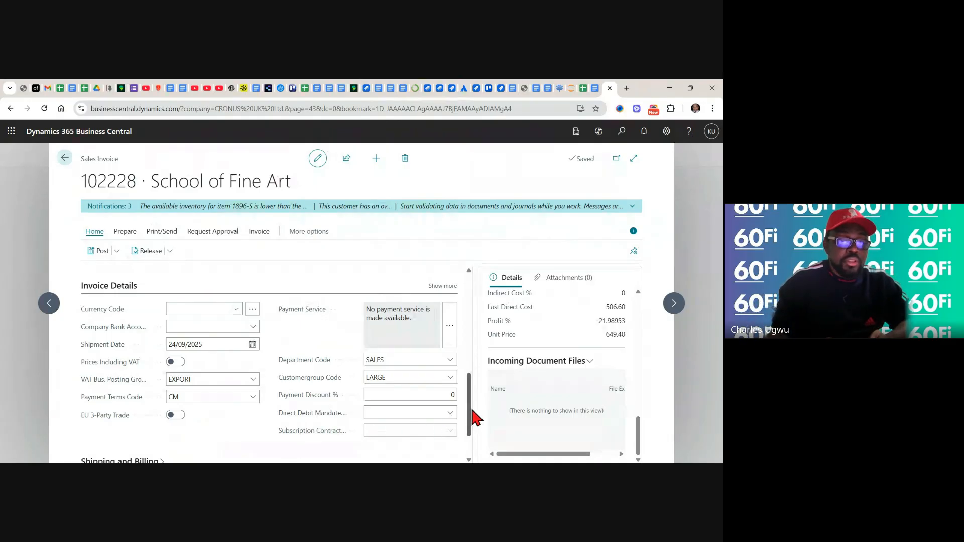
left_click_drag(468, 414, 472, 444)
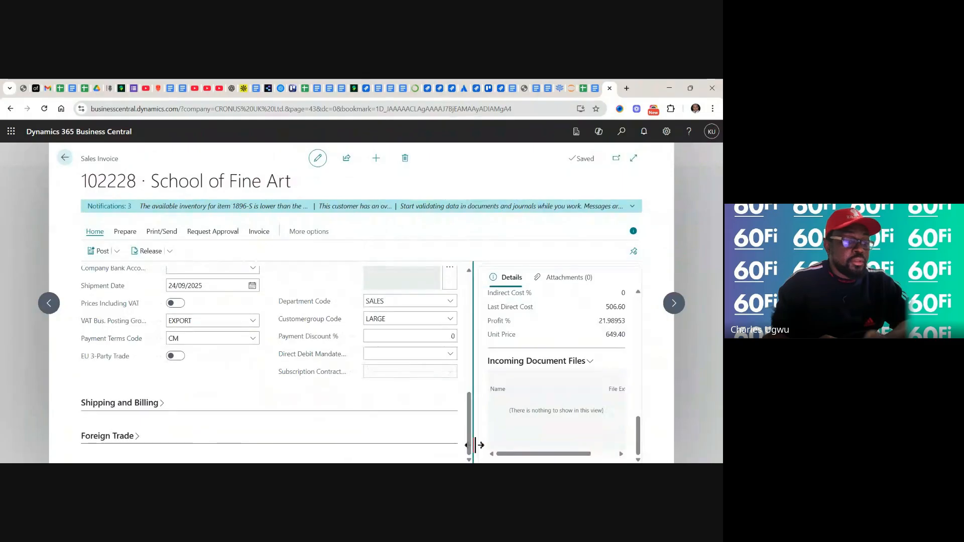
left_click(164, 403)
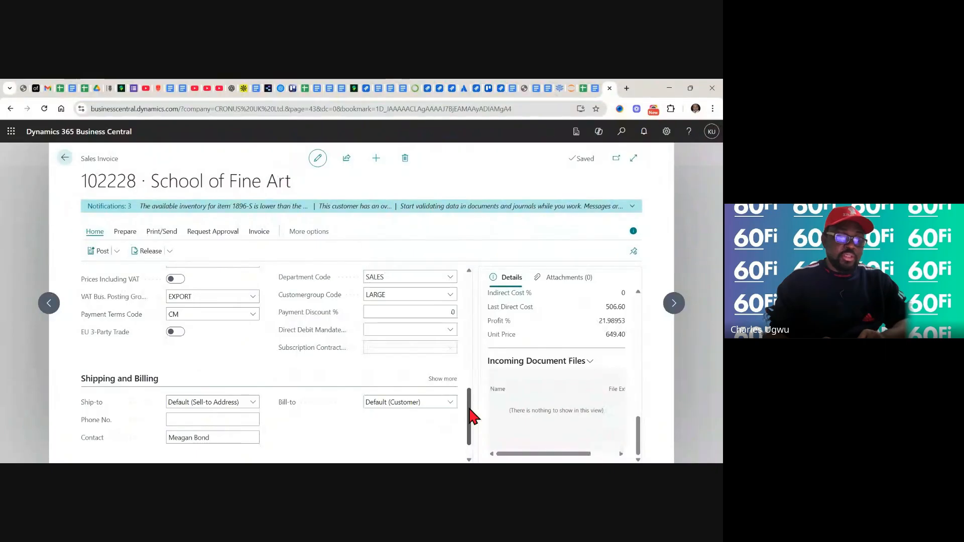
Expand the sales invoice's Foreign Trade section and check its fields
left_click_drag(472, 415, 473, 433)
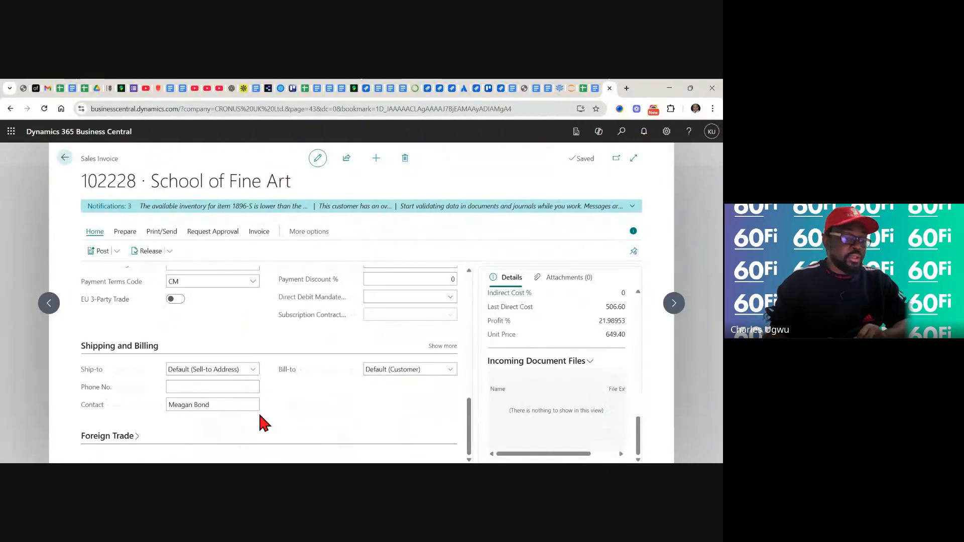
left_click(135, 438)
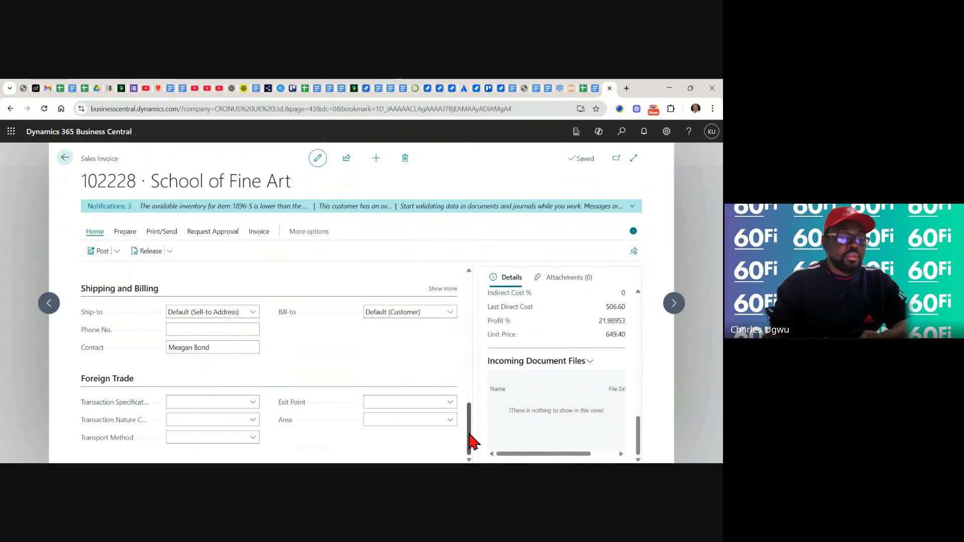
left_click_drag(472, 441, 481, 297)
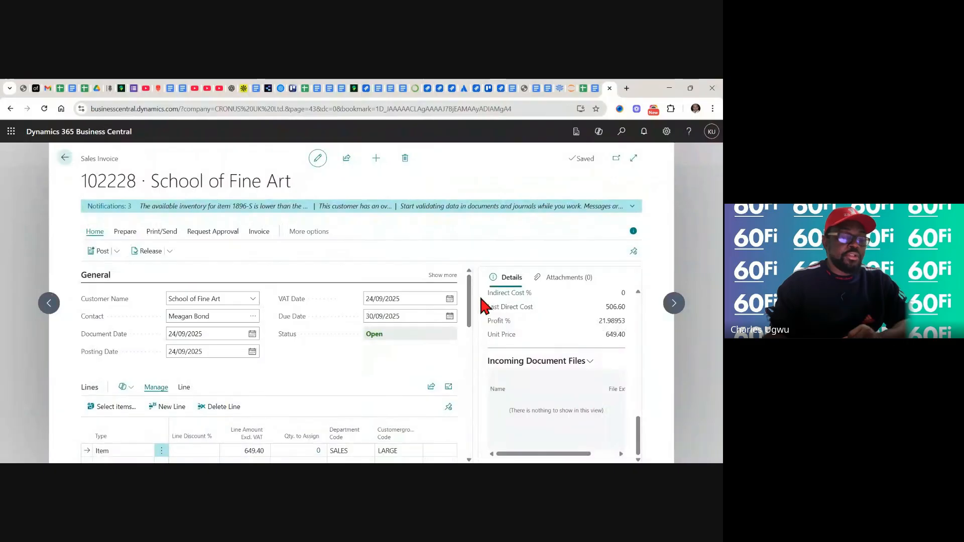
Post and send the sales invoice with Disk (PDF) as the send option, and look over the generated PDF invoice
left_click(116, 252)
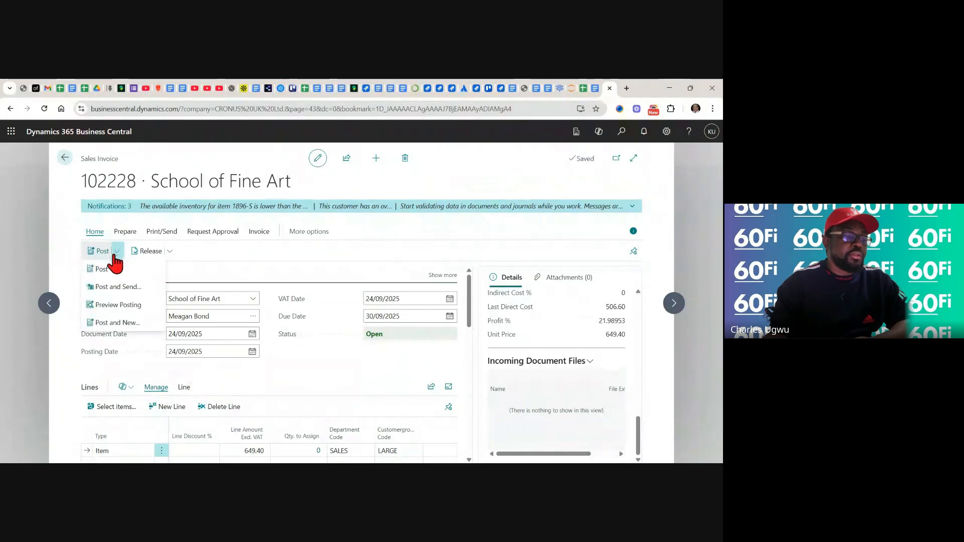
left_click(105, 289)
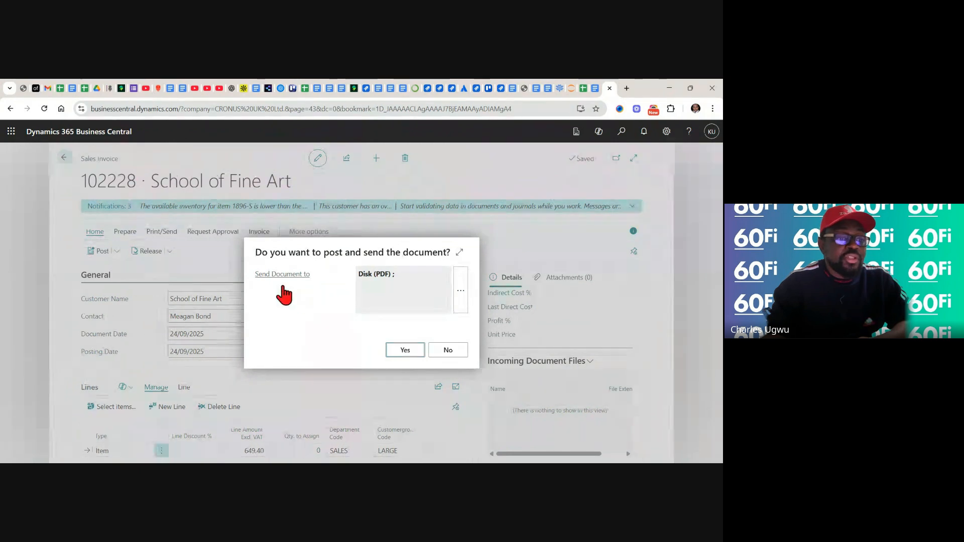
mouse_move(296, 283)
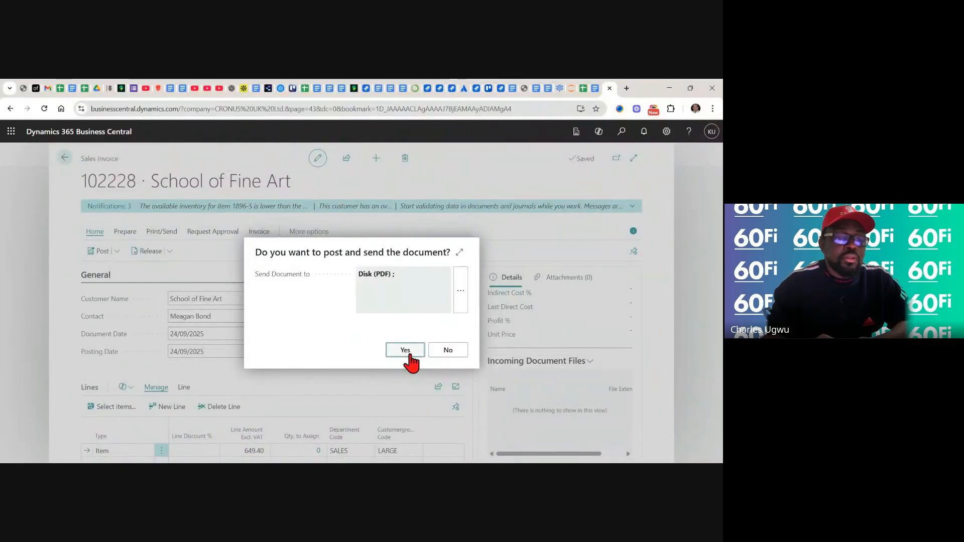
left_click(409, 353)
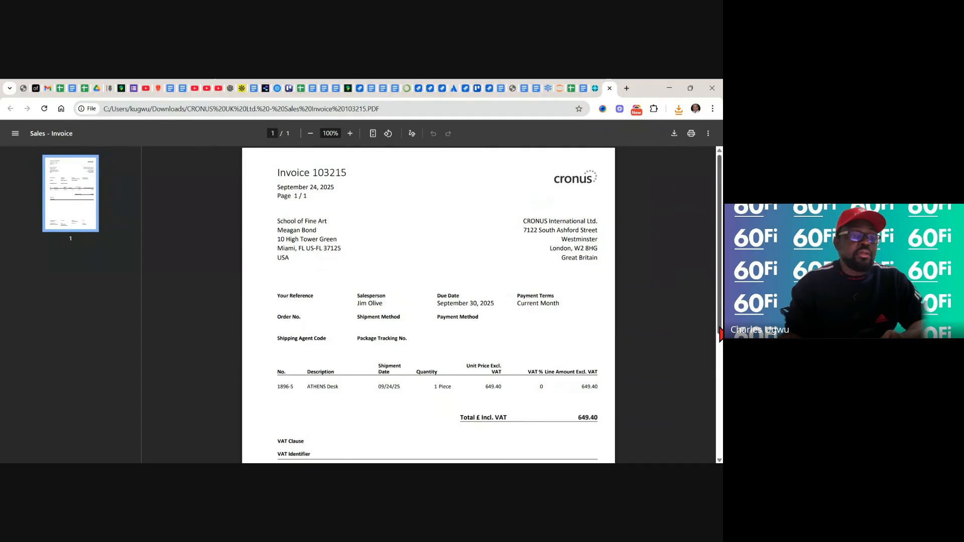
left_click_drag(720, 334, 720, 348)
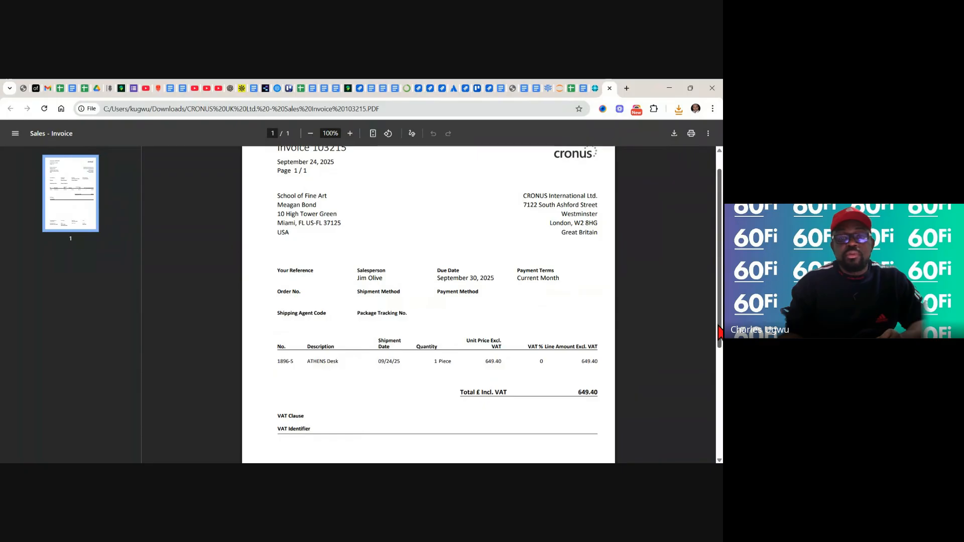
left_click_drag(719, 344, 709, 264)
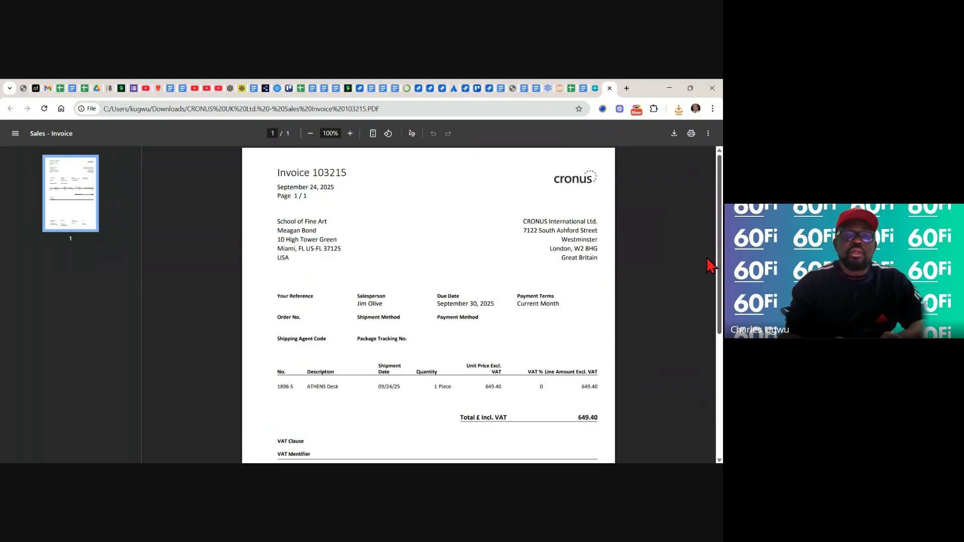
Switch to the product backlog spreadsheet and set the result of test case AR-001_TC01 to Pass
left_click(571, 89)
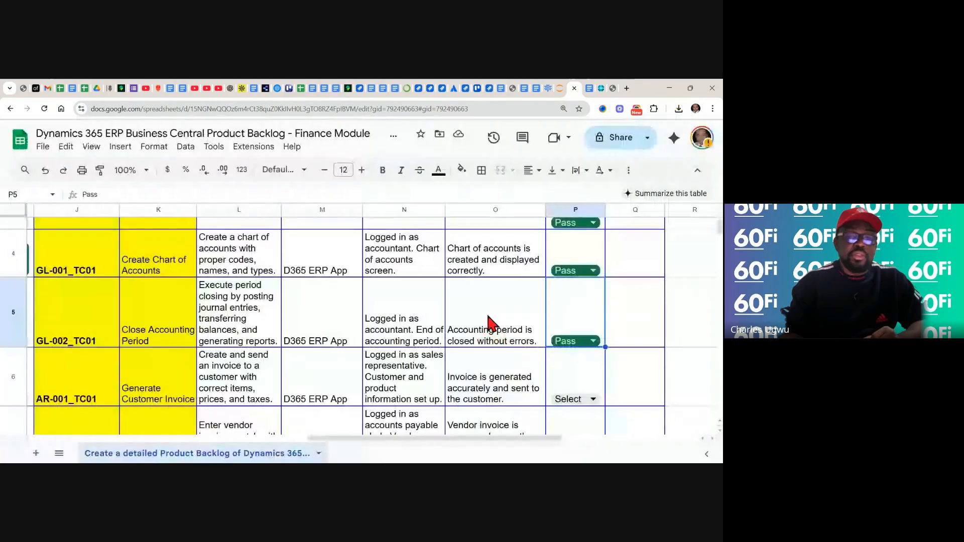
left_click(593, 399)
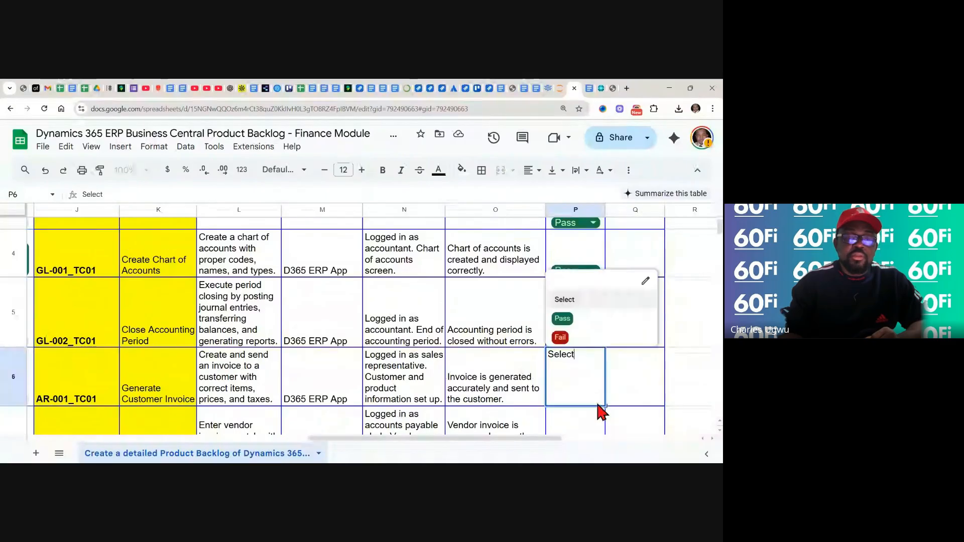
left_click(560, 319)
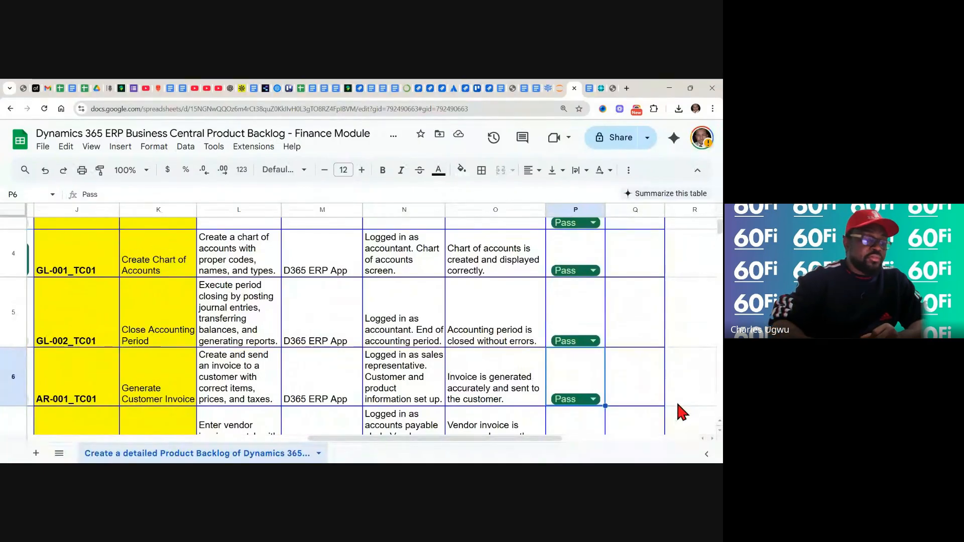
Check test case AP-001_TC01 in the backlog, and read the training note's steps for processing a vendor invoice and payment
scroll(676, 404, "down", 3)
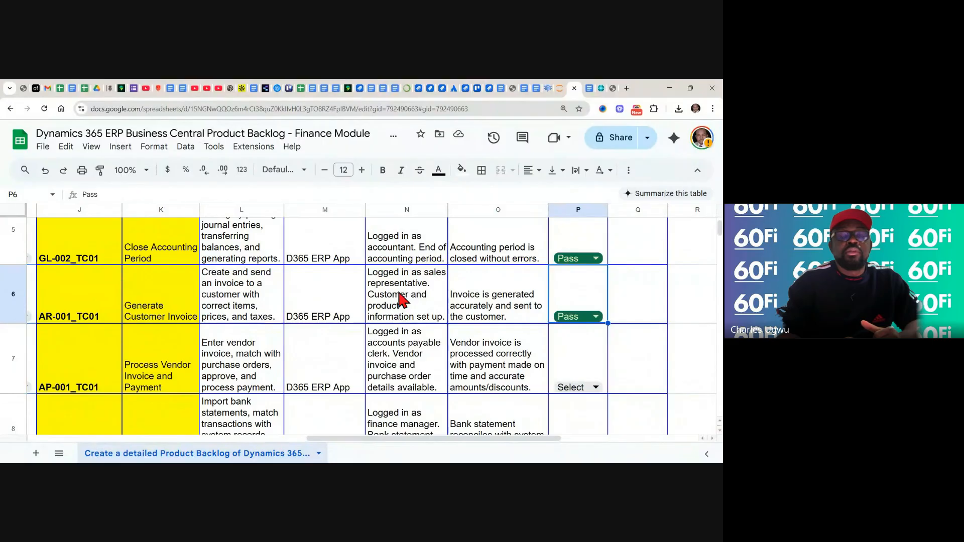
left_click(590, 90)
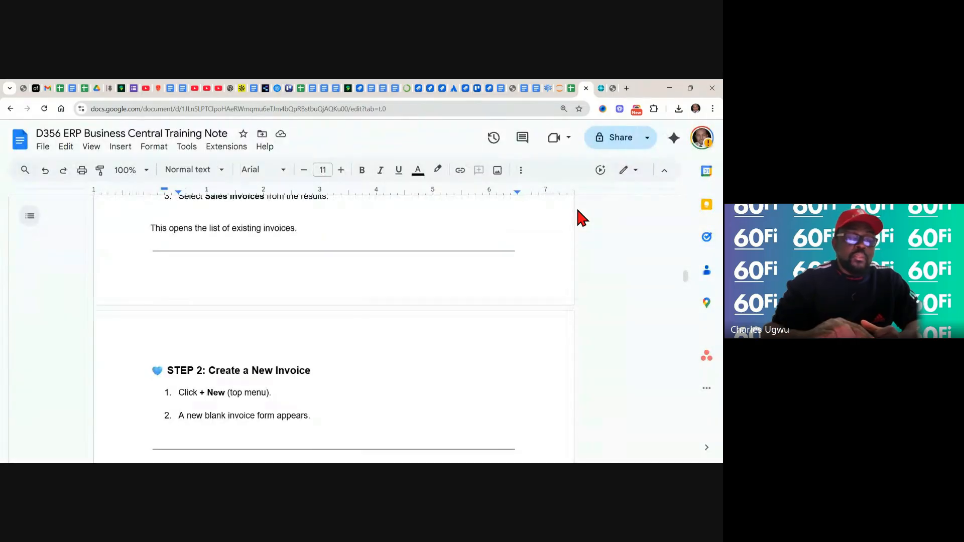
scroll(578, 216, "down", 1)
scroll(334, 326, "down", 8)
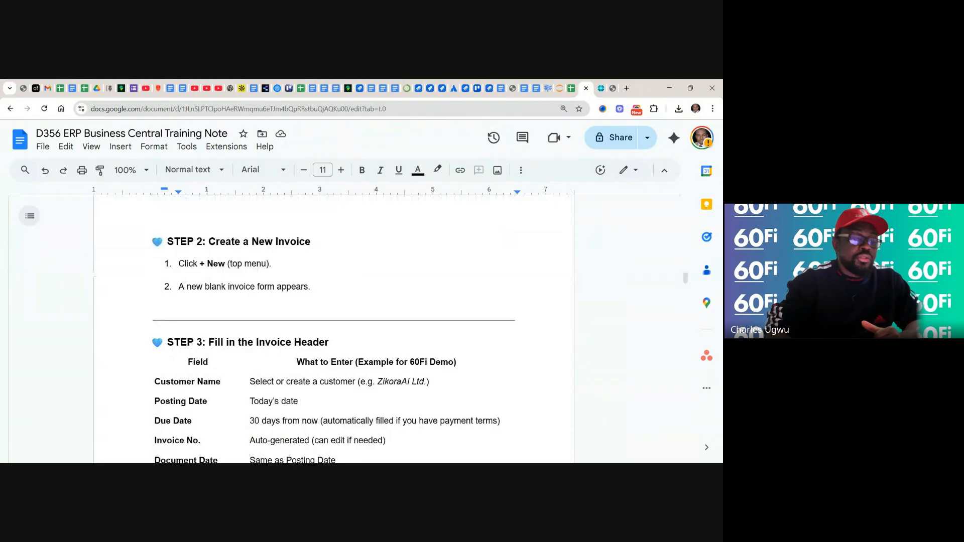
scroll(333, 327, "down", 4)
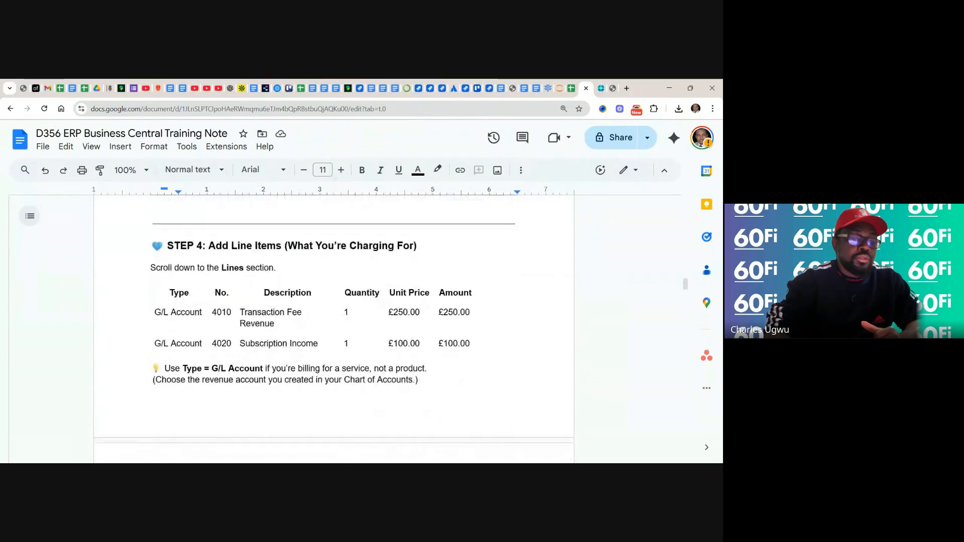
scroll(334, 327, "down", 14)
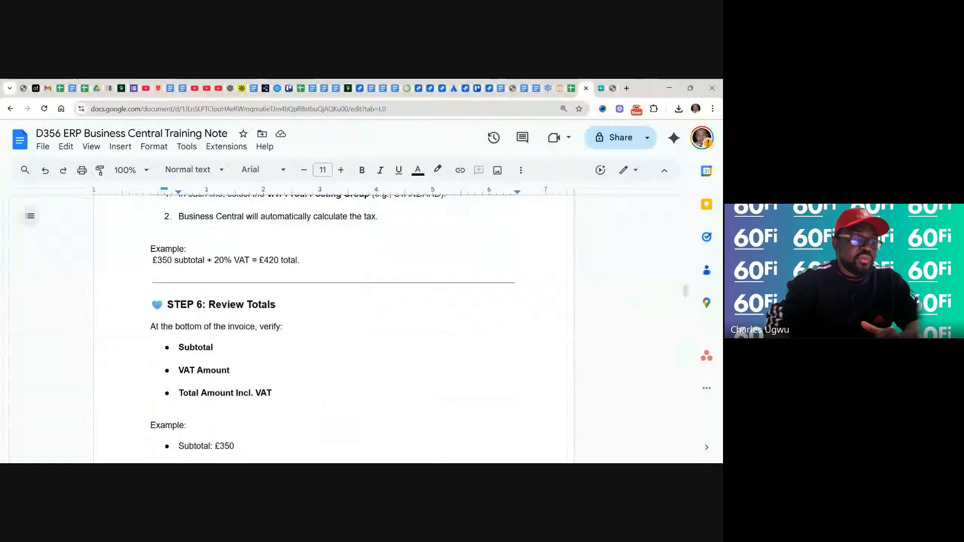
scroll(334, 326, "down", 8)
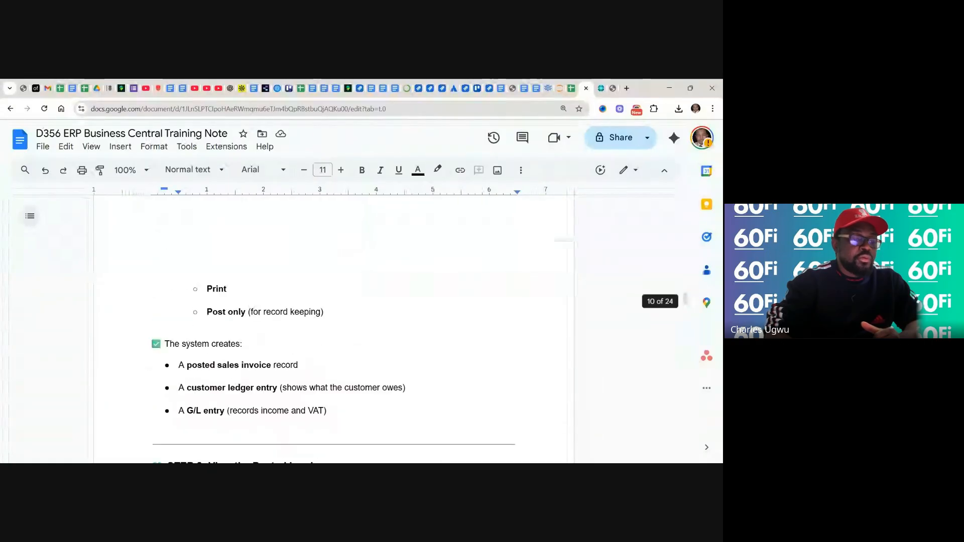
scroll(334, 326, "down", 9)
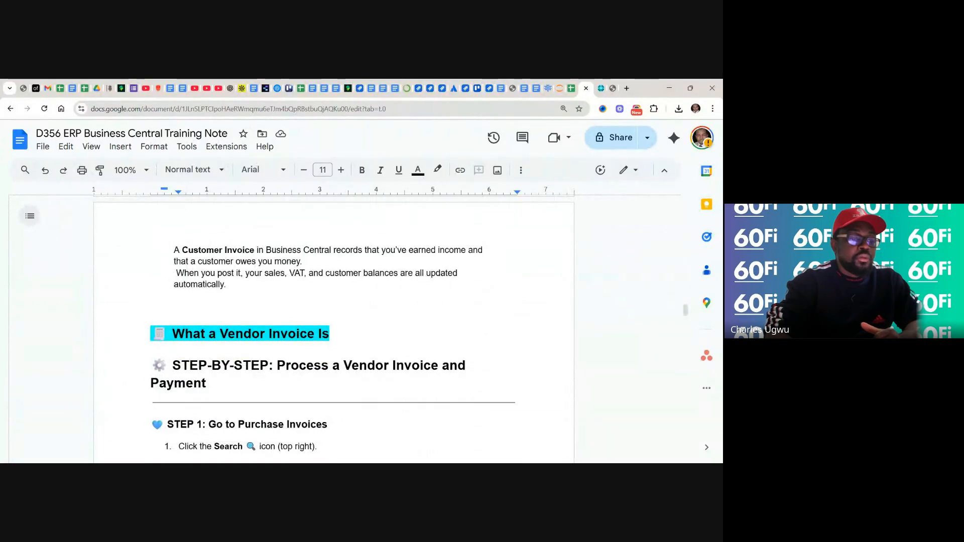
scroll(334, 326, "down", 3)
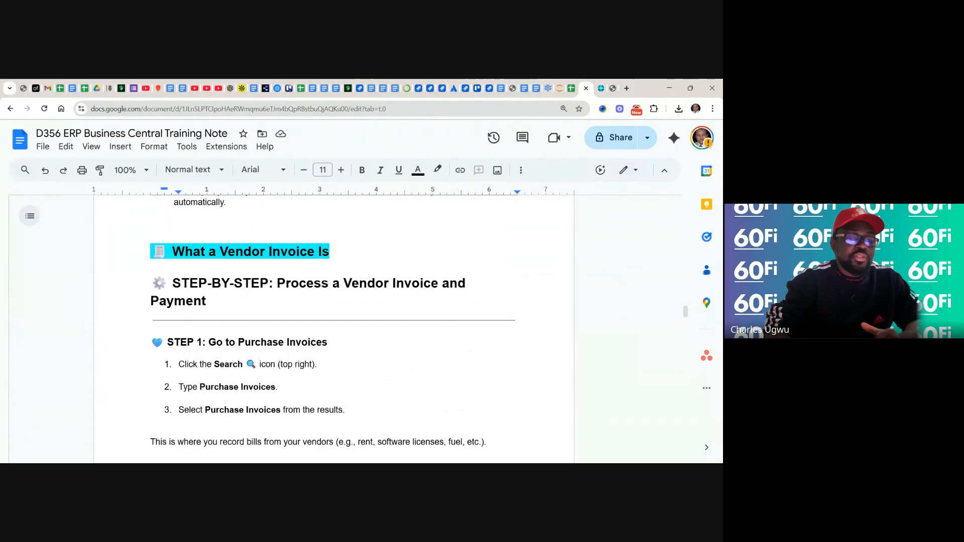
scroll(333, 326, "down", 3)
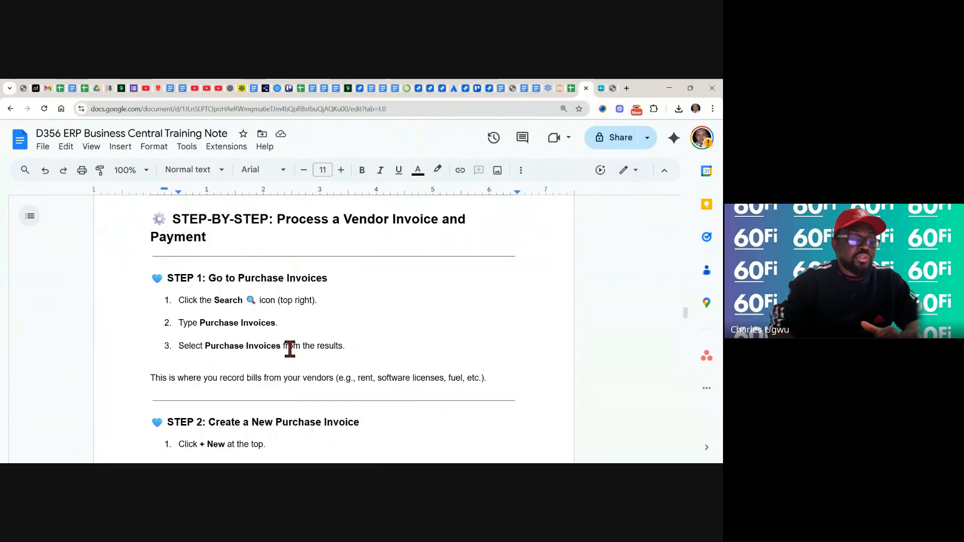
scroll(290, 350, "down", 3)
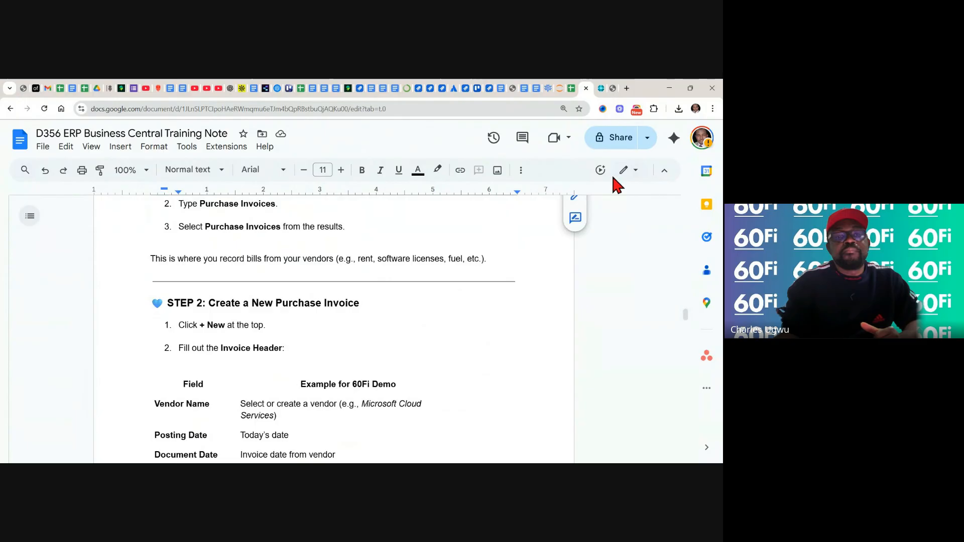
Switch back to Business Central and open the Purchase Invoices list
left_click(601, 89)
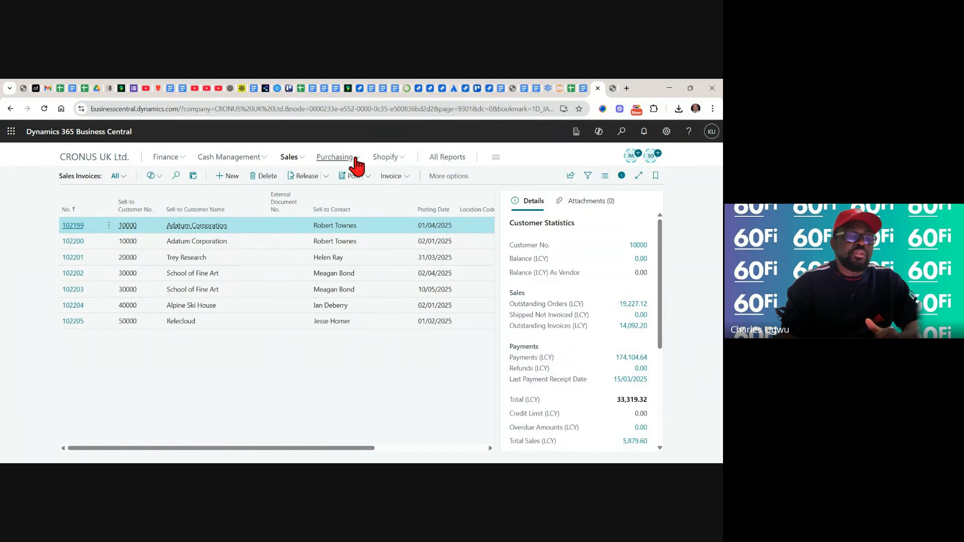
left_click(356, 159)
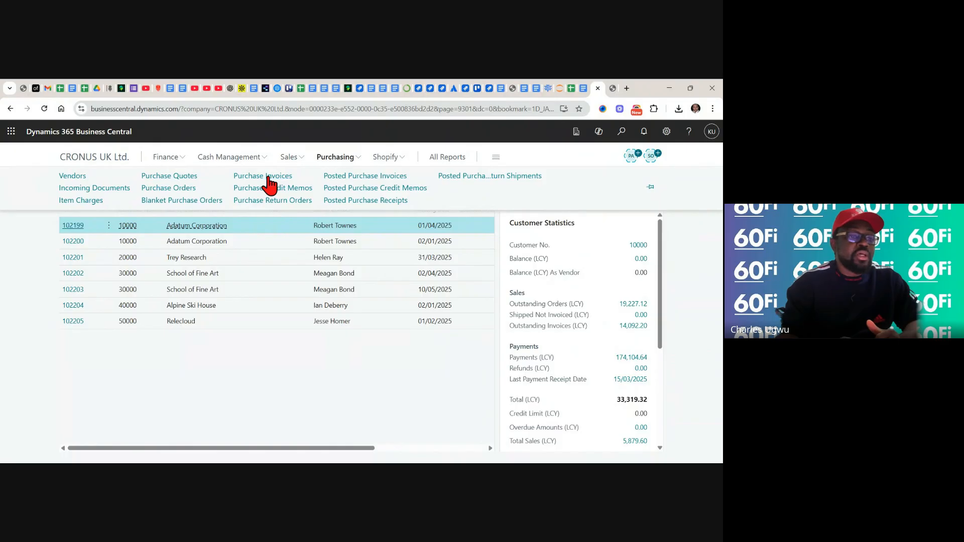
left_click(267, 177)
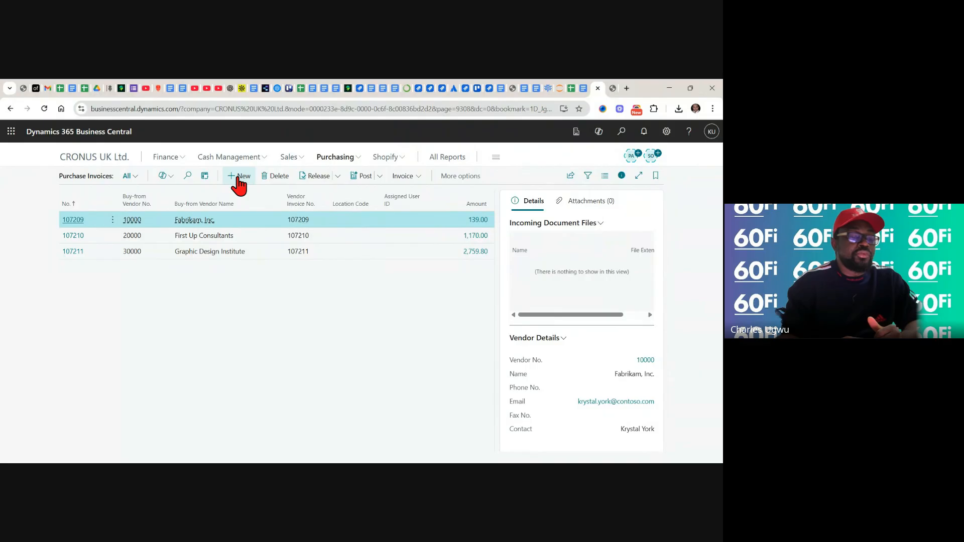
Create a new purchase invoice for the vendor Graphic Design Institute
left_click(238, 176)
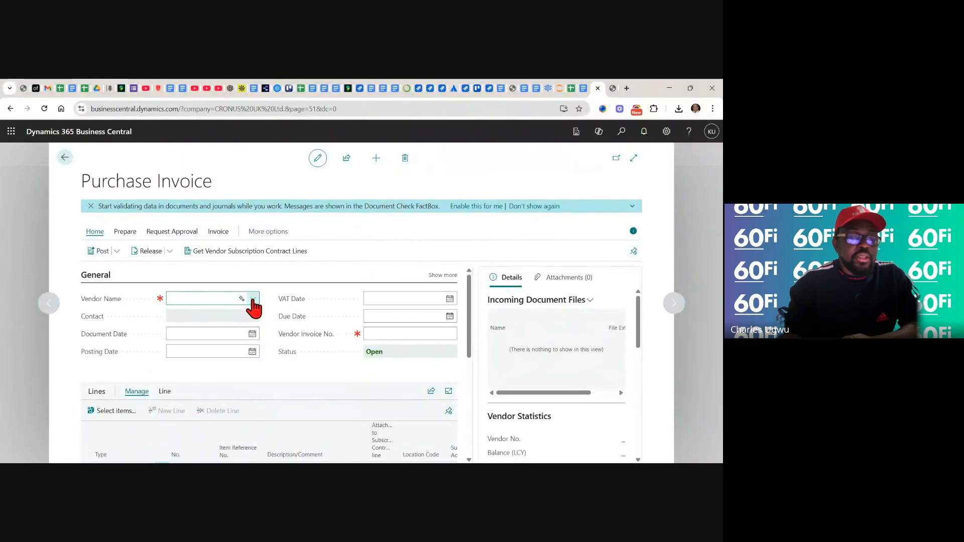
left_click(253, 300)
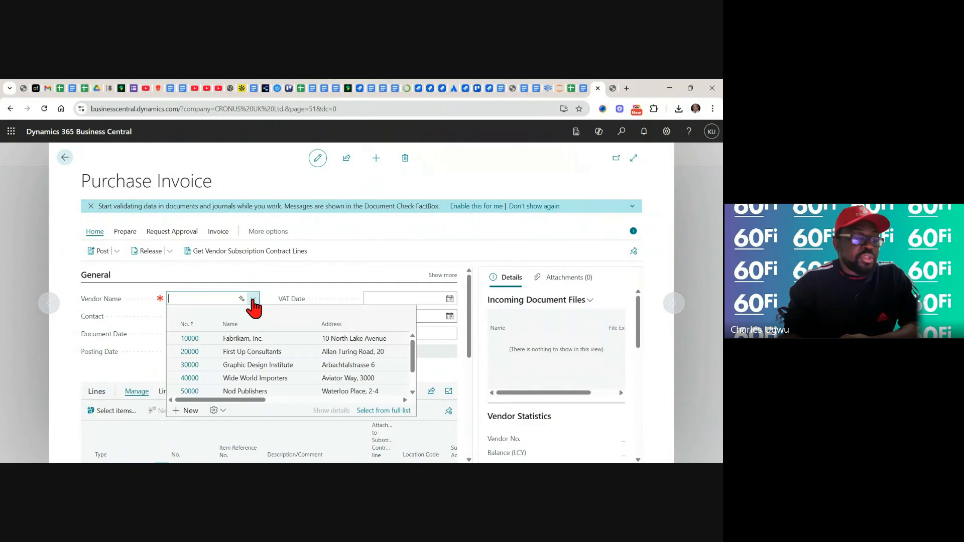
left_click(275, 367)
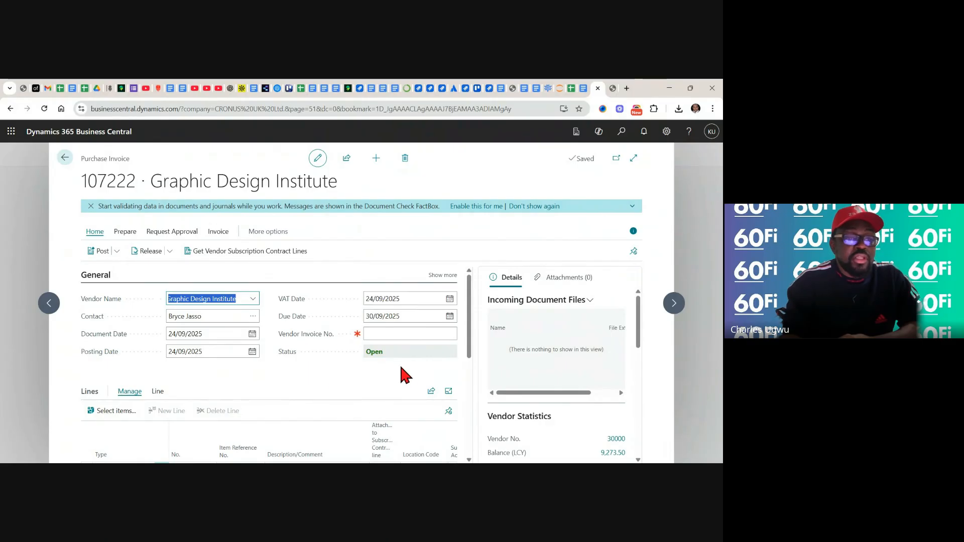
Set the purchase invoice's Vendor Invoice No. to 005
left_click(388, 316)
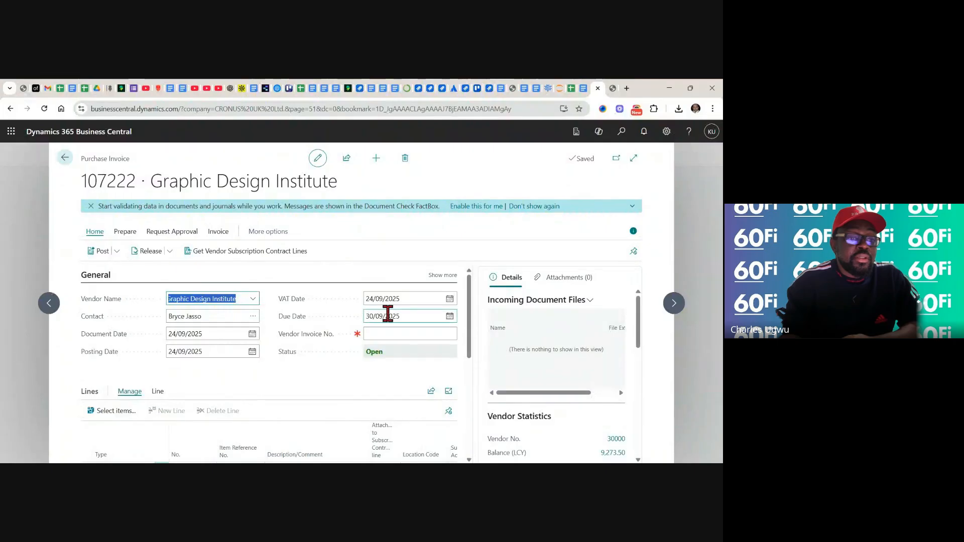
left_click(385, 335)
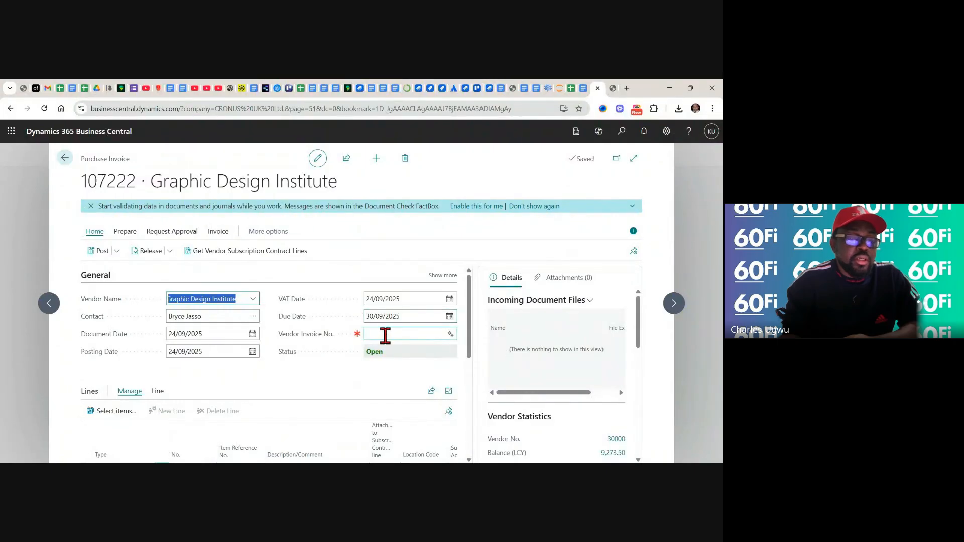
left_click(385, 336)
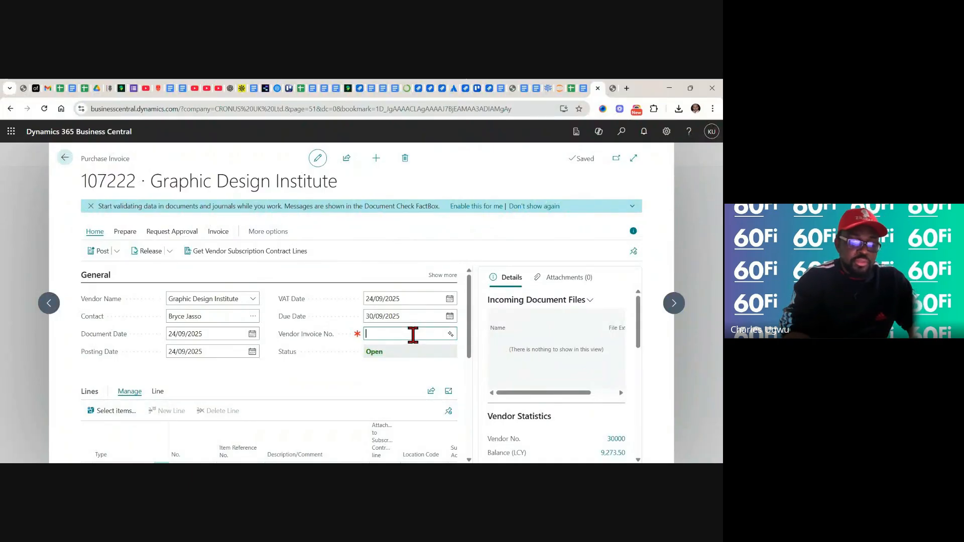
type("00")
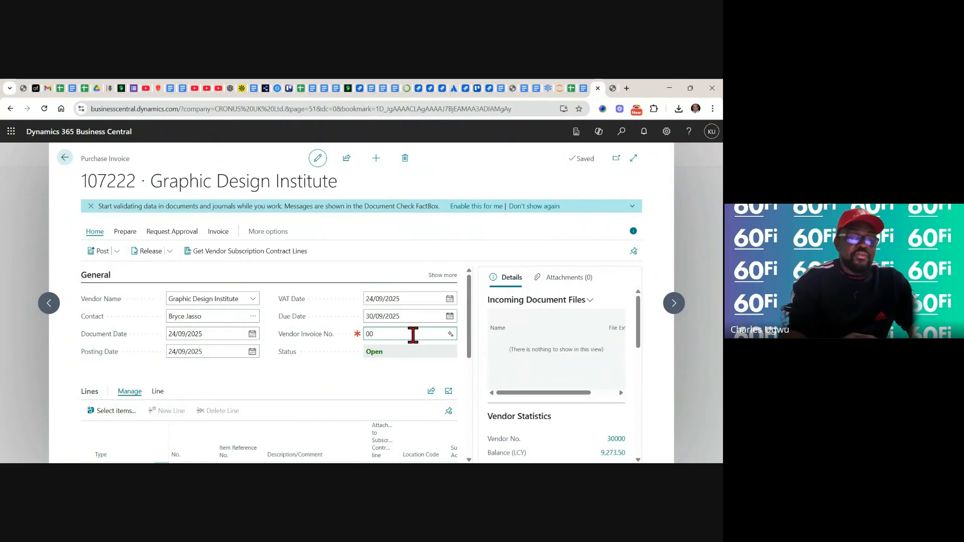
type("5")
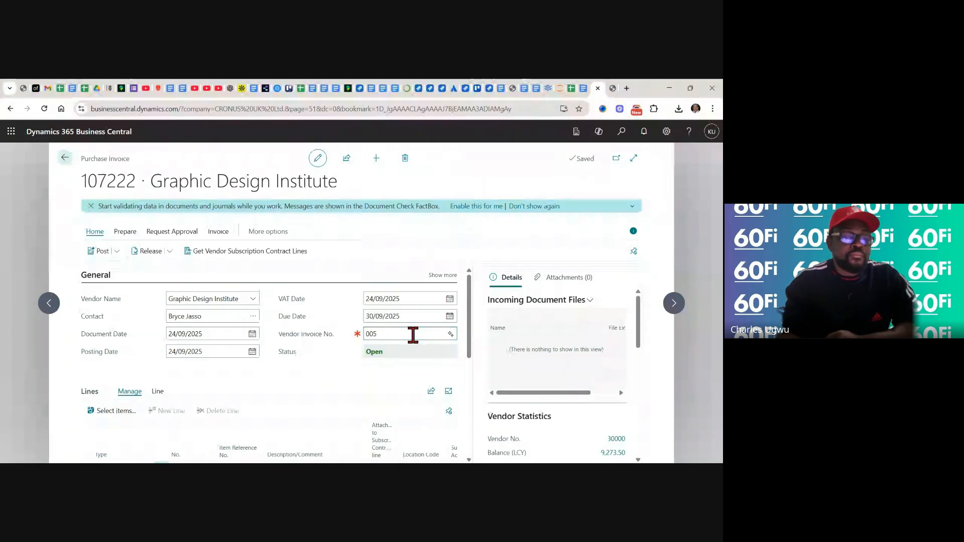
left_click(338, 389)
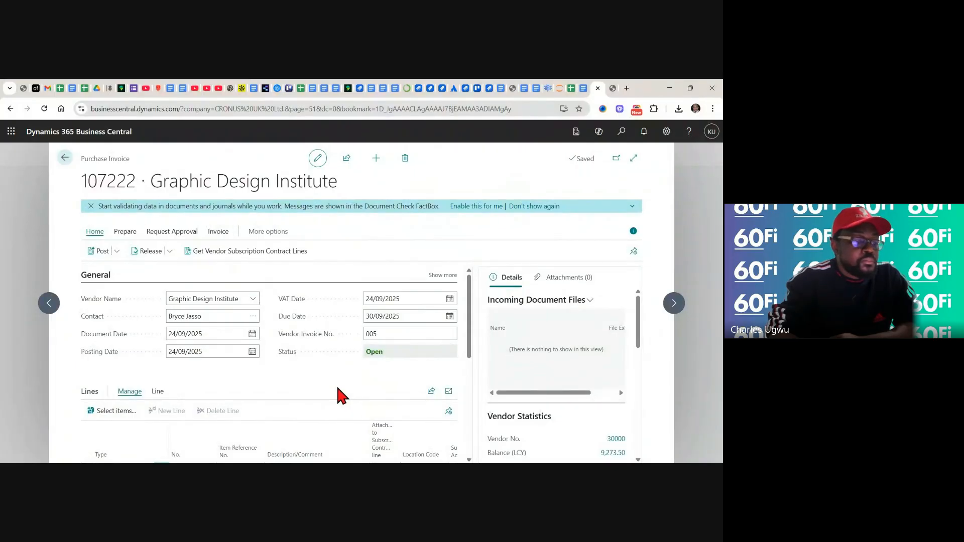
scroll(337, 388, "down", 1)
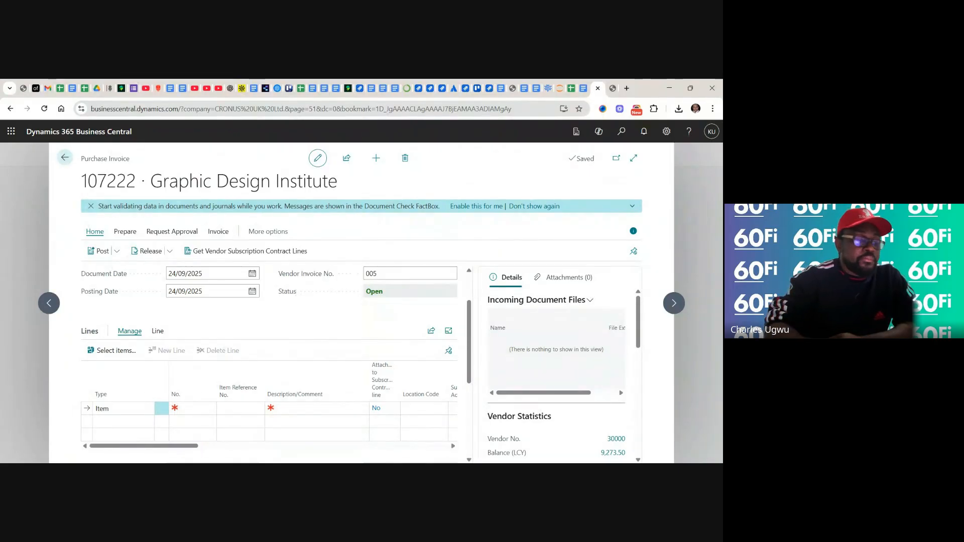
Review the type options for the first invoice line and keep it as Item
scroll(269, 351, "down", 1)
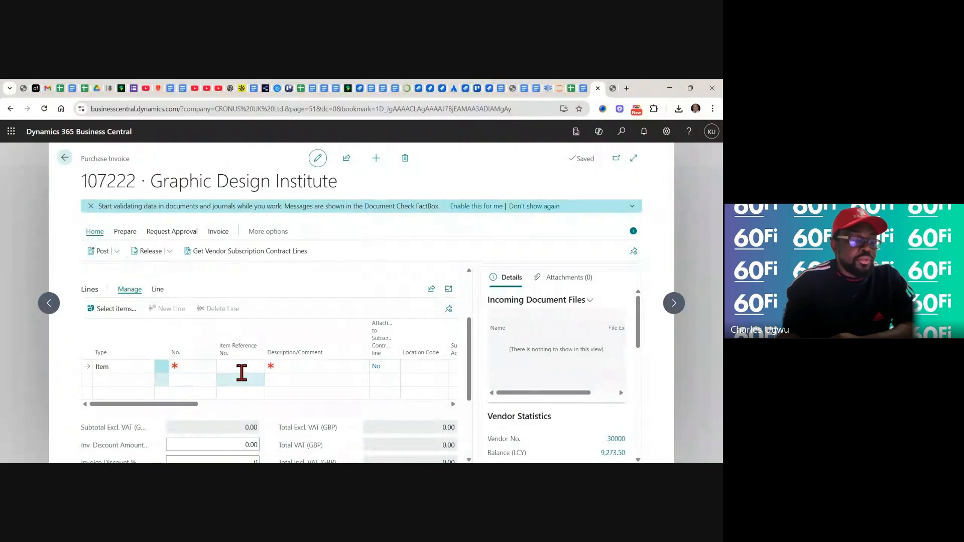
double_click(134, 368)
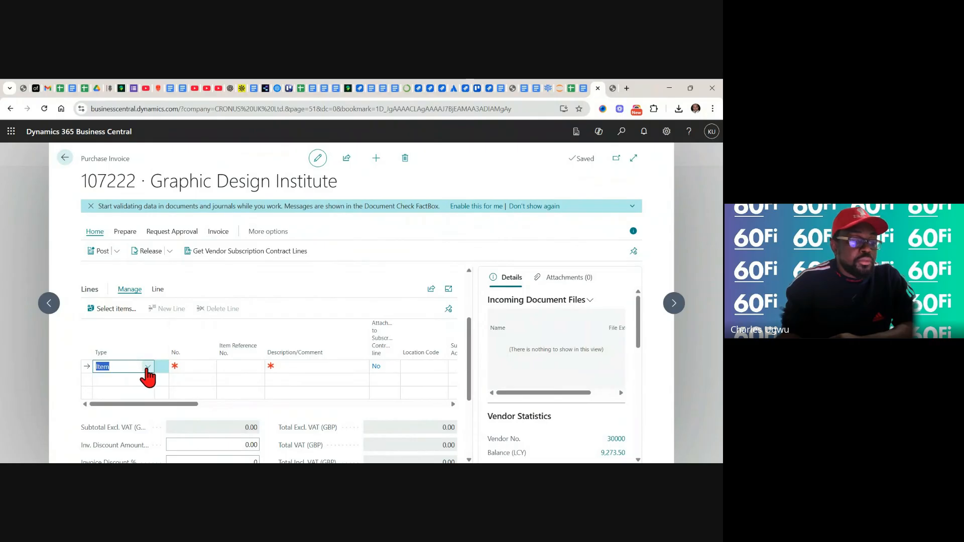
left_click(147, 369)
left_click(147, 369)
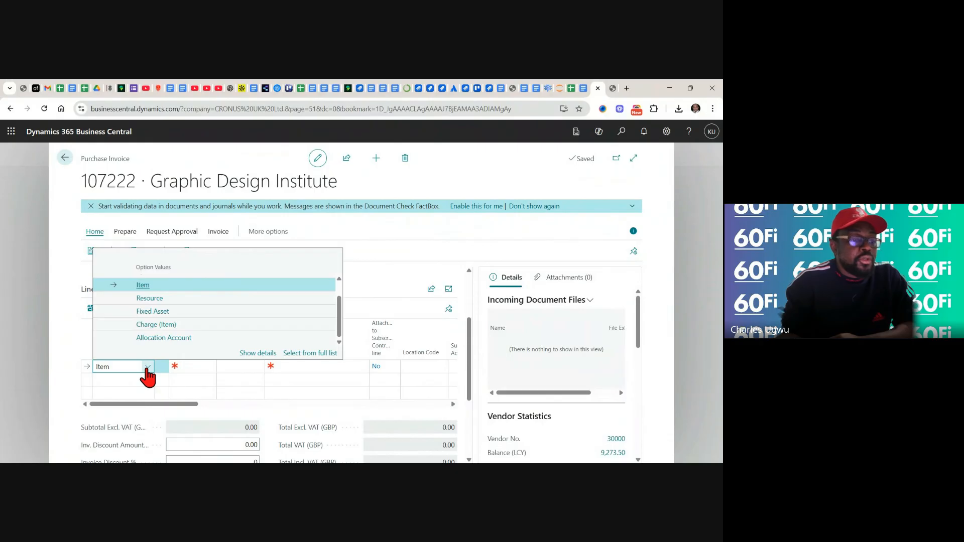
left_click(147, 370)
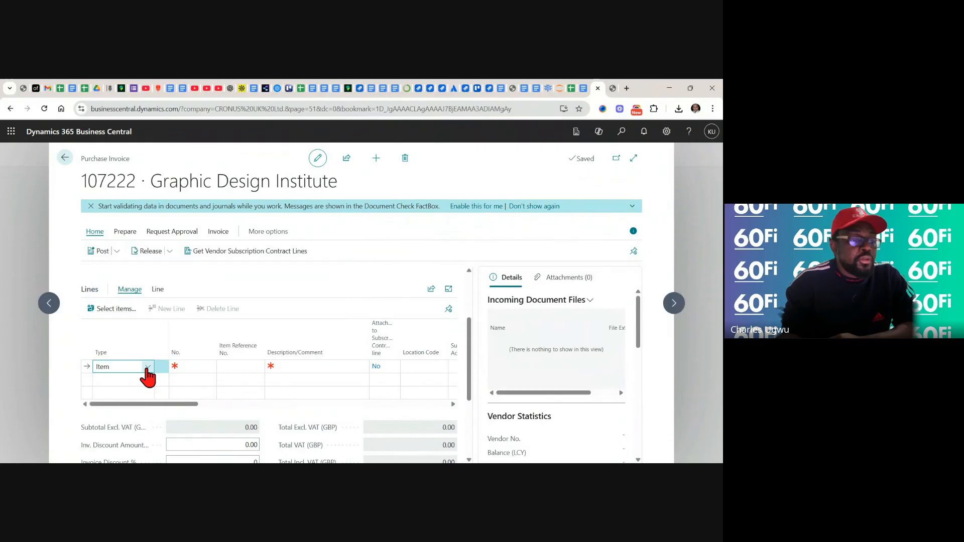
Choose item 1969-W, Conference Package 1, for the first purchase invoice line
left_click(208, 366)
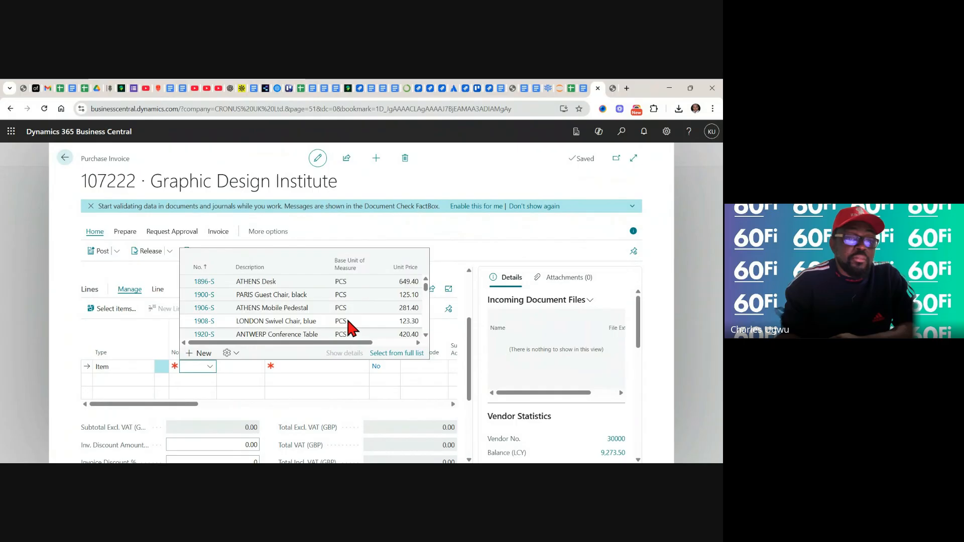
left_click(425, 334)
left_click(425, 334)
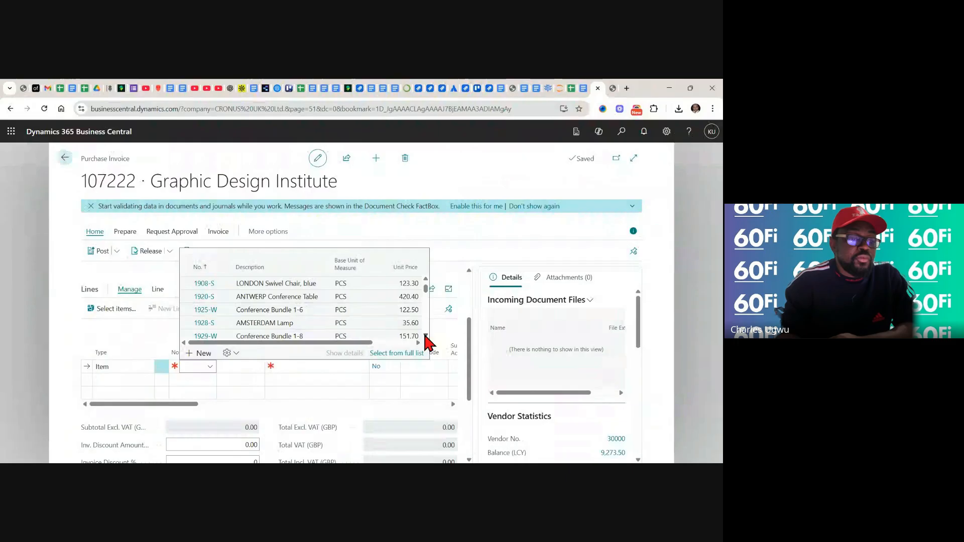
left_click(425, 336)
left_click(425, 335)
left_click(425, 335)
left_click(425, 335)
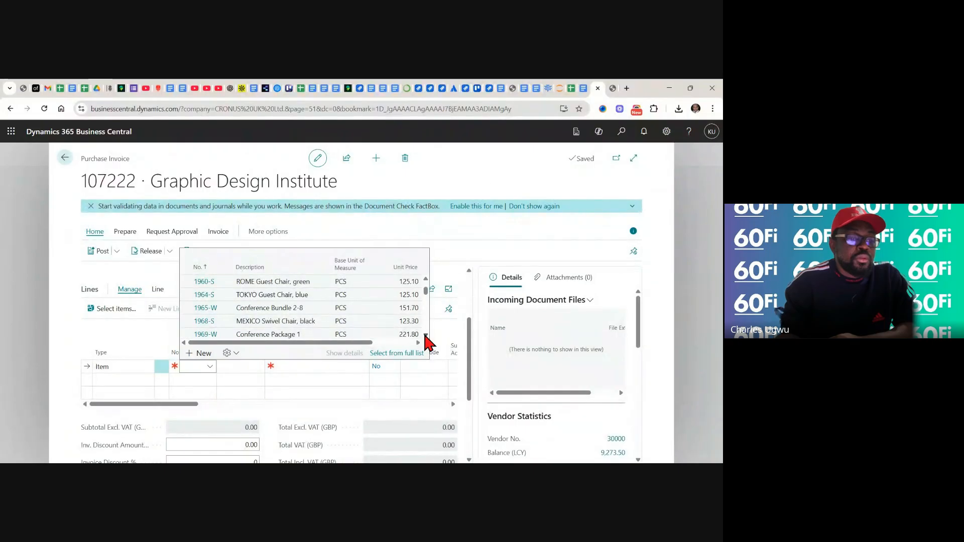
left_click(425, 335)
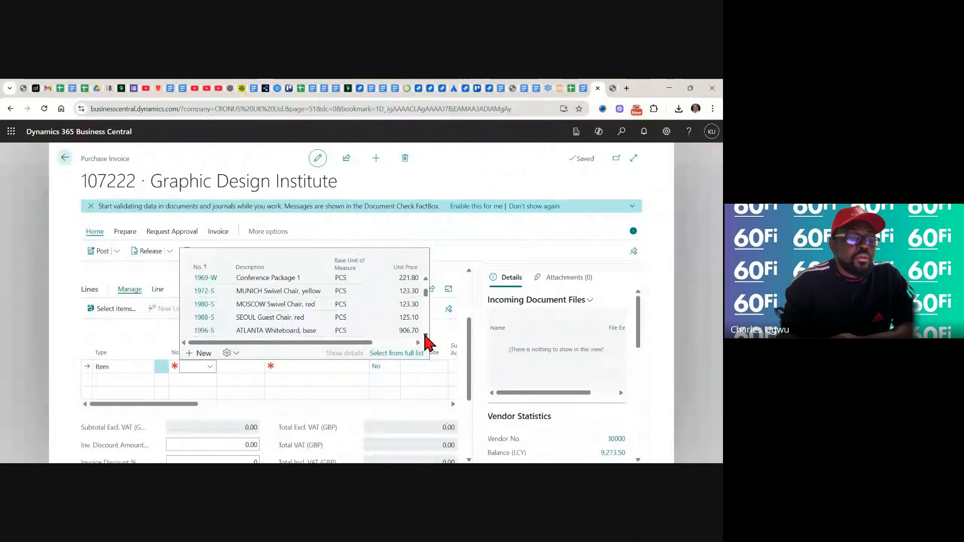
left_click(270, 282)
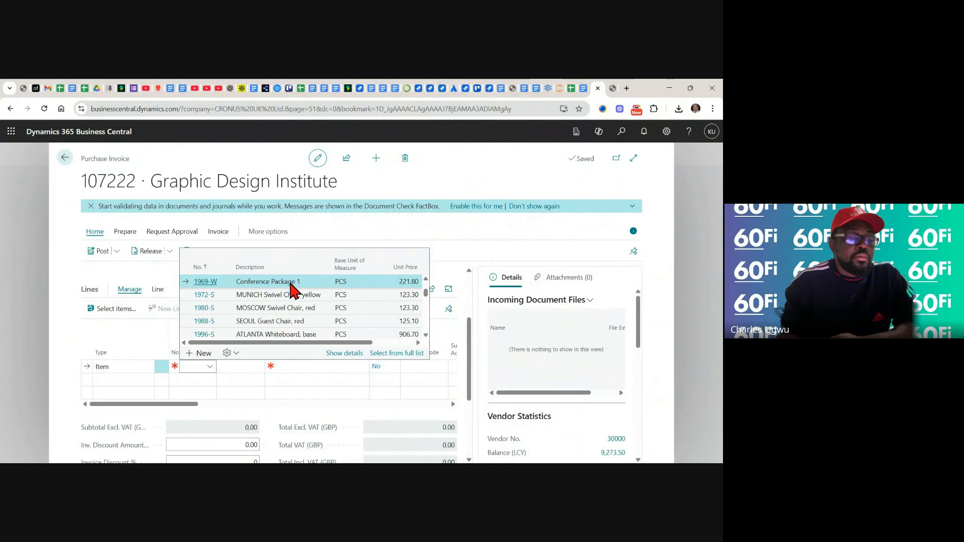
left_click(291, 283)
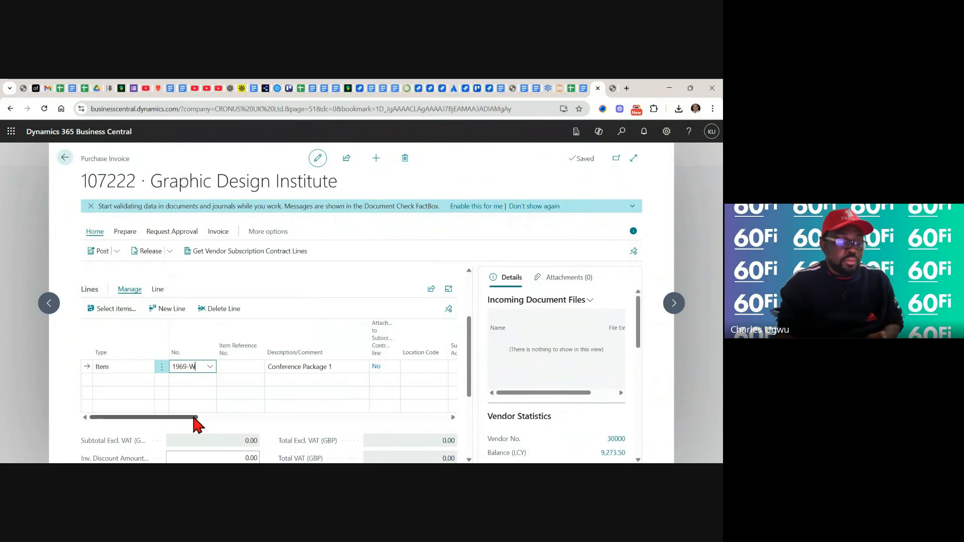
Set the Conference Package 1 line's quantity to 1 and its direct unit cost excluding VAT to 100
left_click_drag(194, 415, 289, 419)
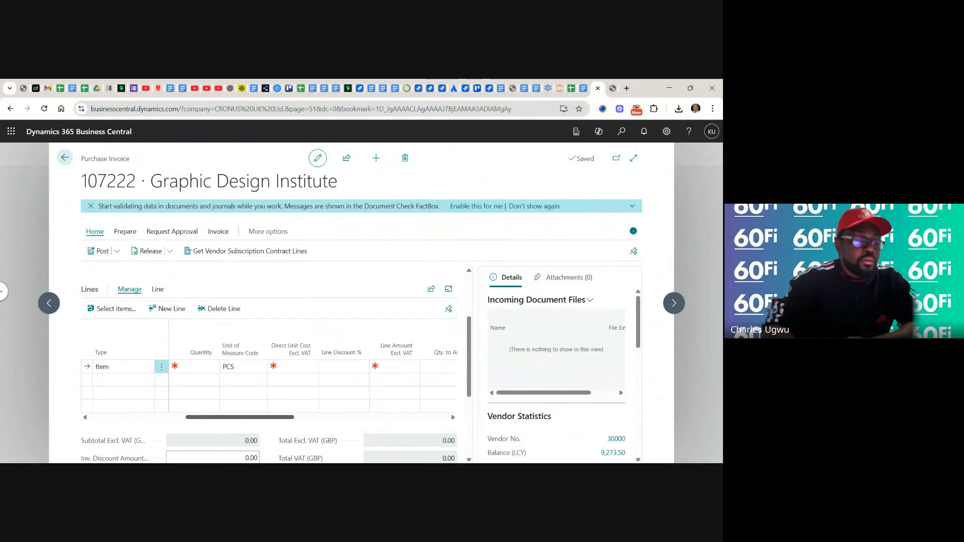
left_click(85, 418)
left_click(246, 367)
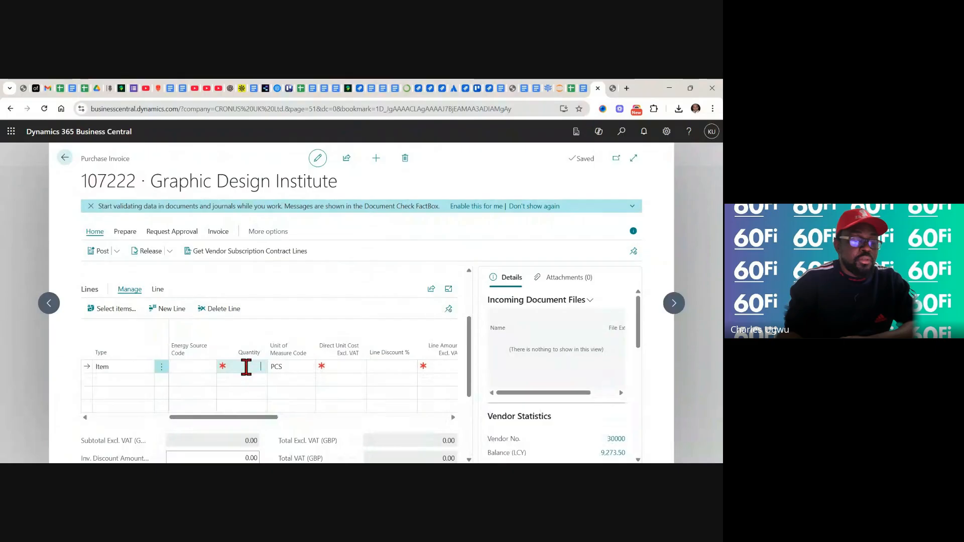
type("1")
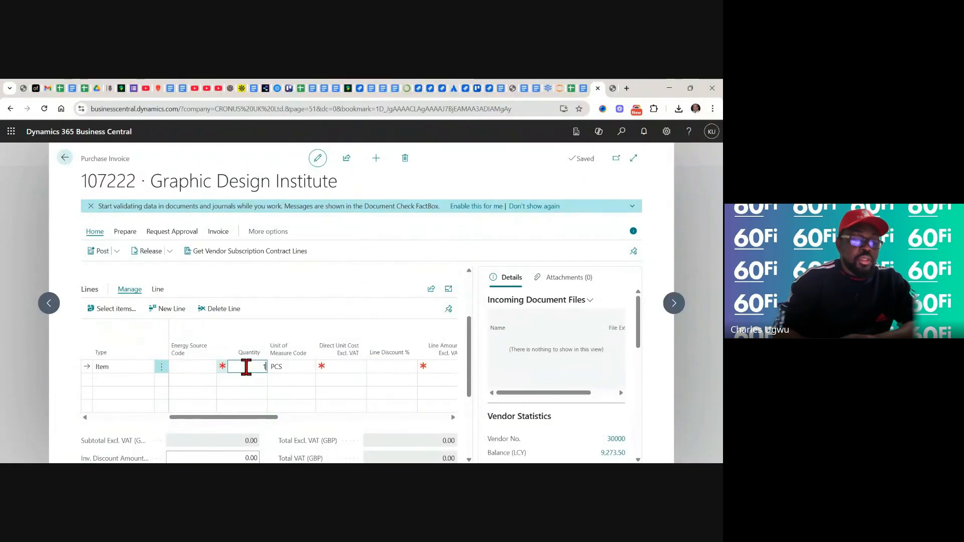
left_click(343, 367)
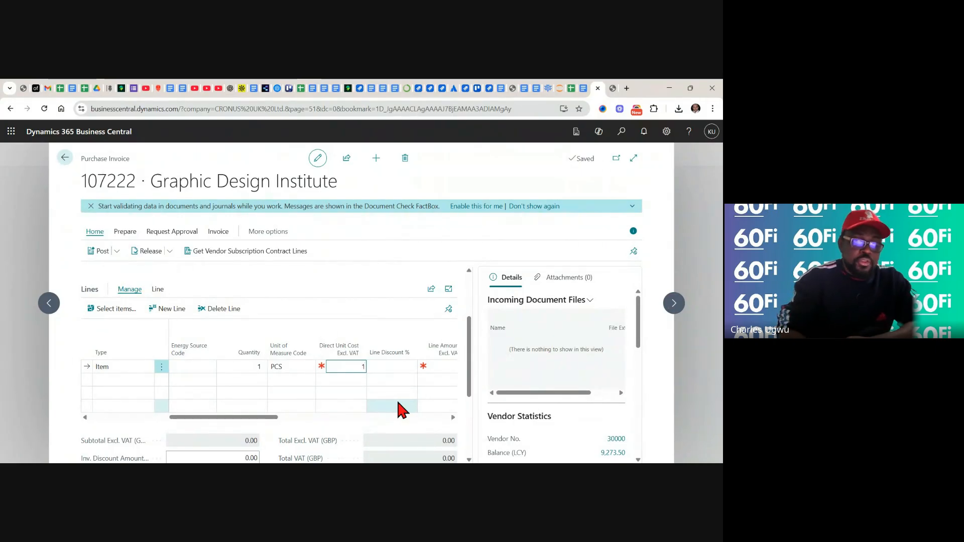
type("00")
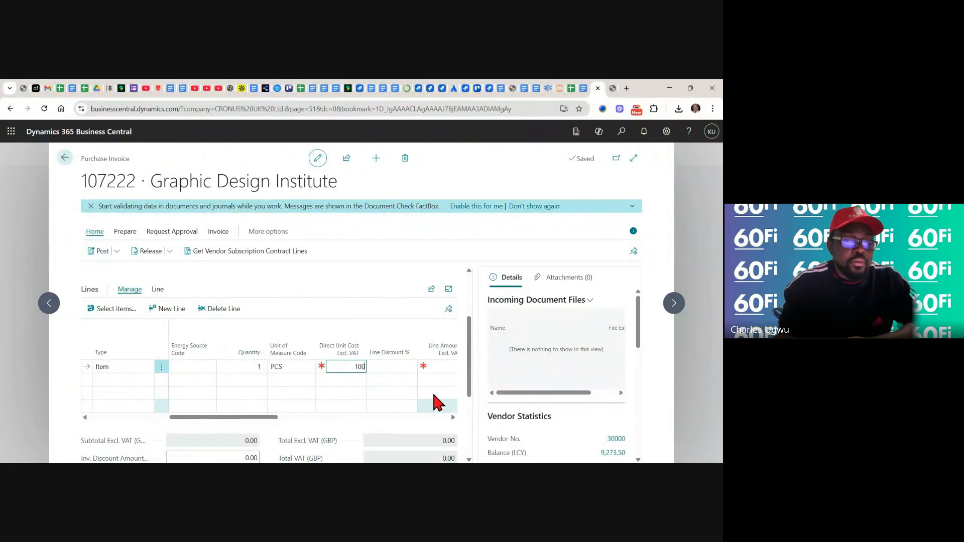
left_click(387, 366)
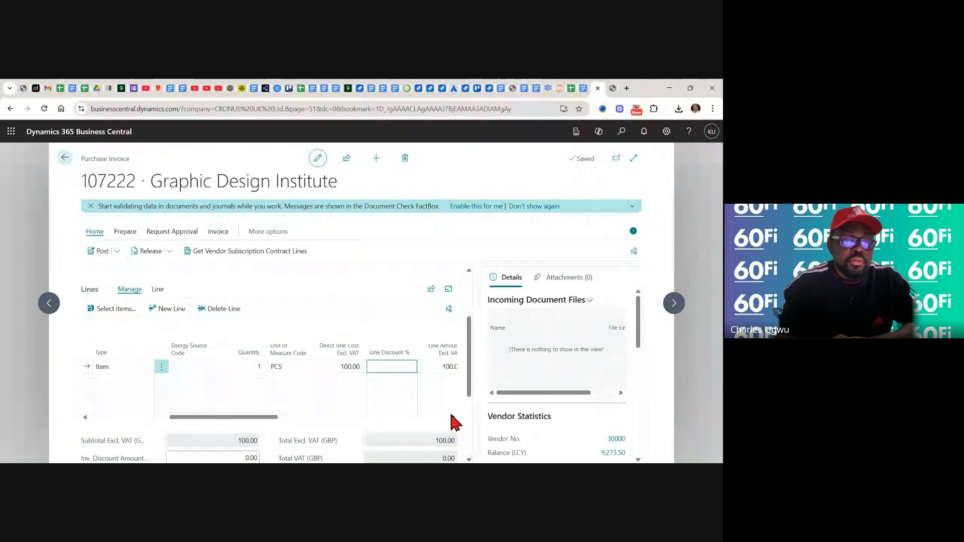
Examine the invoice line's remaining columns, the invoice totals and the collapsed sections below them
scroll(452, 415, "right", 4)
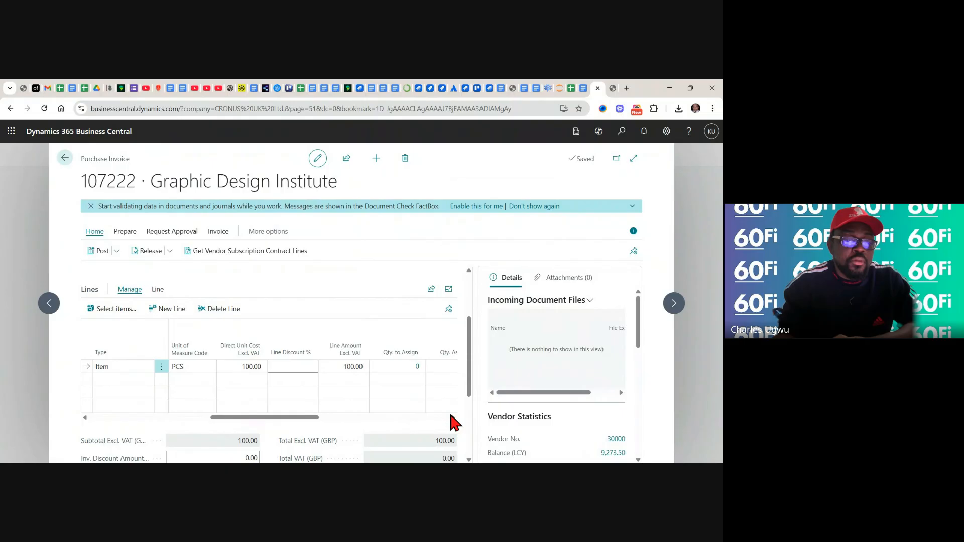
scroll(451, 417, "right", 2)
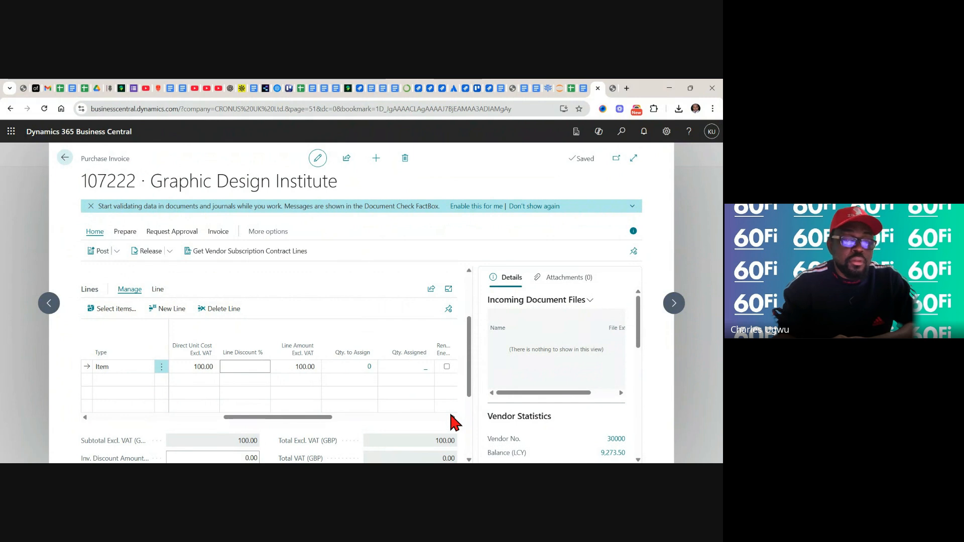
scroll(454, 423, "right", 2)
scroll(455, 423, "right", 2)
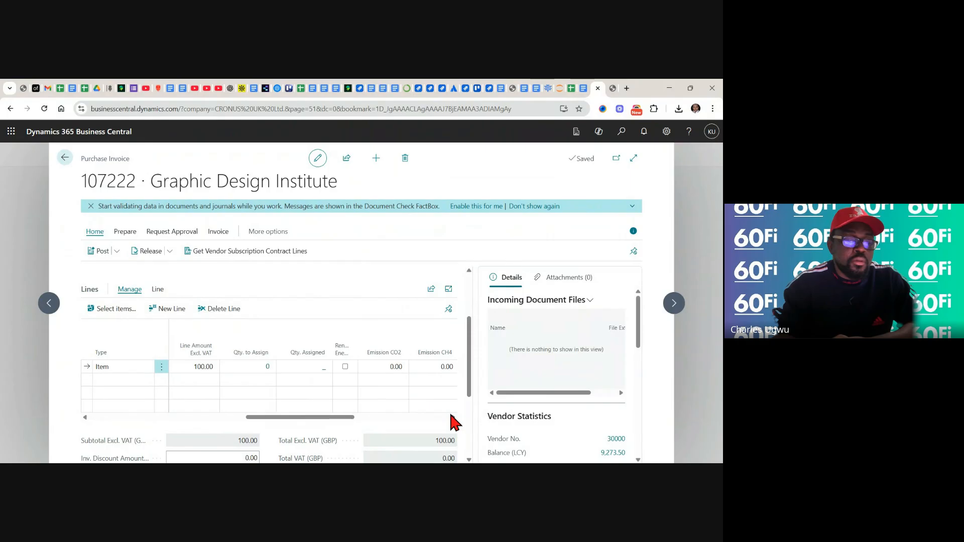
scroll(455, 424, "right", 2)
scroll(455, 423, "right", 2)
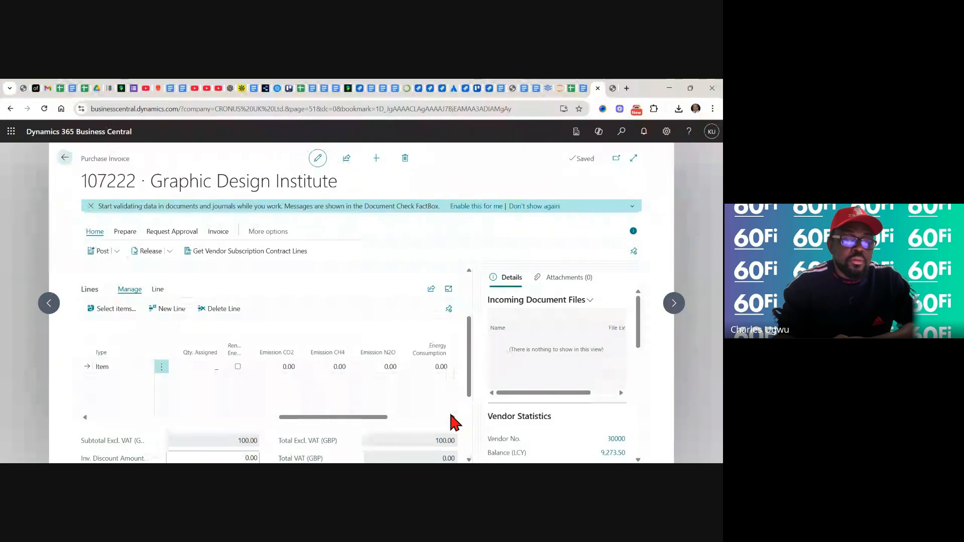
scroll(454, 423, "right", 4)
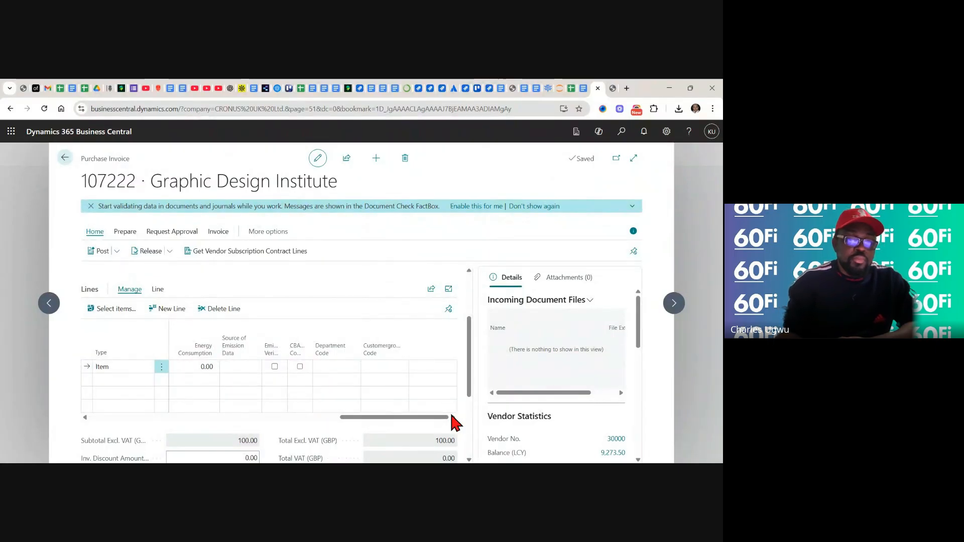
left_click(468, 460)
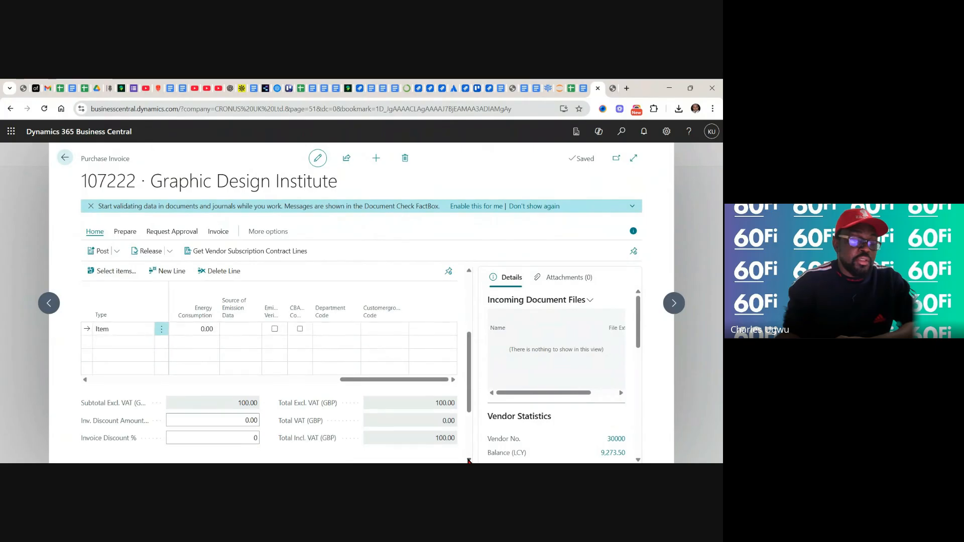
left_click(468, 460)
left_click(468, 460)
left_click(468, 460)
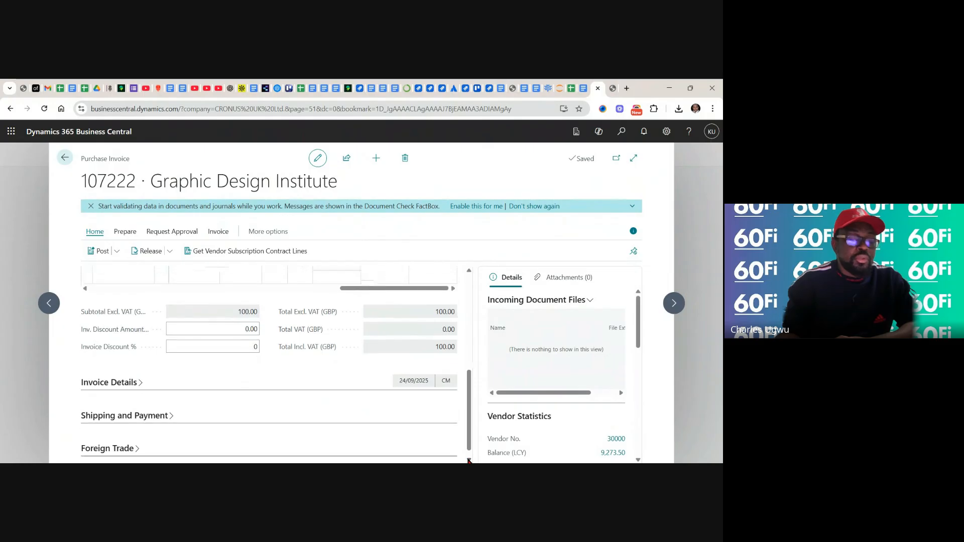
left_click(468, 460)
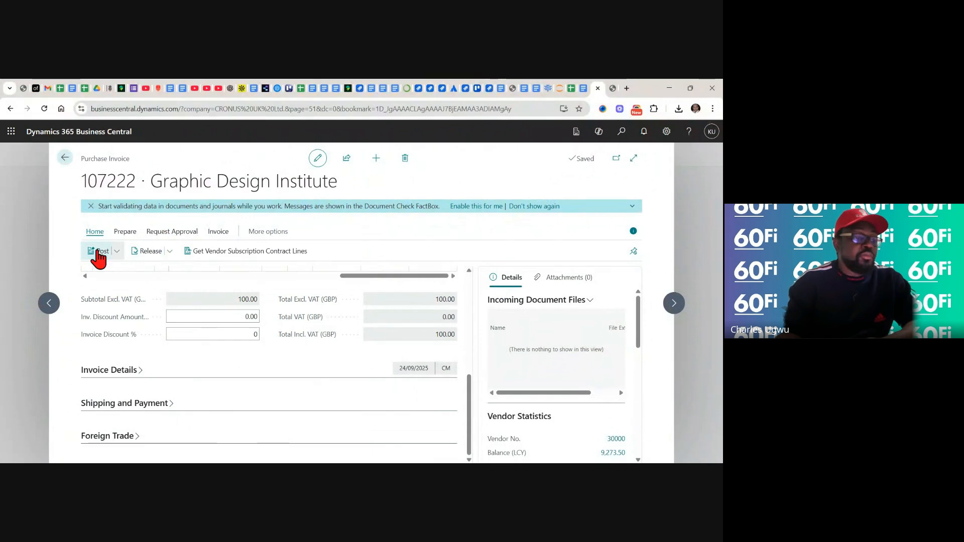
Post the purchase invoice, review the posted document, and return to the Purchase Invoices list
left_click(116, 251)
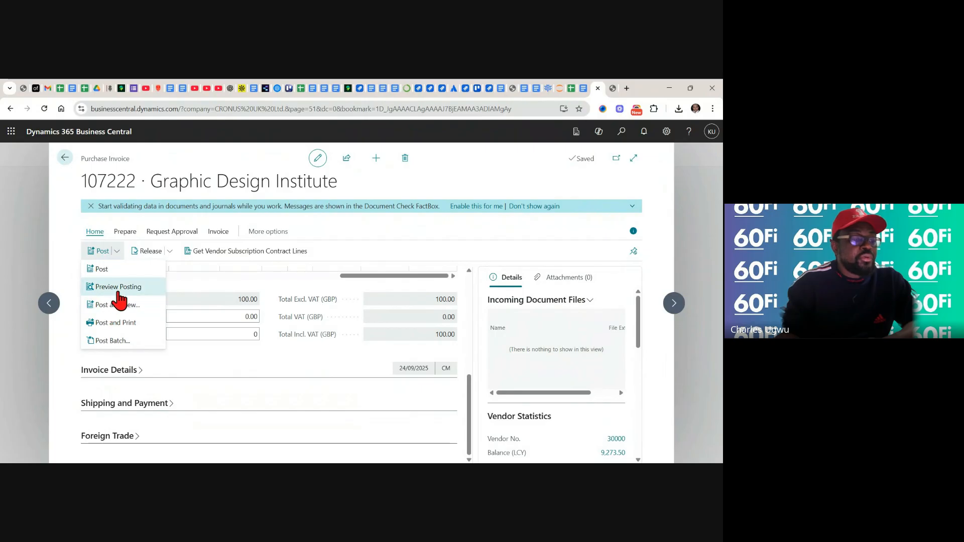
left_click(103, 270)
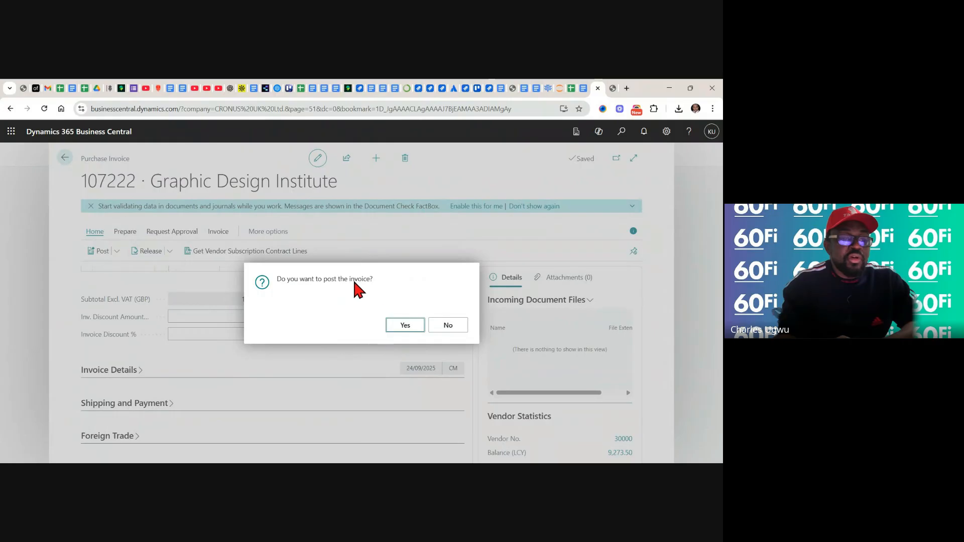
left_click(405, 325)
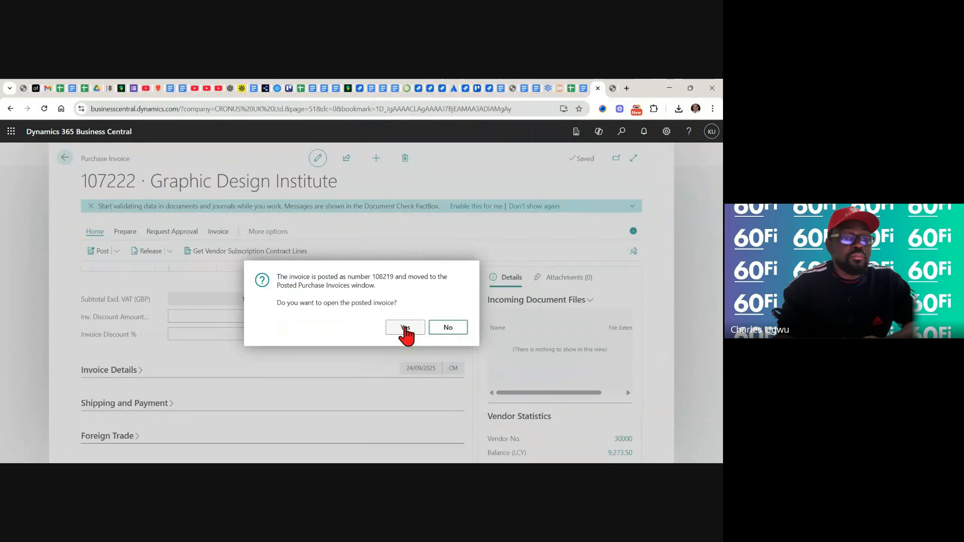
left_click(405, 327)
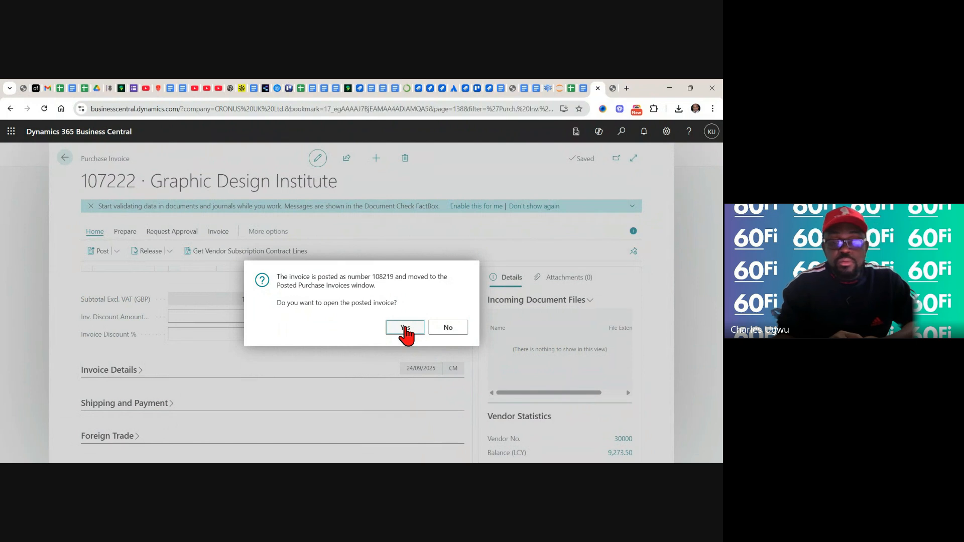
left_click(405, 327)
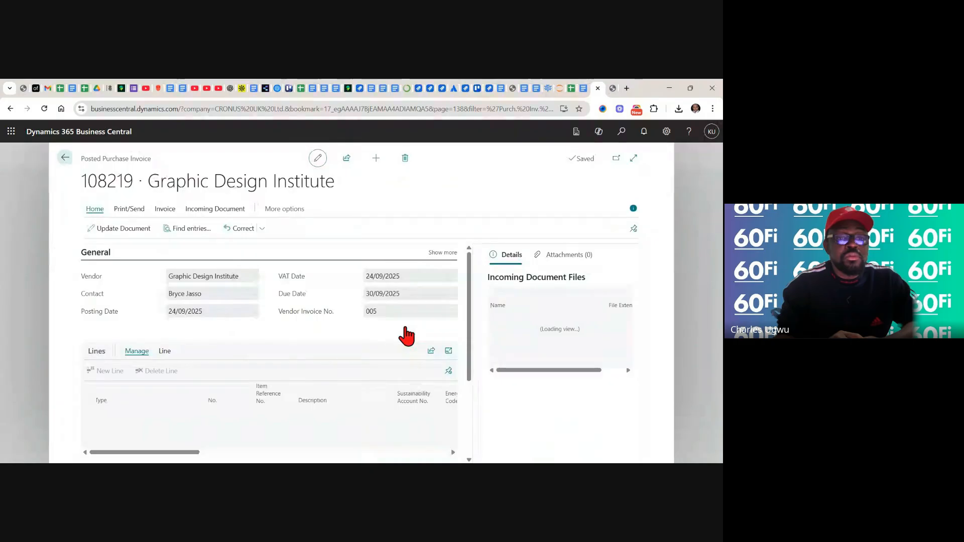
scroll(406, 334, "down", 3)
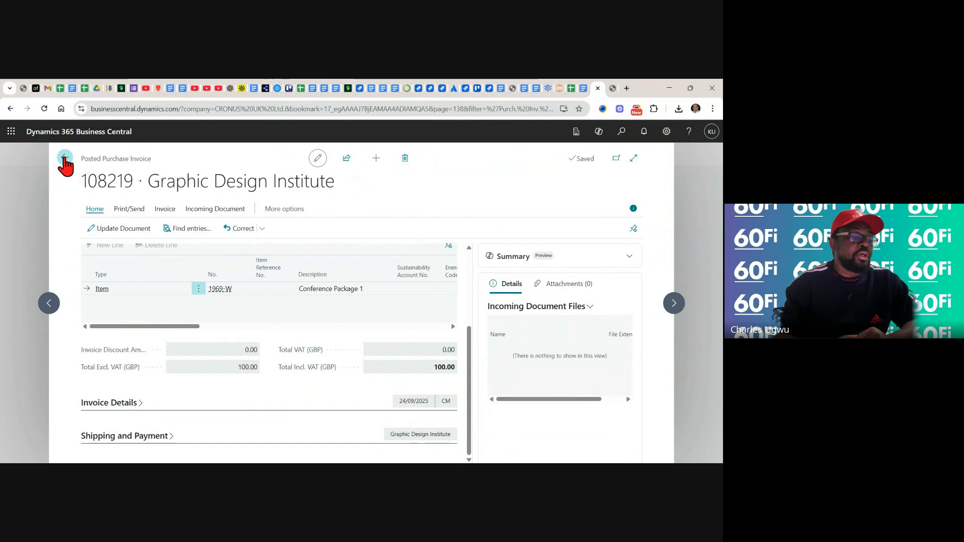
left_click(64, 159)
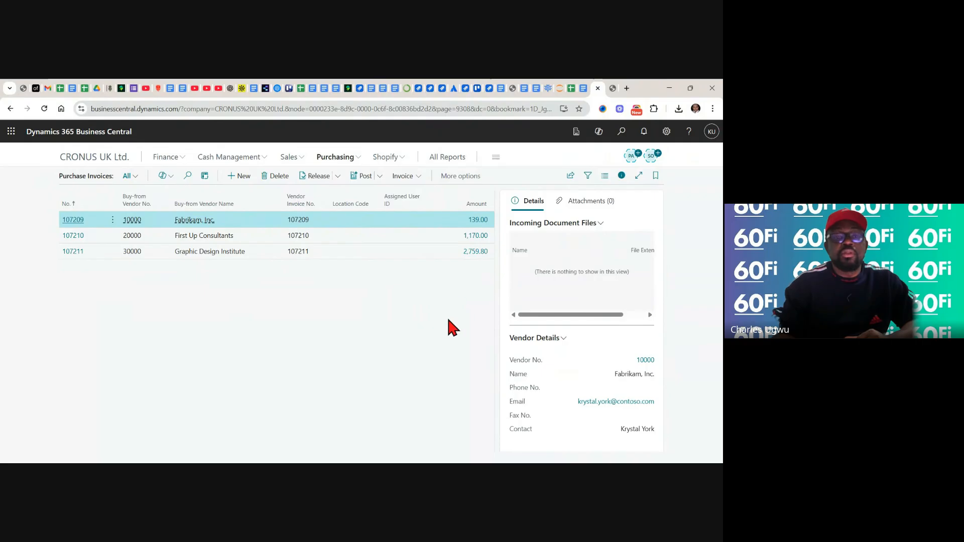
Switch to the product backlog in Google Sheets and set the result of test case AP-001_TC01 to Pass
left_click(571, 89)
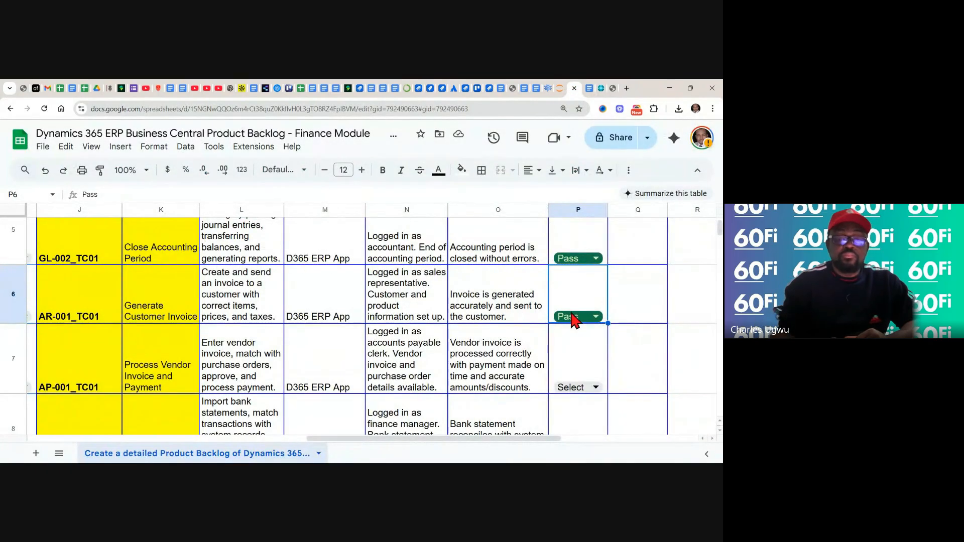
scroll(658, 365, "down", 1)
scroll(653, 332, "down", 2)
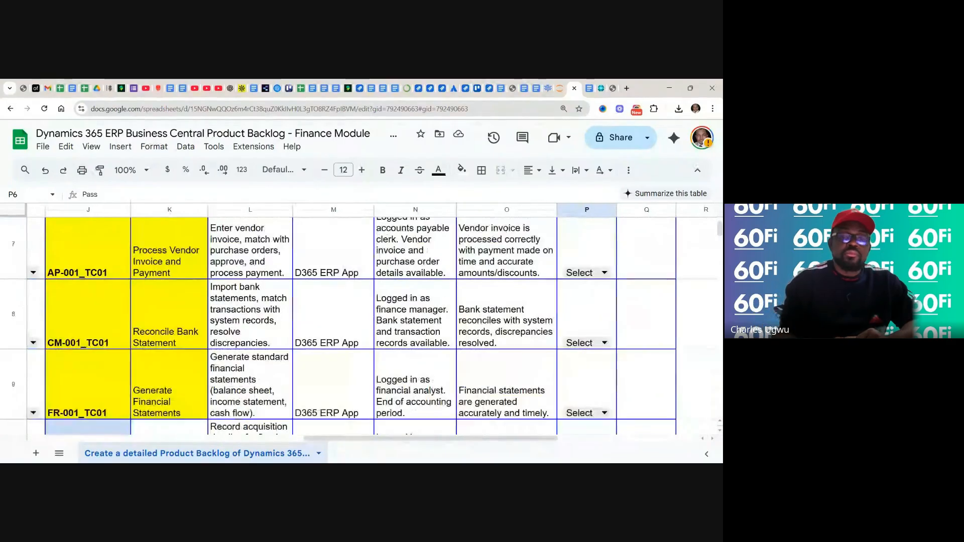
left_click(605, 274)
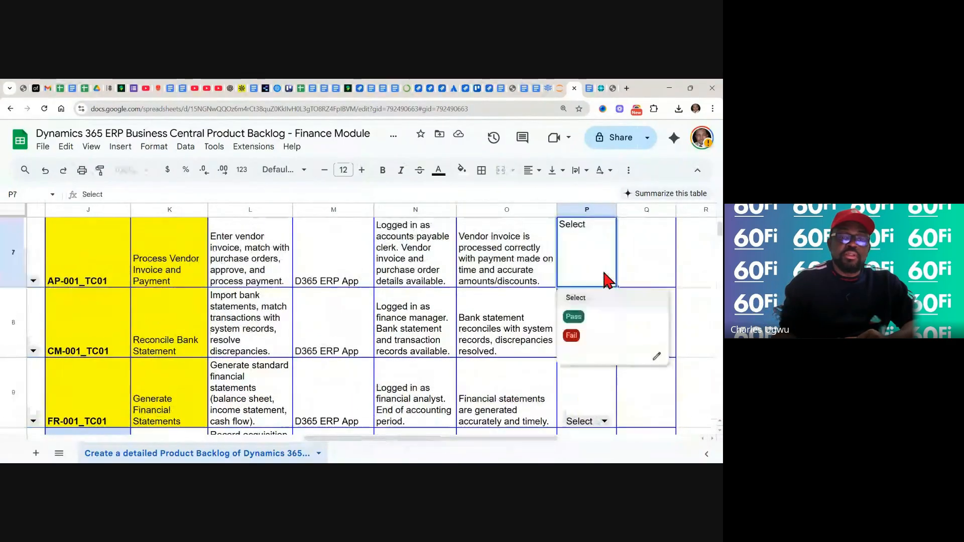
left_click(581, 323)
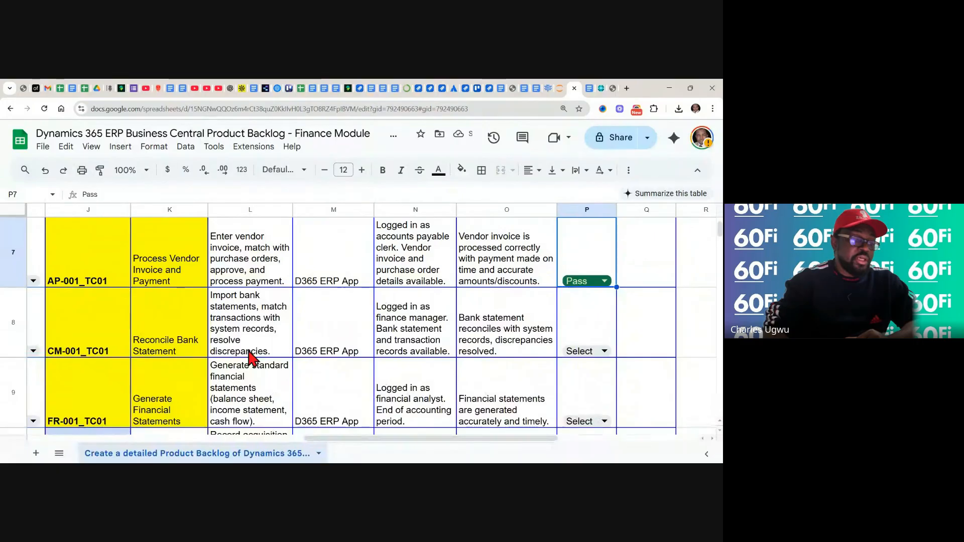
Check the next test case in the backlog, switch to the training note in Google Docs and read the vendor invoice and payment steps through to Bank Reconciliation
scroll(352, 321, "down", 2)
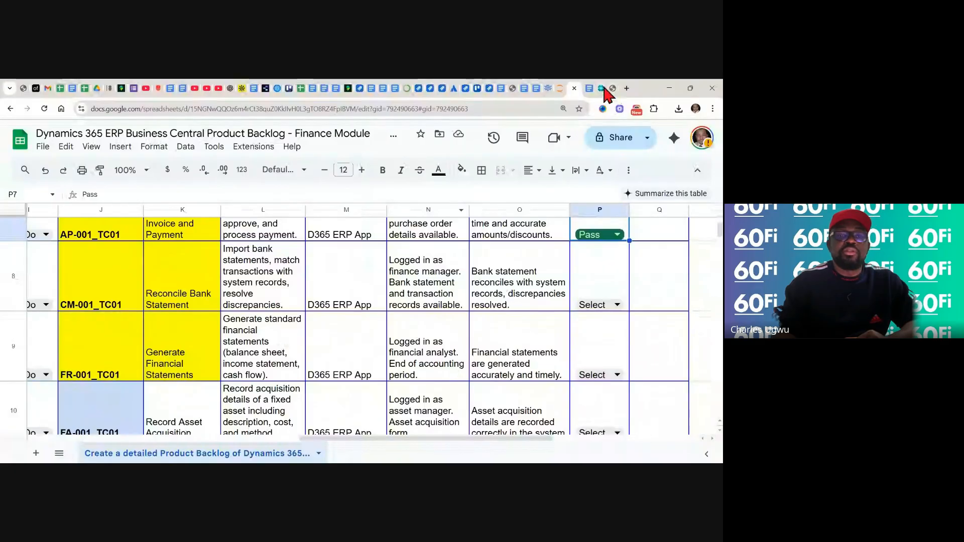
left_click(590, 92)
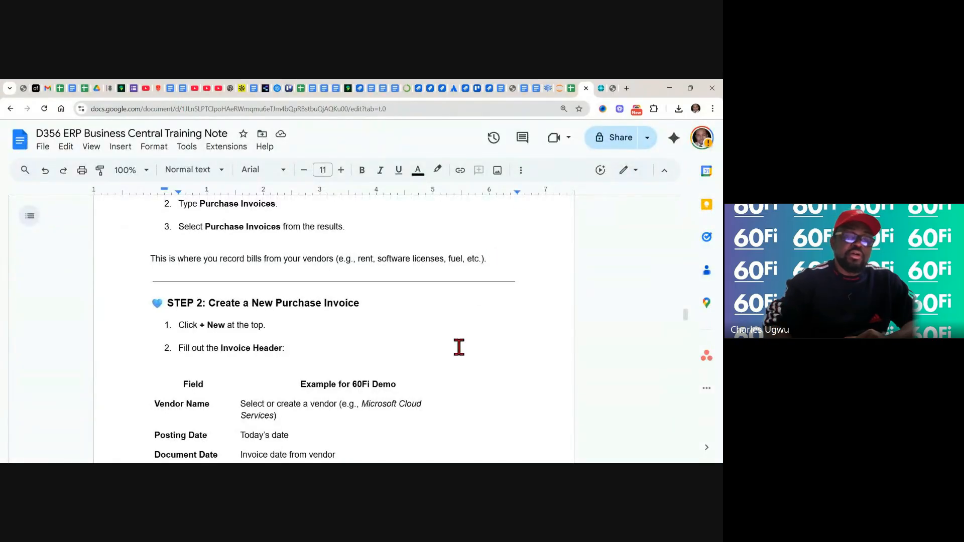
scroll(459, 347, "down", 5)
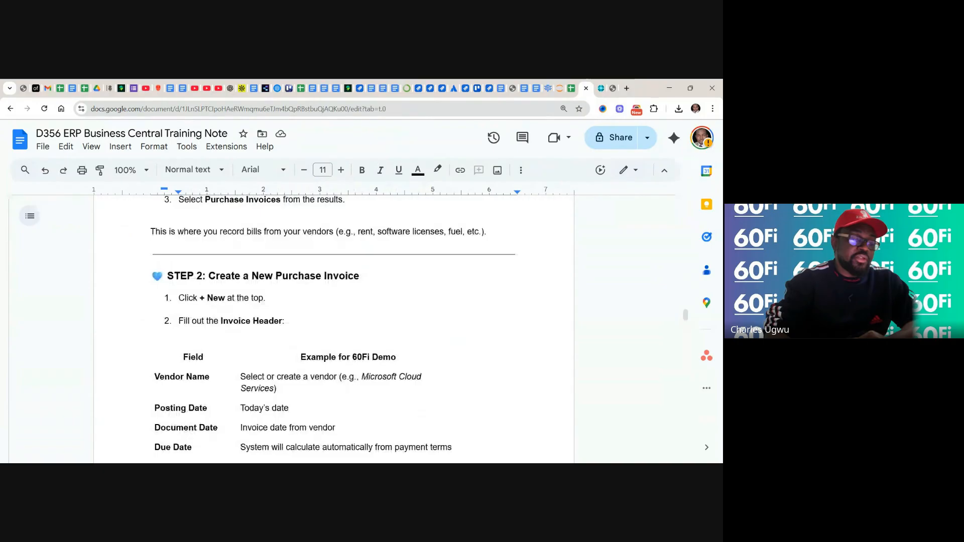
scroll(334, 326, "down", 3)
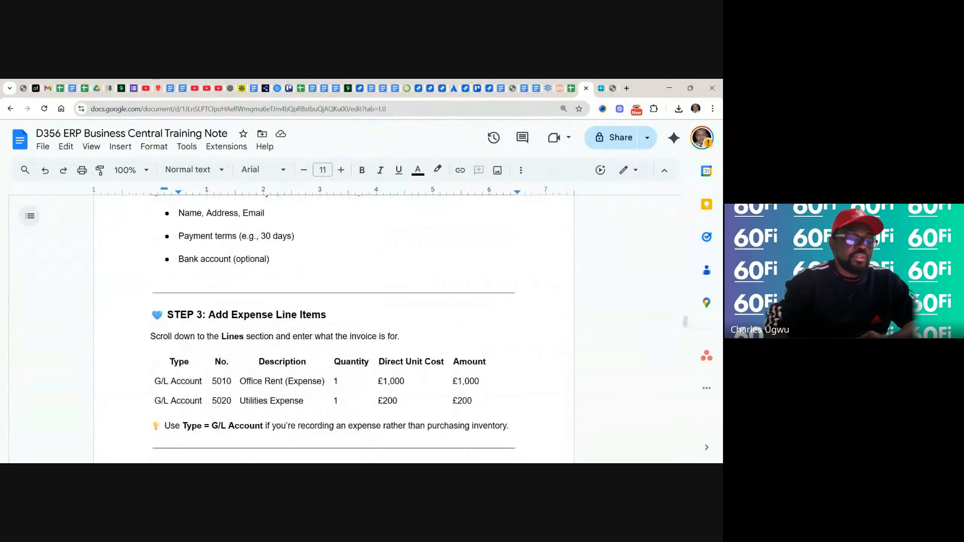
scroll(333, 329, "down", 6)
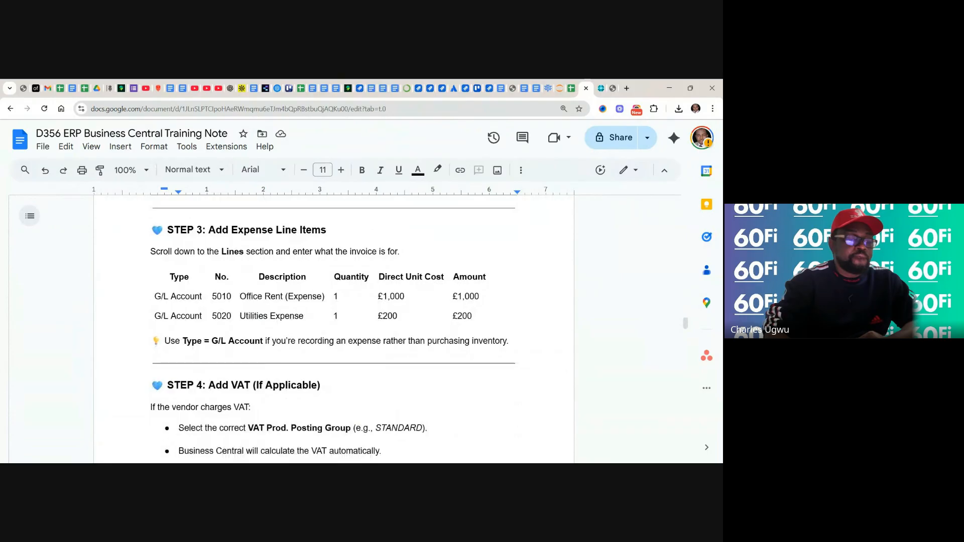
scroll(334, 328, "down", 8)
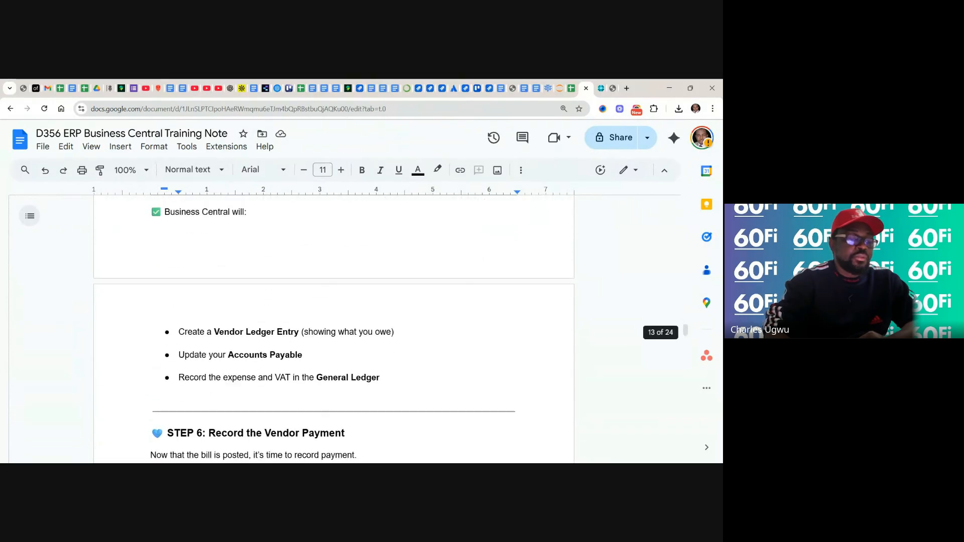
scroll(334, 329, "down", 8)
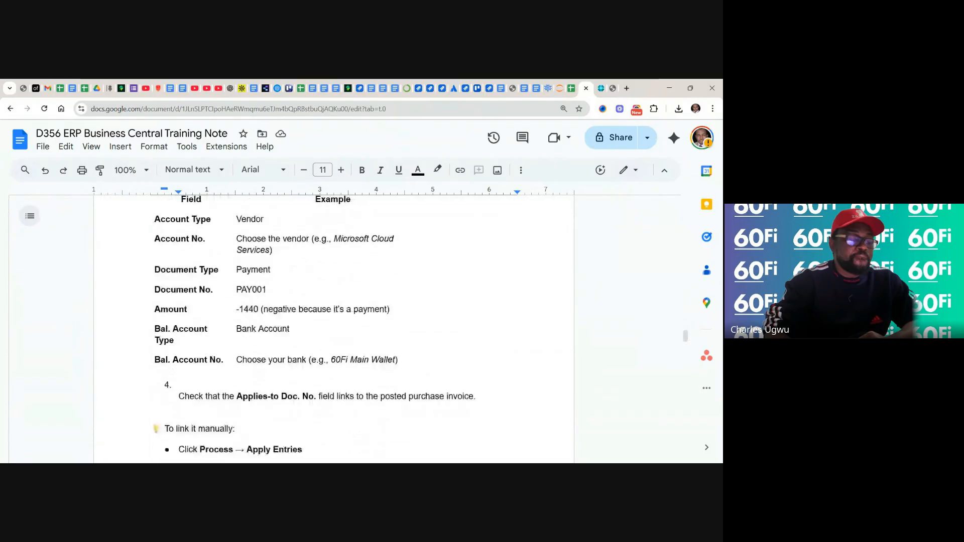
scroll(333, 329, "down", 4)
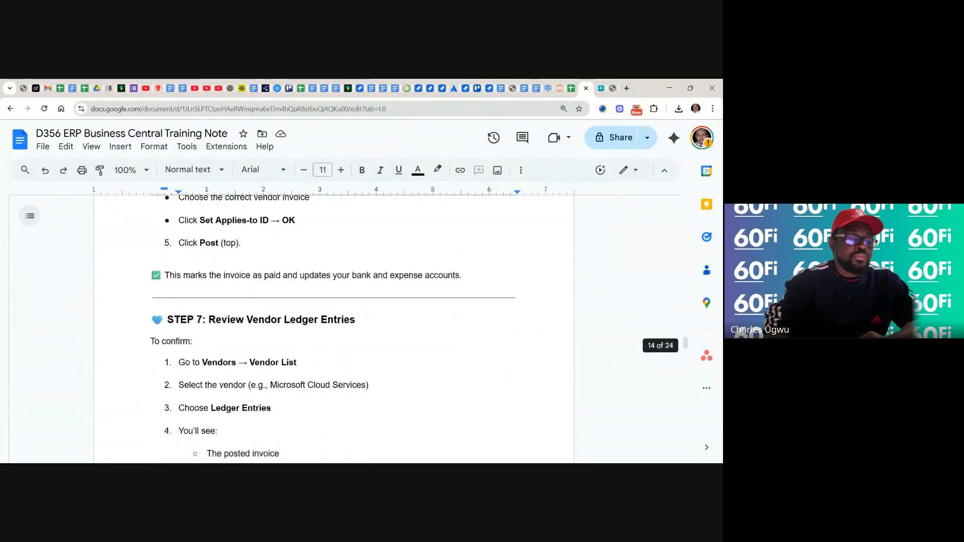
scroll(334, 329, "down", 1)
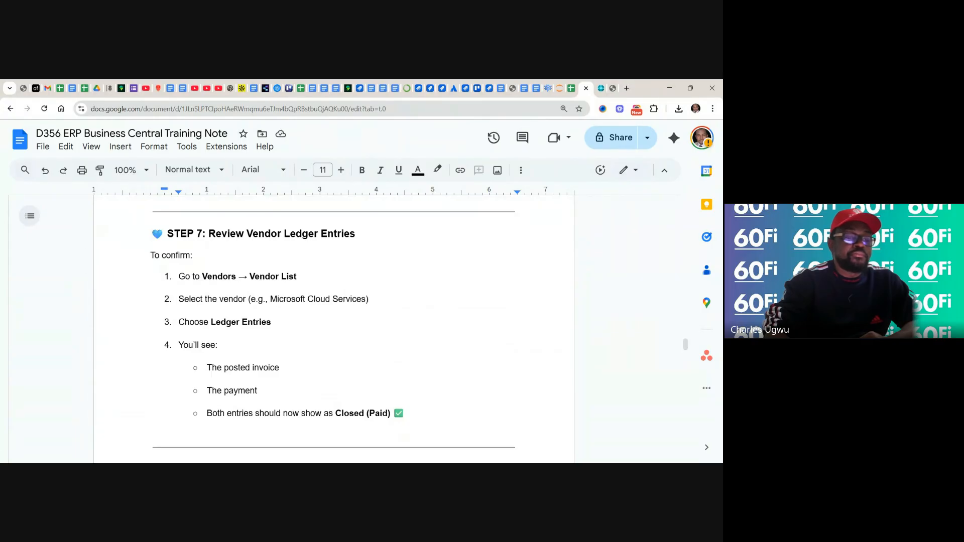
scroll(334, 329, "down", 5)
scroll(334, 328, "down", 7)
scroll(334, 329, "down", 4)
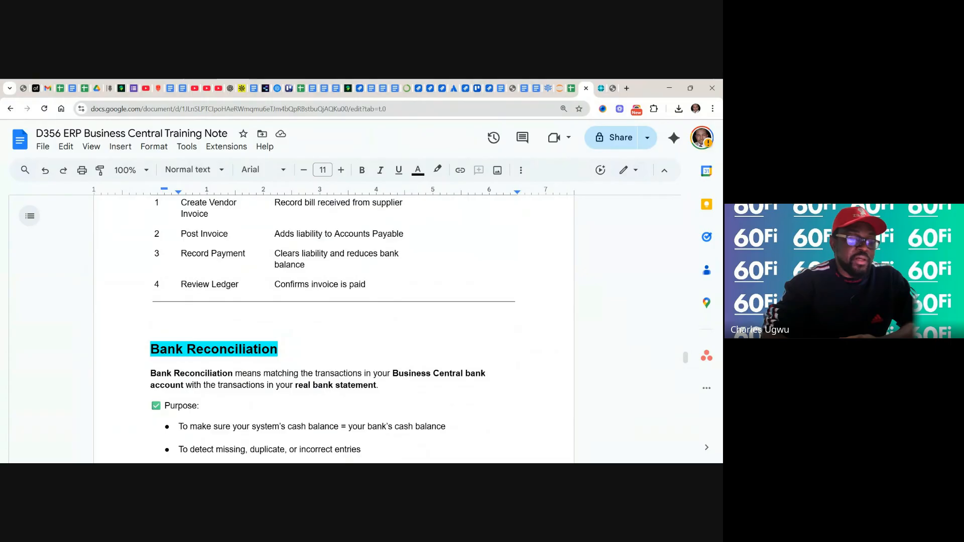
Read the Bank Reconciliation introduction and copy the search term "Bank Accounts" from Step 1 of the reconciliation instructions
scroll(332, 326, "down", 3)
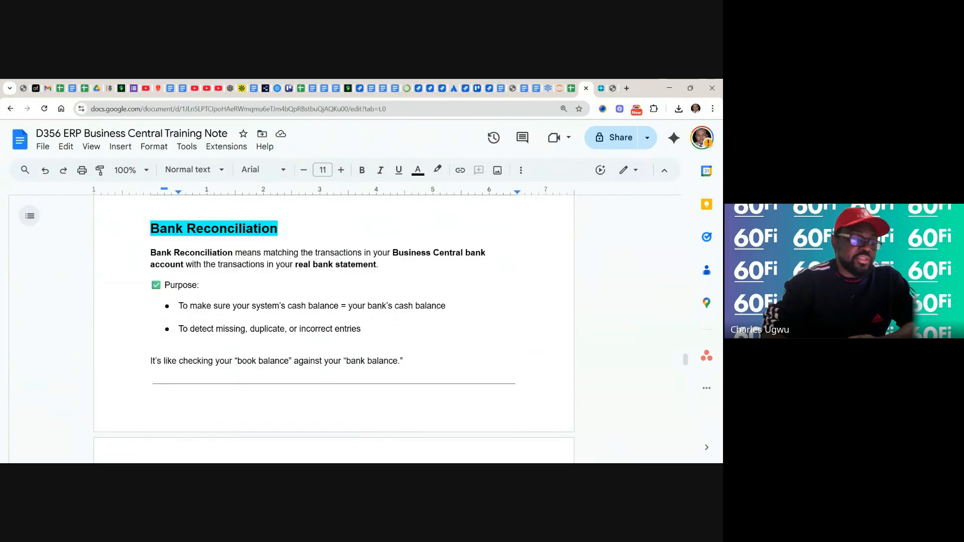
scroll(334, 316, "down", 3)
scroll(334, 326, "down", 1)
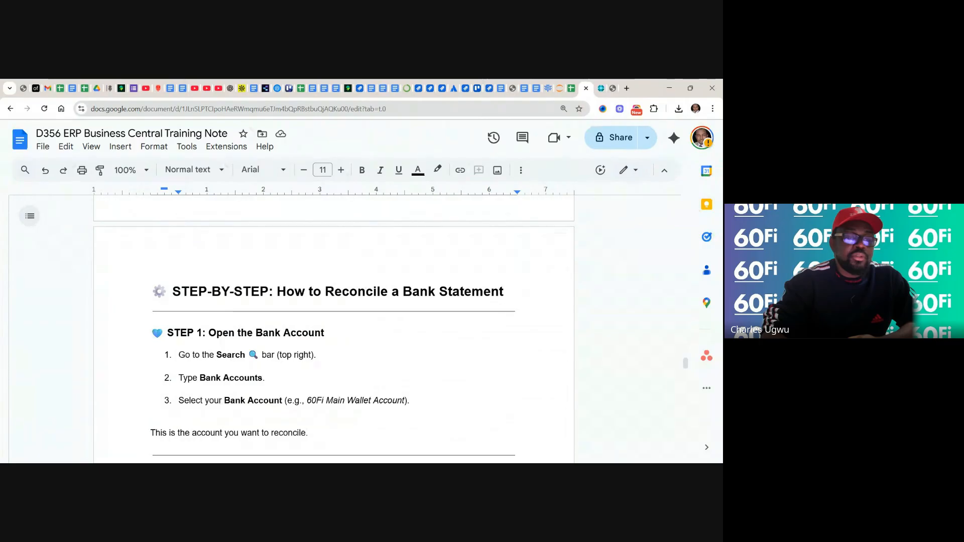
scroll(334, 326, "down", 1)
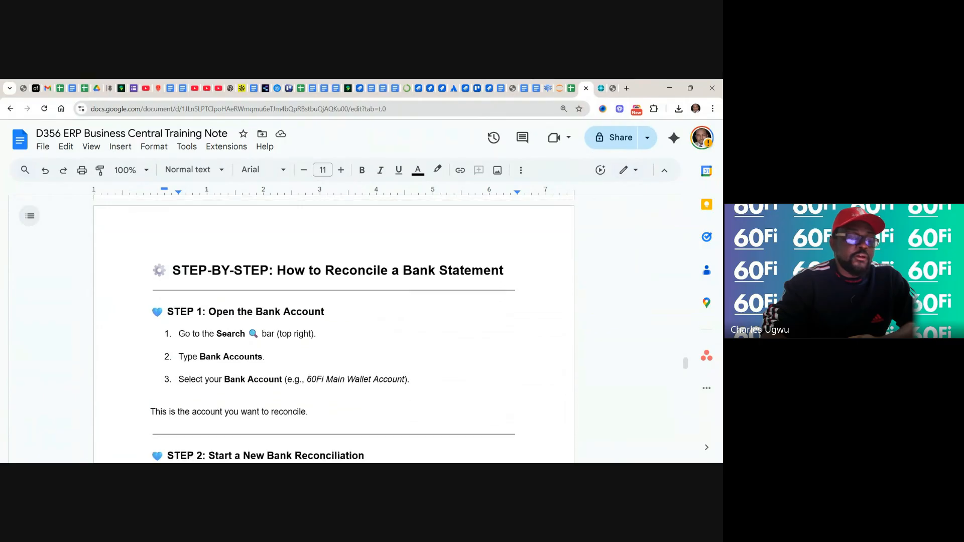
left_click(267, 347)
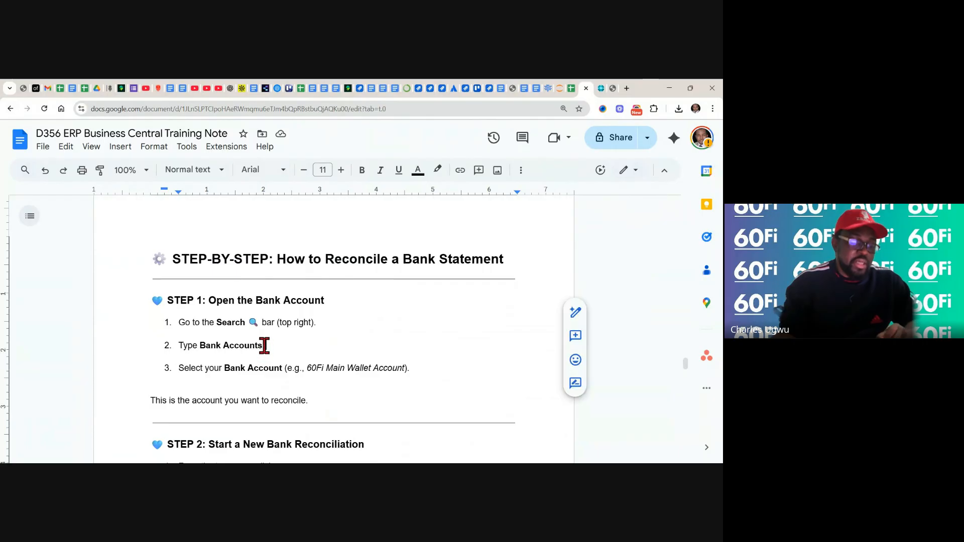
left_click_drag(260, 346, 200, 345)
key("ctrl+c")
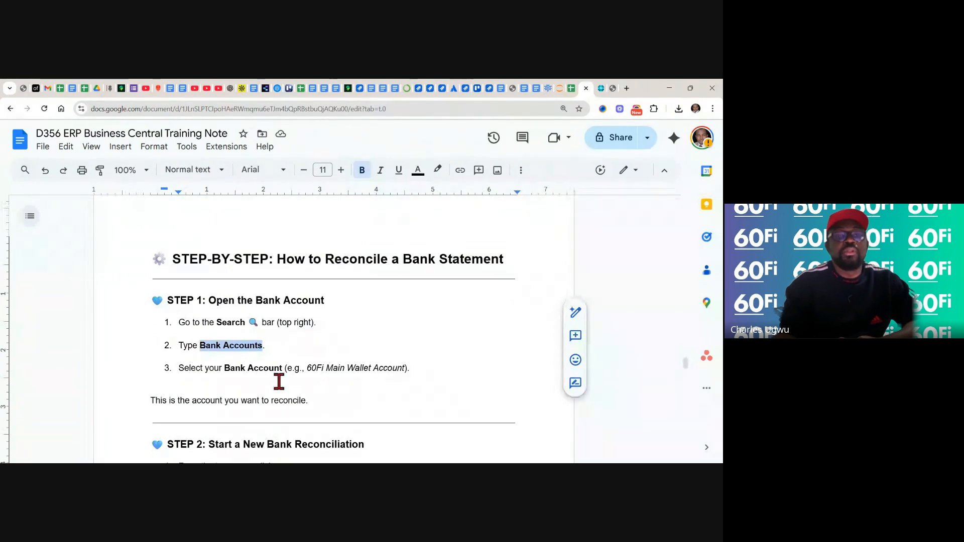
Switch to Dynamics 365 Business Central, return to the CRONUS UK Ltd. home page, search for "Bank Accounts" and open that list
left_click(599, 88)
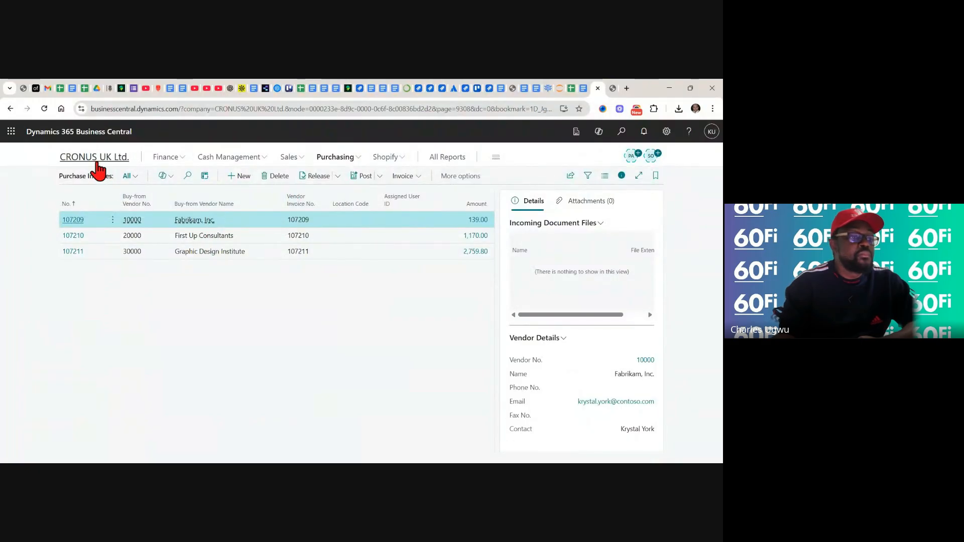
left_click(97, 158)
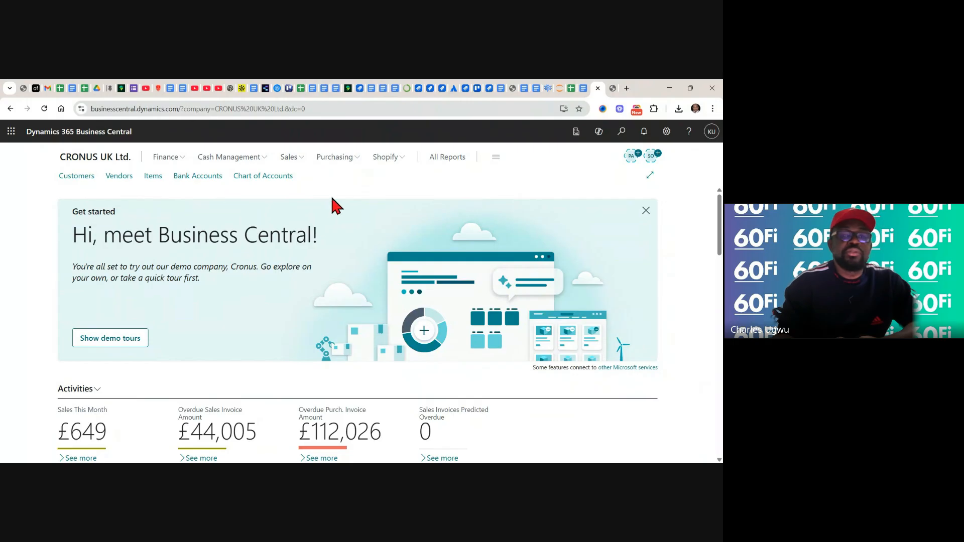
left_click(624, 131)
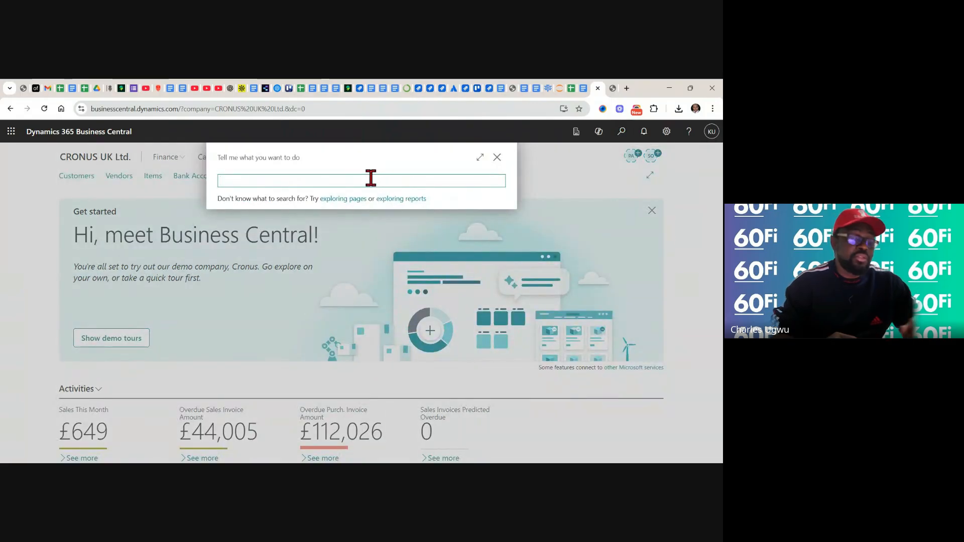
key("ctrl+v")
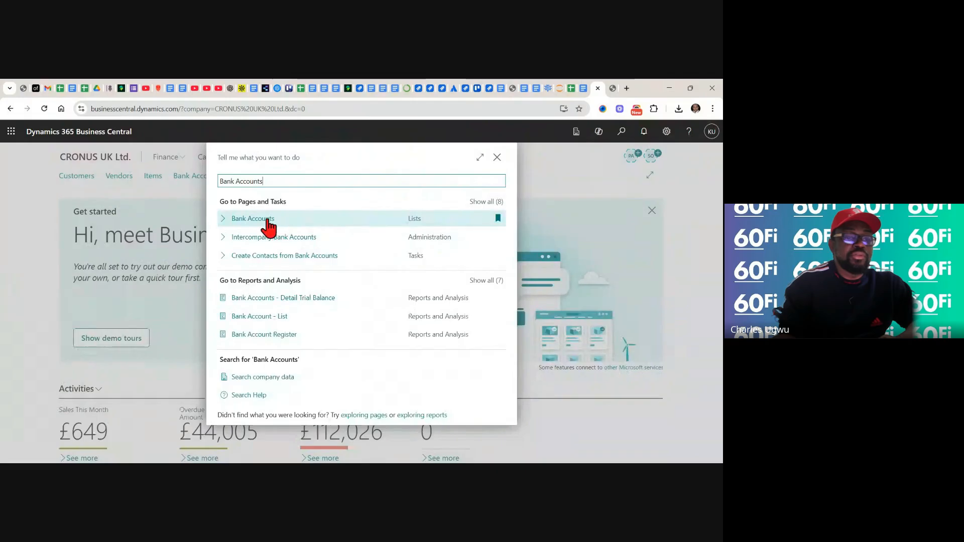
left_click(267, 221)
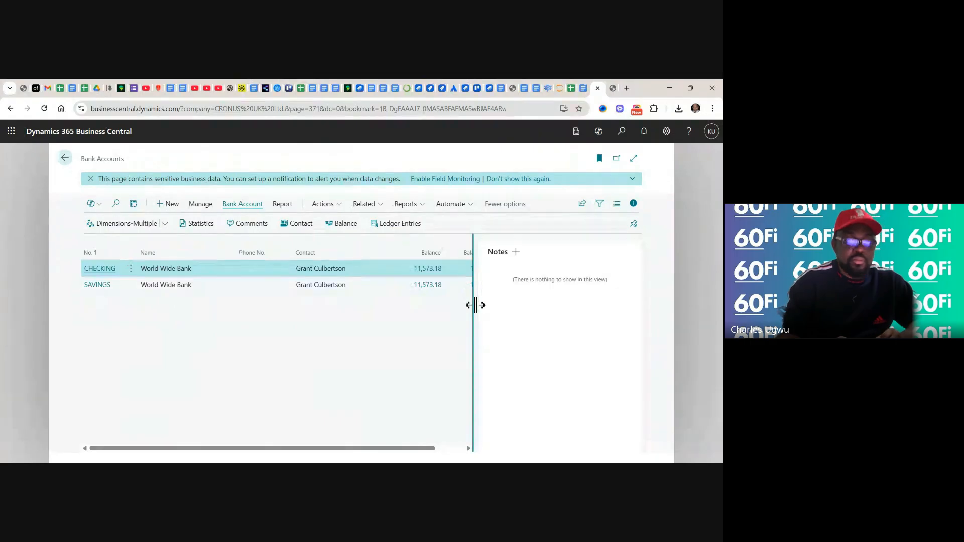
Widen the Bank Accounts list to show the Balance (LCY) column and open the card of the SAVINGS account
left_click_drag(476, 305, 565, 303)
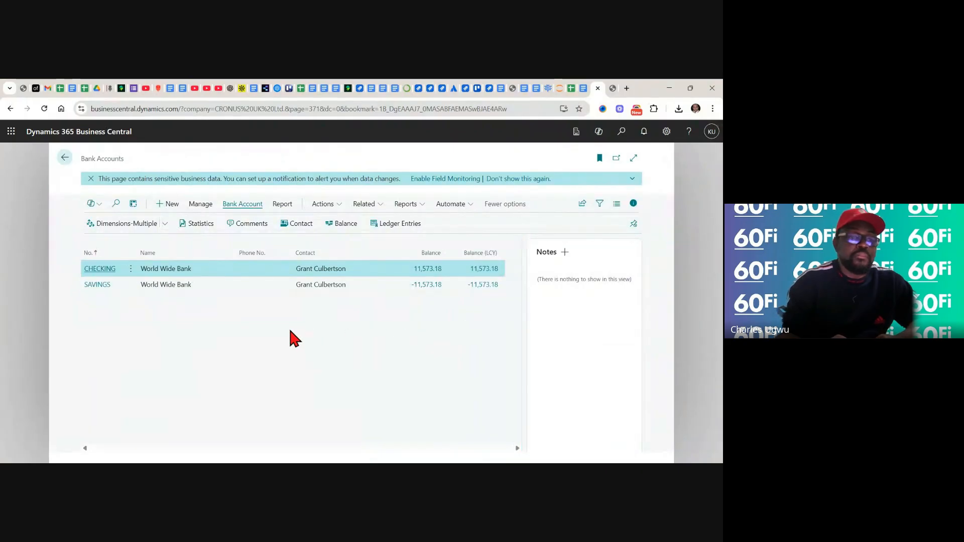
left_click(171, 289)
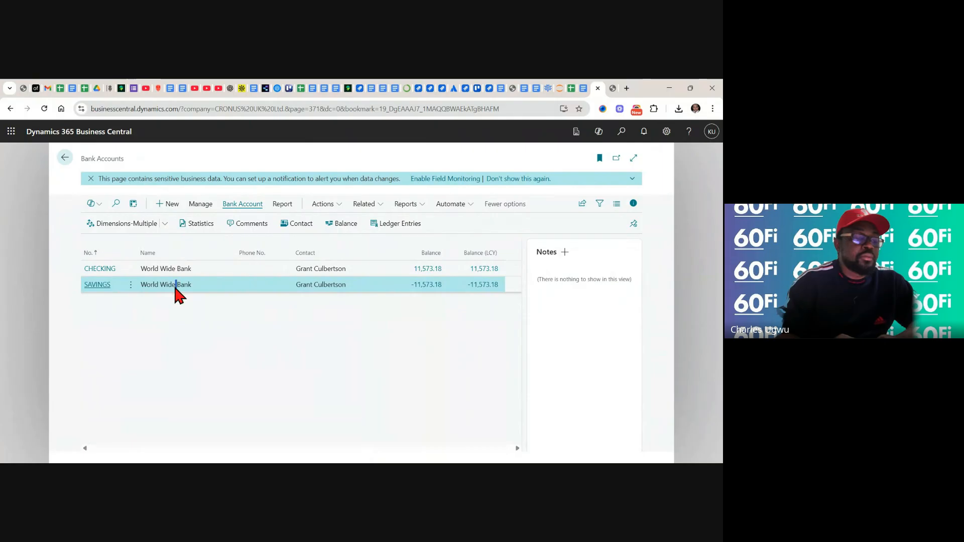
double_click(316, 289)
left_click(247, 334)
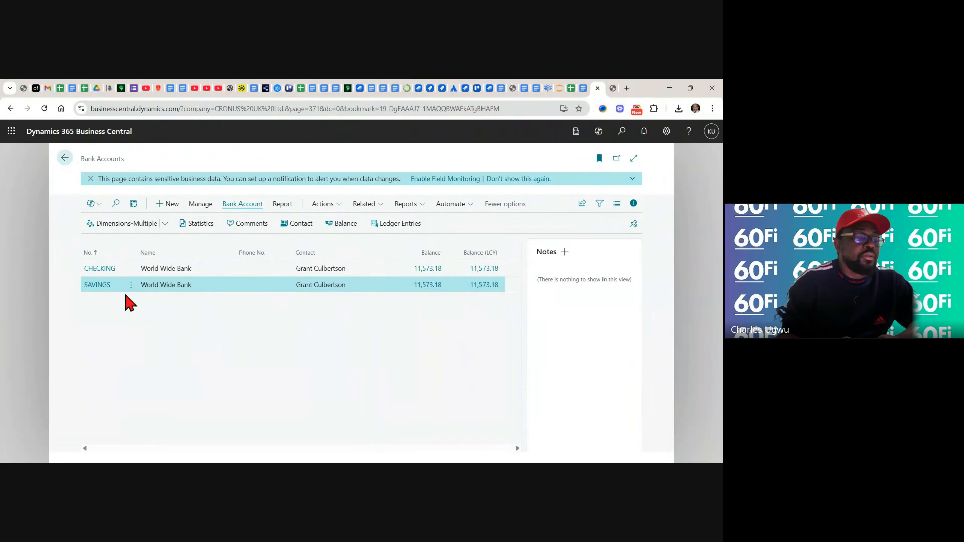
left_click(97, 284)
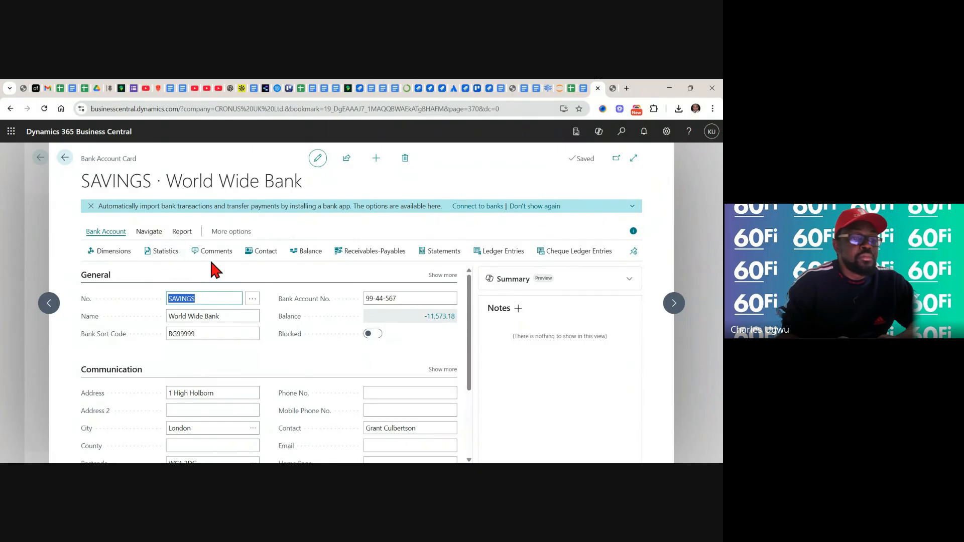
left_click(241, 279)
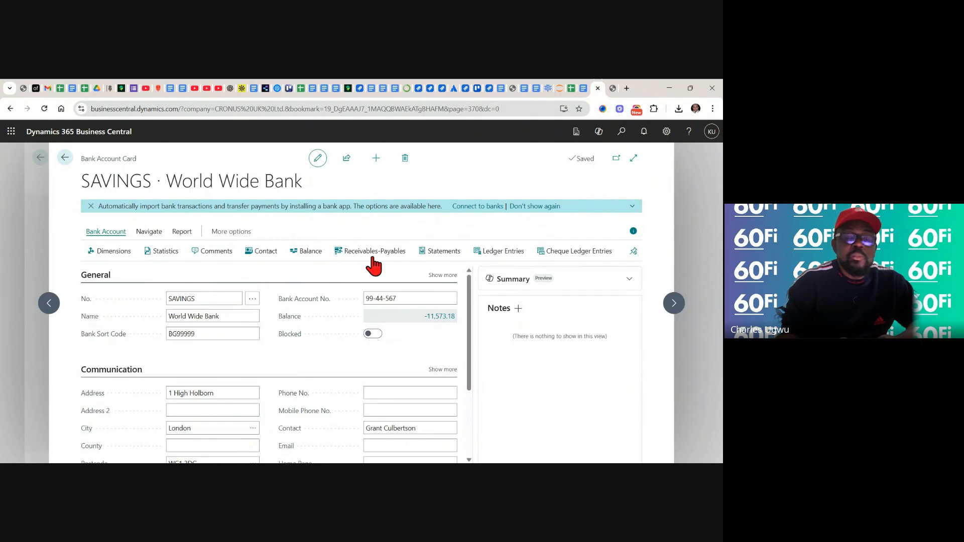
Examine the SAVINGS card's navigation, report, related and automation commands, along with its General, Communication, Posting and Transfer sections
left_click(633, 208)
left_click(633, 208)
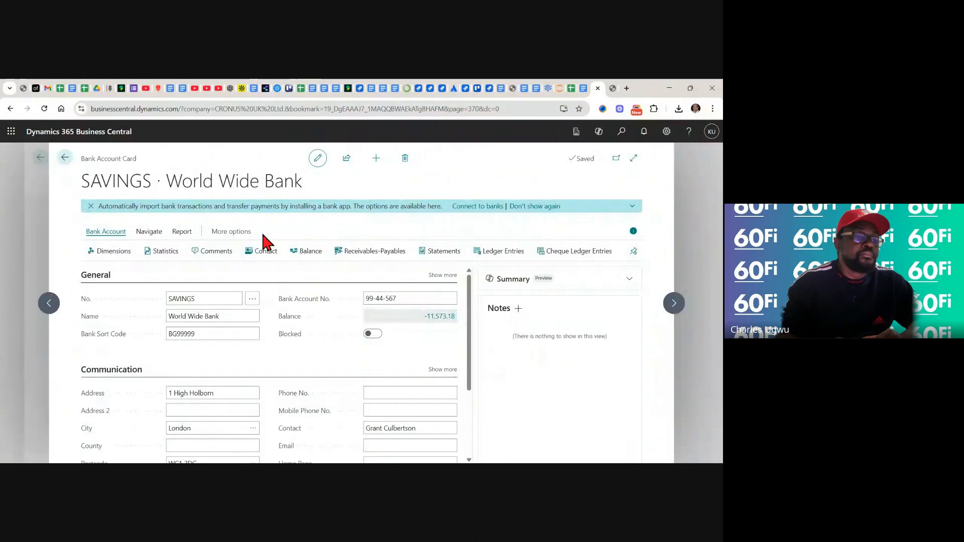
left_click(149, 232)
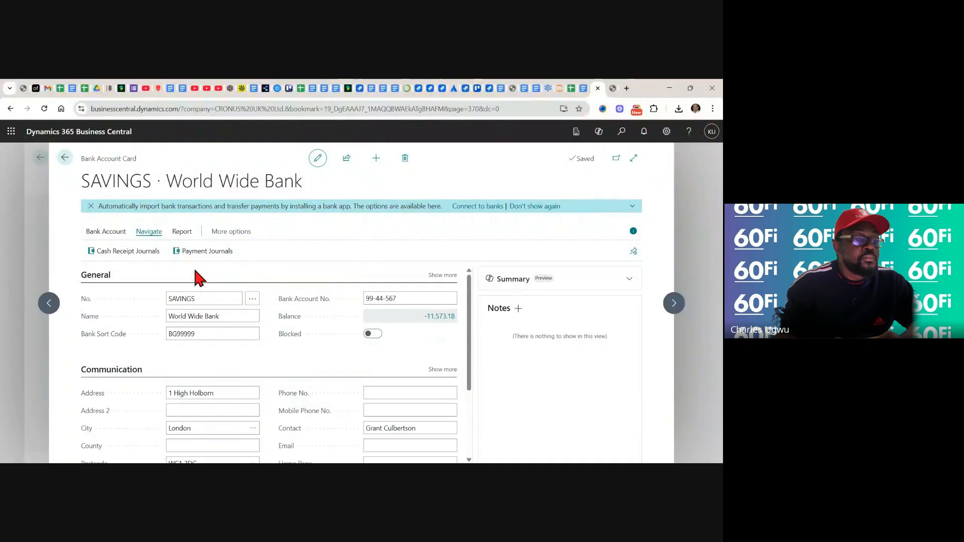
left_click(181, 233)
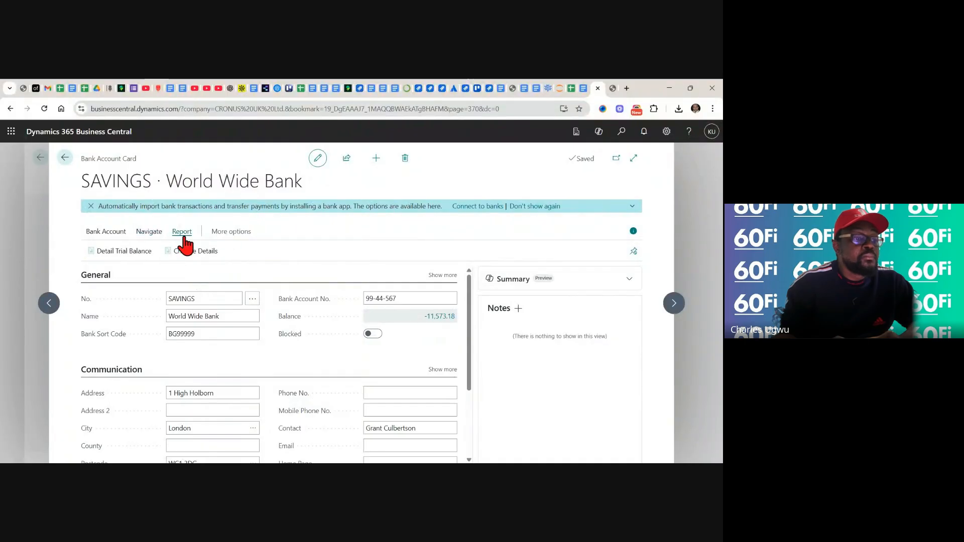
left_click(238, 233)
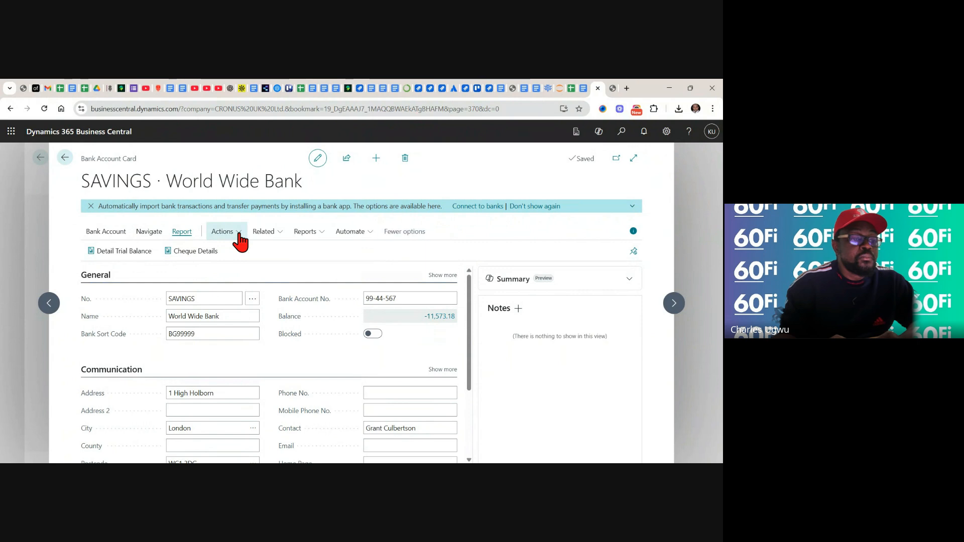
left_click(280, 239)
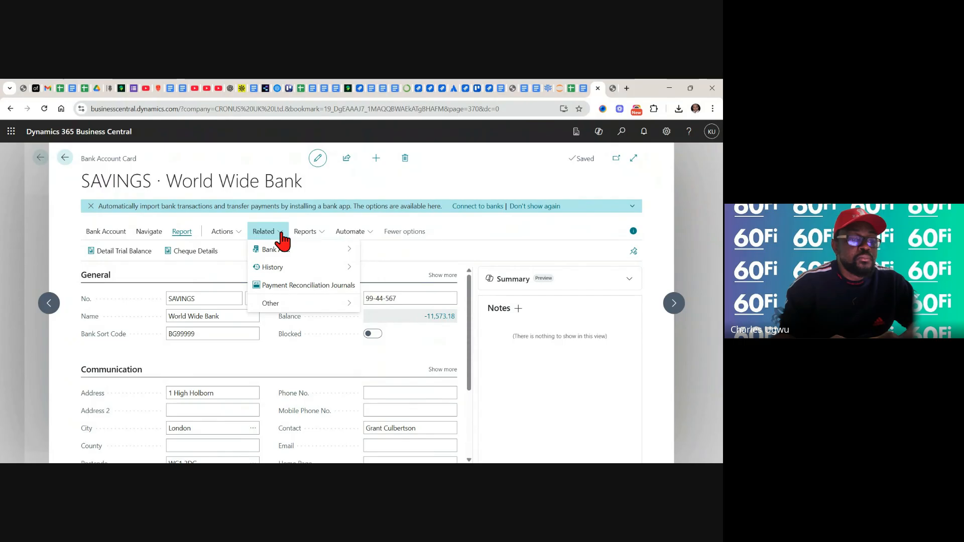
mouse_move(294, 268)
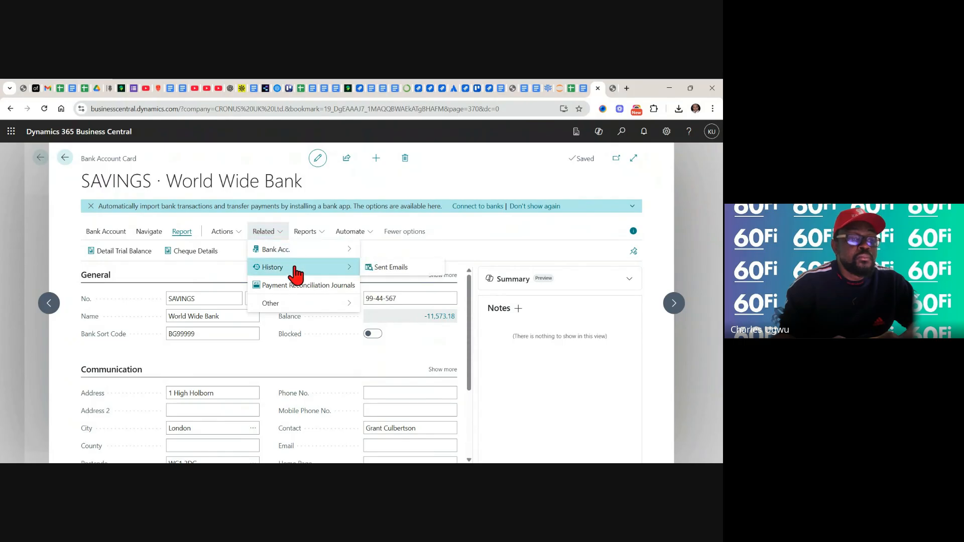
mouse_move(350, 255)
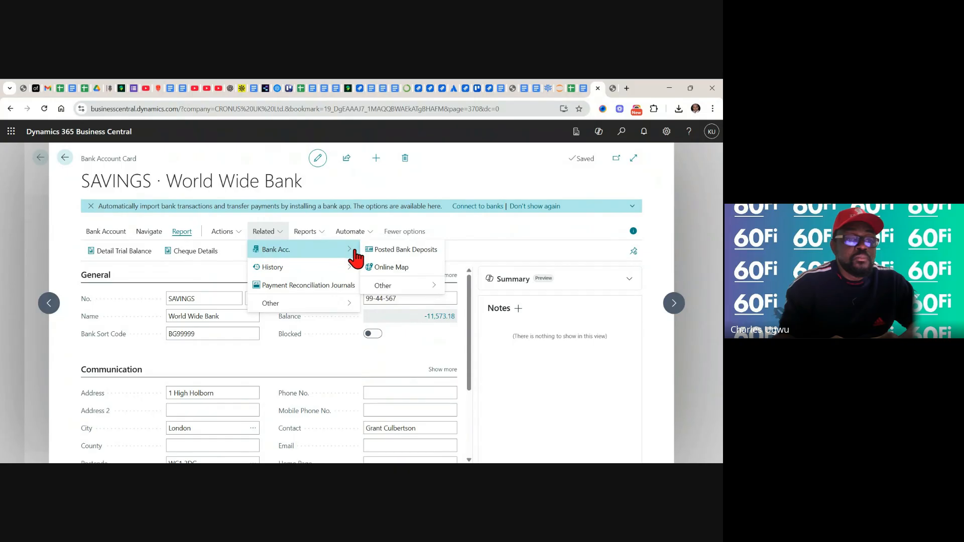
left_click(370, 234)
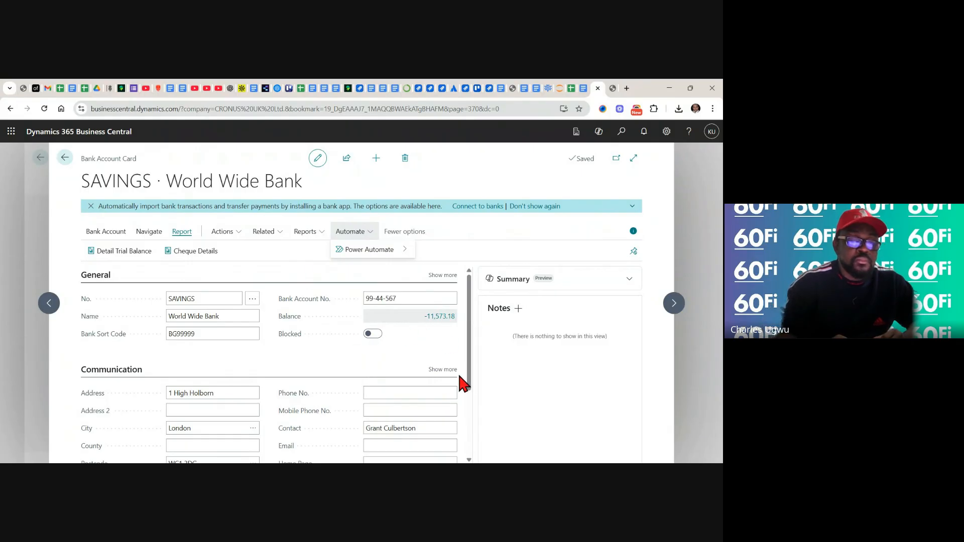
left_click(469, 459)
left_click(468, 459)
left_click(469, 459)
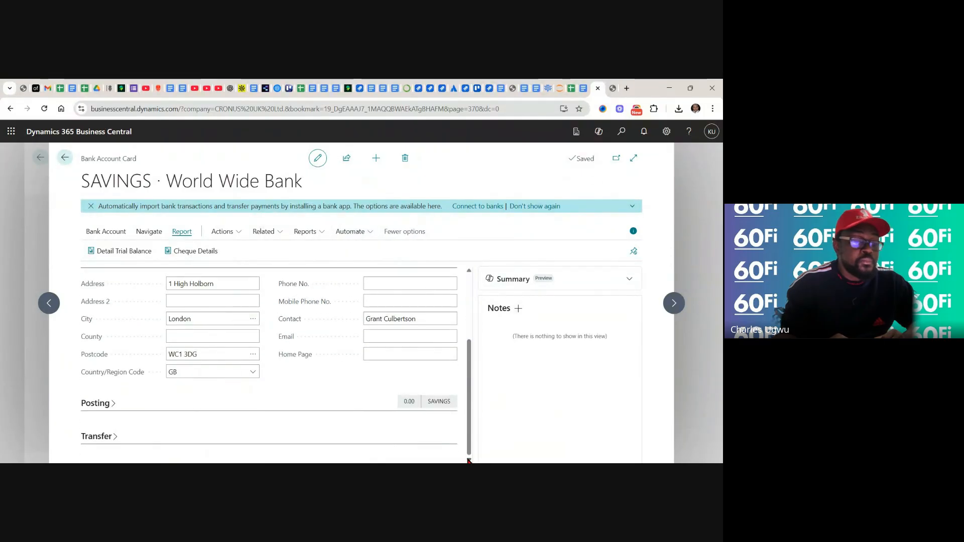
left_click(469, 271)
left_click(468, 271)
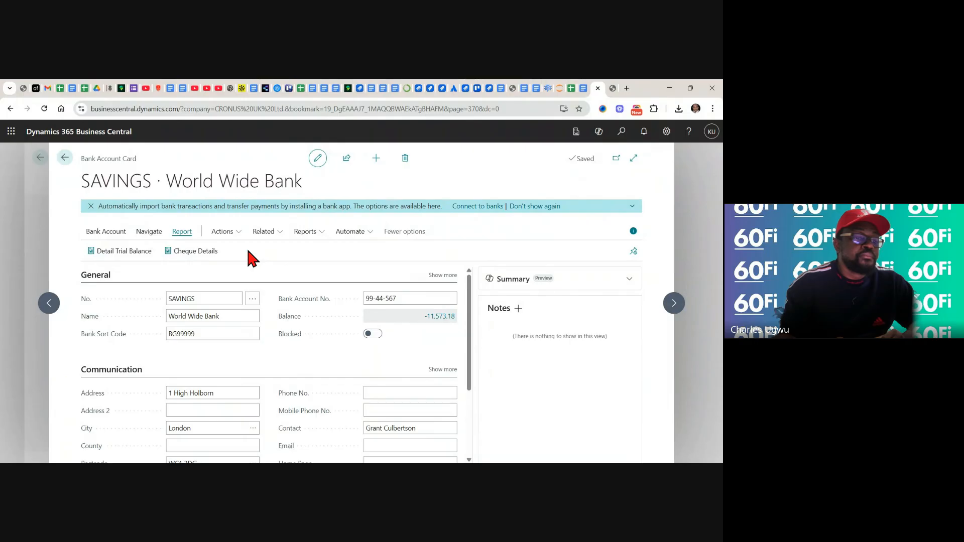
Open the bank connection options for the SAVINGS account, view the available banking apps and return to the account card
left_click(238, 234)
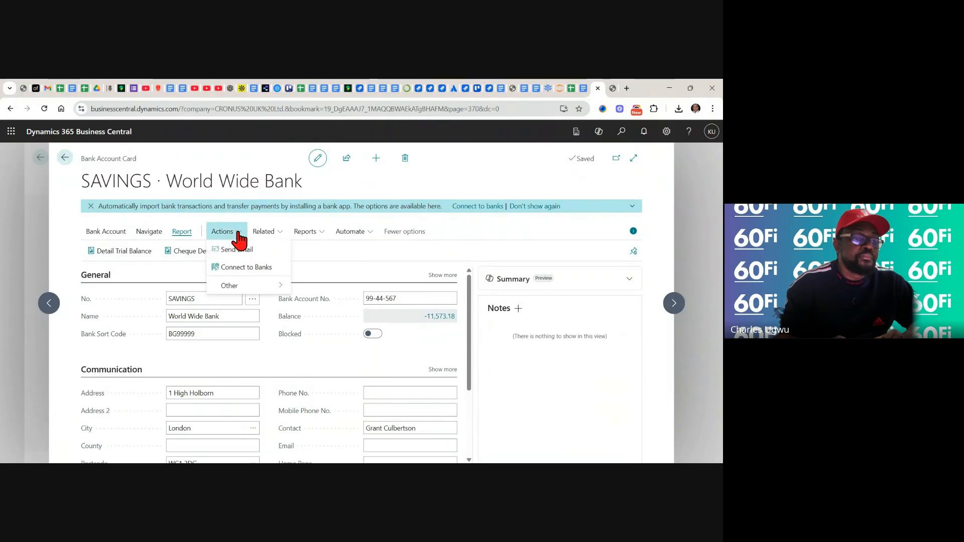
left_click(250, 270)
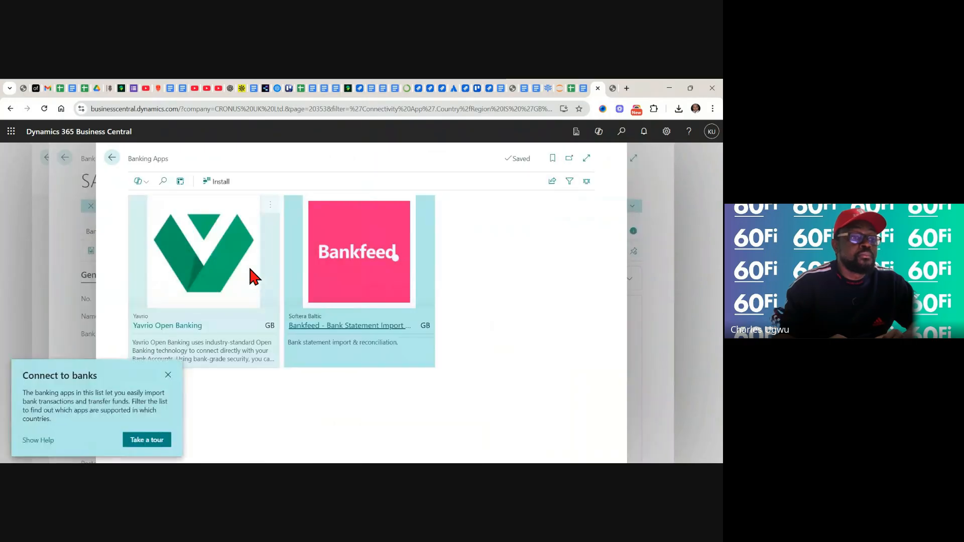
left_click(168, 375)
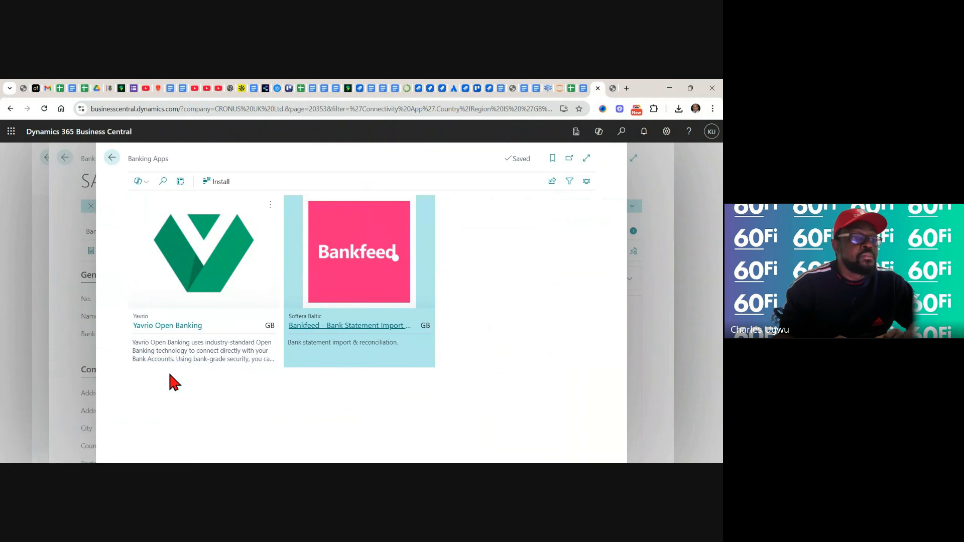
left_click(112, 159)
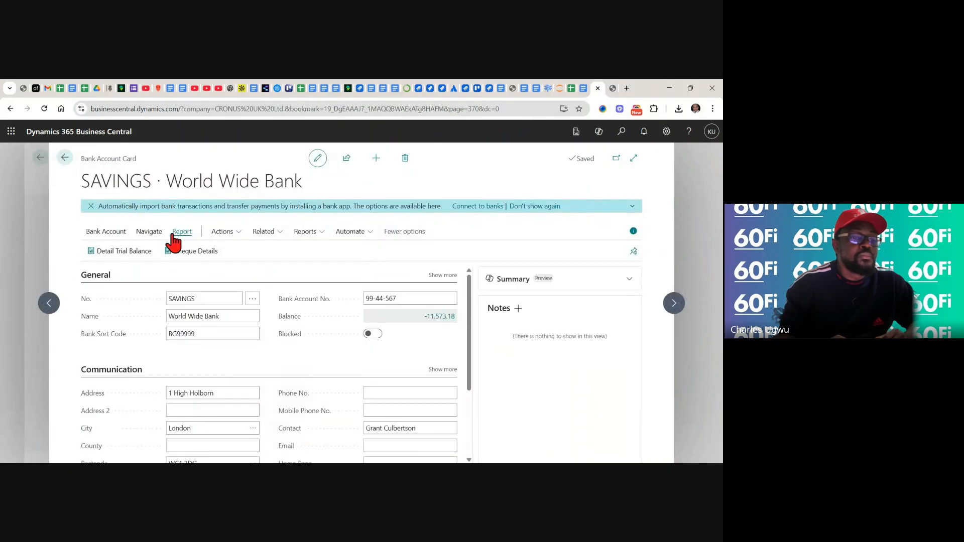
Look through the SAVINGS card's other actions and navigation commands, including the cash receipt and payment journals
left_click(239, 234)
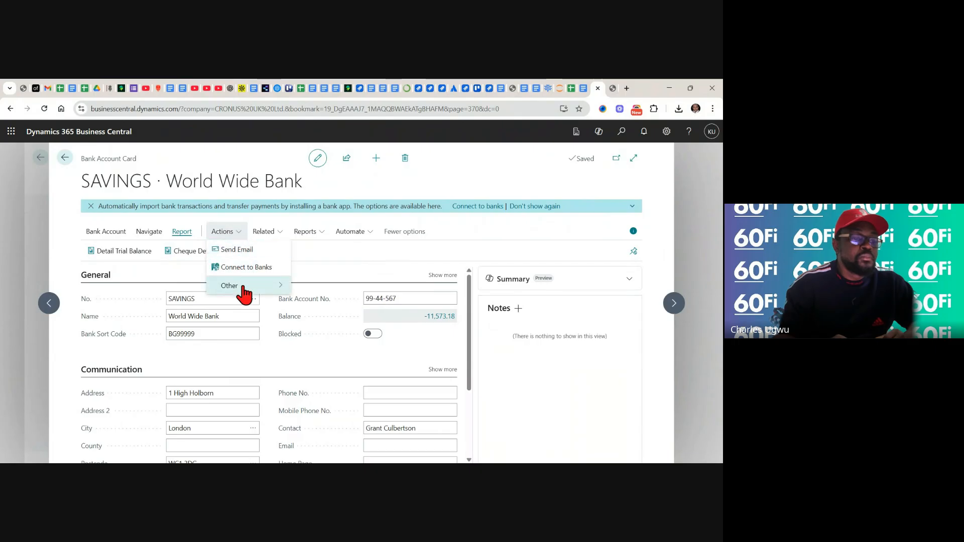
mouse_move(280, 290)
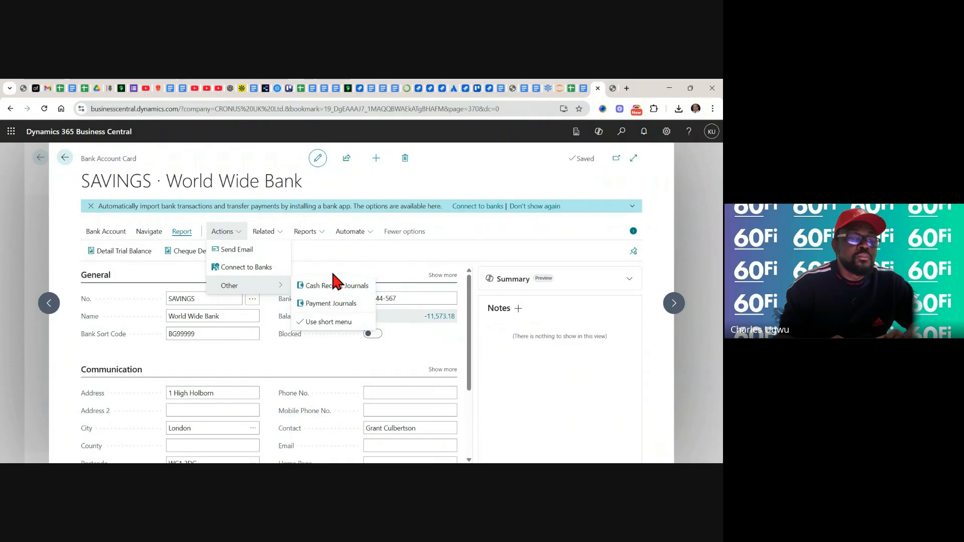
left_click(402, 231)
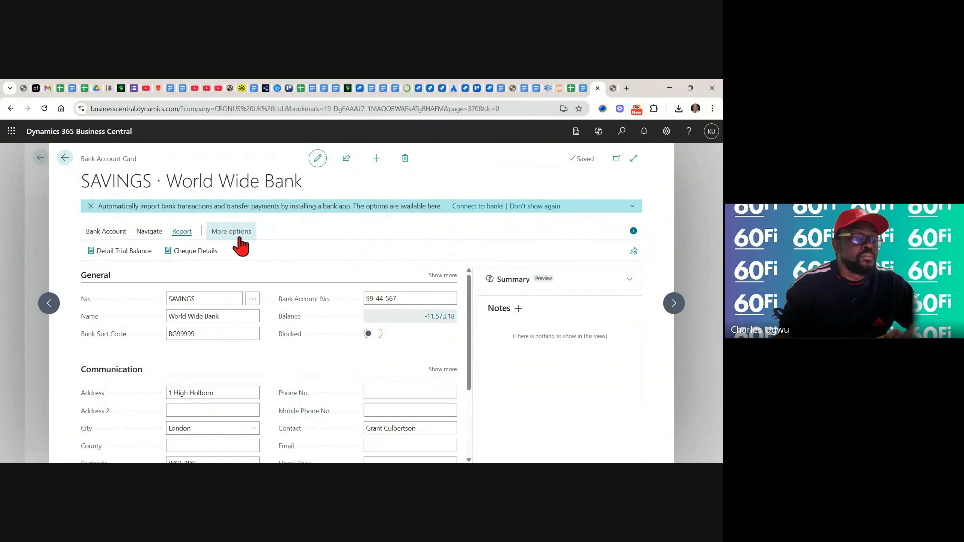
left_click(233, 235)
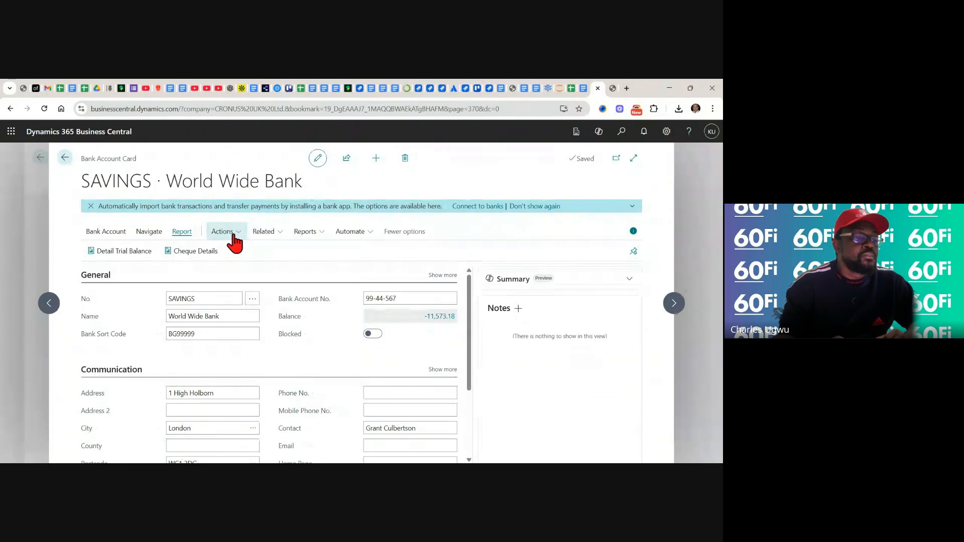
left_click(154, 232)
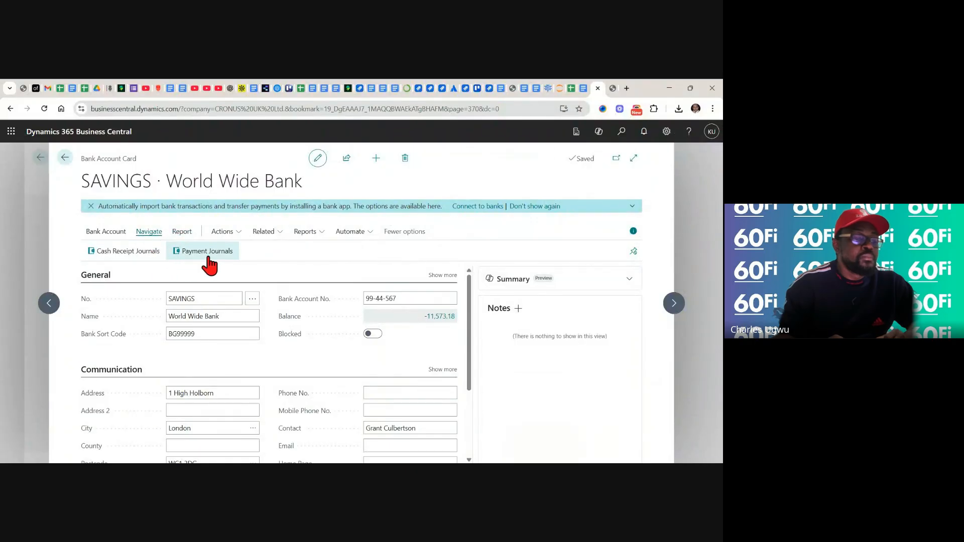
Open the SAVINGS account's bank statement list and check the sorting and filter options of the Bank Account No. column
left_click(110, 233)
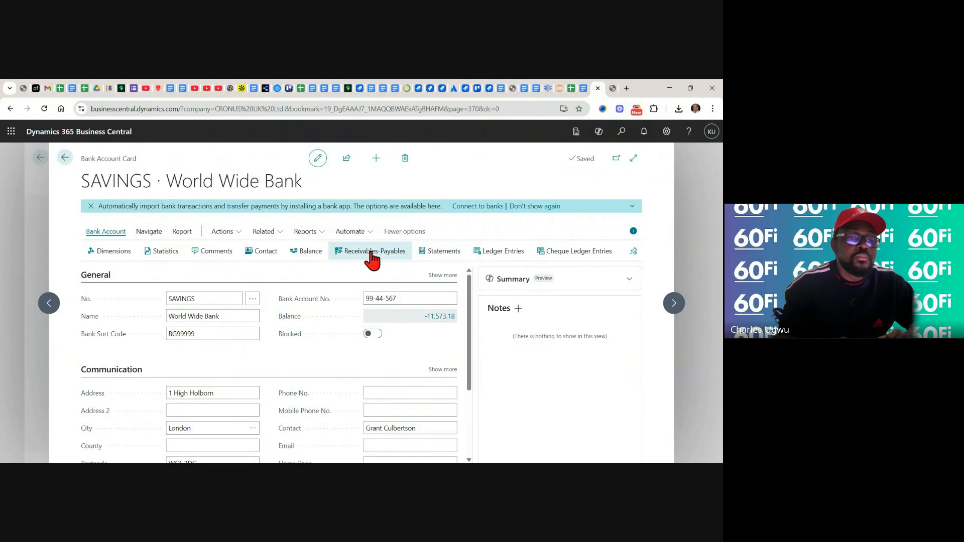
left_click(443, 257)
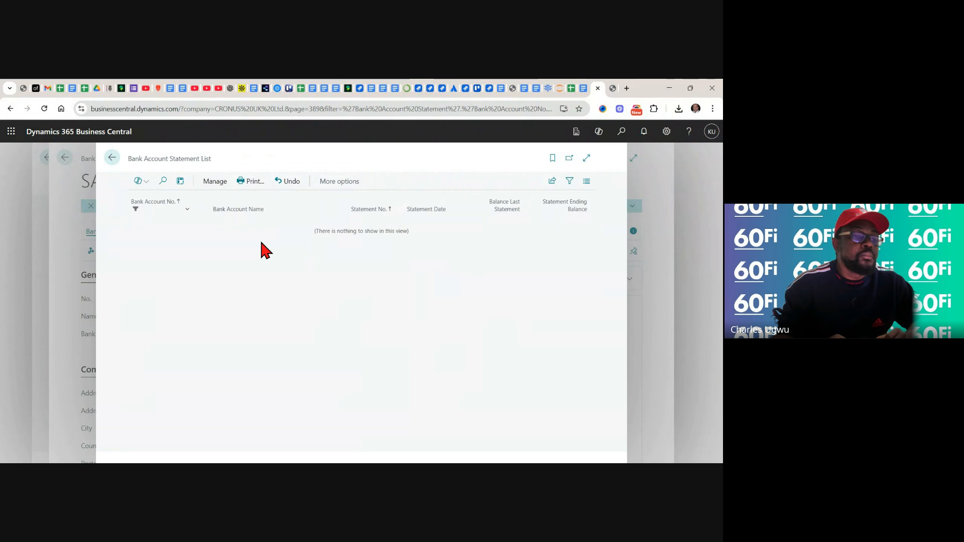
left_click(186, 212)
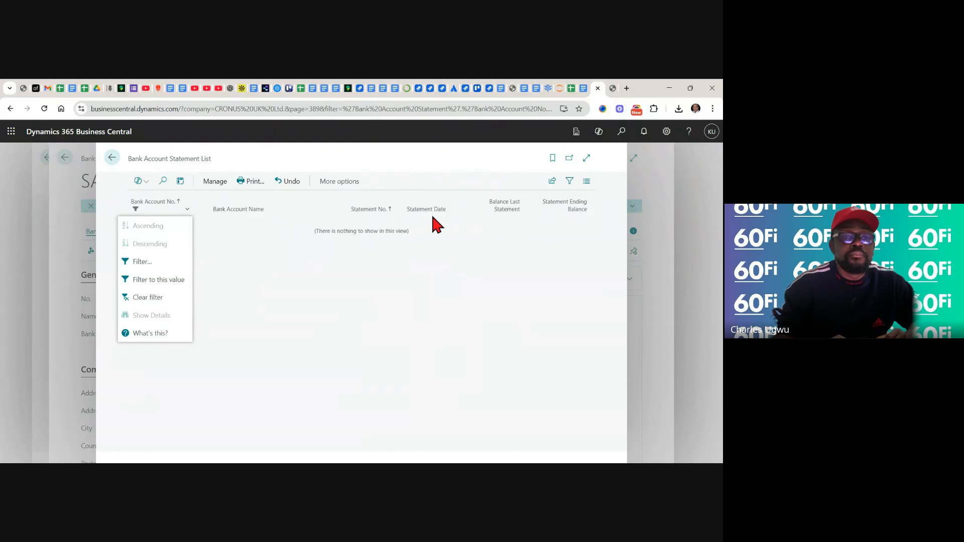
left_click(114, 159)
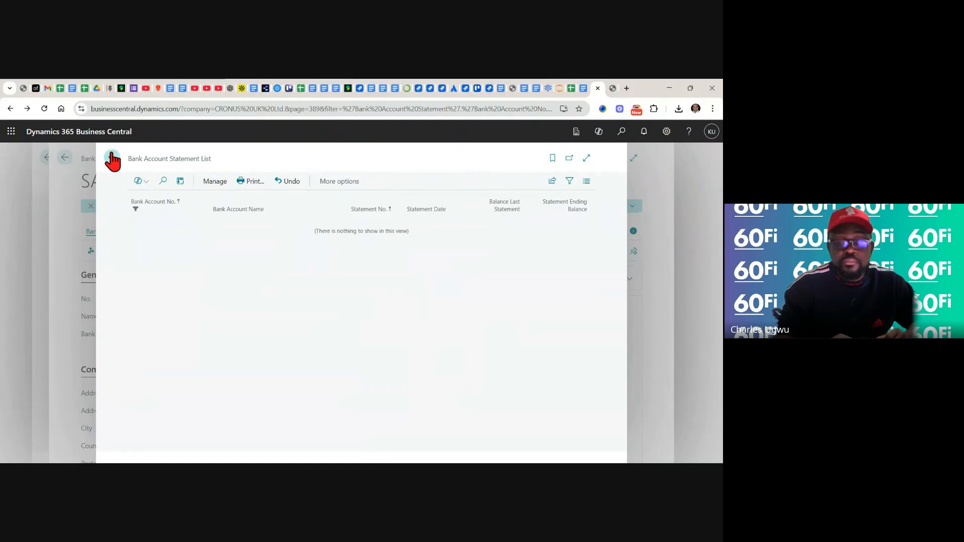
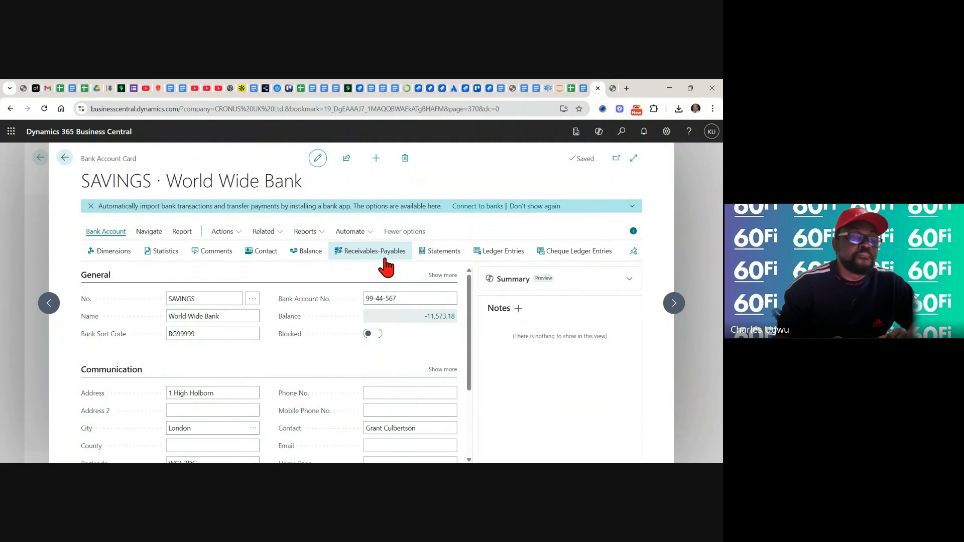
Open the SAVINGS account's balance by period, examine its daily net change lines and return to the account card
left_click(304, 254)
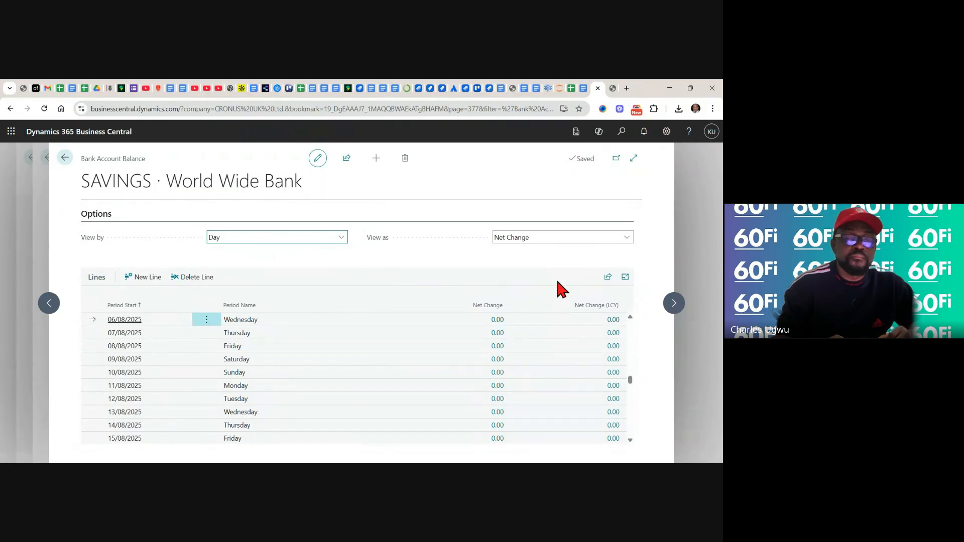
mouse_move(568, 291)
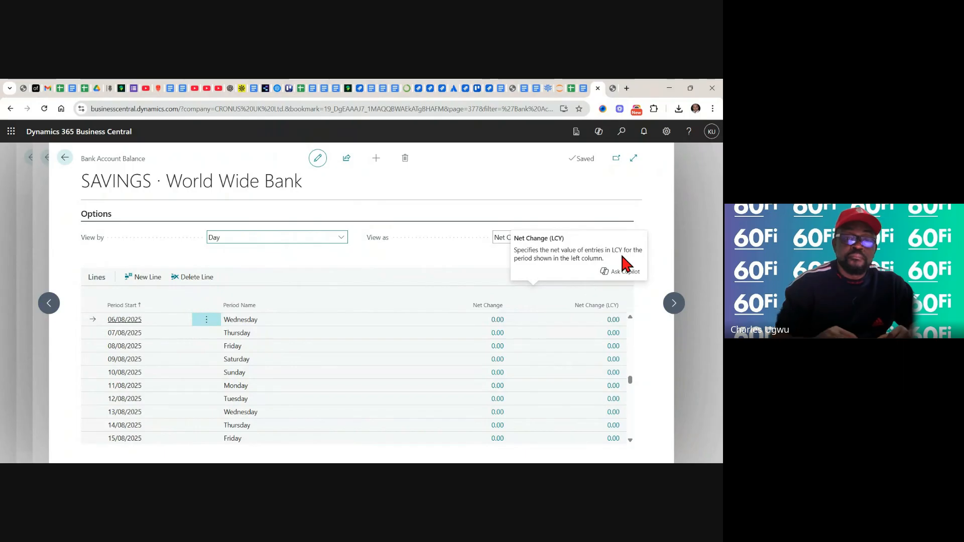
scroll(502, 381, "down", 1)
scroll(351, 381, "down", 3)
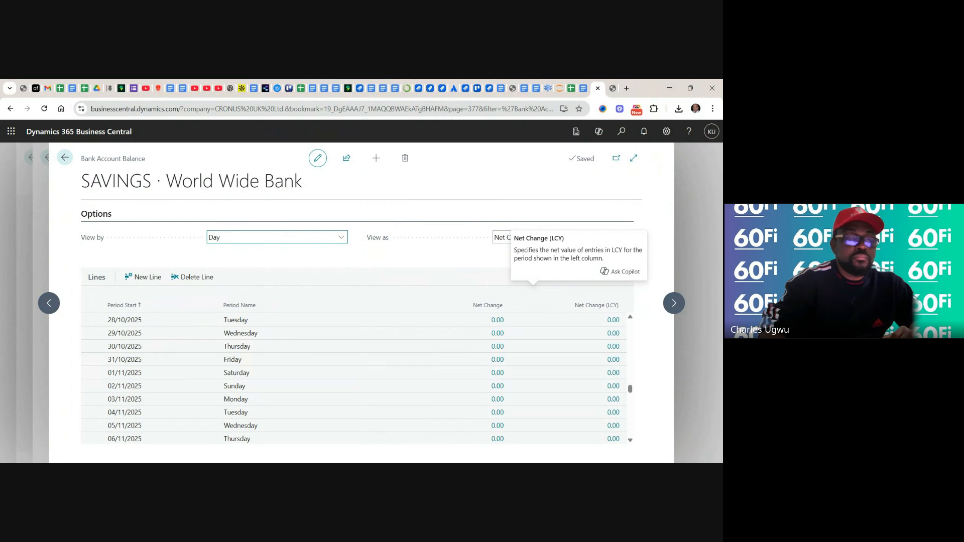
scroll(354, 379, "up", 4)
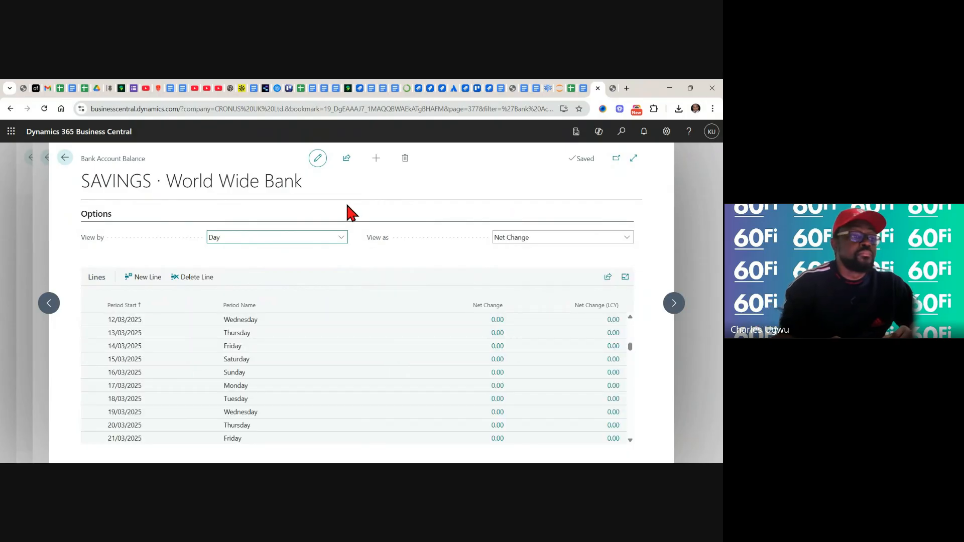
left_click(64, 158)
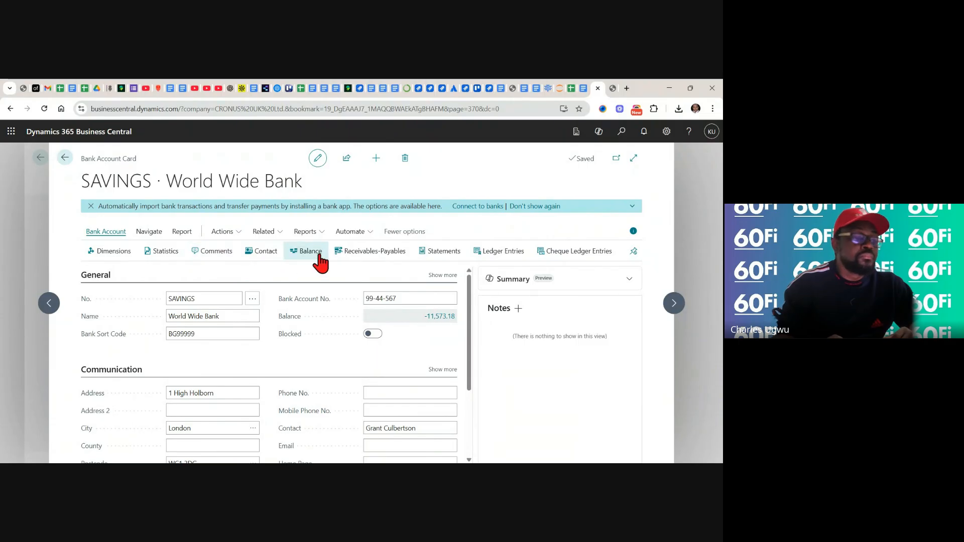
Check the SAVINGS account's default dimensions and return to the bank accounts list
left_click(120, 253)
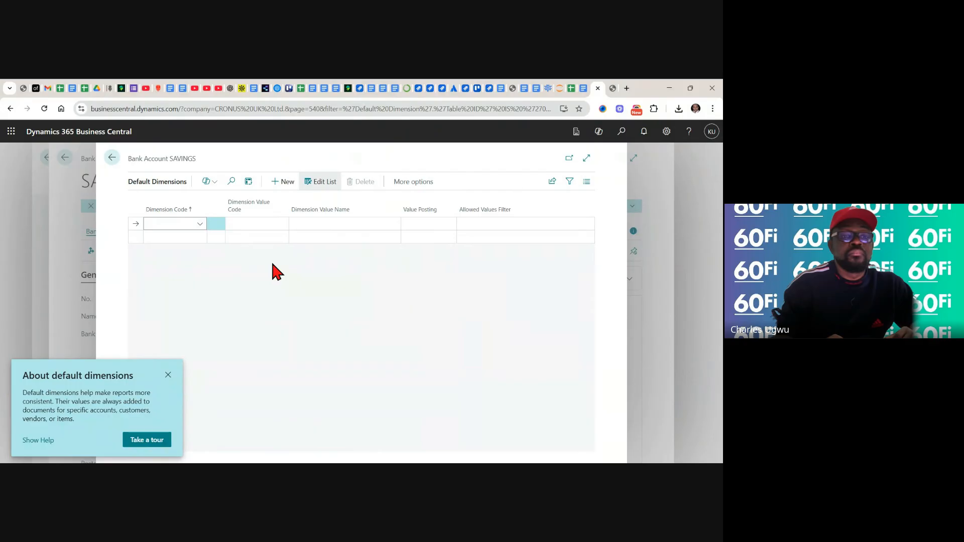
left_click(111, 159)
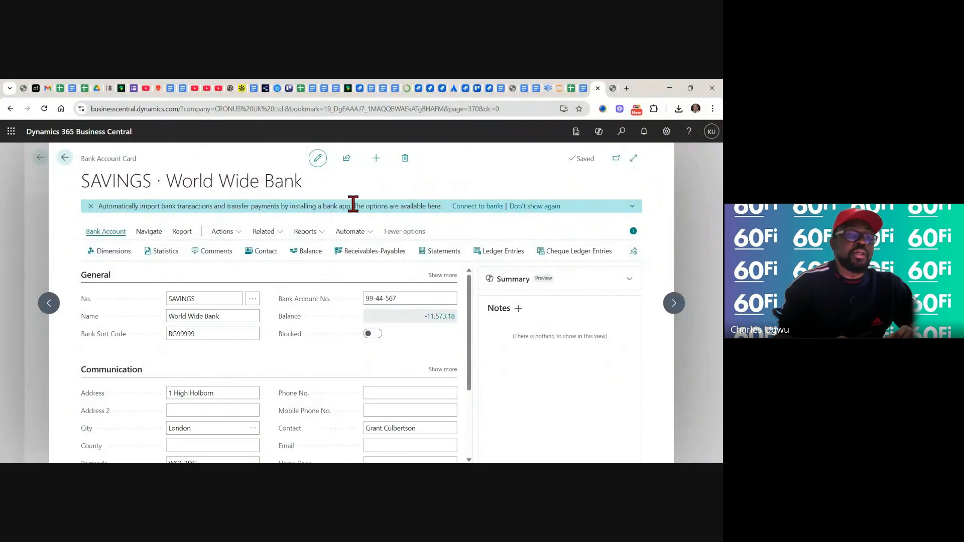
left_click(64, 159)
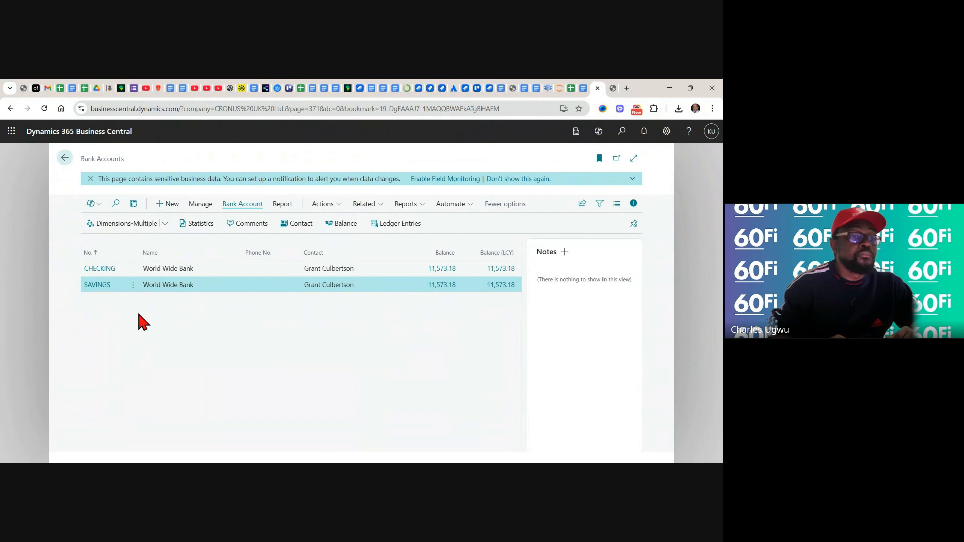
Open the CHECKING bank account card, look through its available actions and return to the home page
left_click(102, 270)
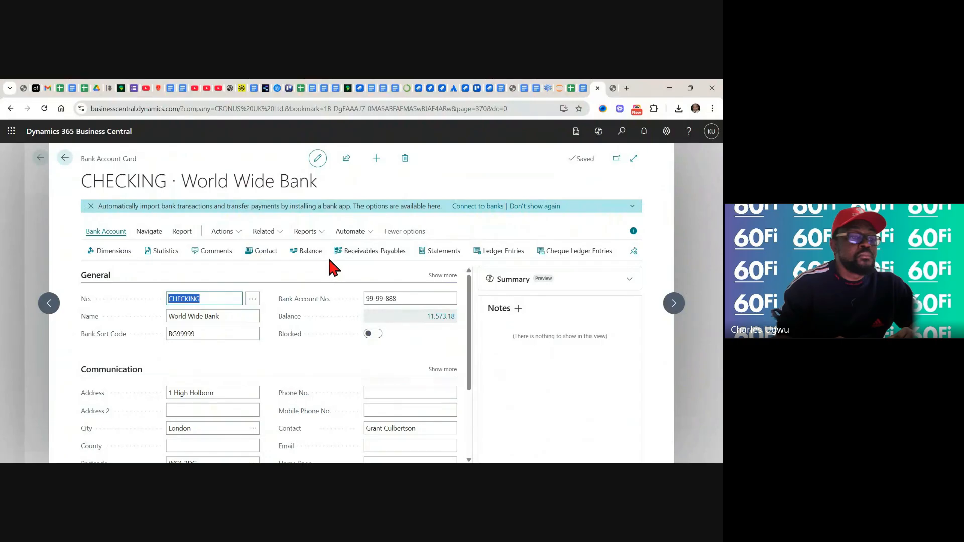
left_click(238, 232)
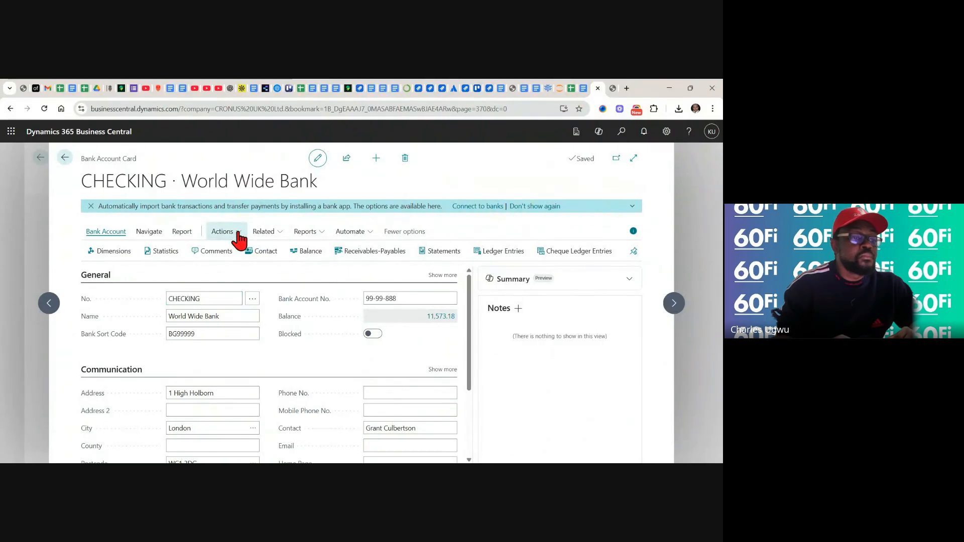
left_click(240, 236)
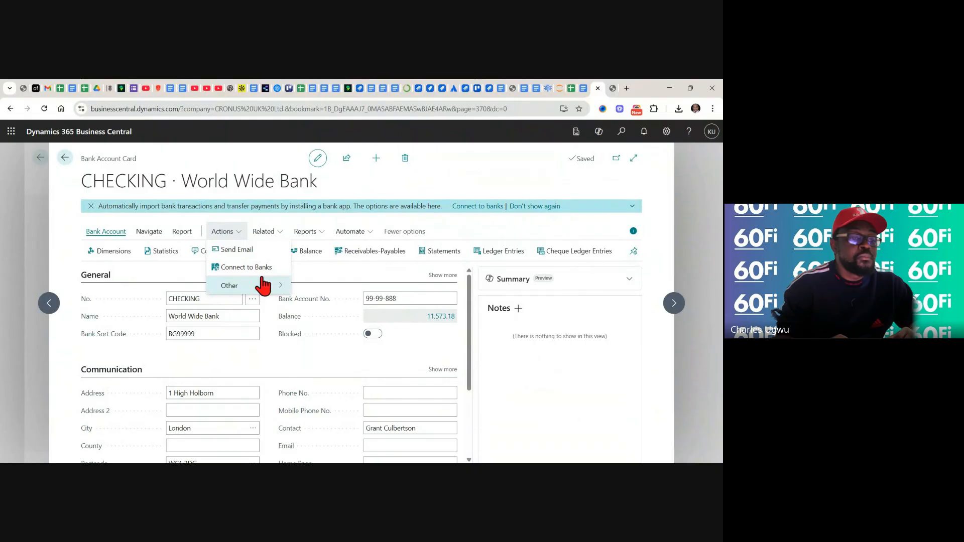
left_click(279, 286)
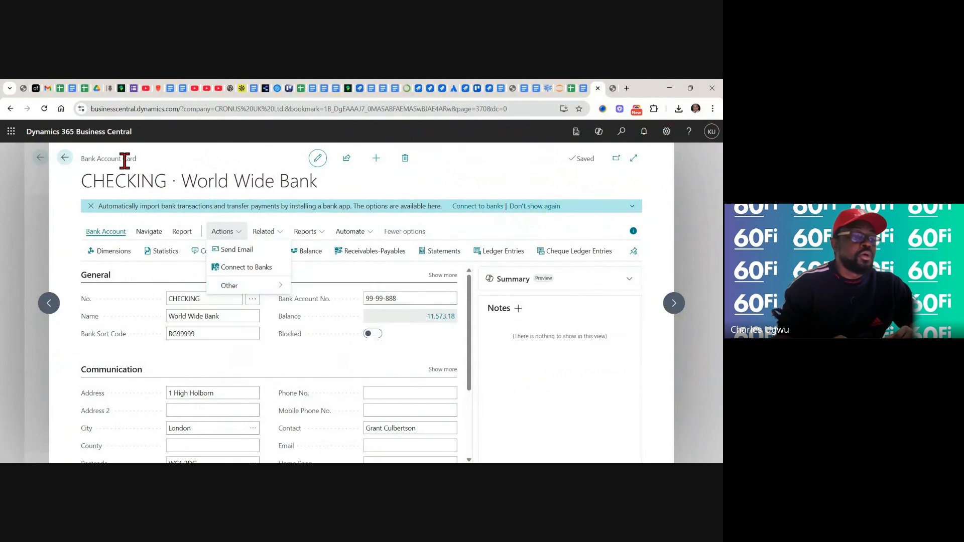
left_click(64, 158)
left_click(64, 159)
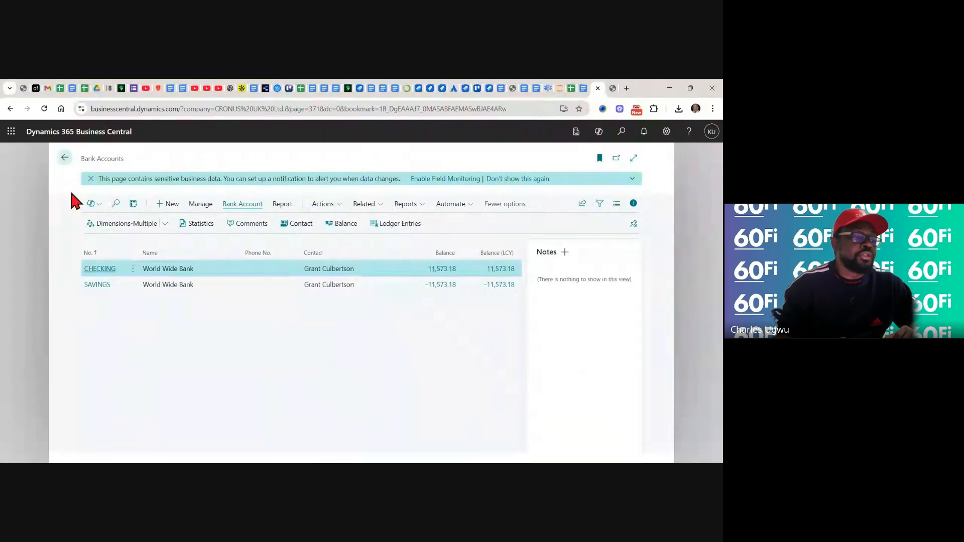
left_click(62, 159)
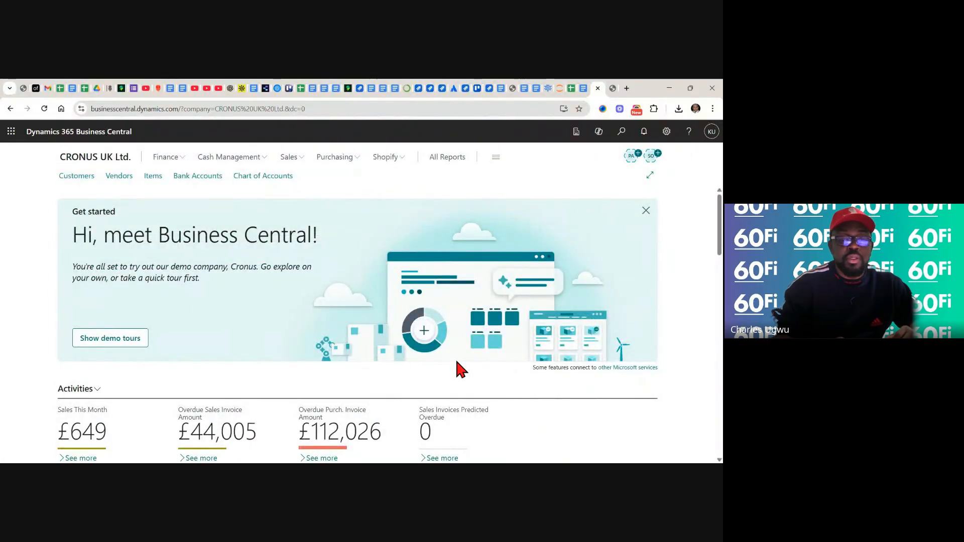
Switch to the finance backlog in Google Sheets, set CM-001_TC01's result to Fail and enter "Bug." in cell Q8
left_click(571, 88)
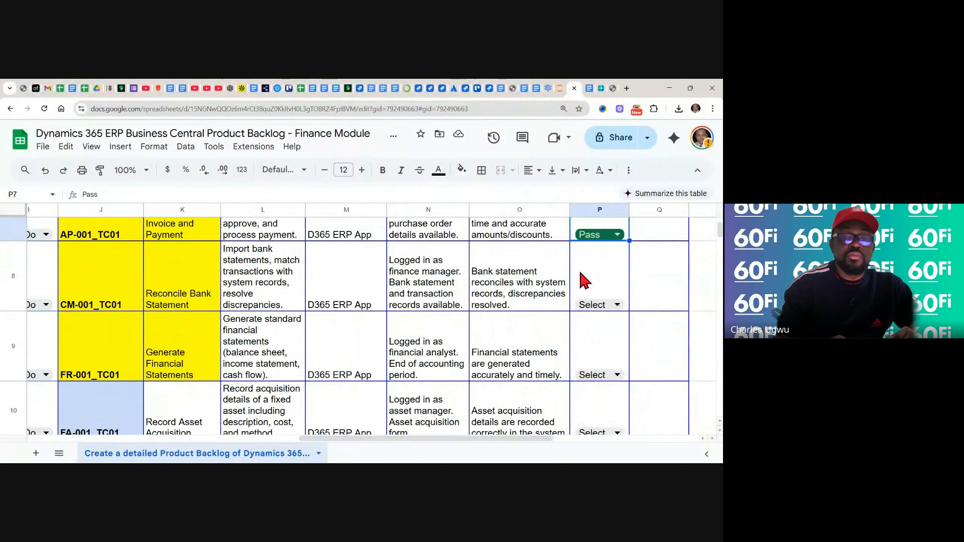
left_click(617, 306)
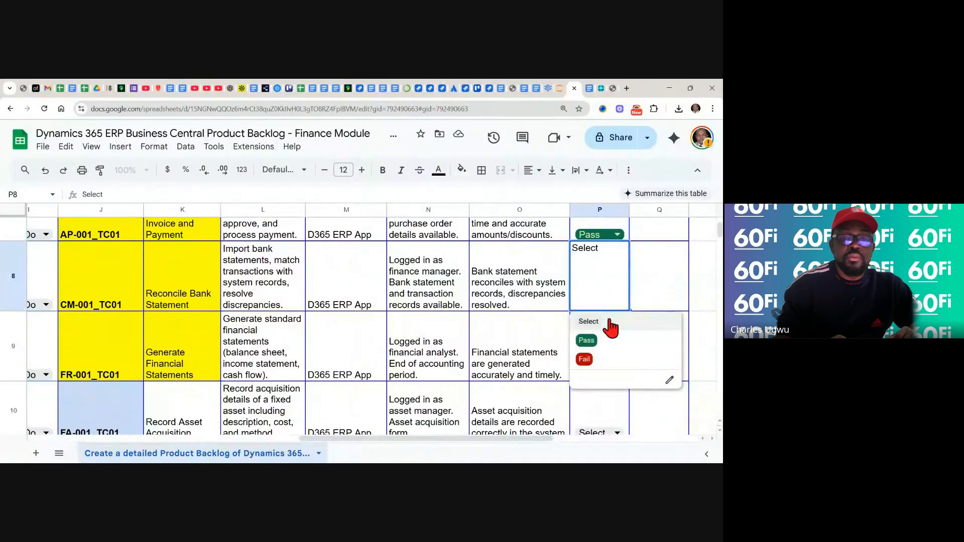
left_click(584, 360)
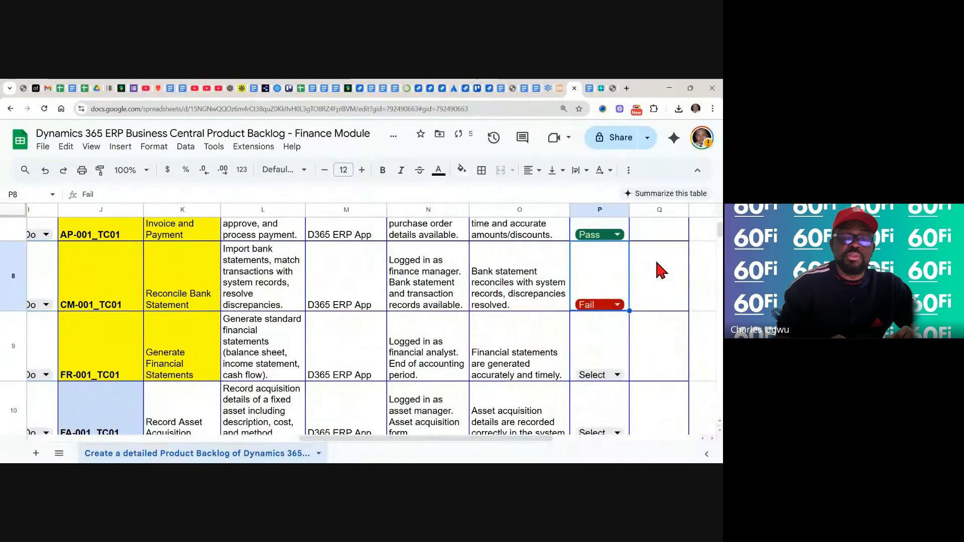
left_click(653, 276)
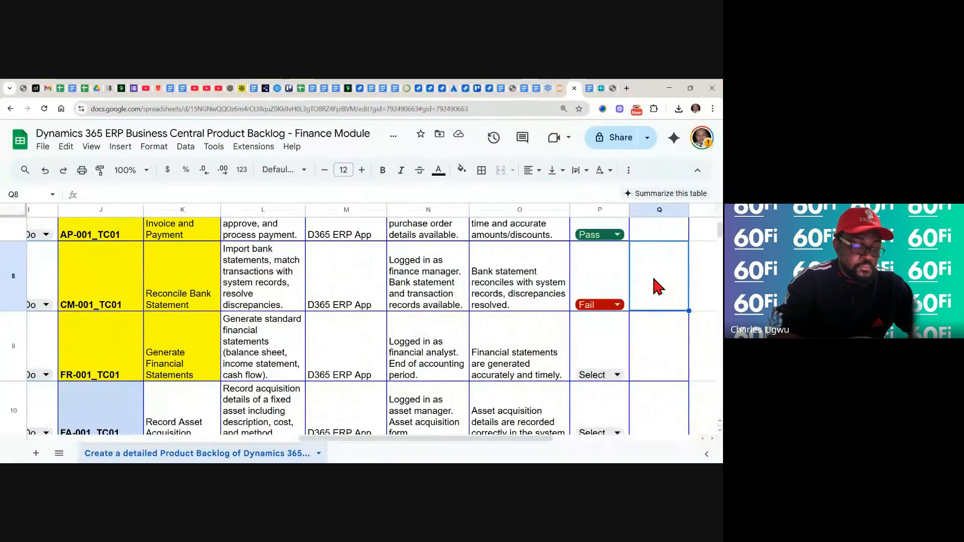
type("Bug")
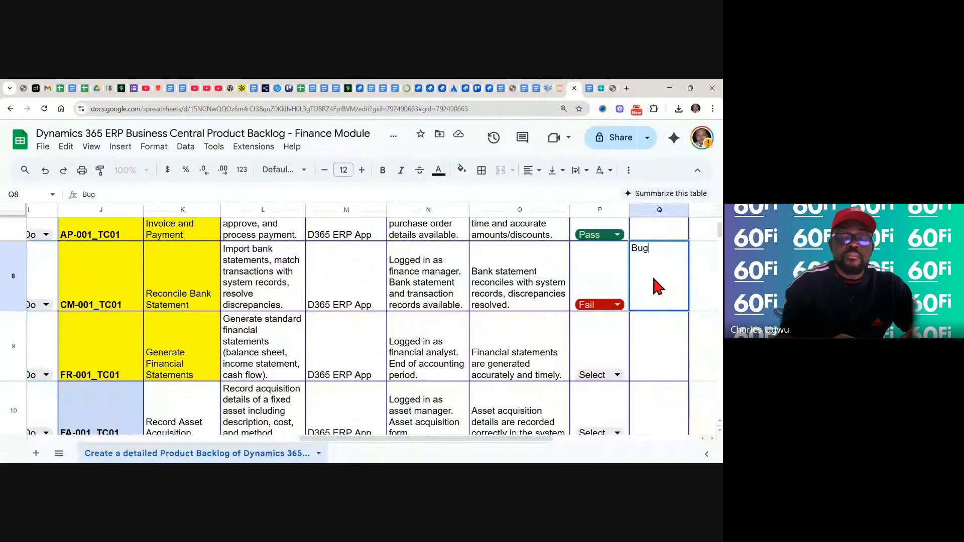
type(".")
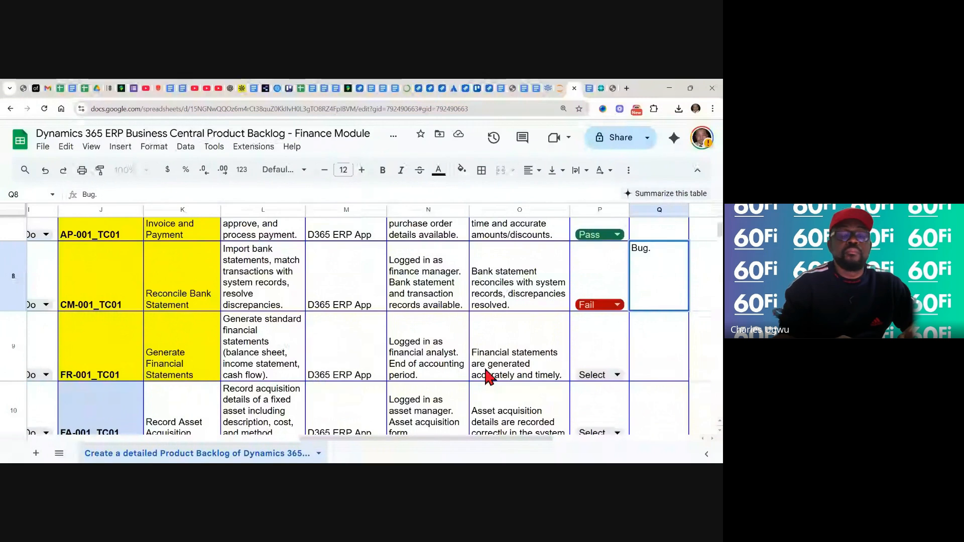
Switch to the training note in Google Docs and review the bank reconciliation guide through to the Financial Statements section
left_click(589, 91)
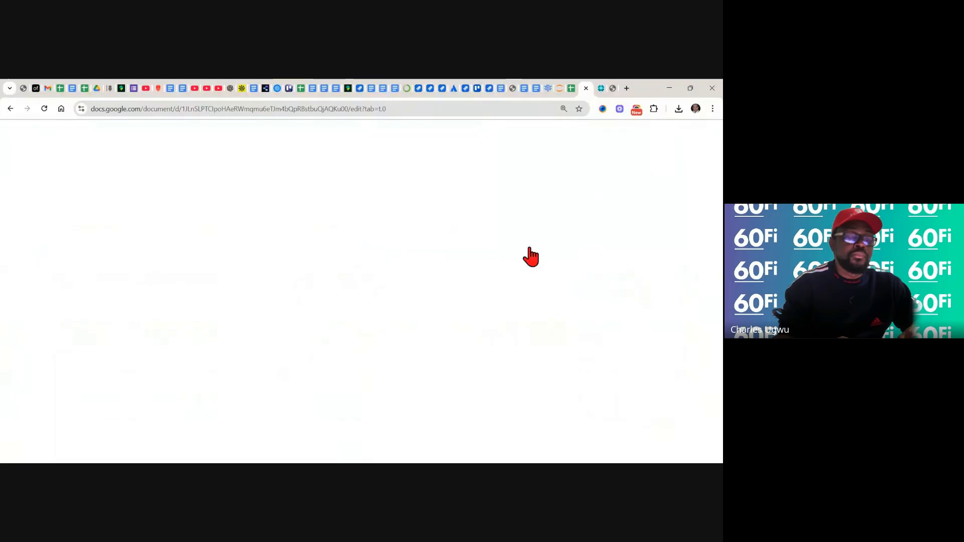
left_click(517, 344)
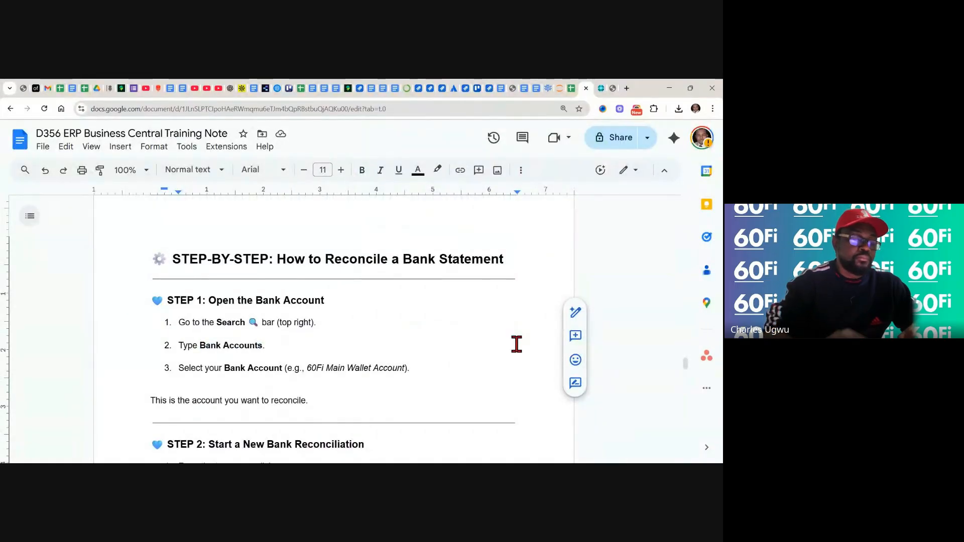
scroll(516, 344, "down", 3)
scroll(334, 329, "down", 4)
scroll(334, 329, "down", 4)
scroll(334, 329, "down", 5)
scroll(334, 329, "down", 7)
scroll(334, 329, "down", 7)
scroll(333, 329, "down", 6)
scroll(334, 329, "down", 4)
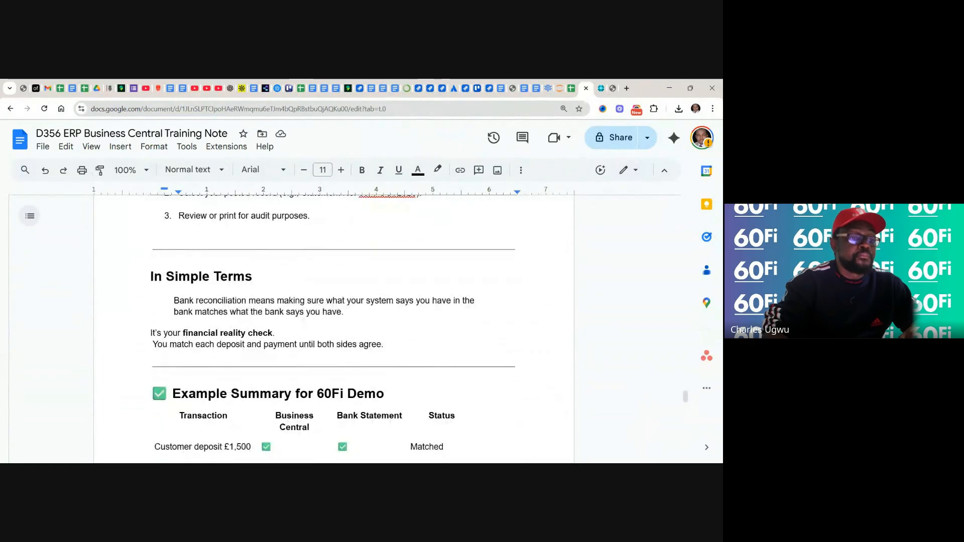
scroll(334, 329, "down", 10)
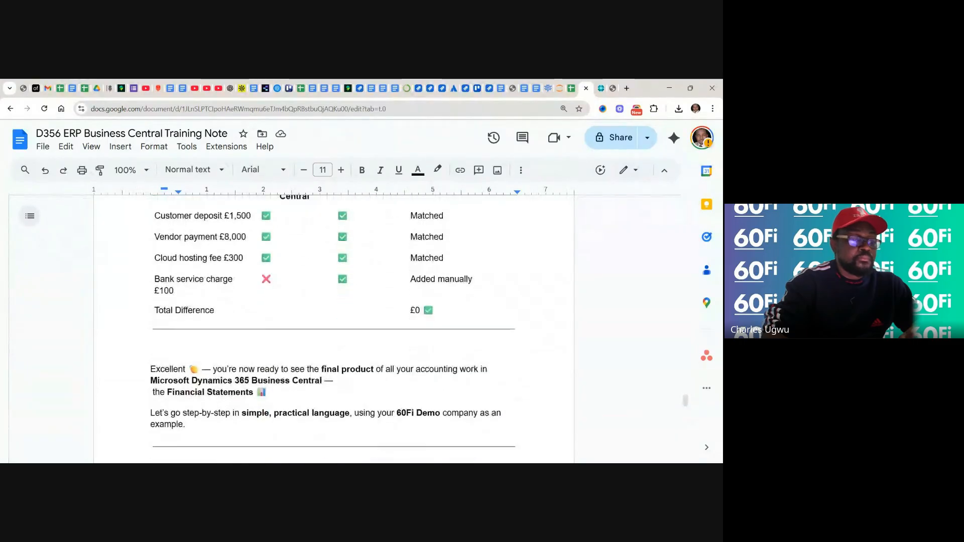
scroll(519, 338, "down", 3)
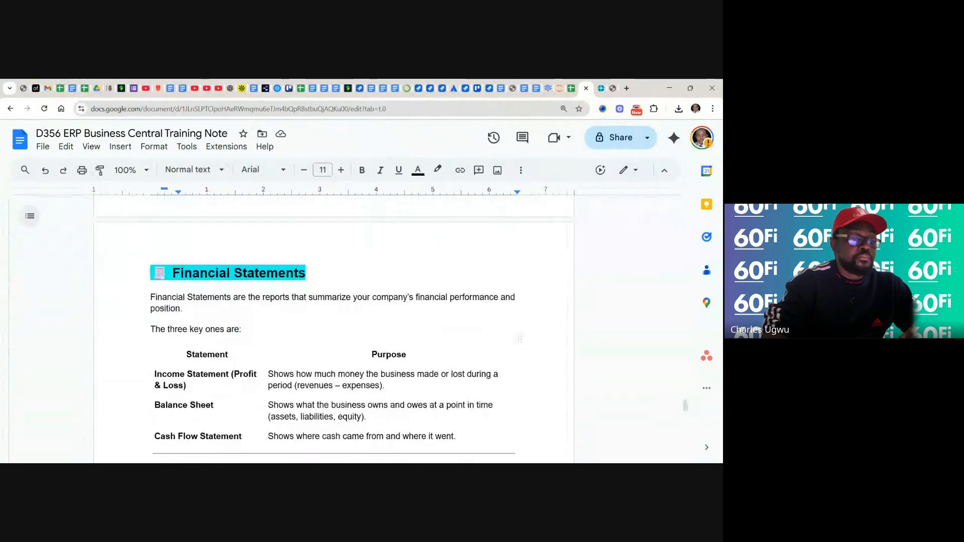
Read the opening instructions for generating financial statements and select the term "Financial Reports" in STEP 1
scroll(519, 338, "down", 1)
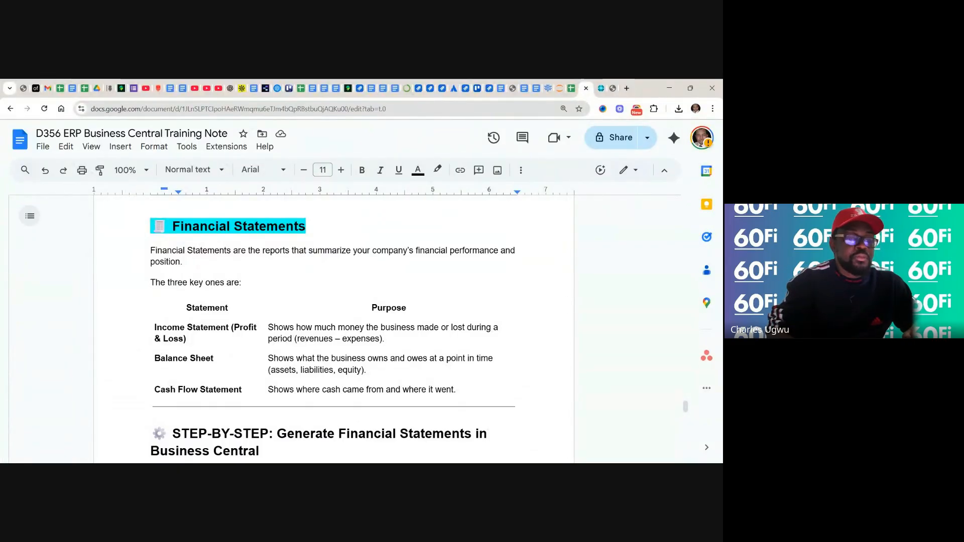
scroll(331, 332, "down", 3)
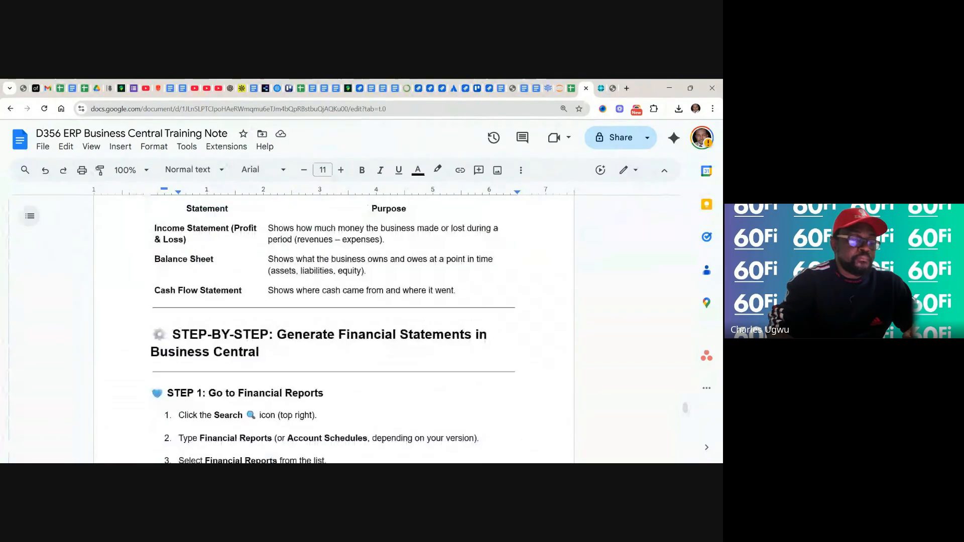
scroll(332, 332, "down", 2)
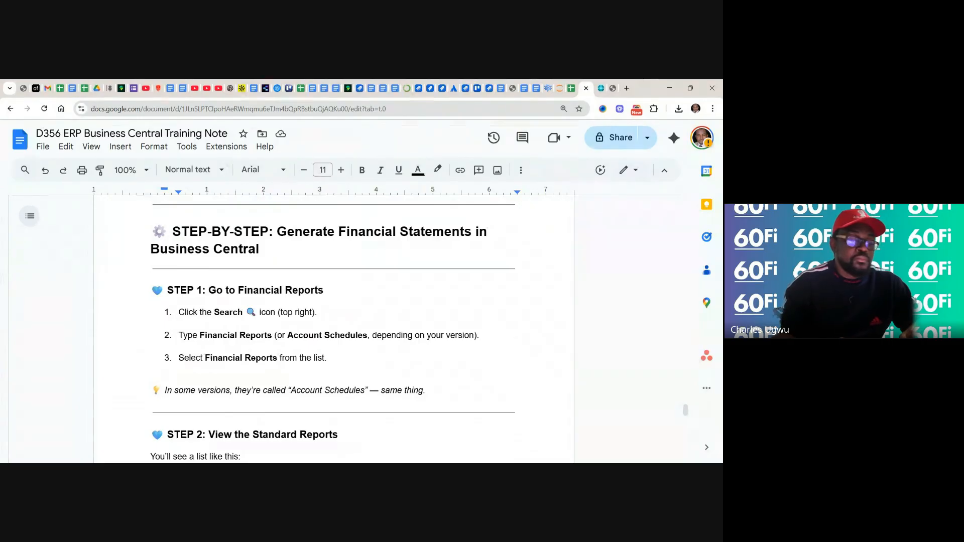
left_click(272, 337)
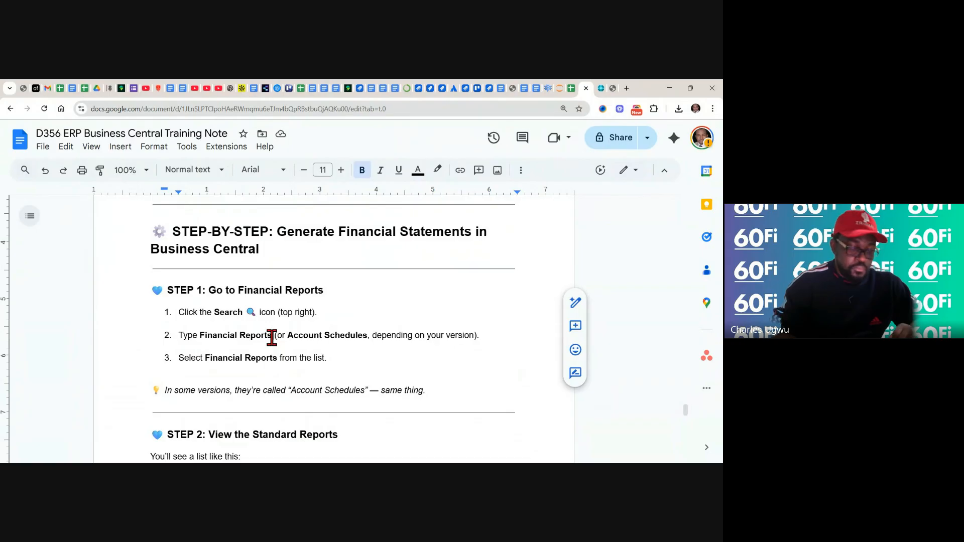
left_click_drag(271, 337, 201, 335)
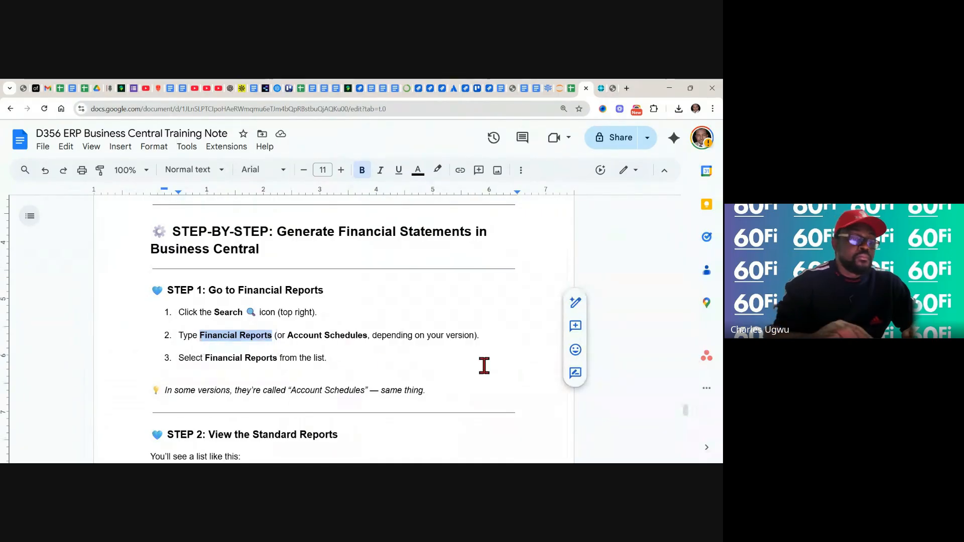
Read STEP 2's list of standard reports and their purposes in the training note, up to STEP 3
scroll(333, 326, "down", 1)
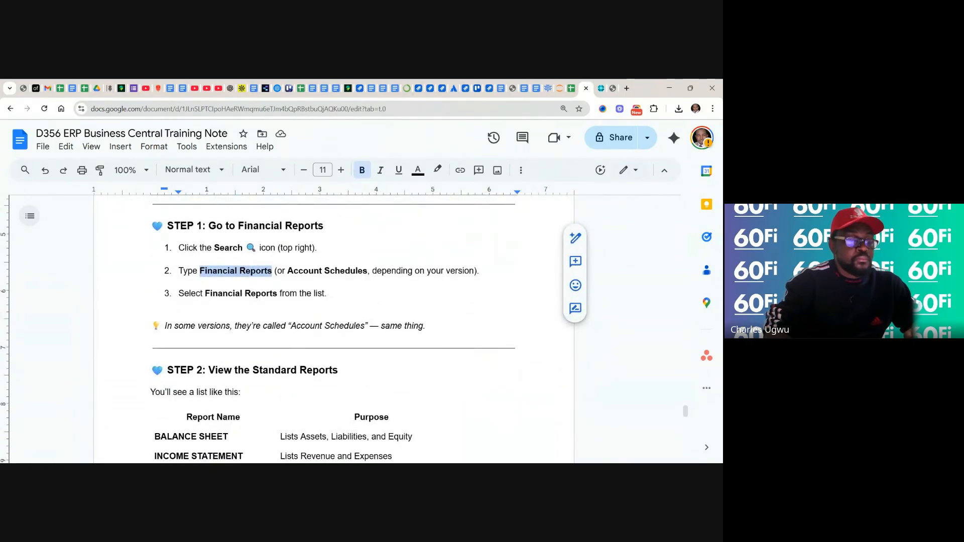
scroll(331, 326, "down", 1)
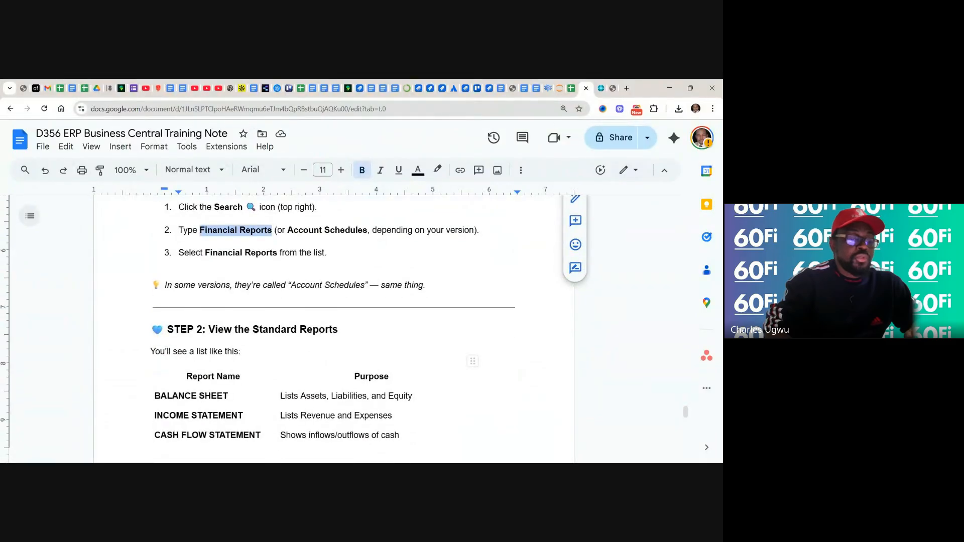
scroll(332, 326, "down", 1)
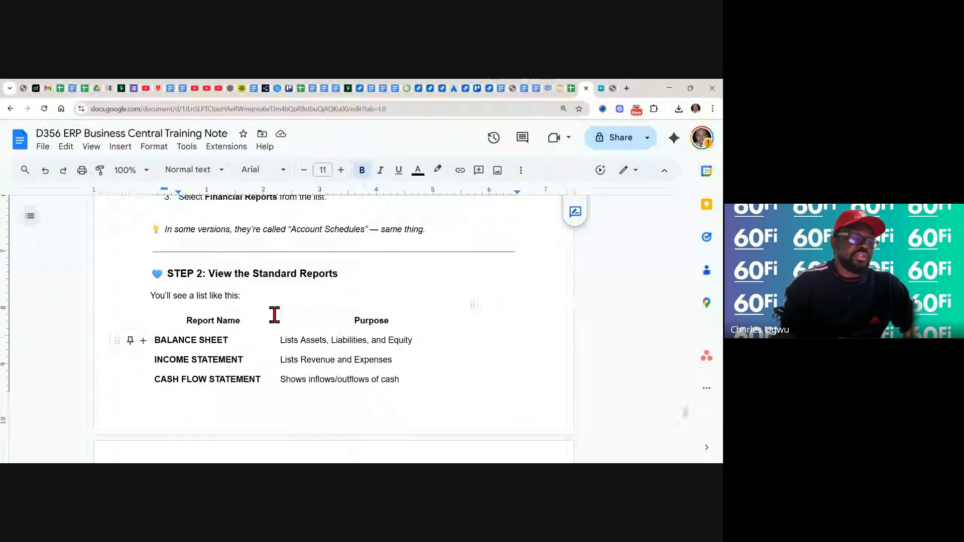
scroll(452, 360, "down", 1)
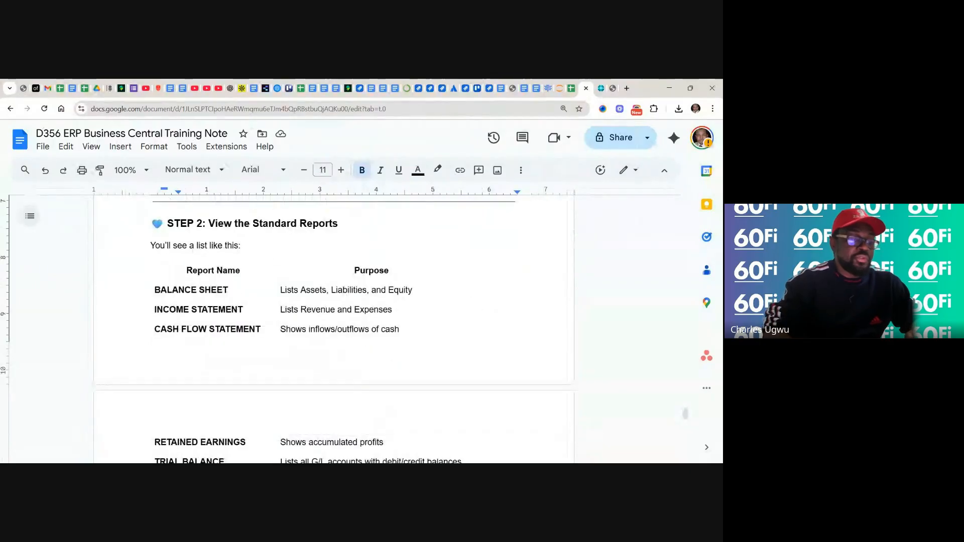
scroll(452, 352, "down", 2)
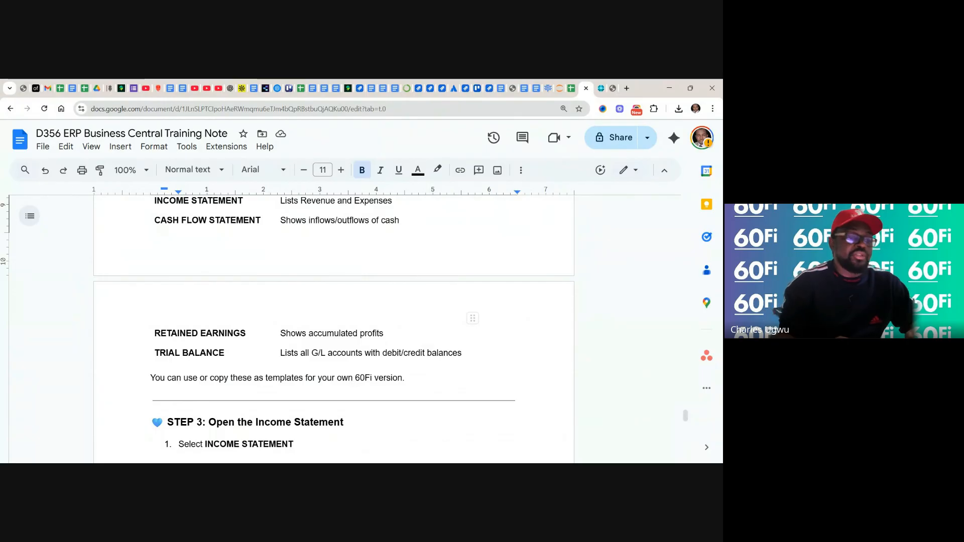
Switch to Business Central, search for "Financial Reports", open the Financial Reports list and dismiss its introductory tip
left_click(601, 88)
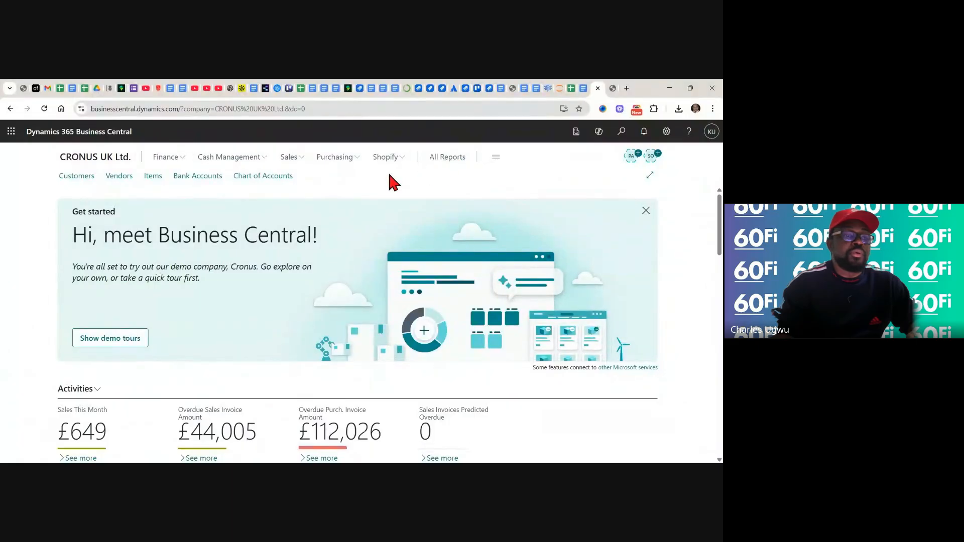
left_click(622, 132)
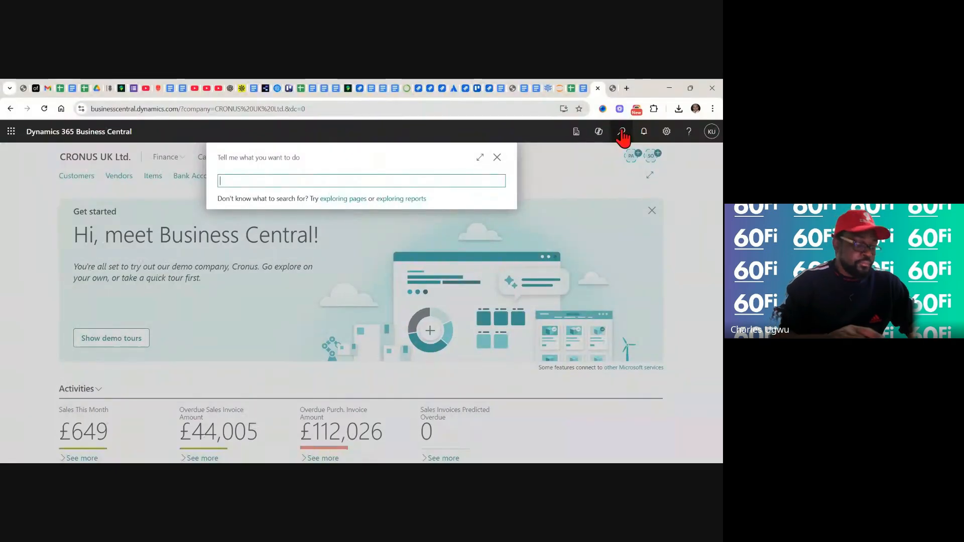
type("Financial Reports")
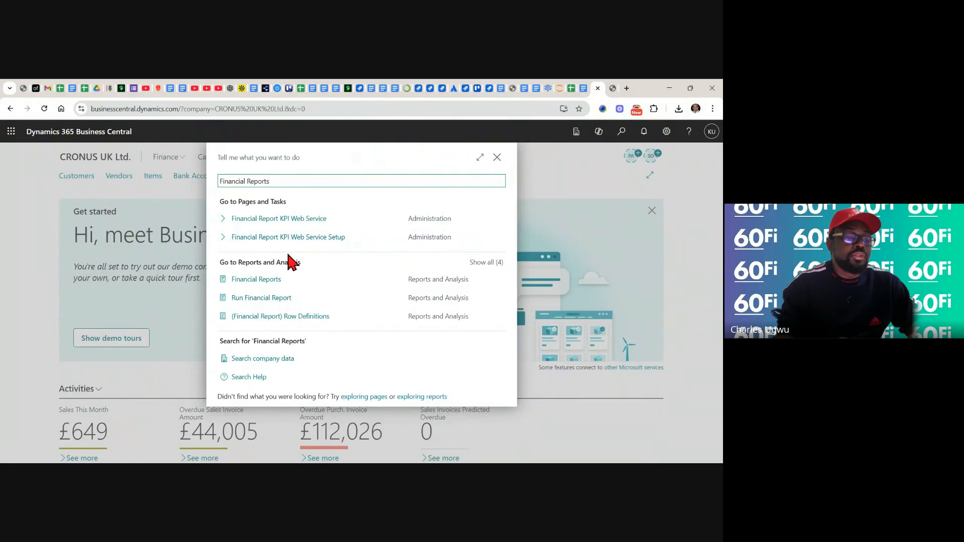
left_click(255, 281)
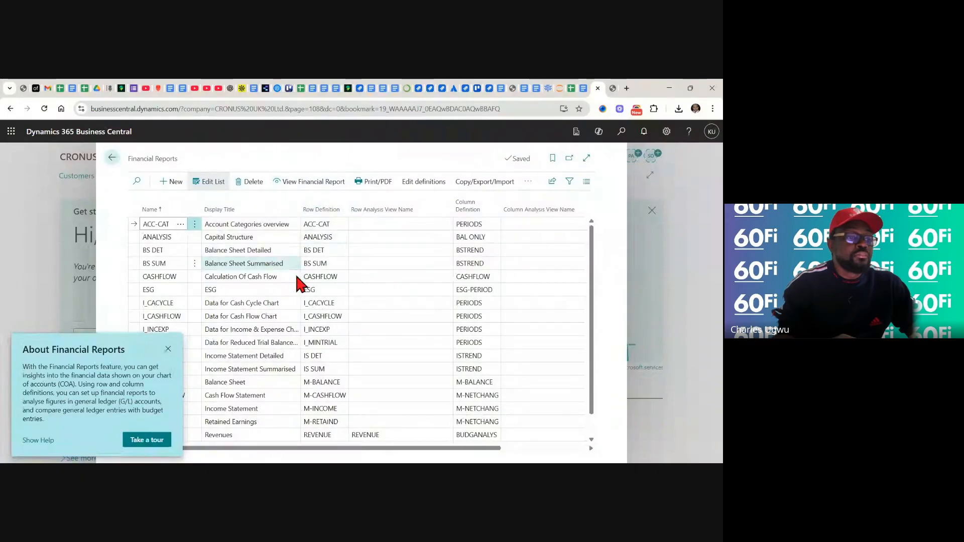
left_click(169, 349)
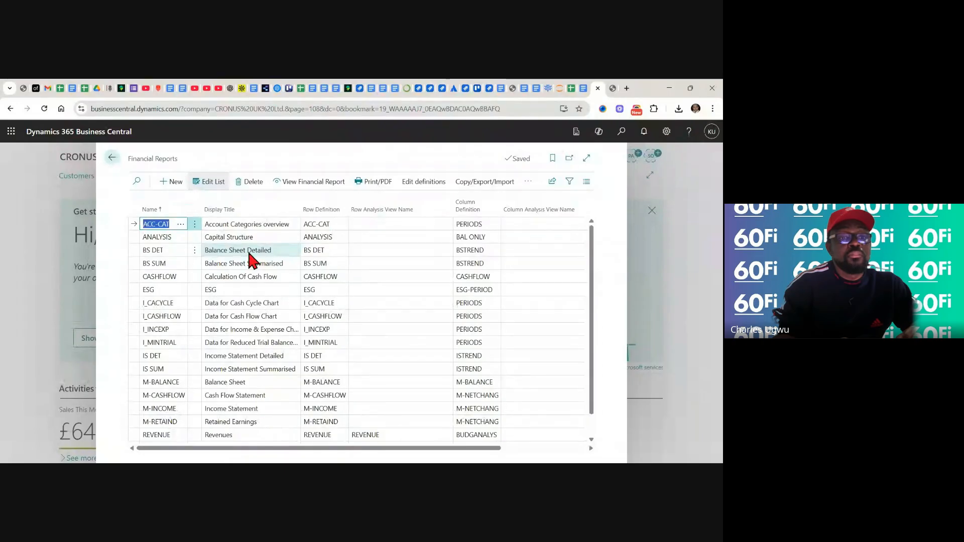
View the ACC-CAT Account Categories overview report and examine its balance sheet and income statement rows and its filter options
left_click(310, 184)
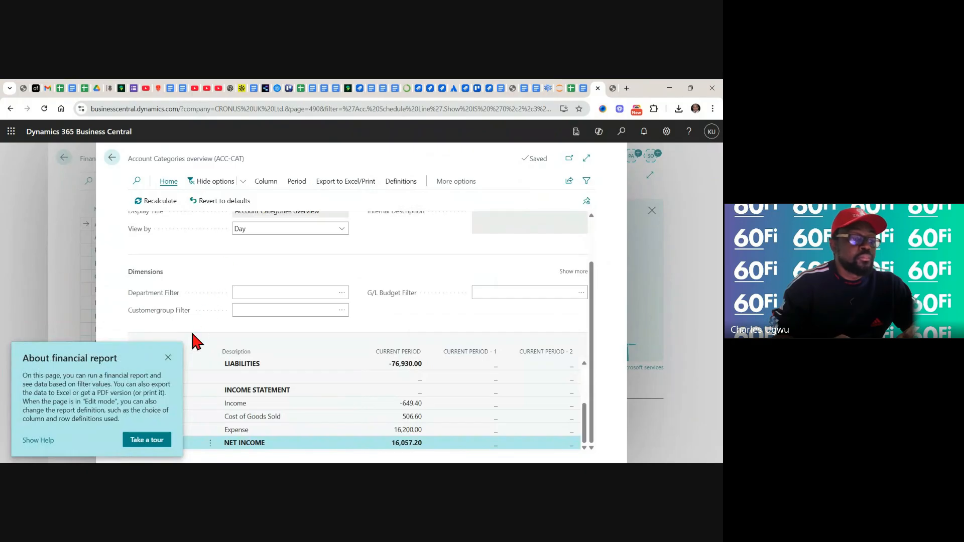
left_click(168, 357)
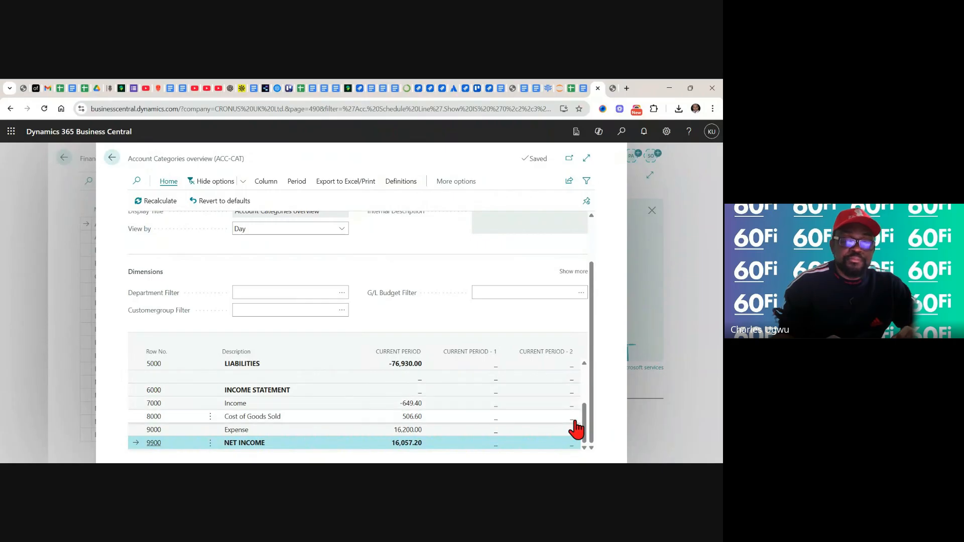
left_click_drag(586, 431, 590, 397)
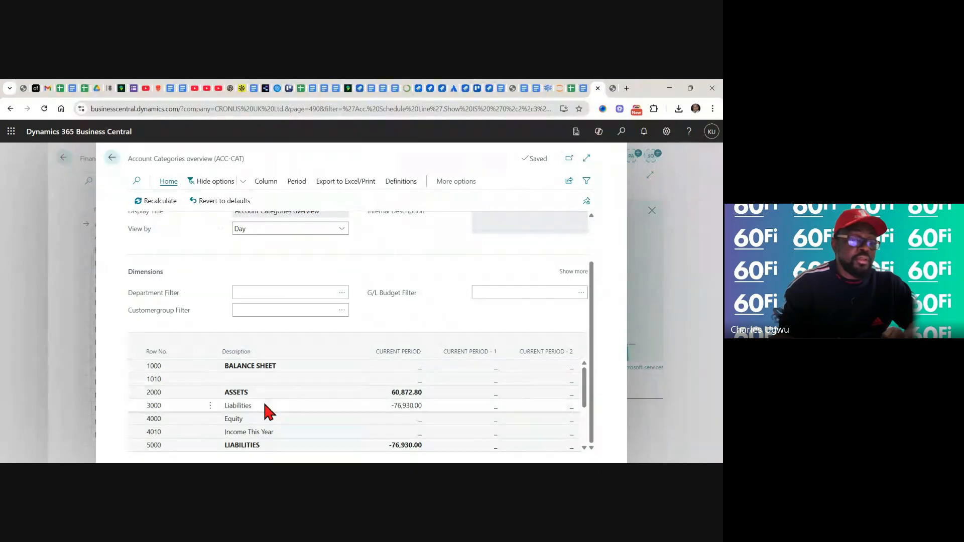
left_click(269, 365)
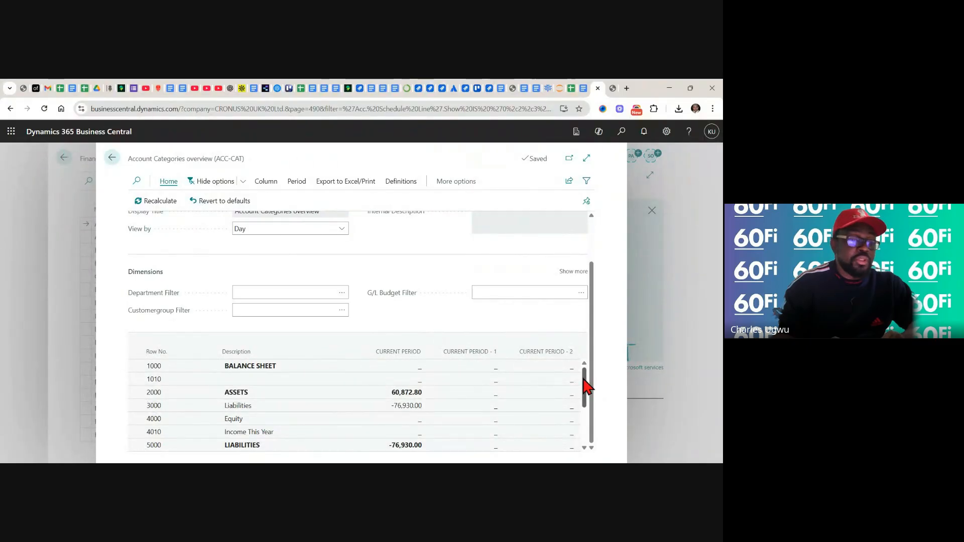
left_click_drag(582, 387, 583, 324)
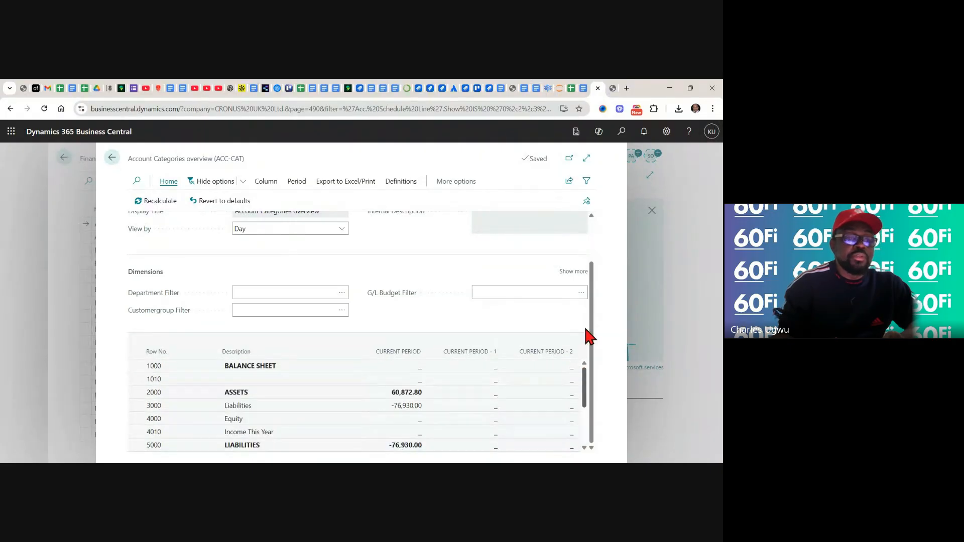
left_click(590, 216)
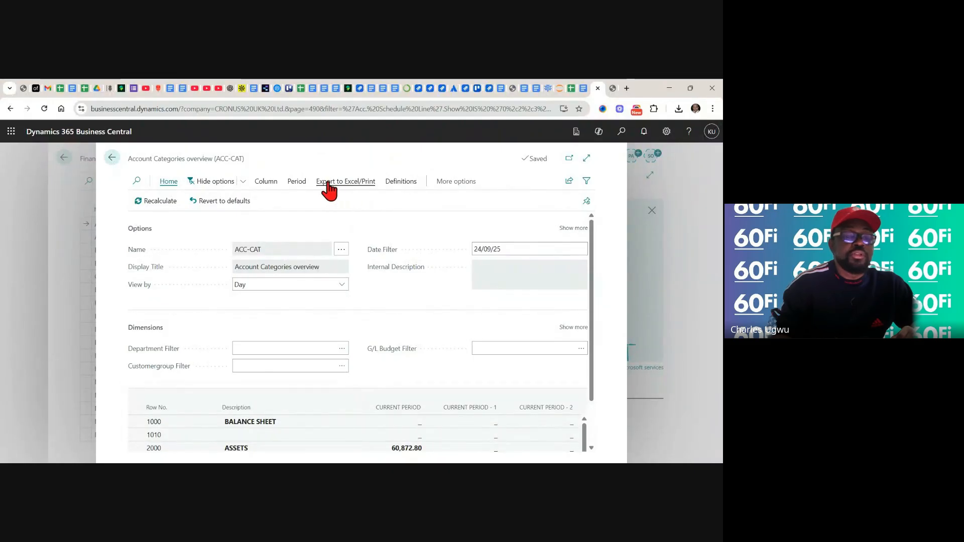
Run the ACC-CAT financial report for printing with the Financial Report Landscape layout, preview it and turn on text selection
left_click(355, 183)
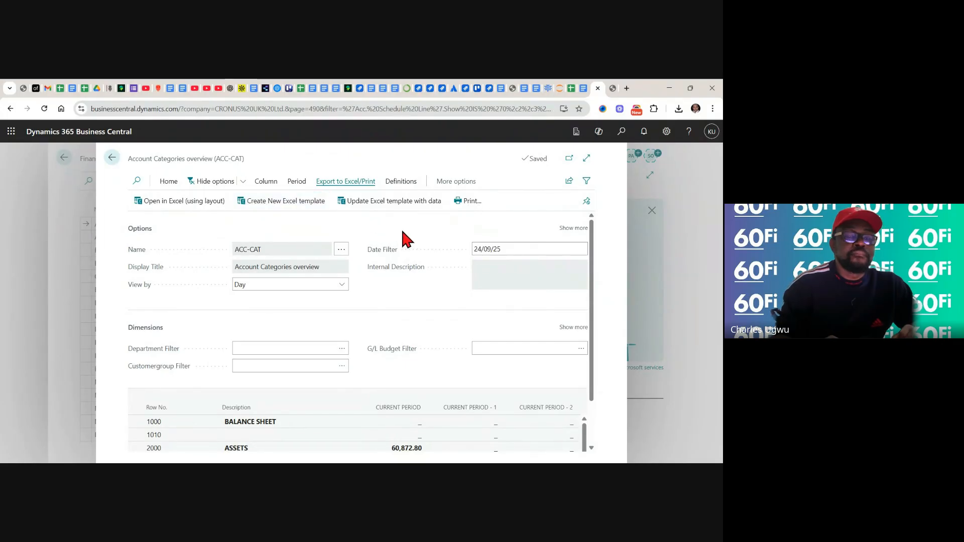
left_click(461, 203)
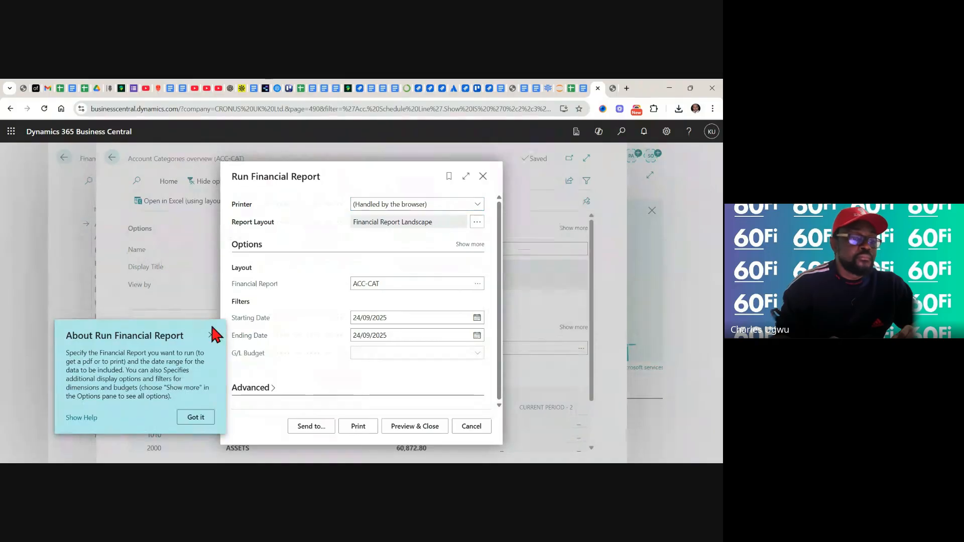
left_click(211, 333)
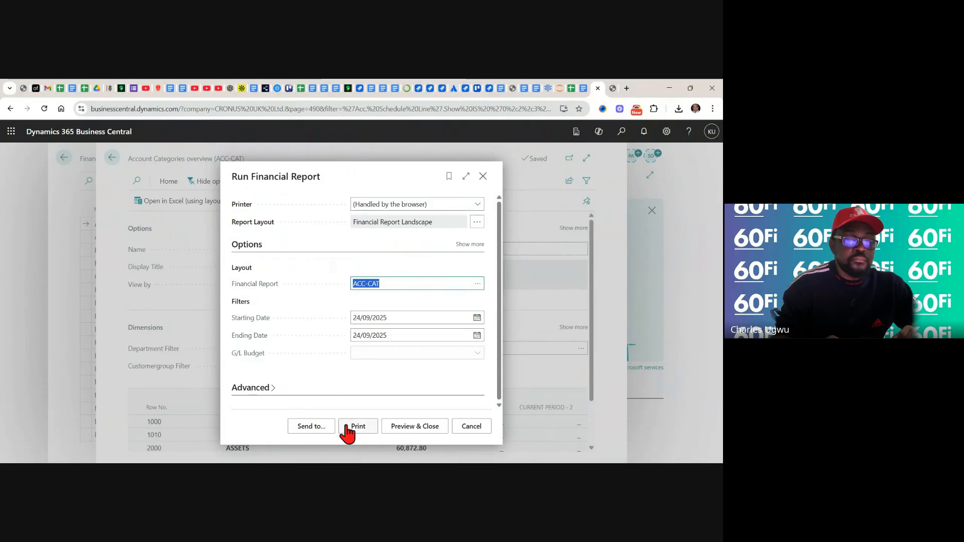
left_click(409, 431)
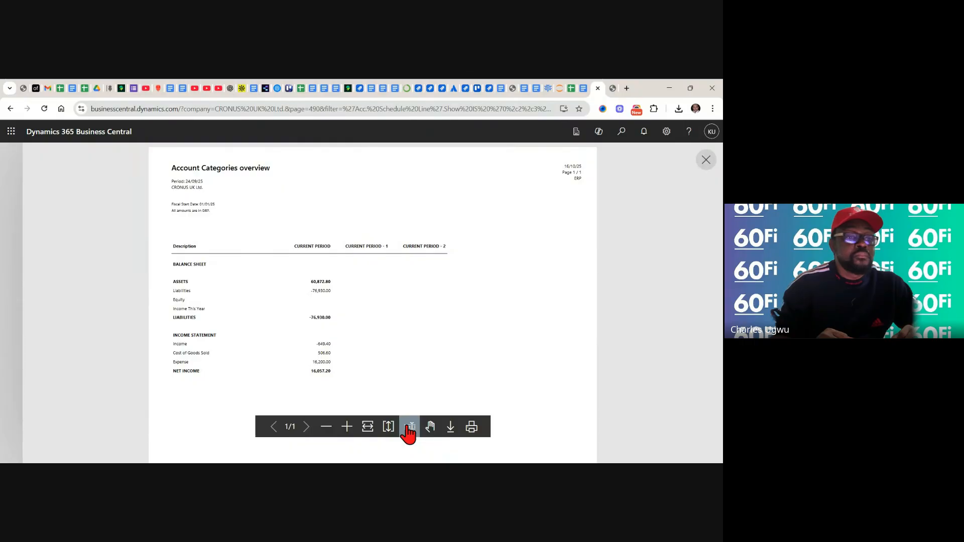
left_click(409, 430)
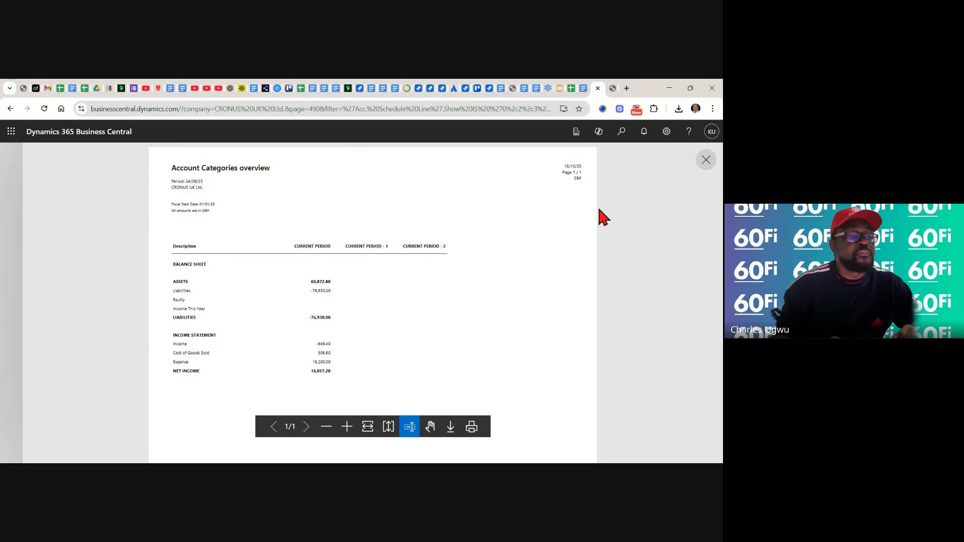
Close the report preview, the Account Categories overview and the Financial Reports list to return to the home page
left_click(706, 160)
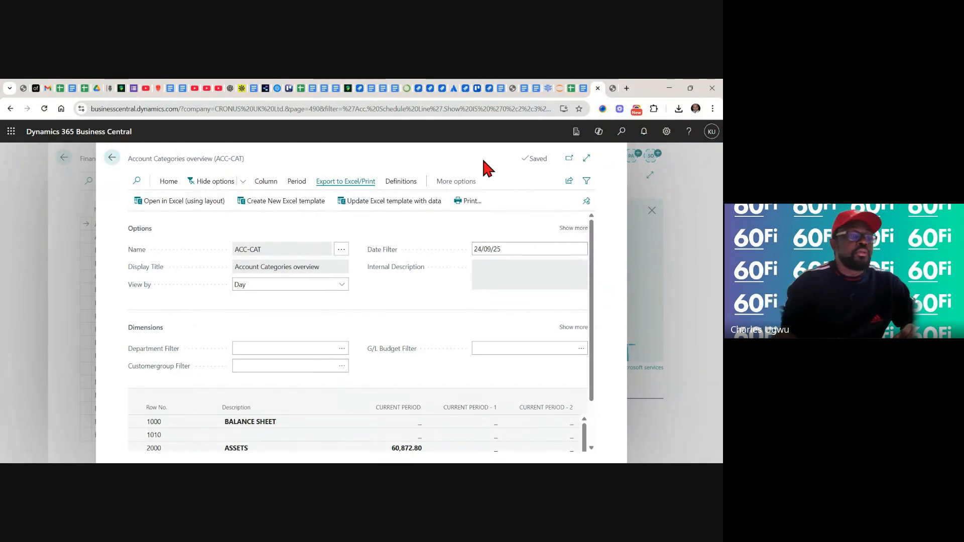
left_click(110, 158)
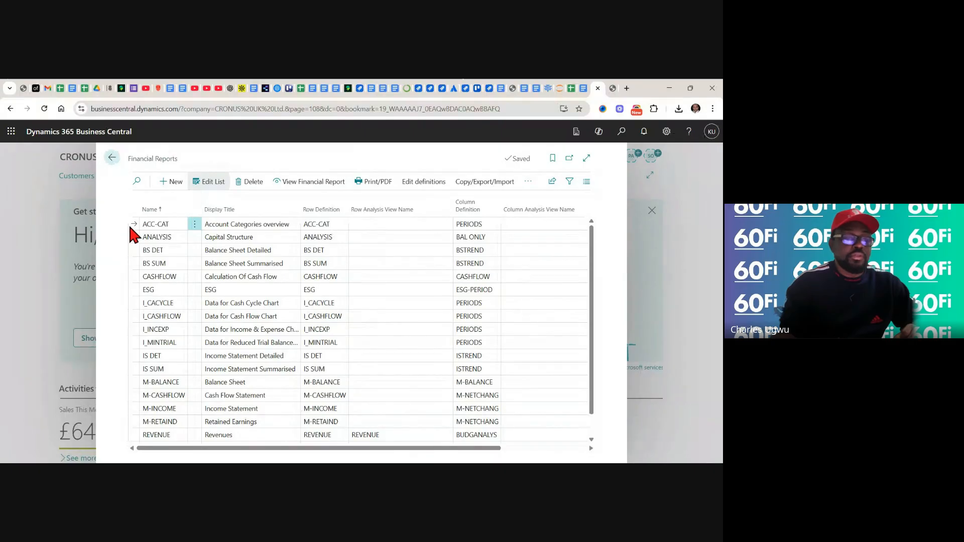
left_click(110, 158)
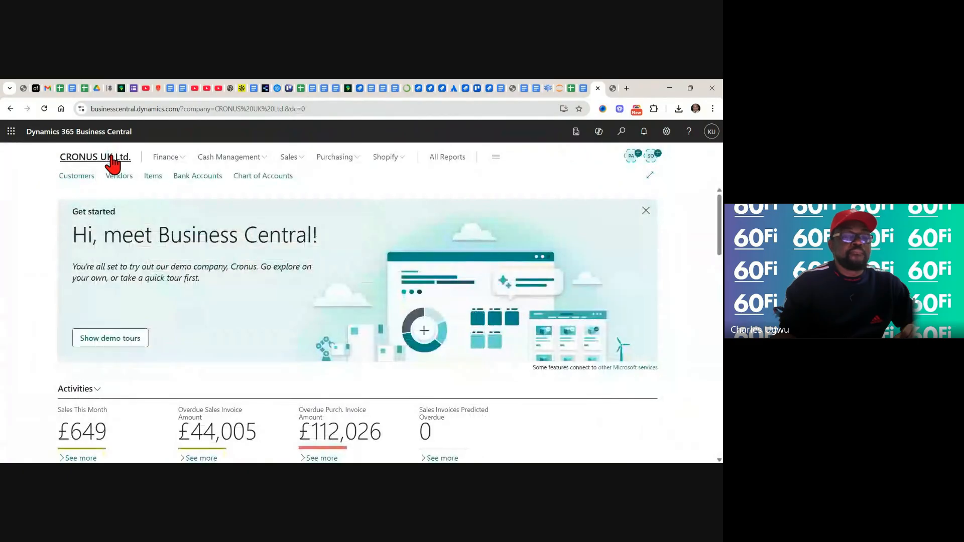
Switch to the finance backlog in Google Sheets and set the result of test case FR-001_TC01 to Pass
left_click(571, 86)
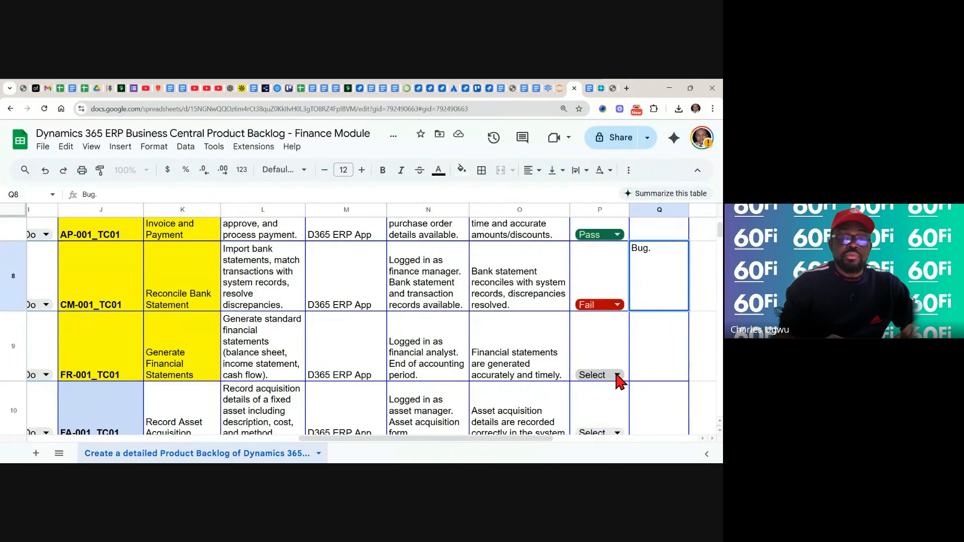
left_click(617, 376)
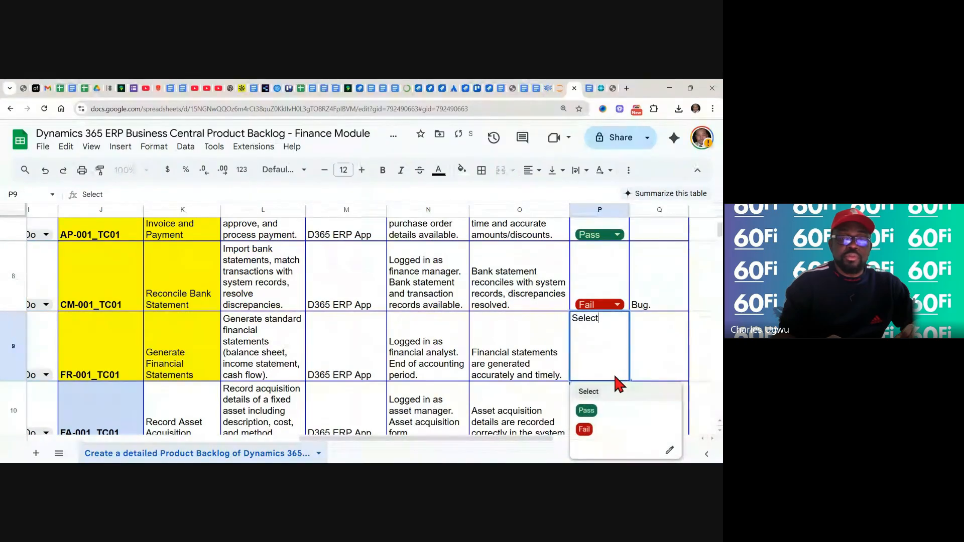
left_click(586, 410)
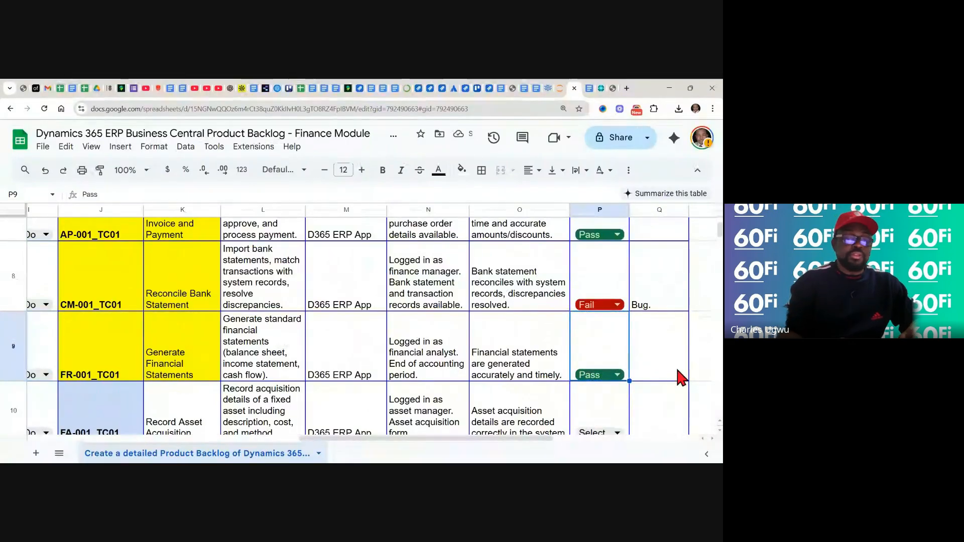
left_click(701, 367)
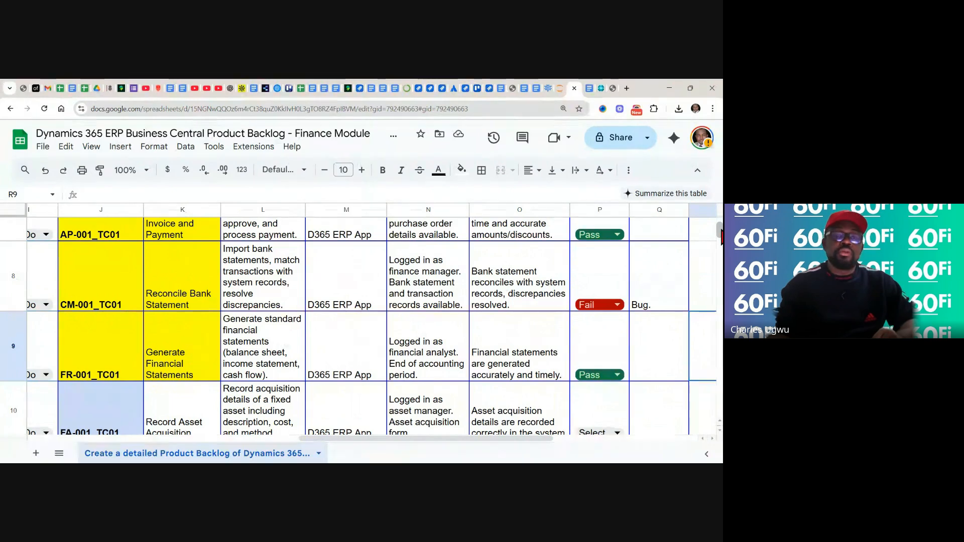
Review the Pass/Fail results and remarks of the test cases from GL-001_TC01 through FR-001_TC01
left_click_drag(720, 233, 720, 222)
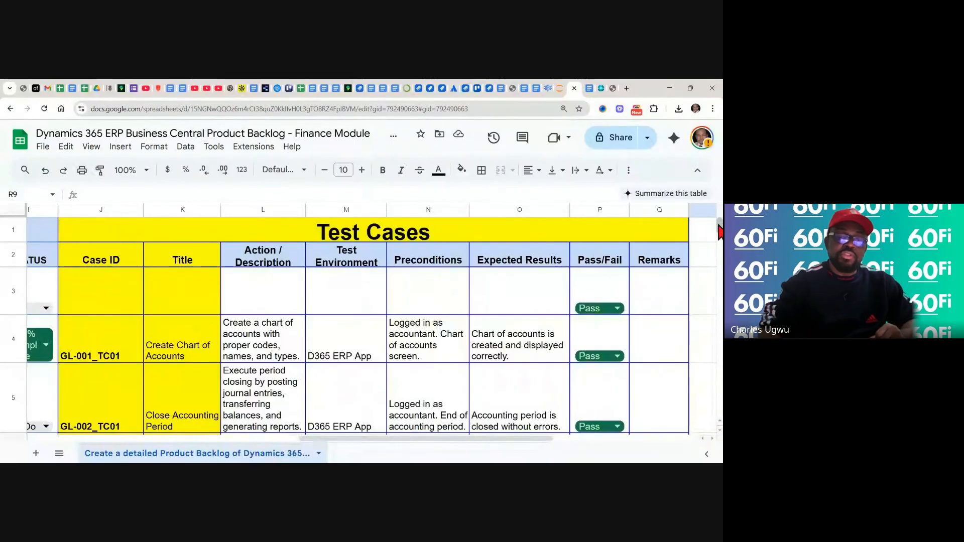
scroll(719, 232, "down", 3)
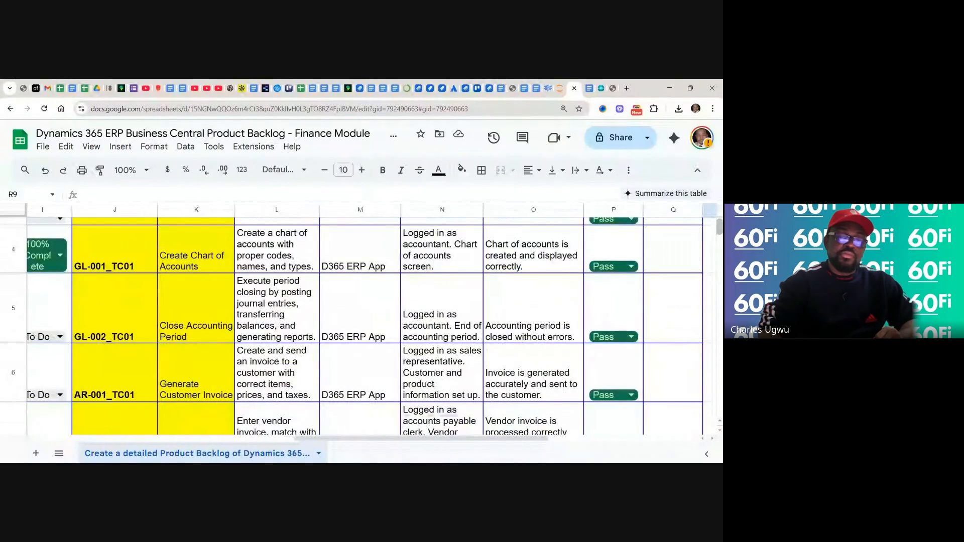
scroll(358, 318, "down", 3)
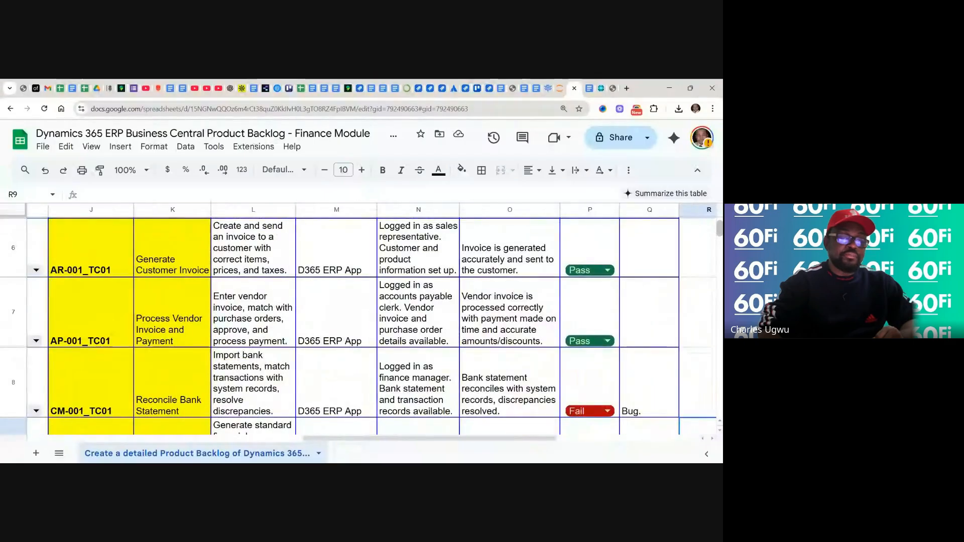
scroll(358, 319, "down", 3)
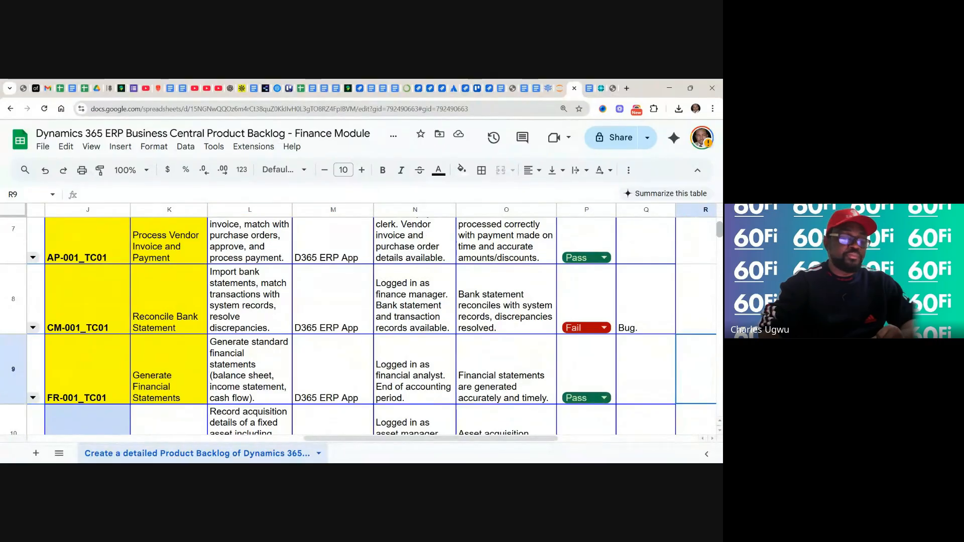
scroll(358, 319, "up", 4)
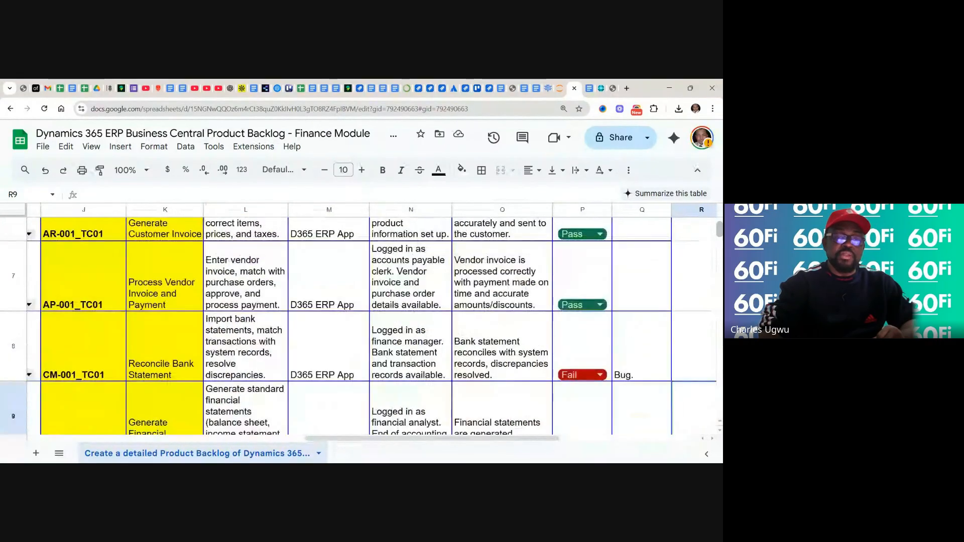
scroll(359, 319, "up", 5)
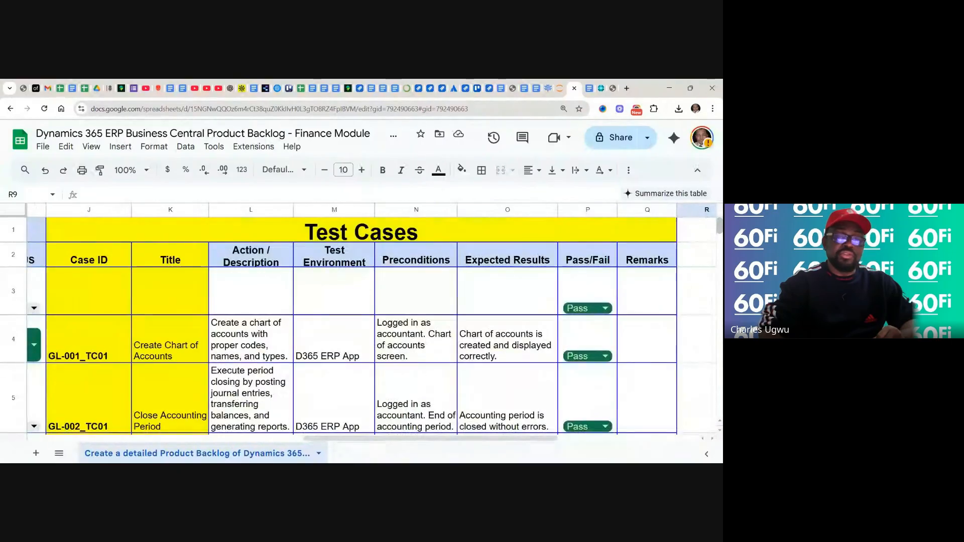
scroll(358, 319, "down", 1)
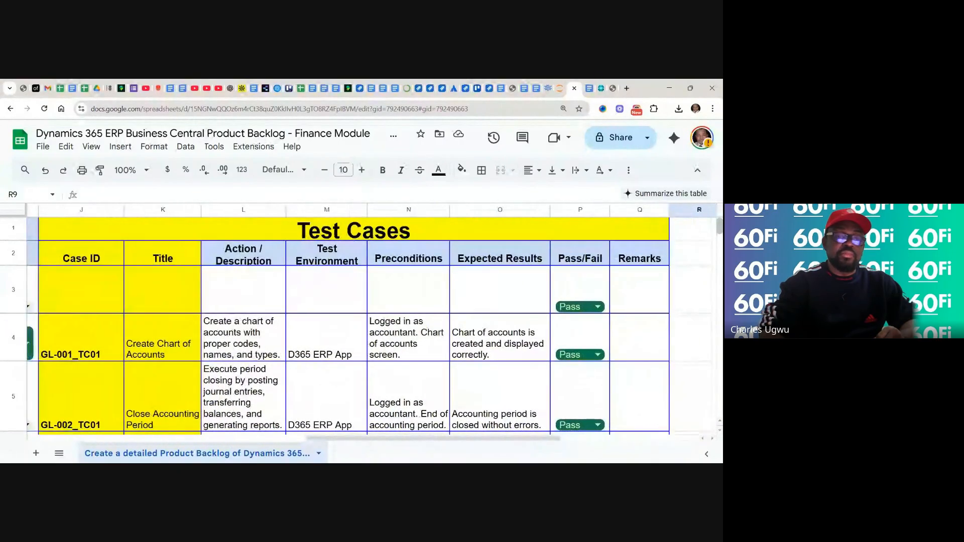
scroll(359, 322, "down", 5)
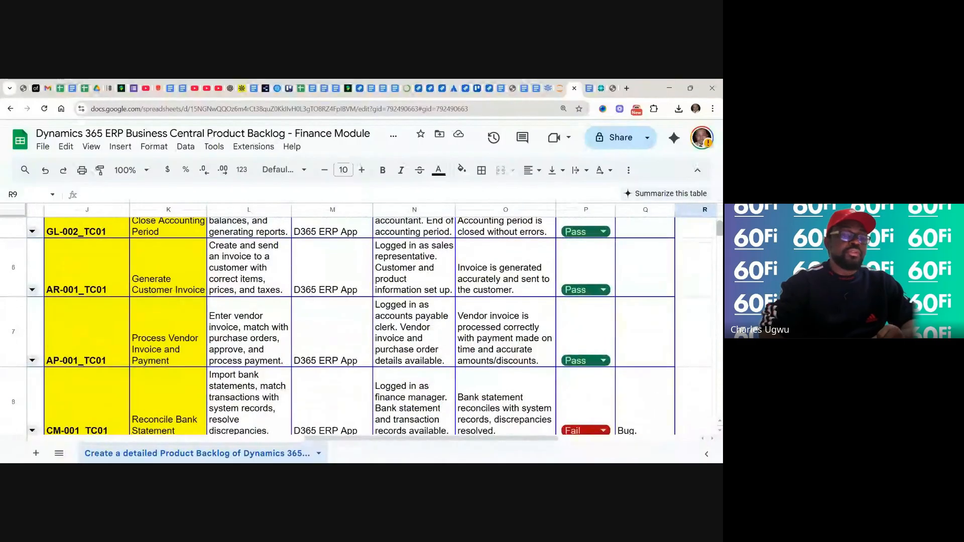
scroll(358, 321, "up", 3)
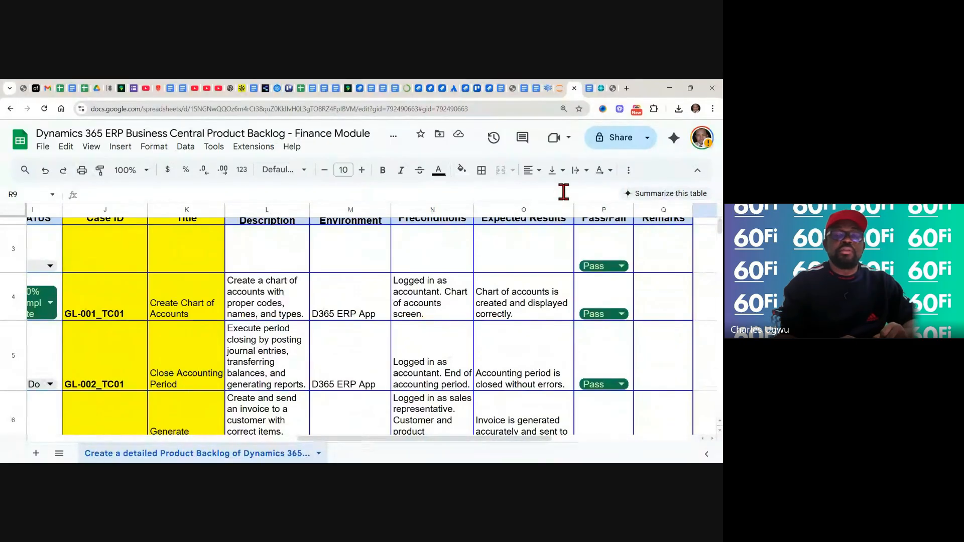
Switch to the training note in Google Docs and read STEP 3's instructions for opening the Income Statement
left_click(600, 89)
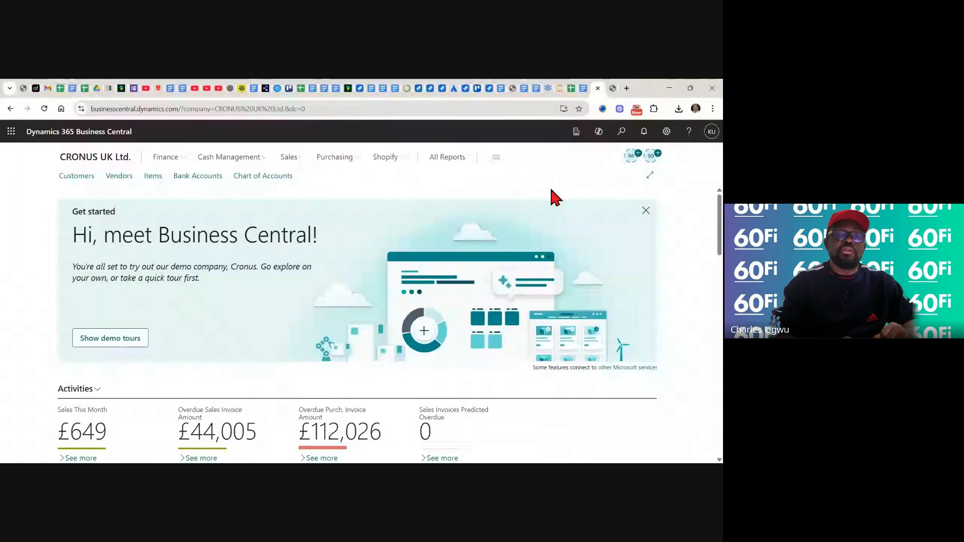
left_click(581, 89)
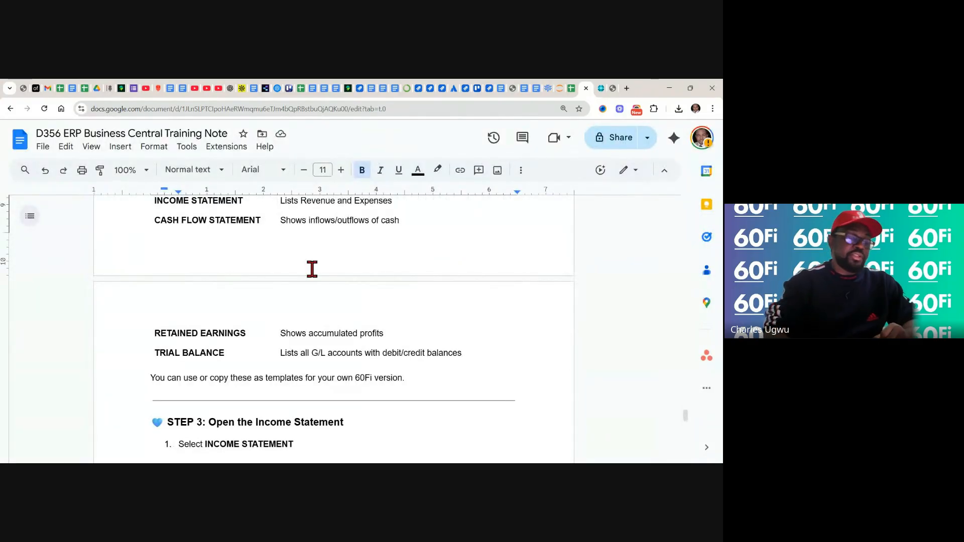
scroll(311, 269, "down", 3)
scroll(298, 278, "down", 6)
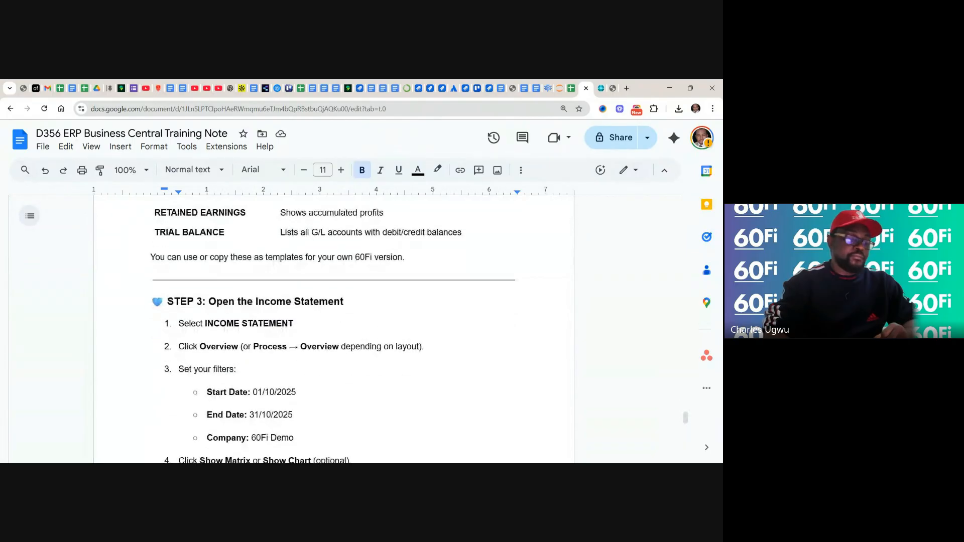
Read the training note's remaining financial statement steps, from the example Income Statement through the Balance Sheet, export or print and Quick Summary
scroll(298, 280, "down", 8)
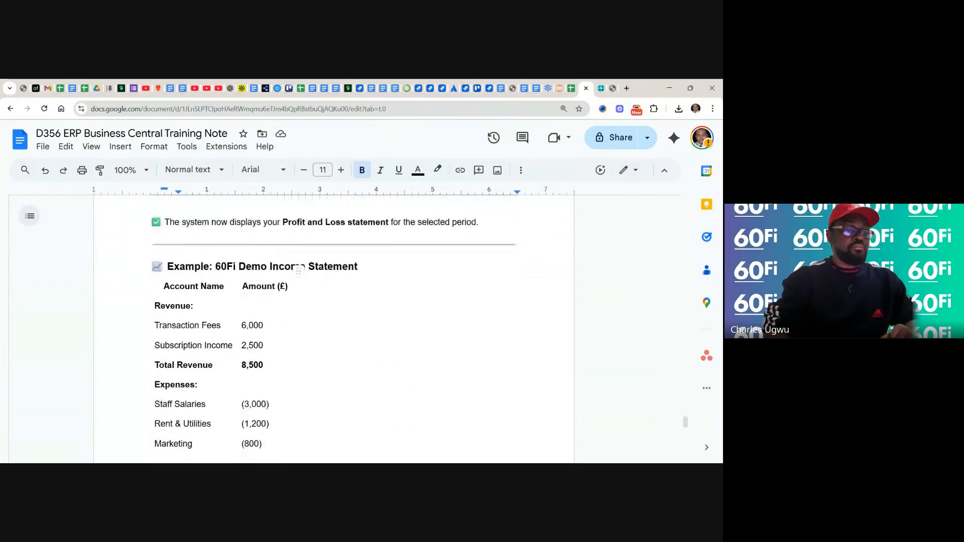
scroll(334, 327, "down", 5)
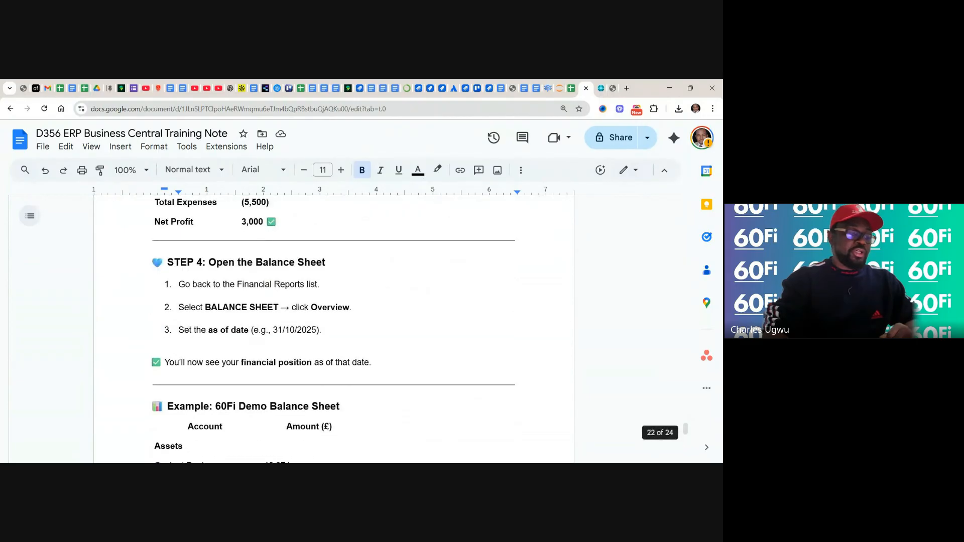
scroll(334, 326, "down", 10)
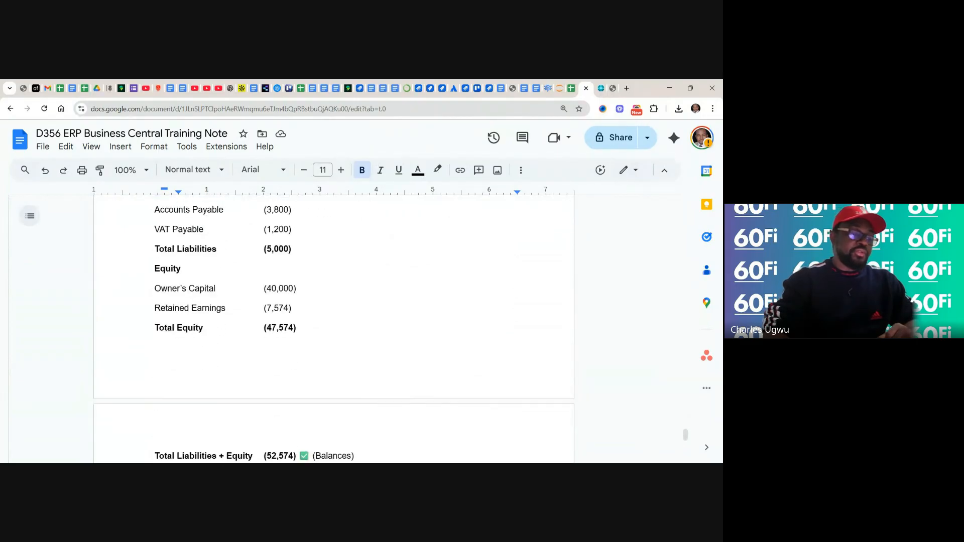
scroll(334, 326, "down", 11)
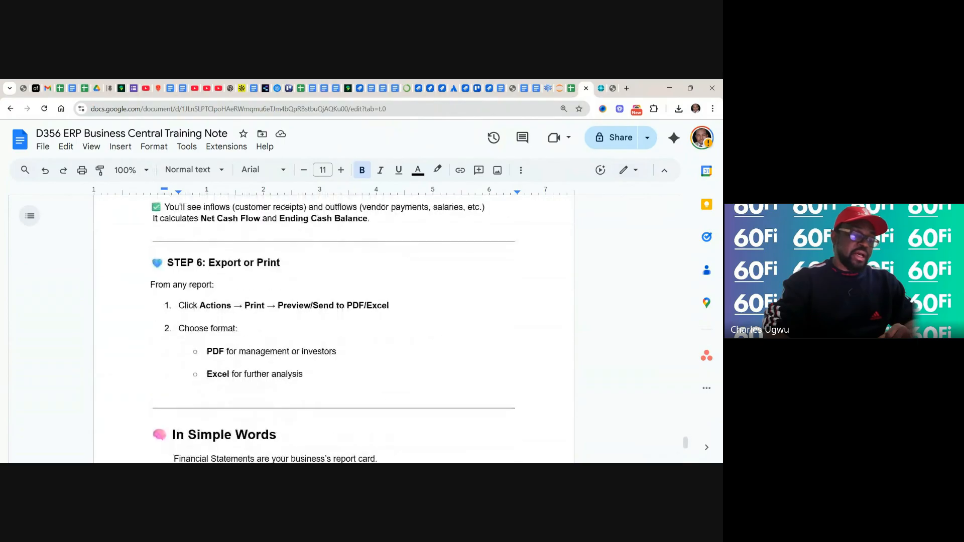
scroll(334, 326, "down", 6)
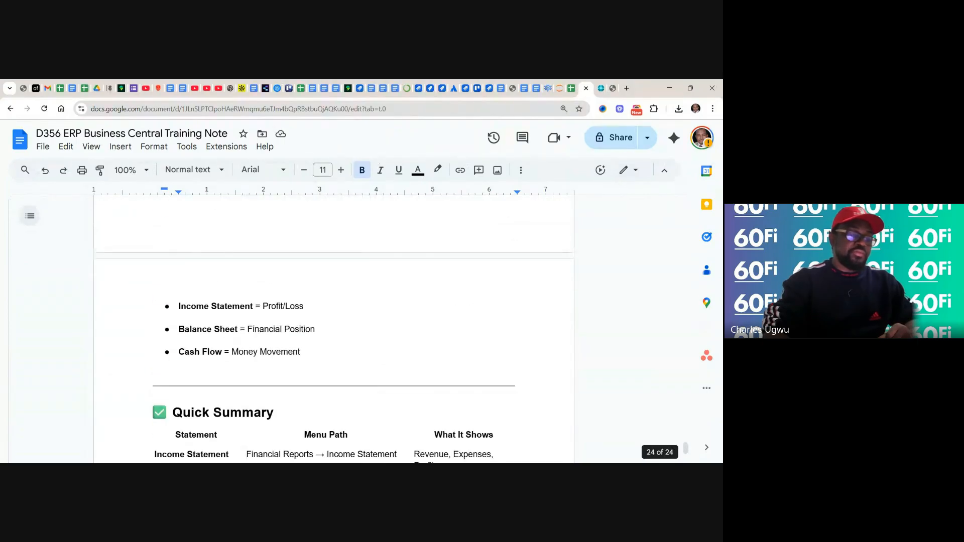
scroll(334, 327, "up", 15)
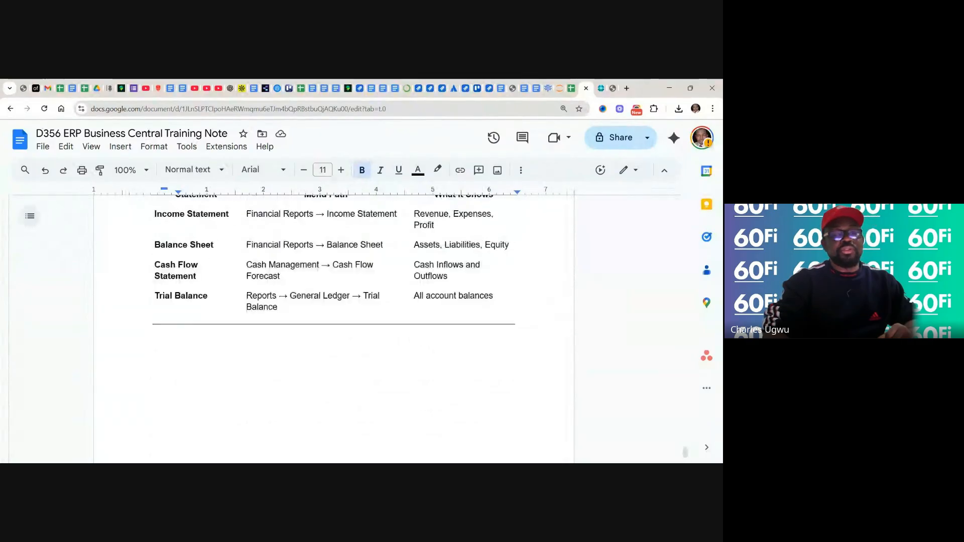
Look back through the training note's Financial Statements and Bank Reconciliation sections, returning to the Chart of Accounts section on page 1
scroll(333, 326, "up", 20)
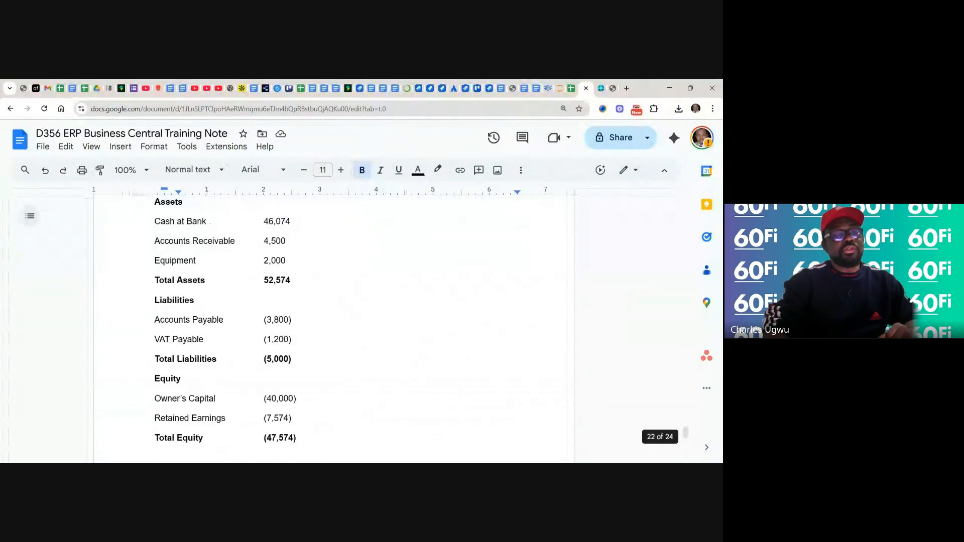
scroll(333, 326, "up", 15)
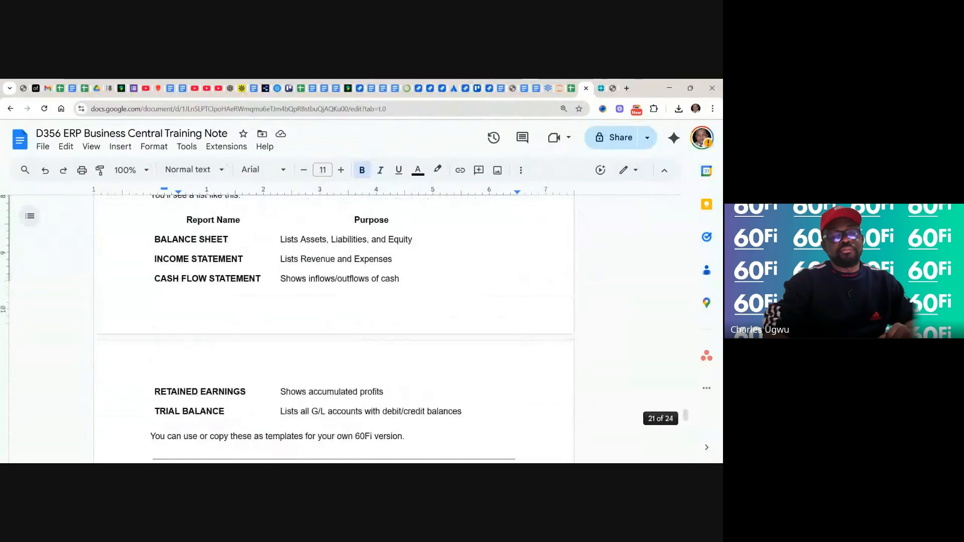
scroll(333, 326, "up", 20)
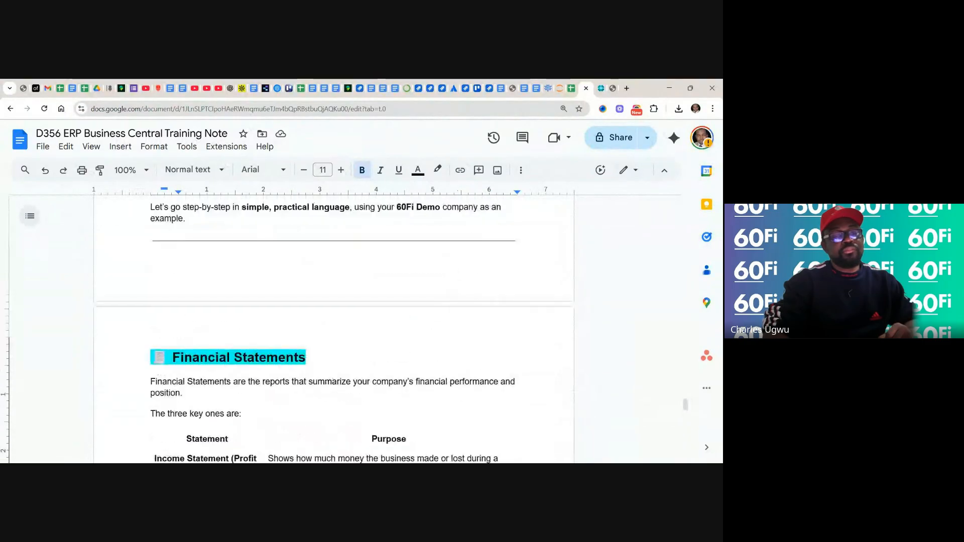
scroll(334, 326, "up", 10)
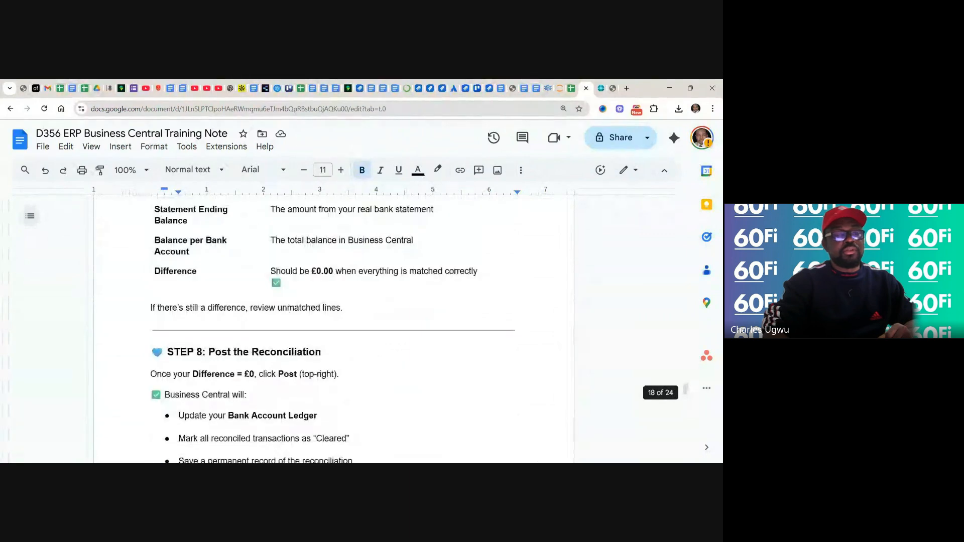
scroll(334, 326, "up", 8)
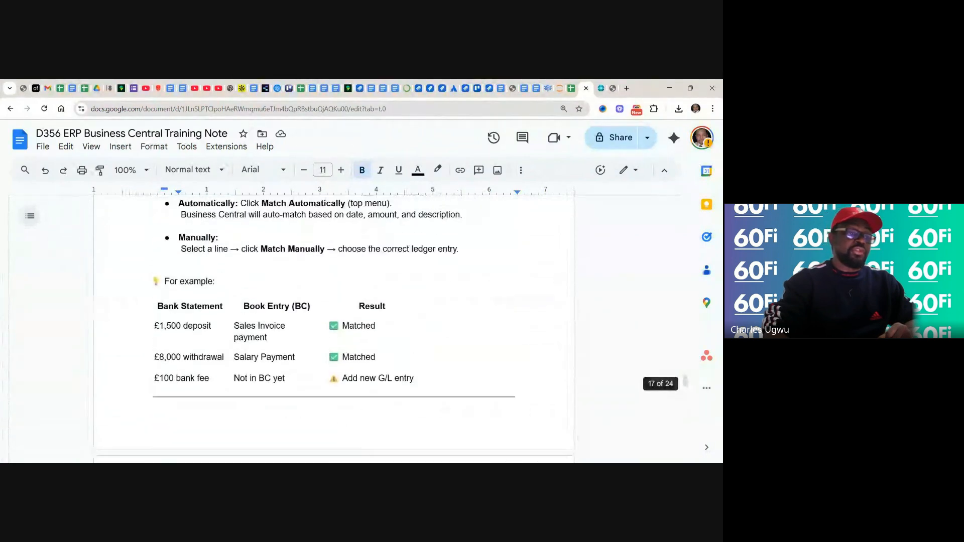
scroll(334, 326, "up", 3)
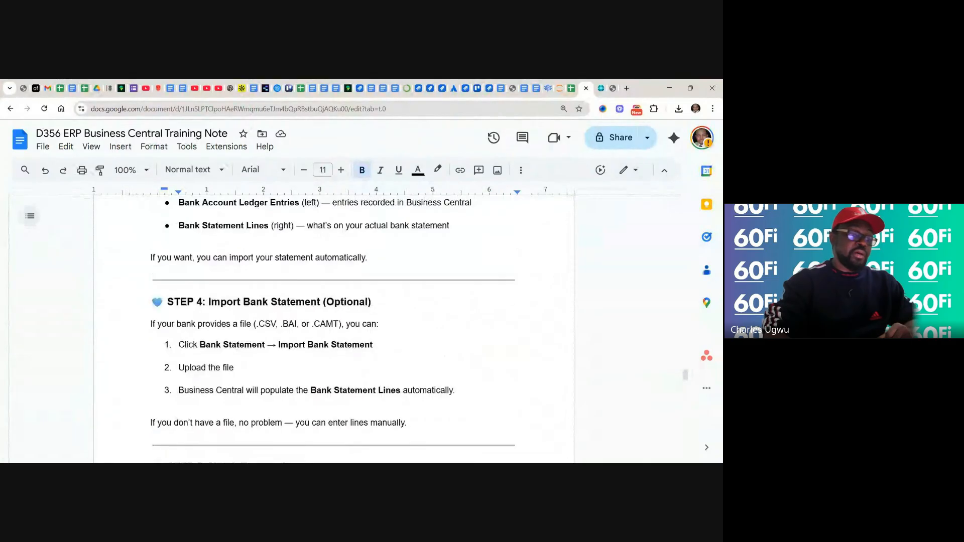
scroll(333, 326, "down", 3)
scroll(333, 327, "down", 2)
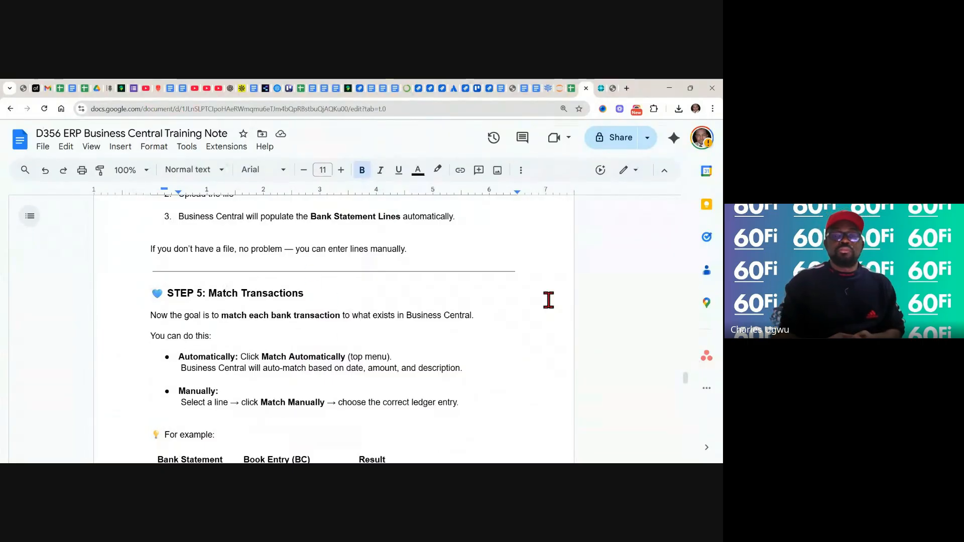
scroll(548, 300, "up", 7)
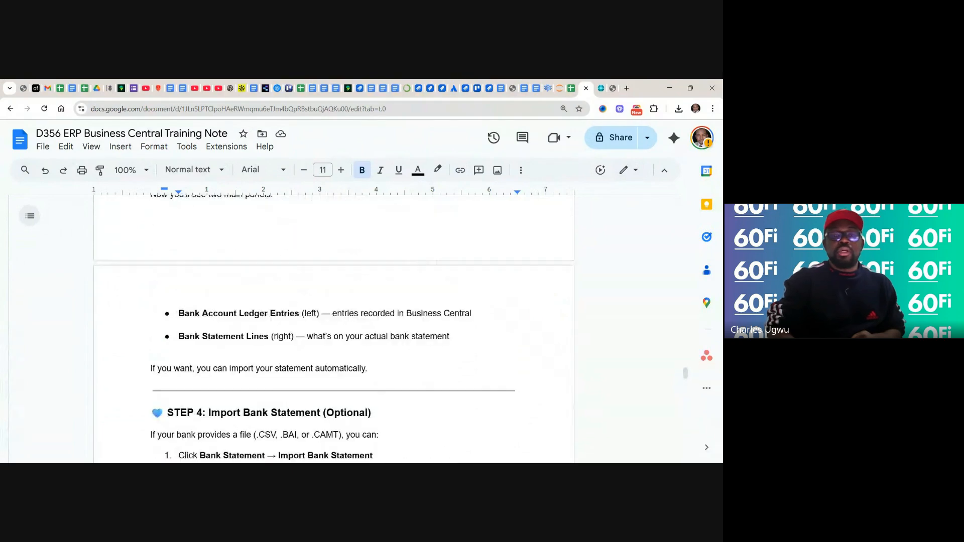
scroll(548, 300, "up", 8)
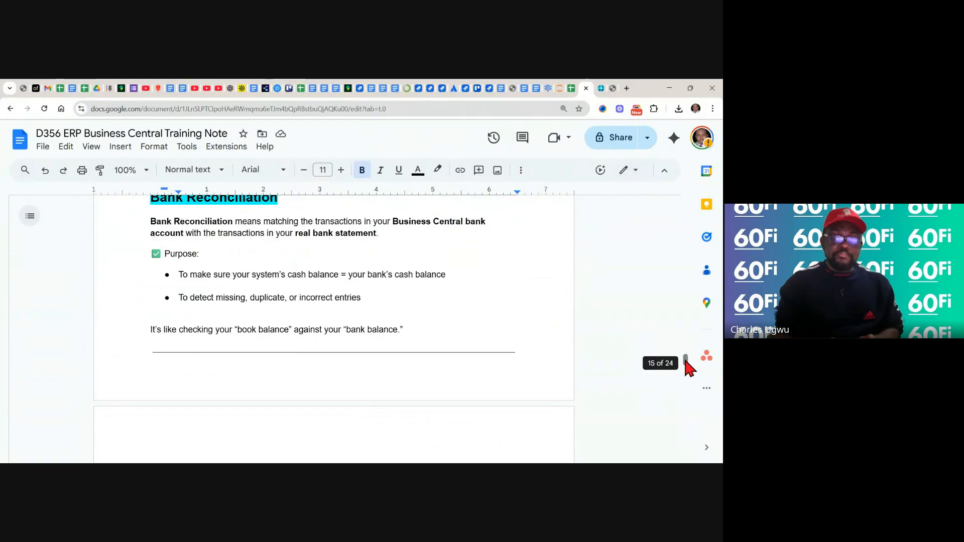
scroll(686, 365, "up", 1)
left_click_drag(686, 357, 688, 206)
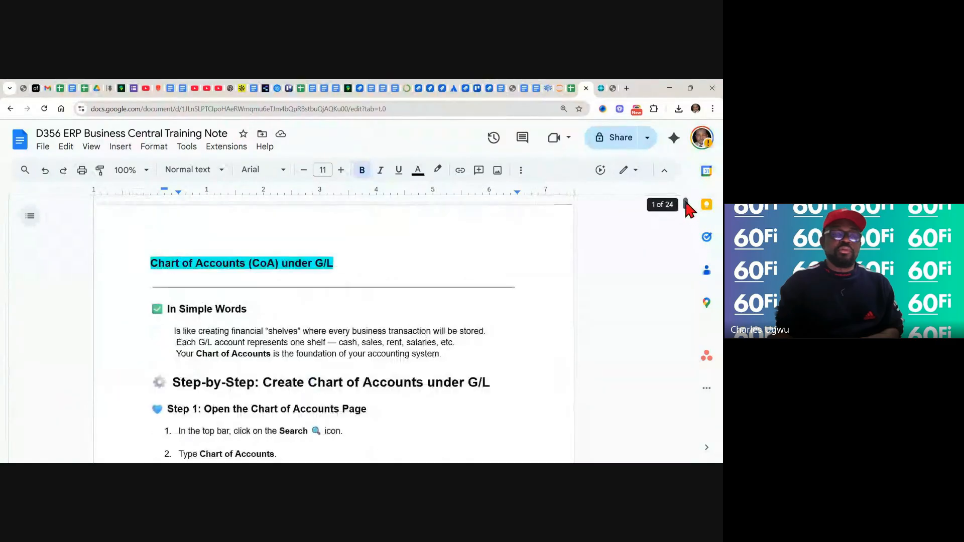